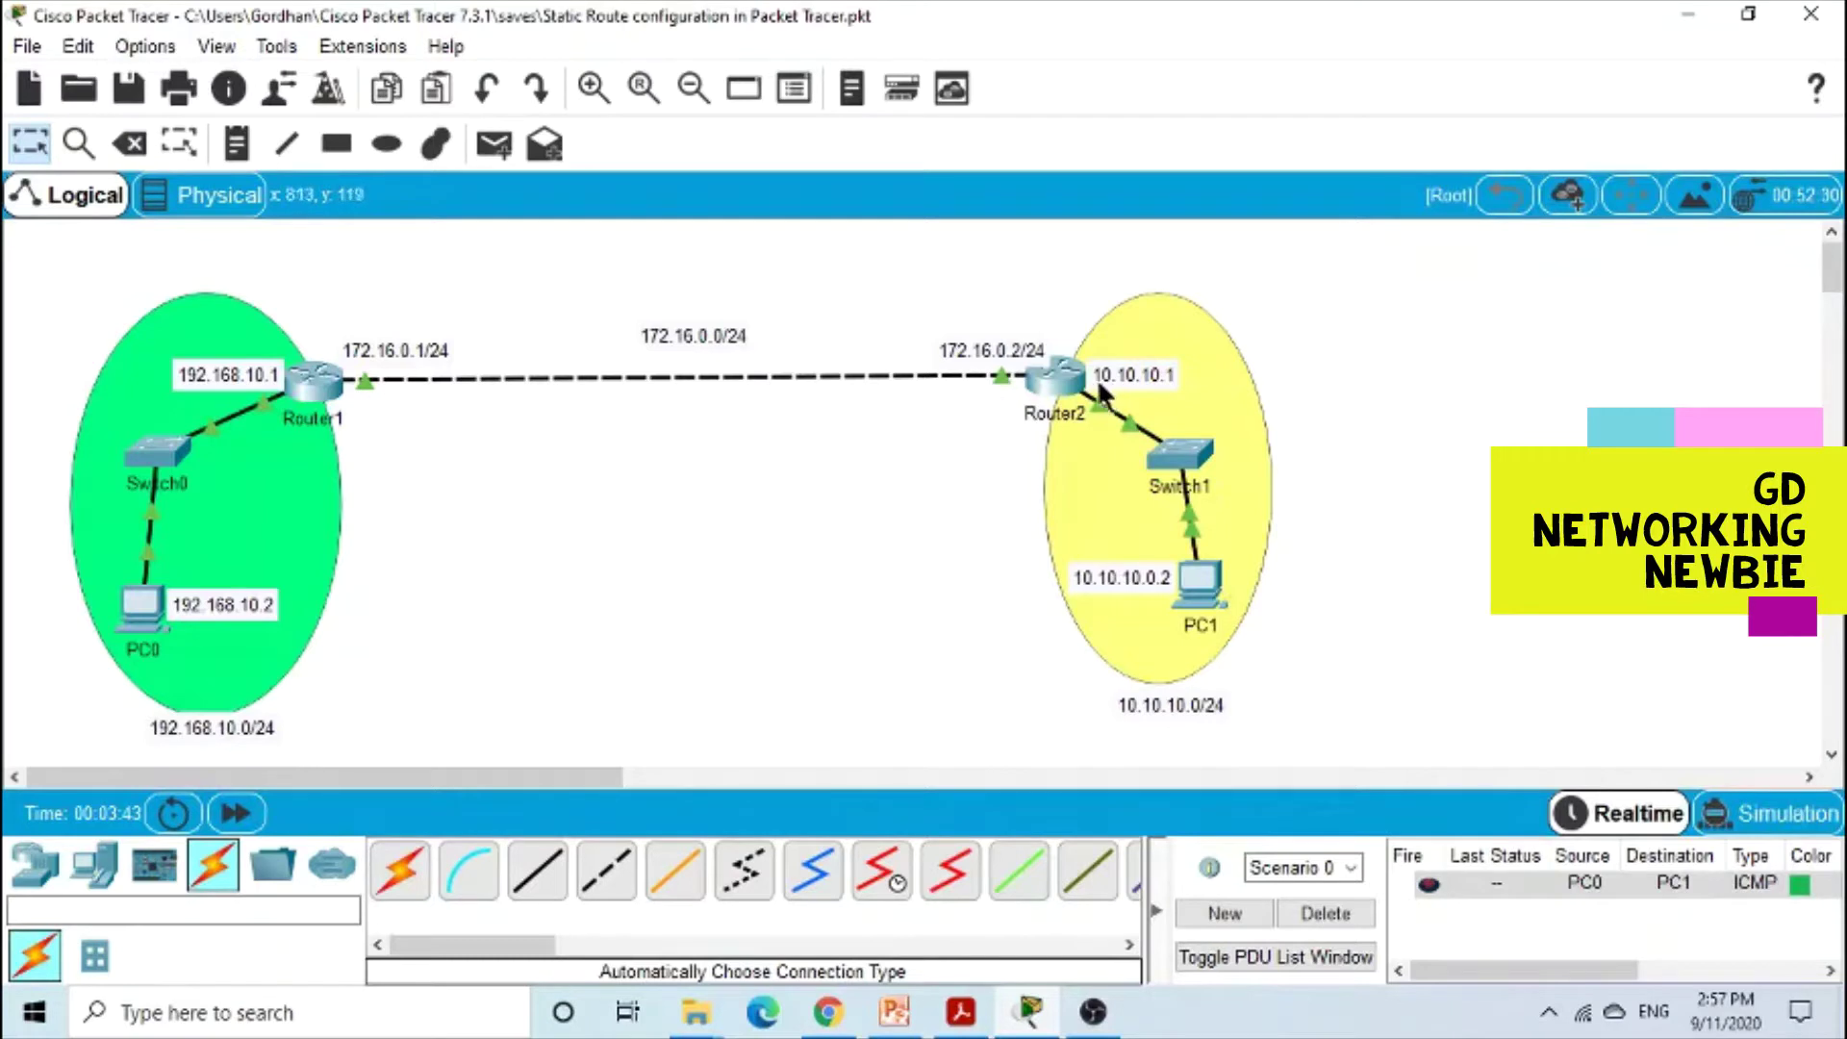
Step: Add a new PC beside PC1 and cable it to Switch1 with an automatically chosen connection
mouse_move(1056, 377)
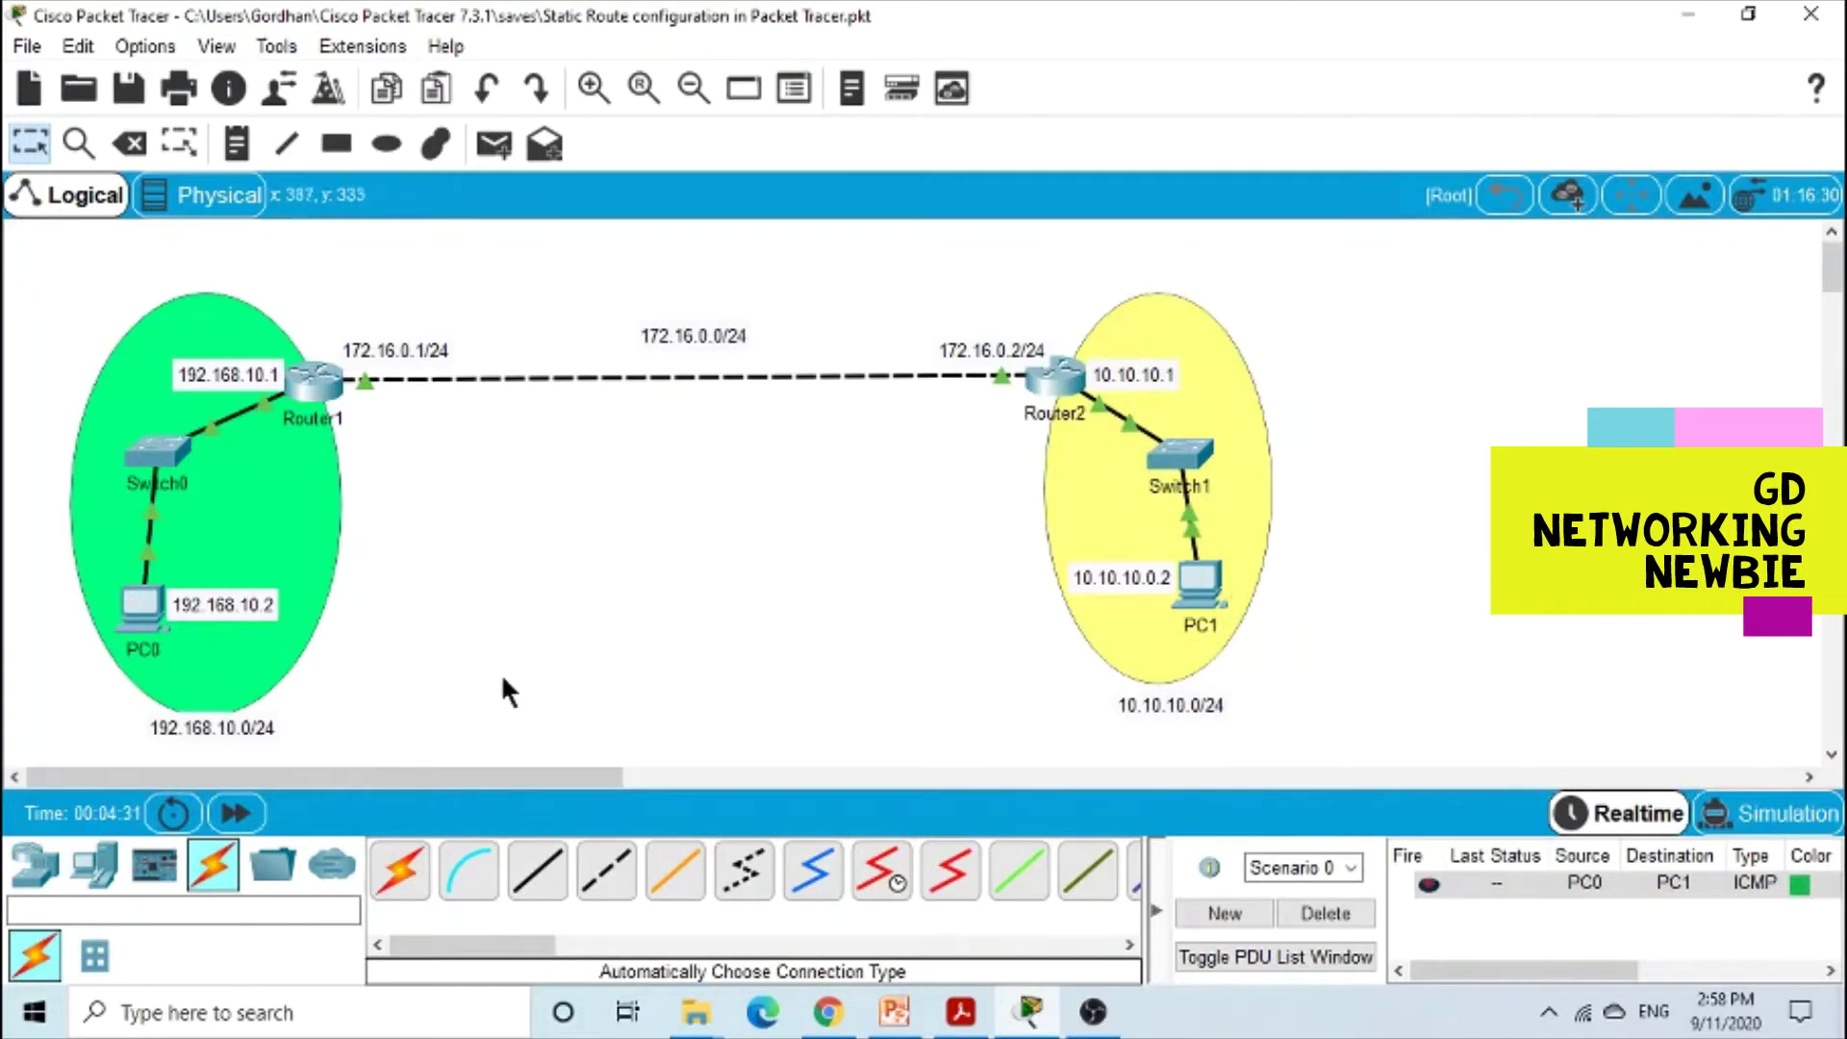
click(93, 874)
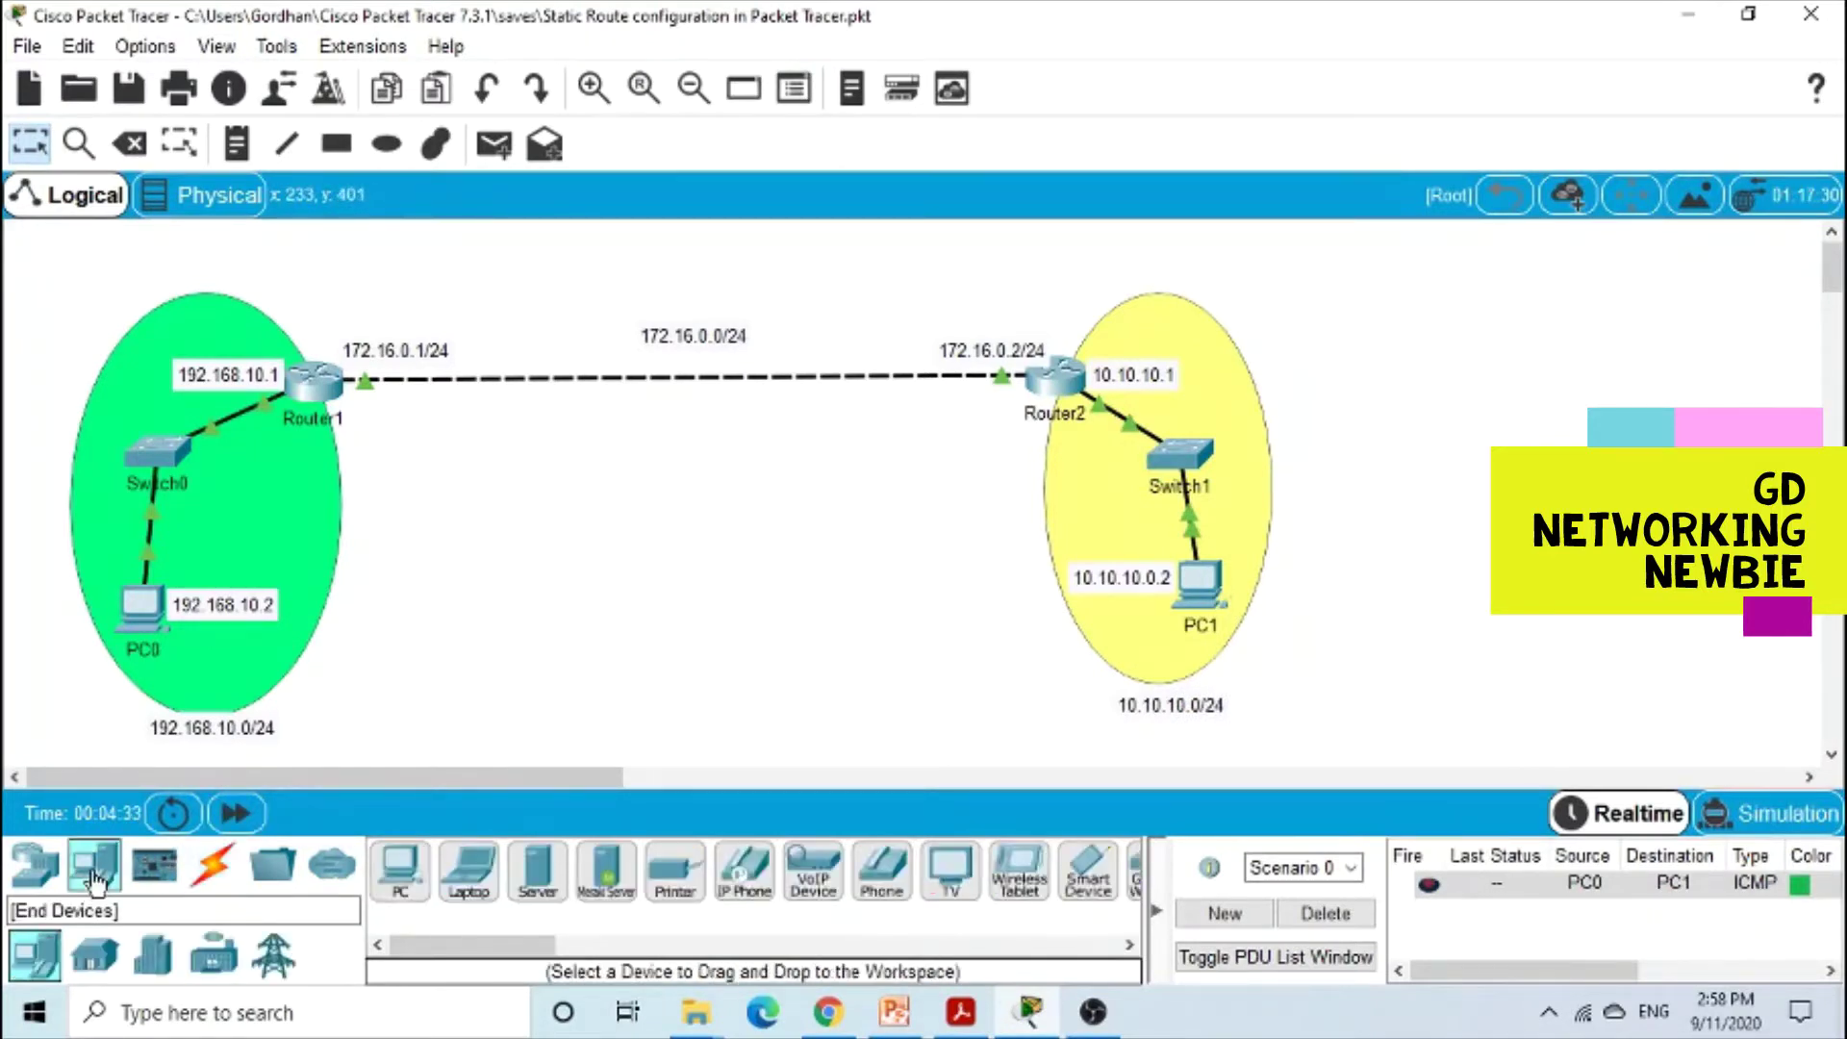
drag(403, 873, 1287, 560)
click(212, 865)
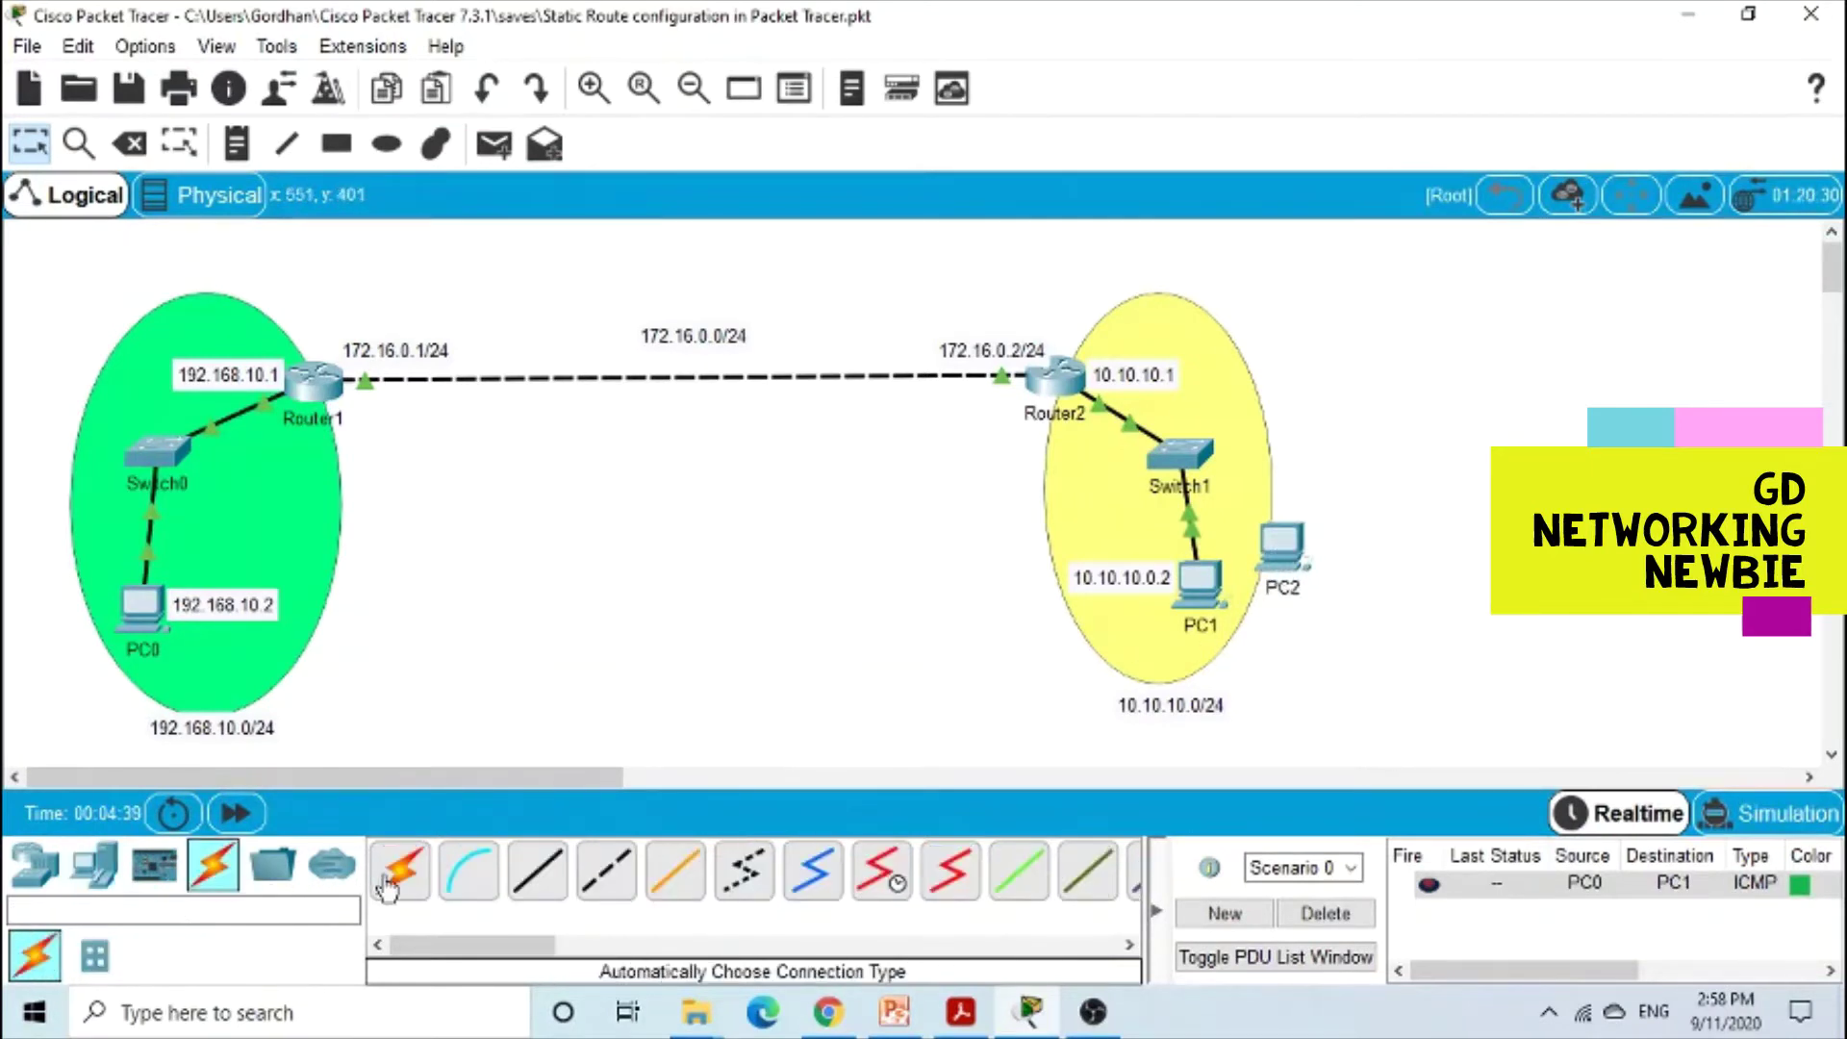
click(387, 887)
click(1284, 550)
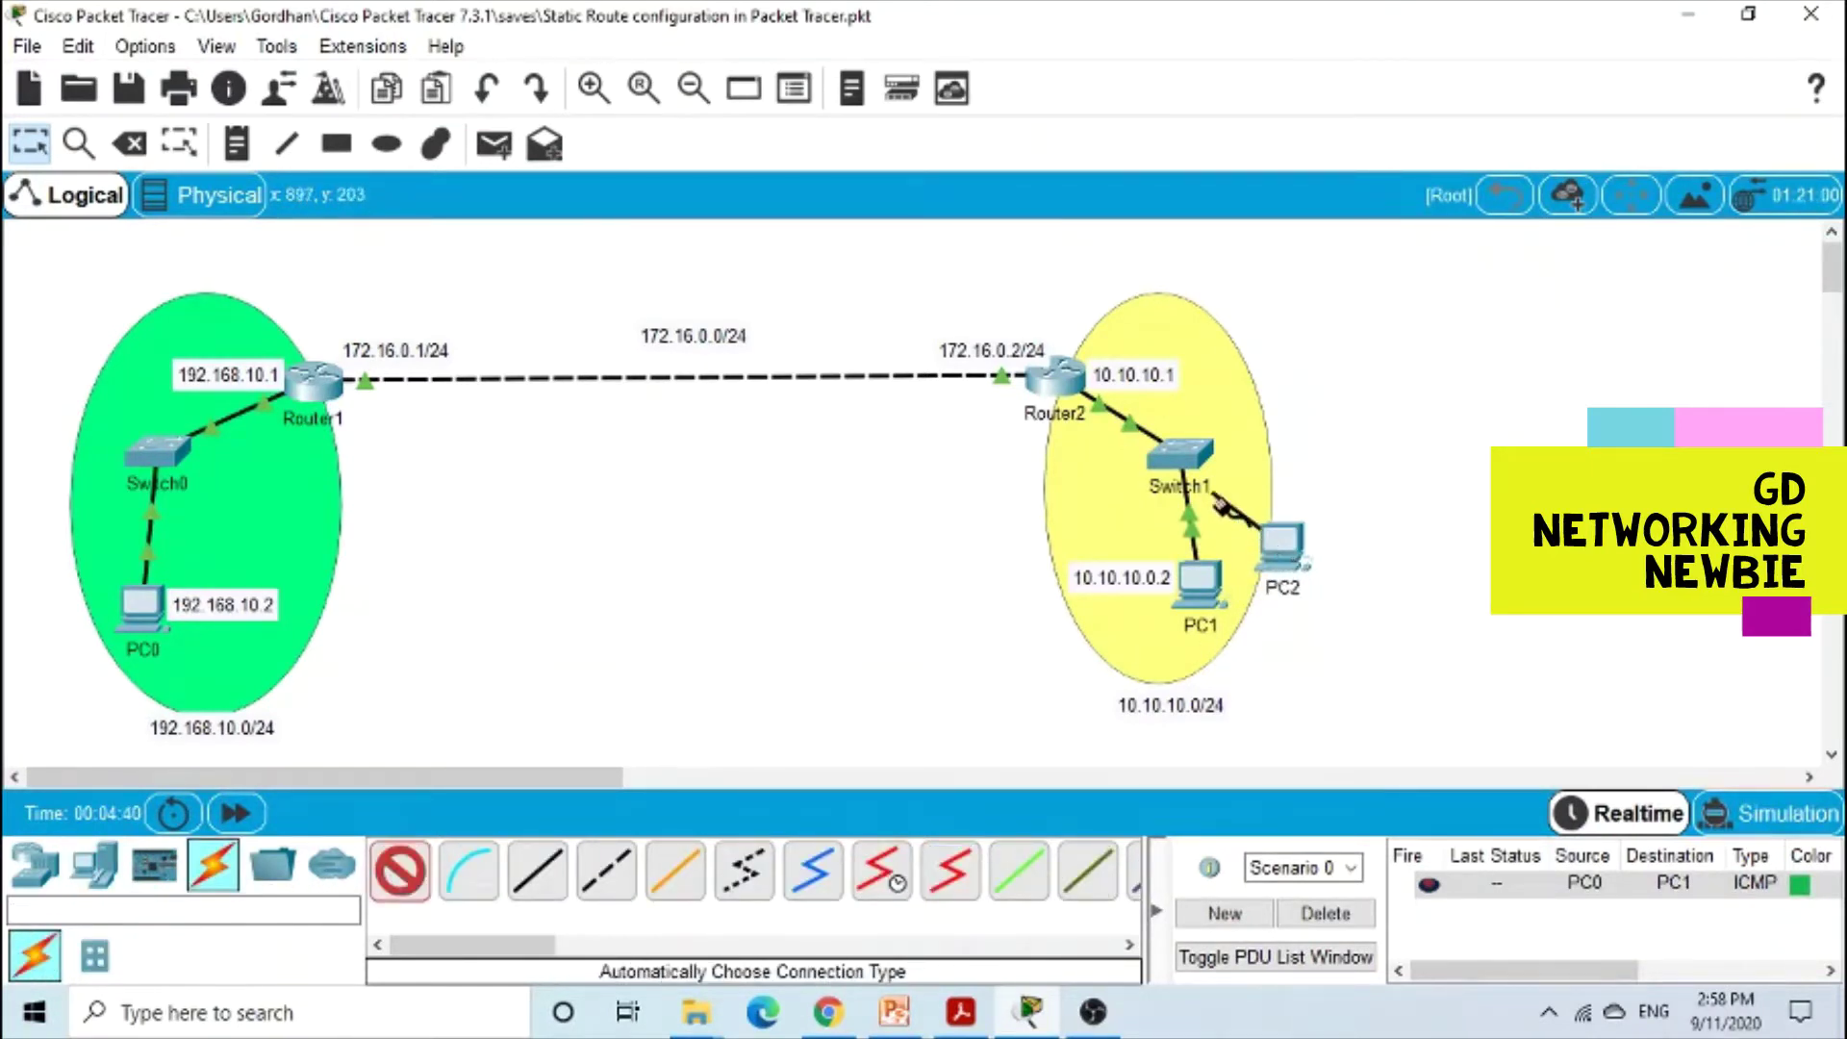
click(1193, 458)
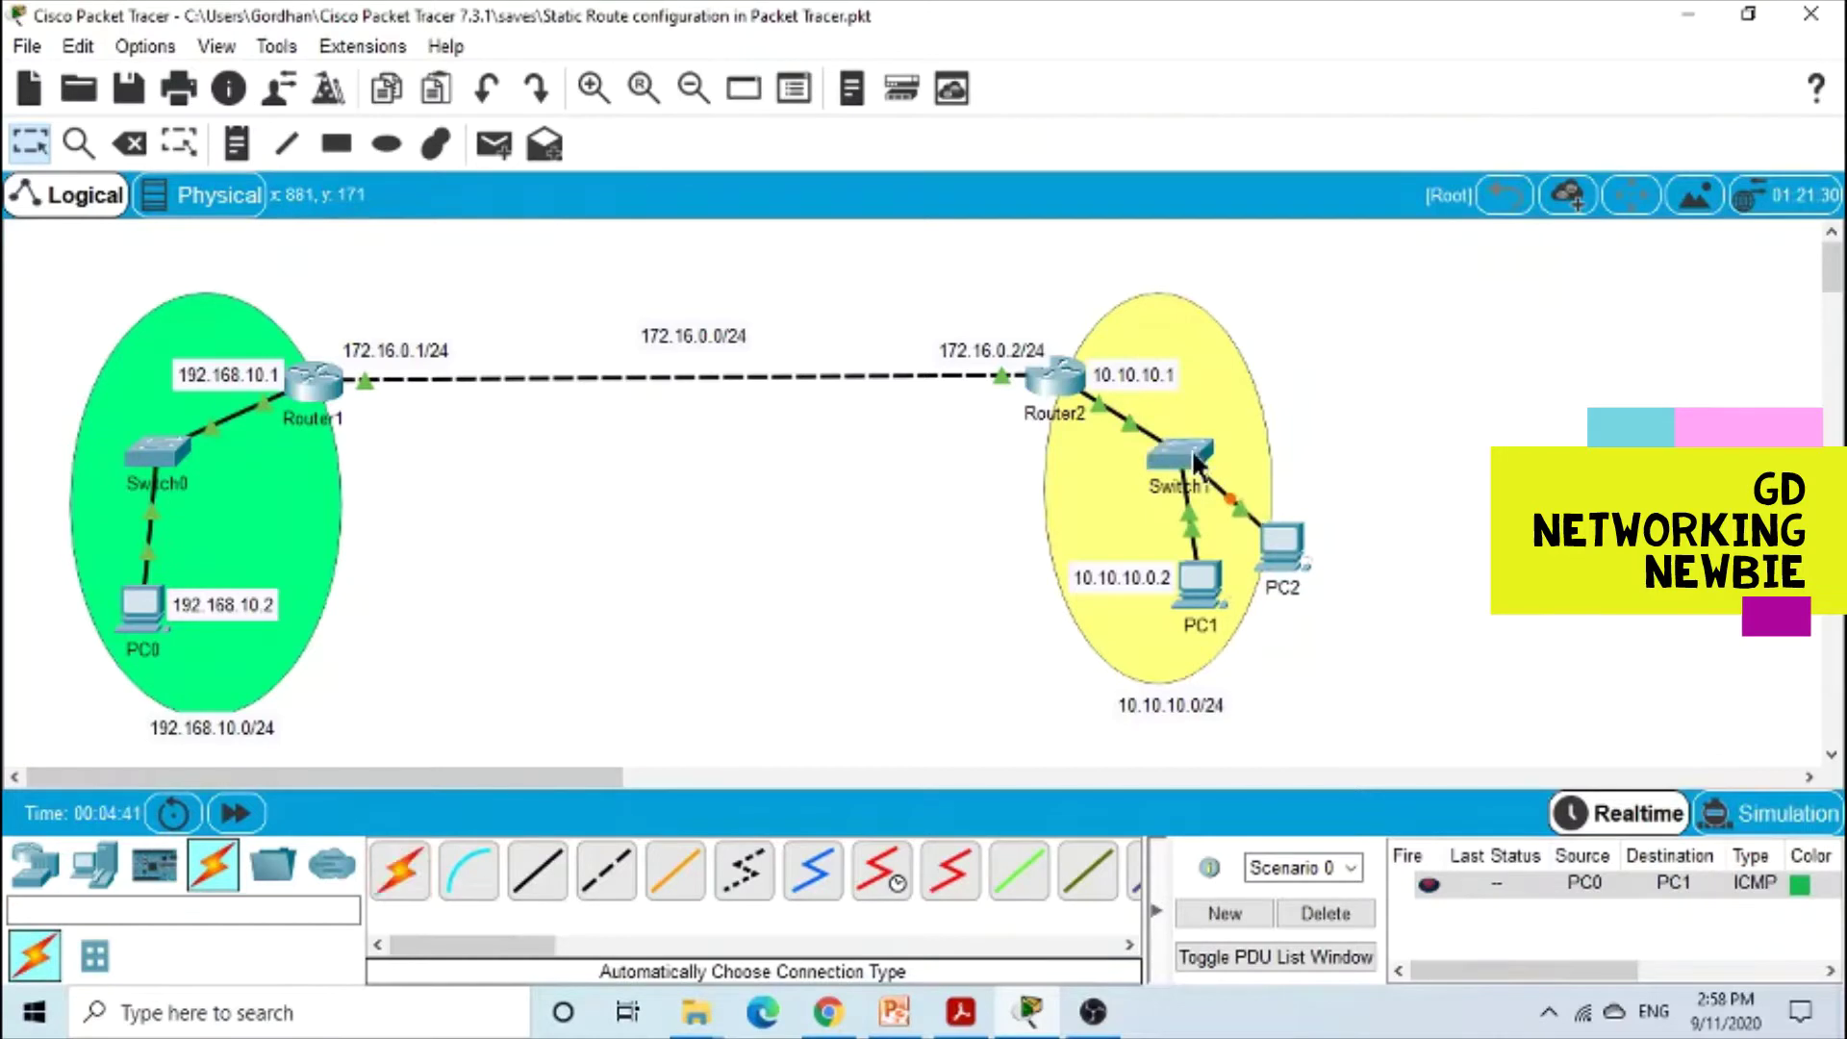
Step: Correct the address label next to PC1 to 10.10.10.2
click(1294, 546)
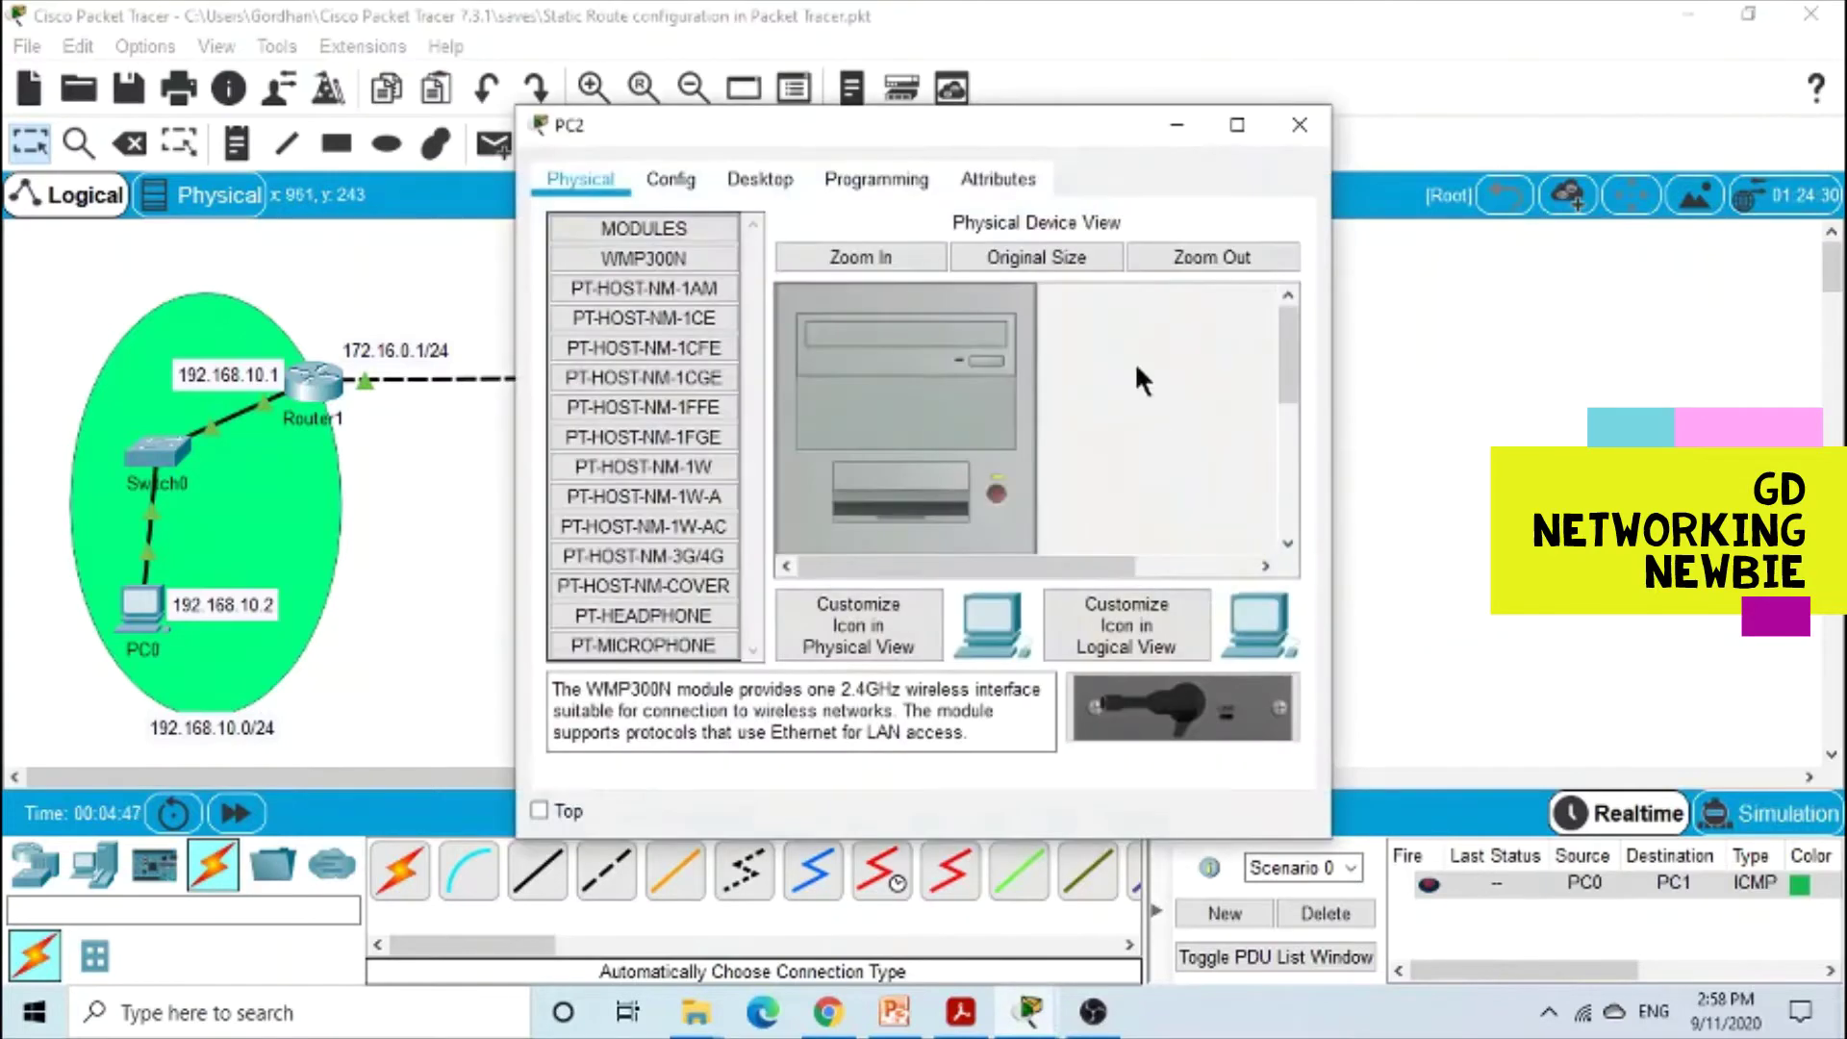
drag(1032, 133, 672, 118)
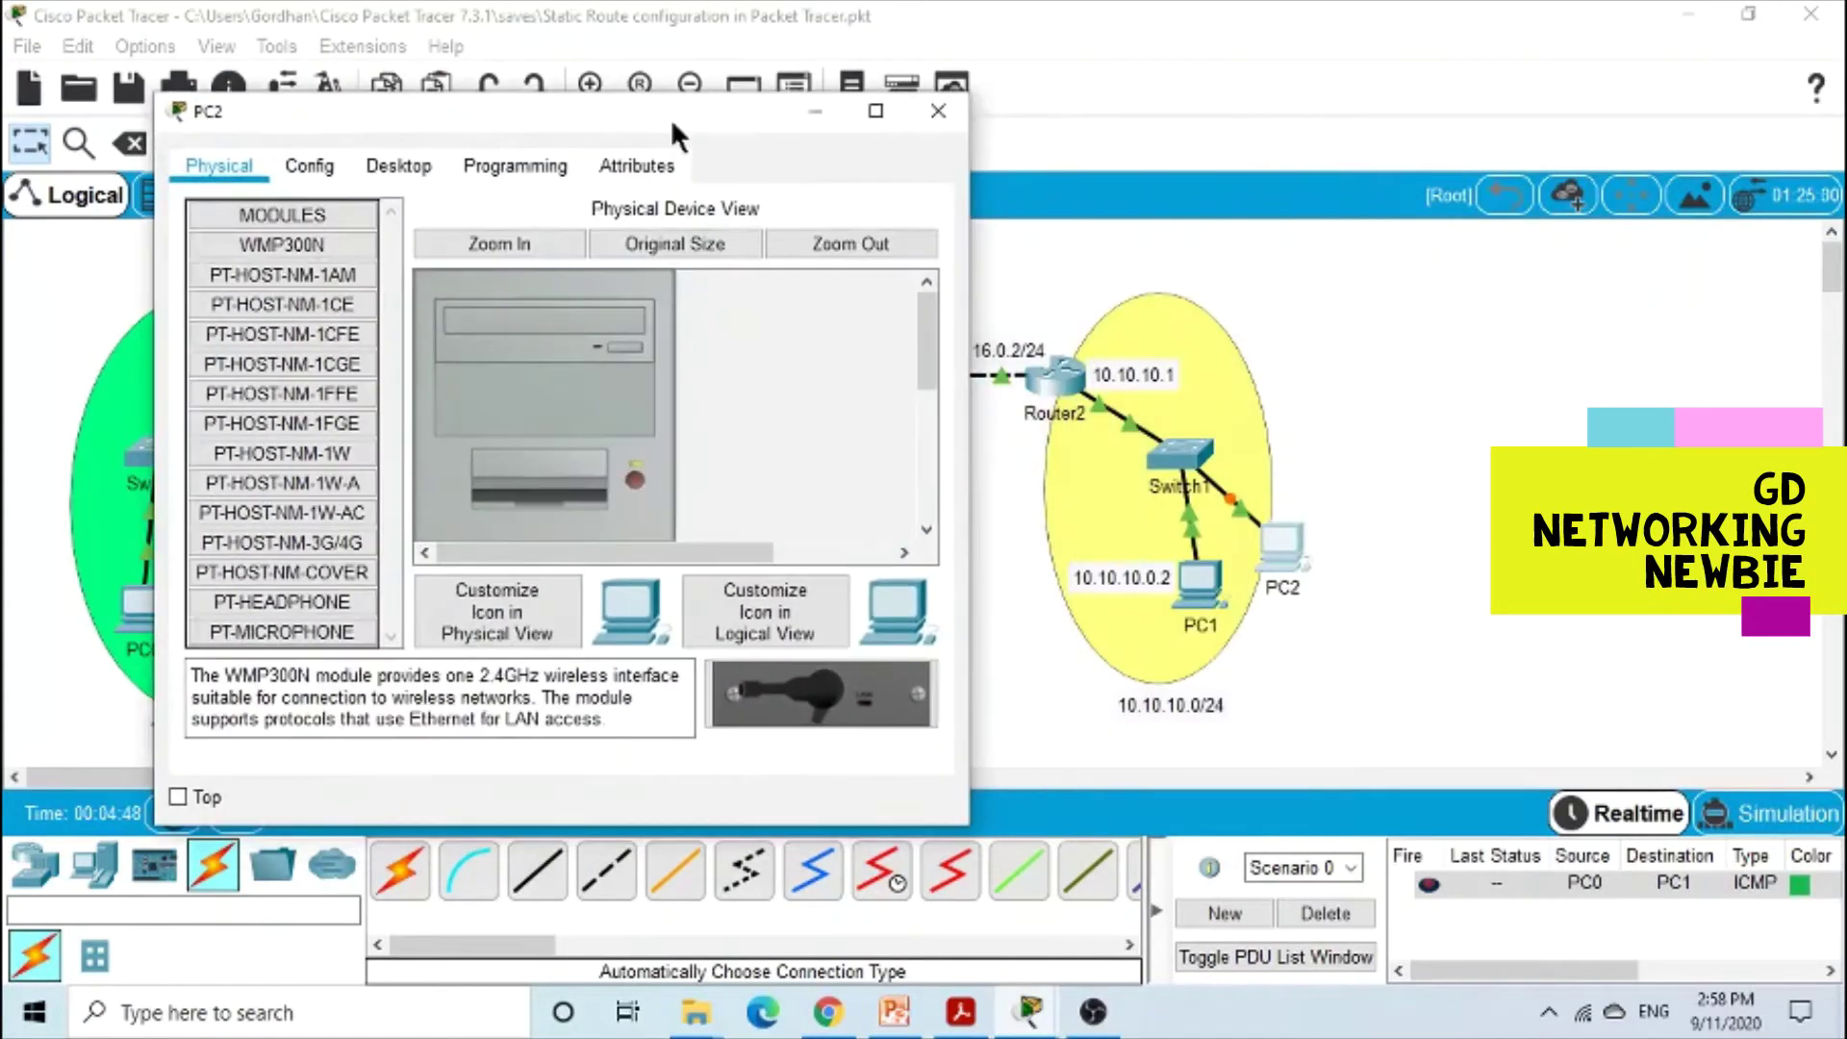
click(1147, 581)
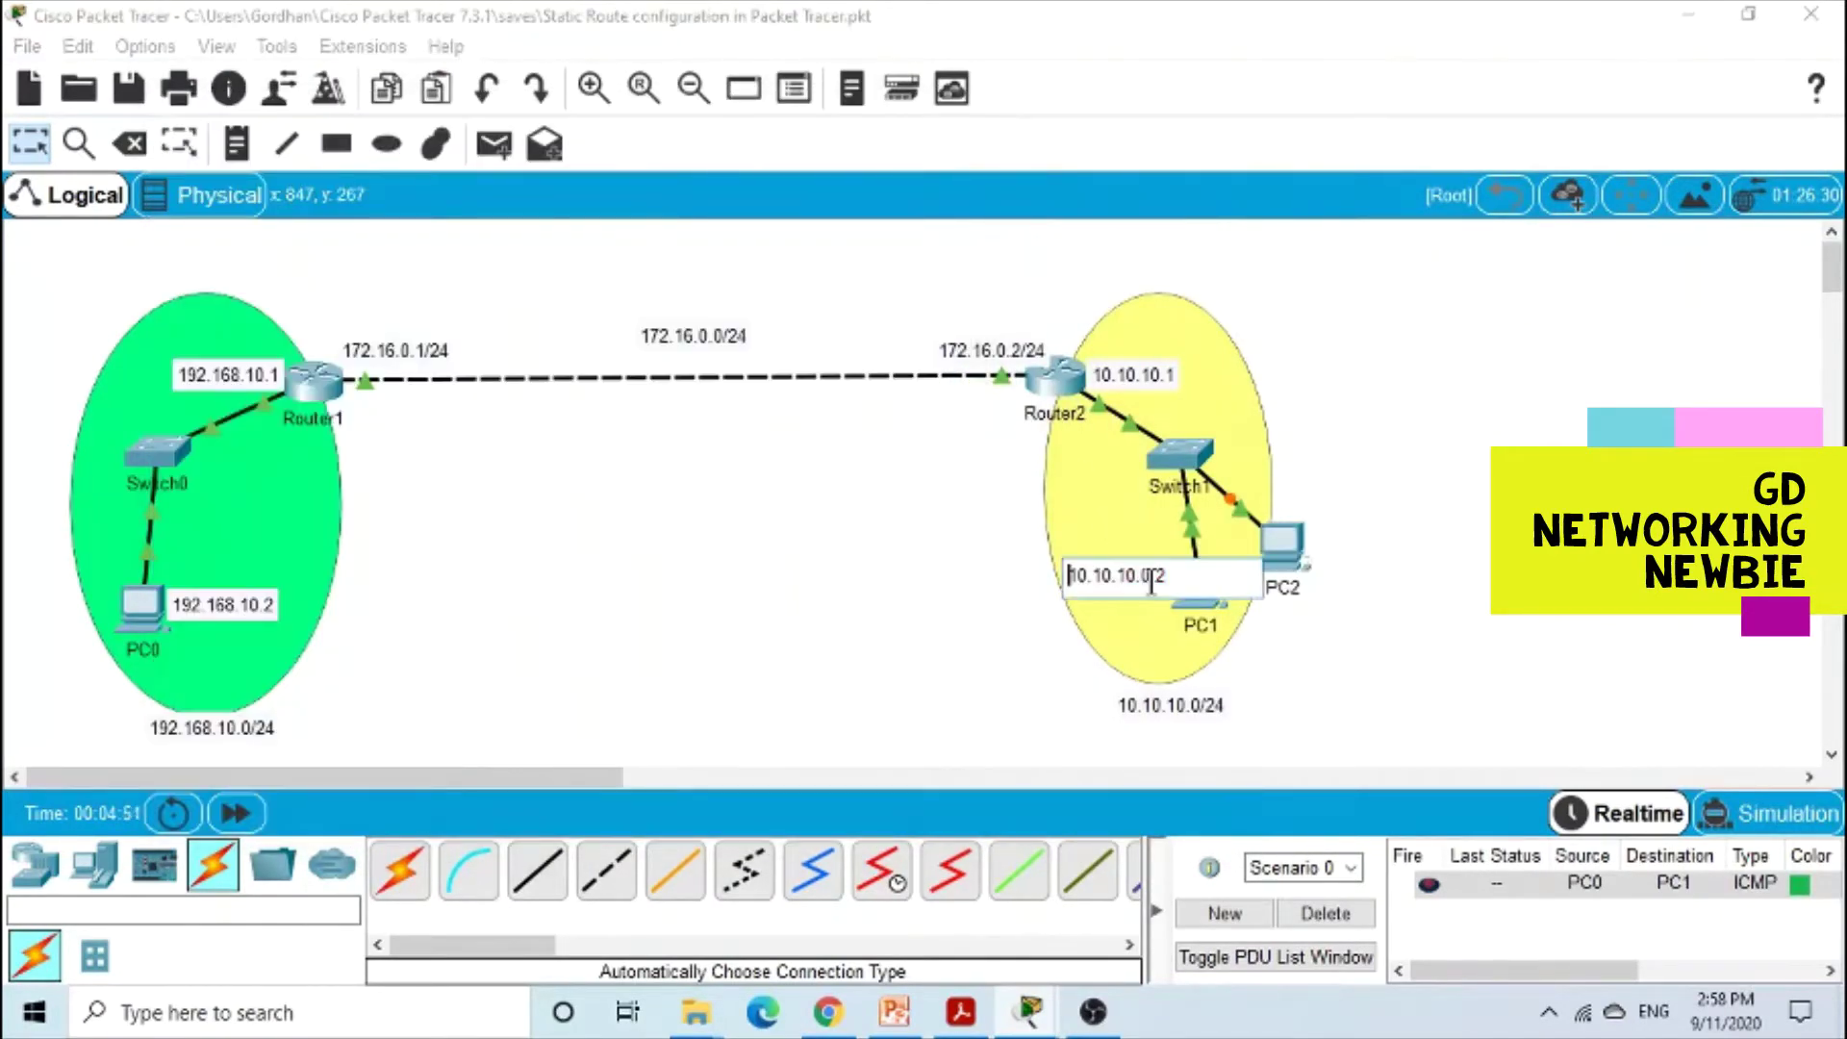
click(1153, 580)
key(BackSpace)
key(BackSpace)
click(1063, 632)
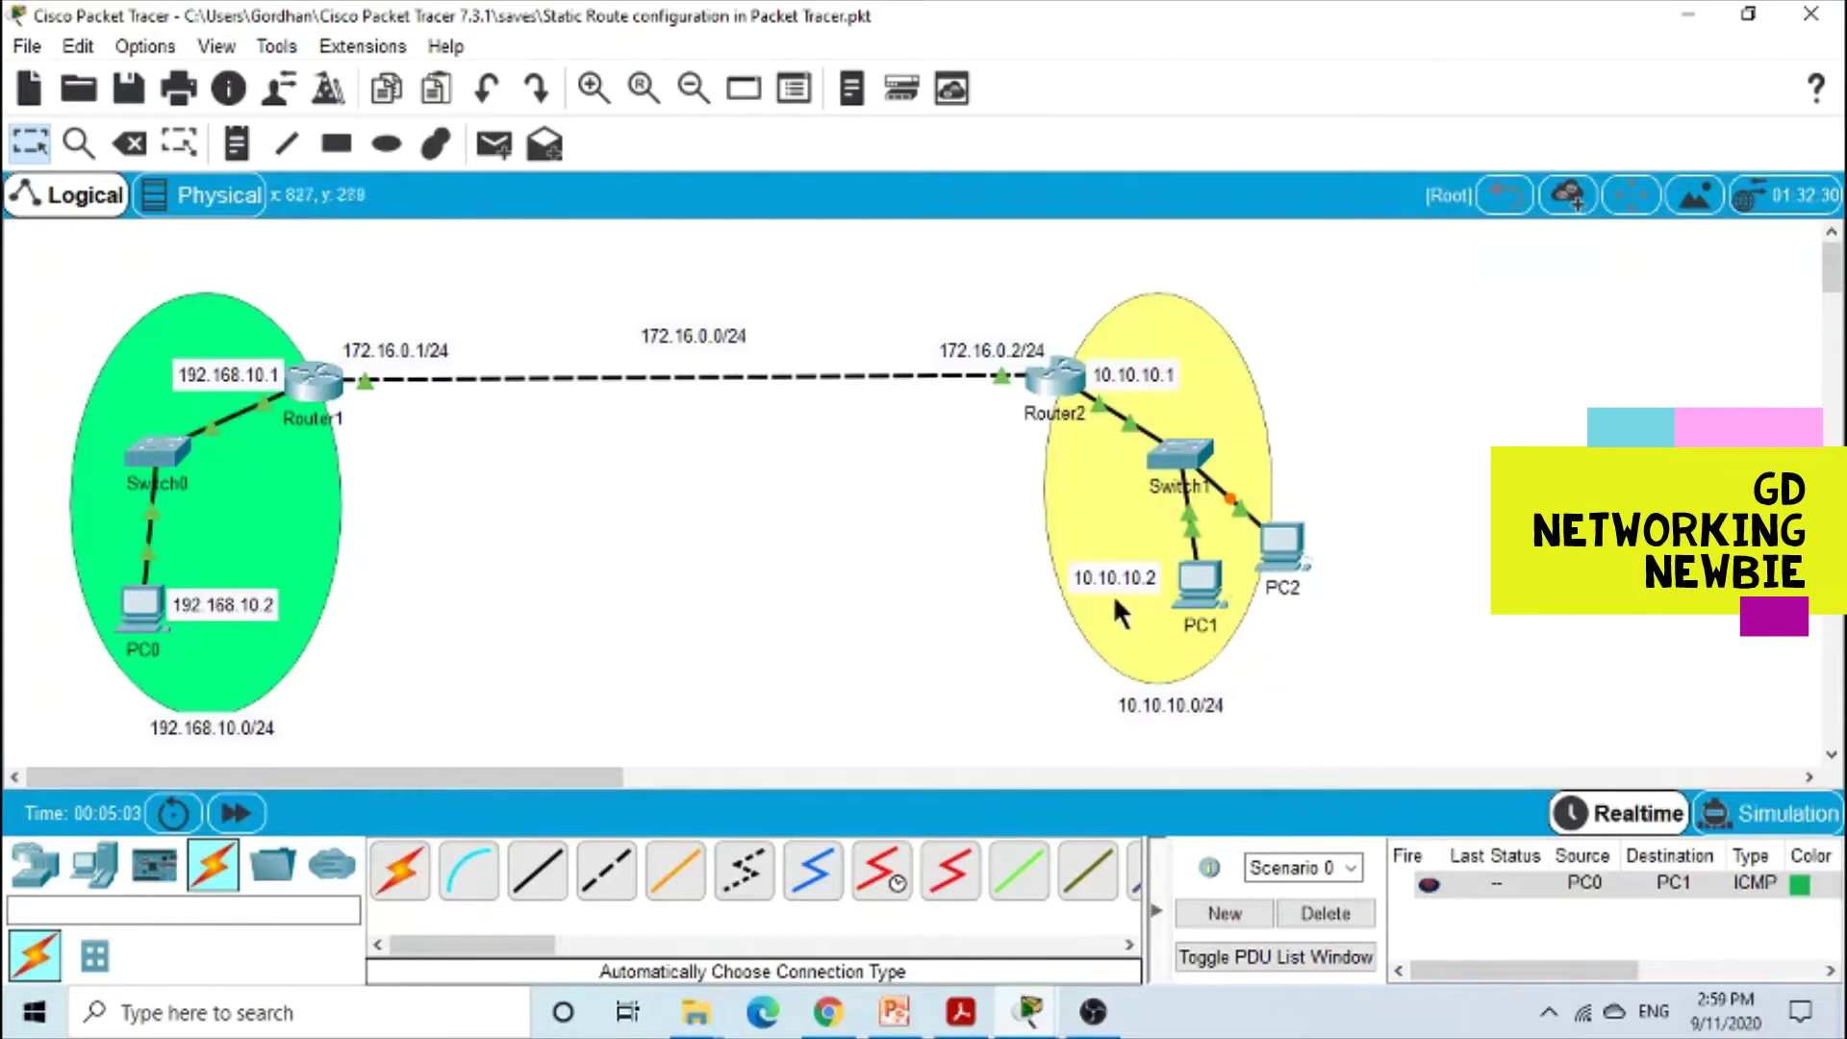
Step: Set PC2's static IPv4 address to 10.10.10.3 in its IP configuration
click(1284, 558)
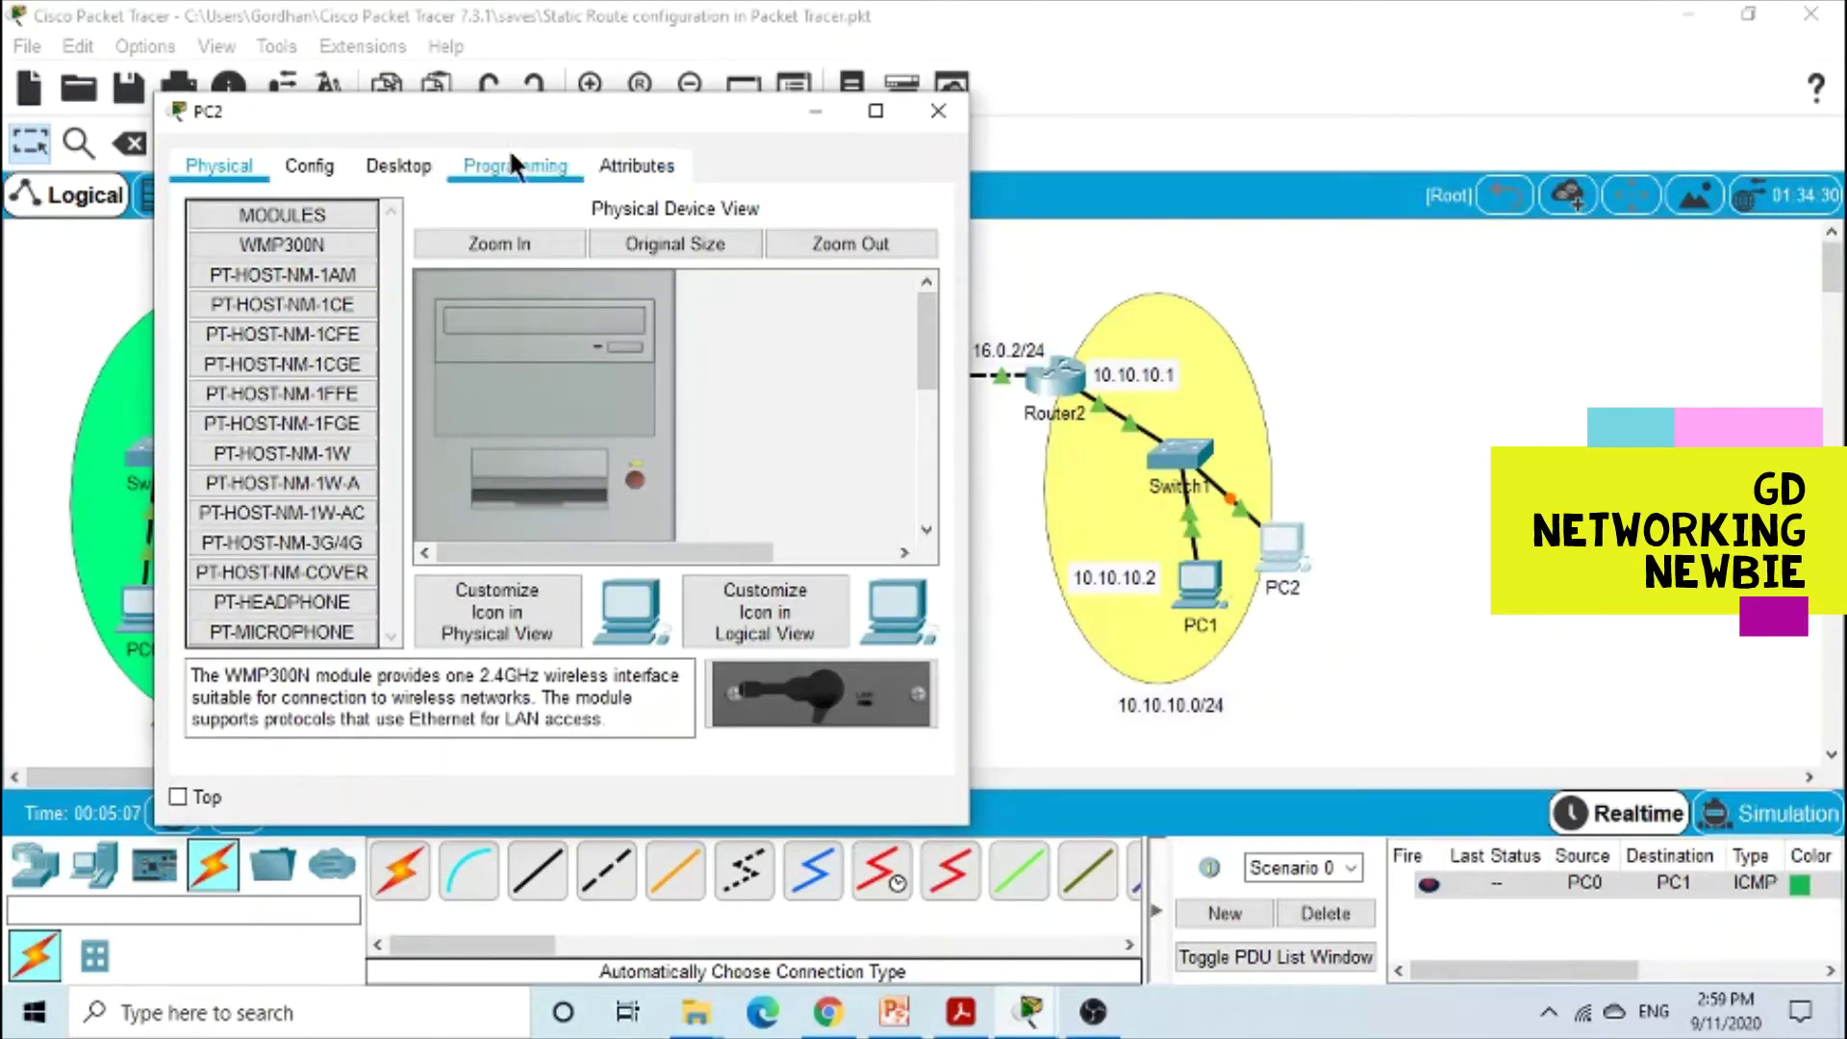
click(423, 161)
click(281, 279)
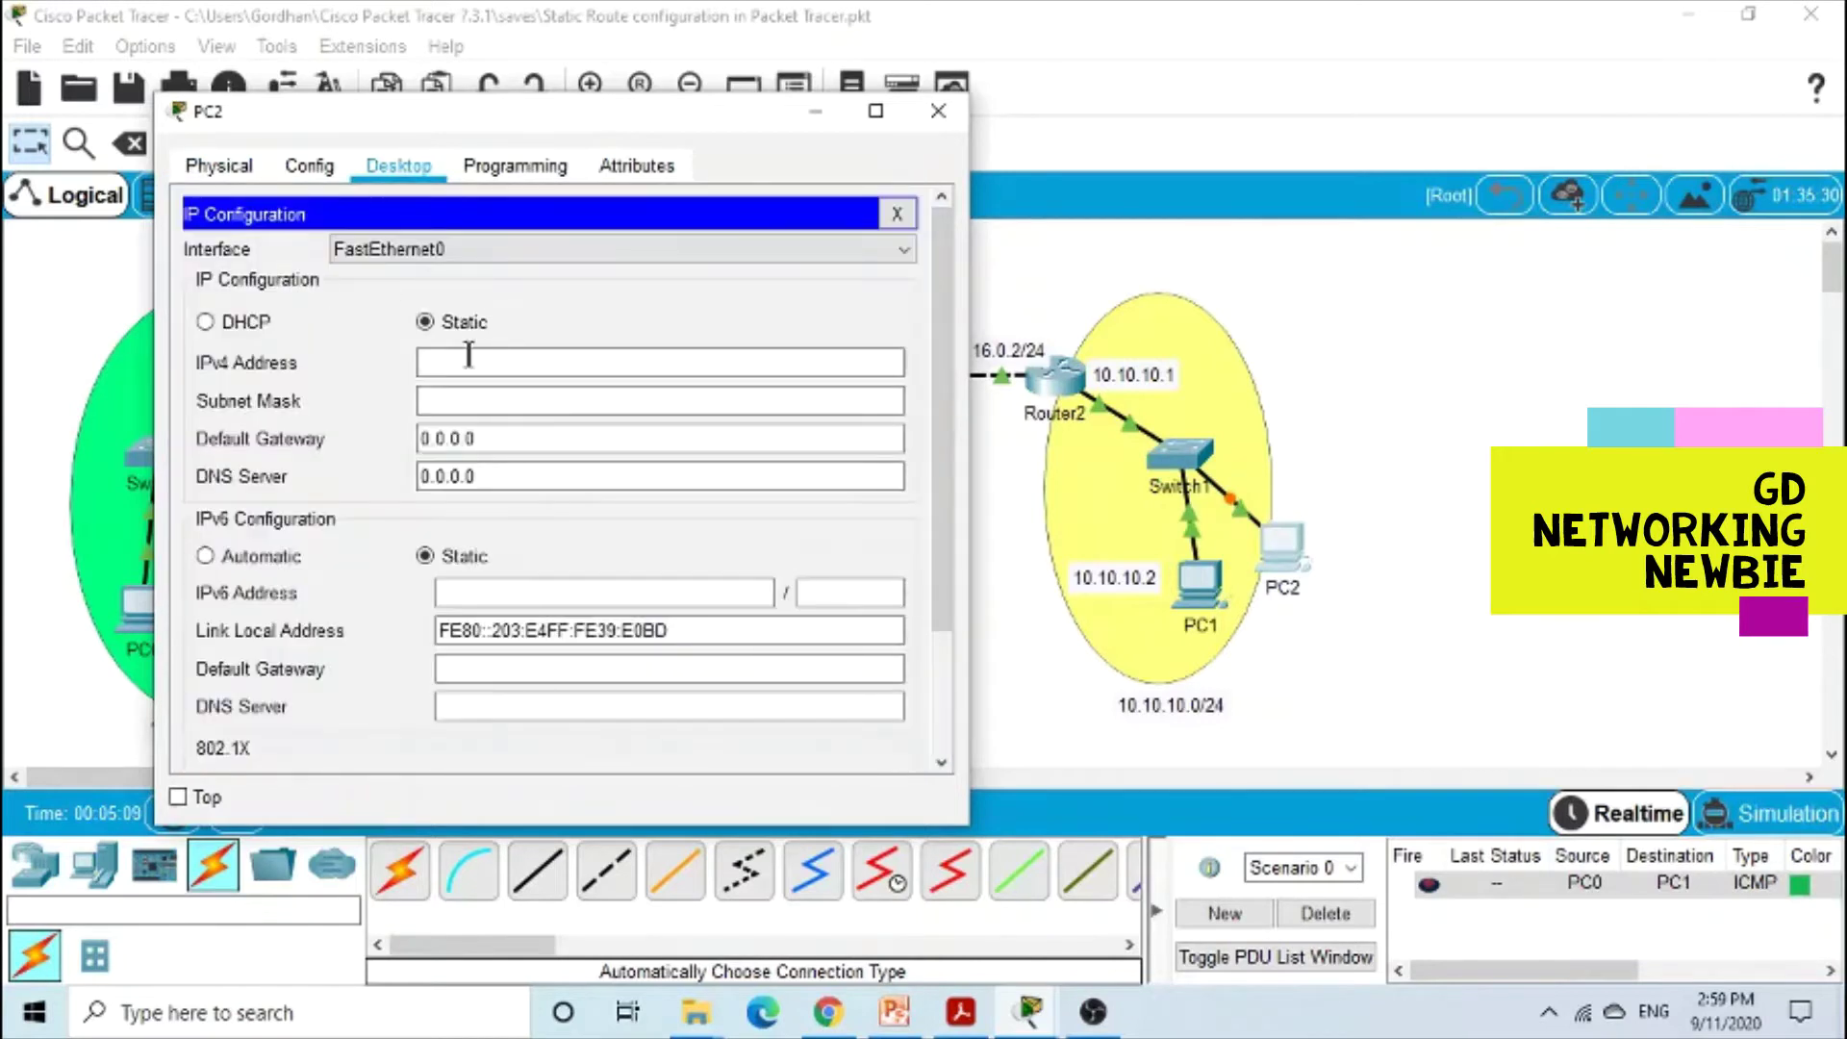
text(192.168)
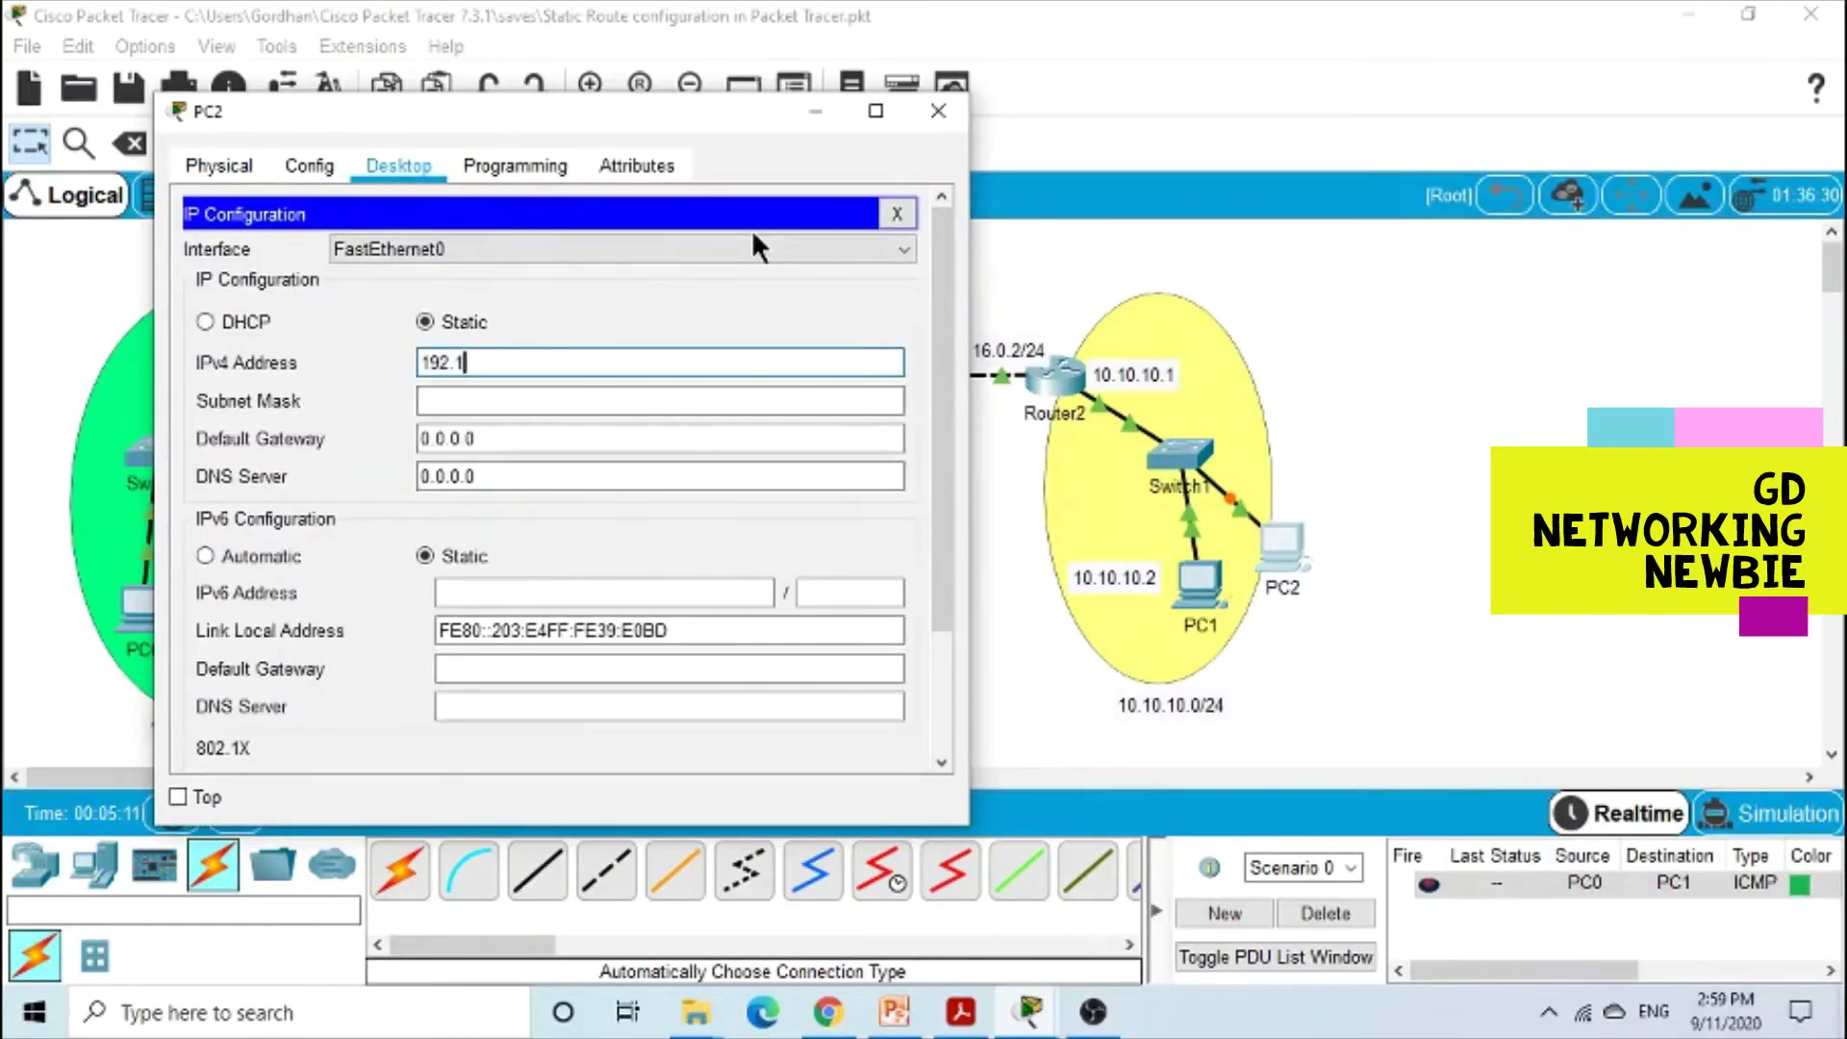
key(BackSpace)
key(BackSpace)
key(BackSpace)
key(BackSpace)
key(BackSpace)
key(BackSpace)
key(BackSpace)
text(10.10.10.3)
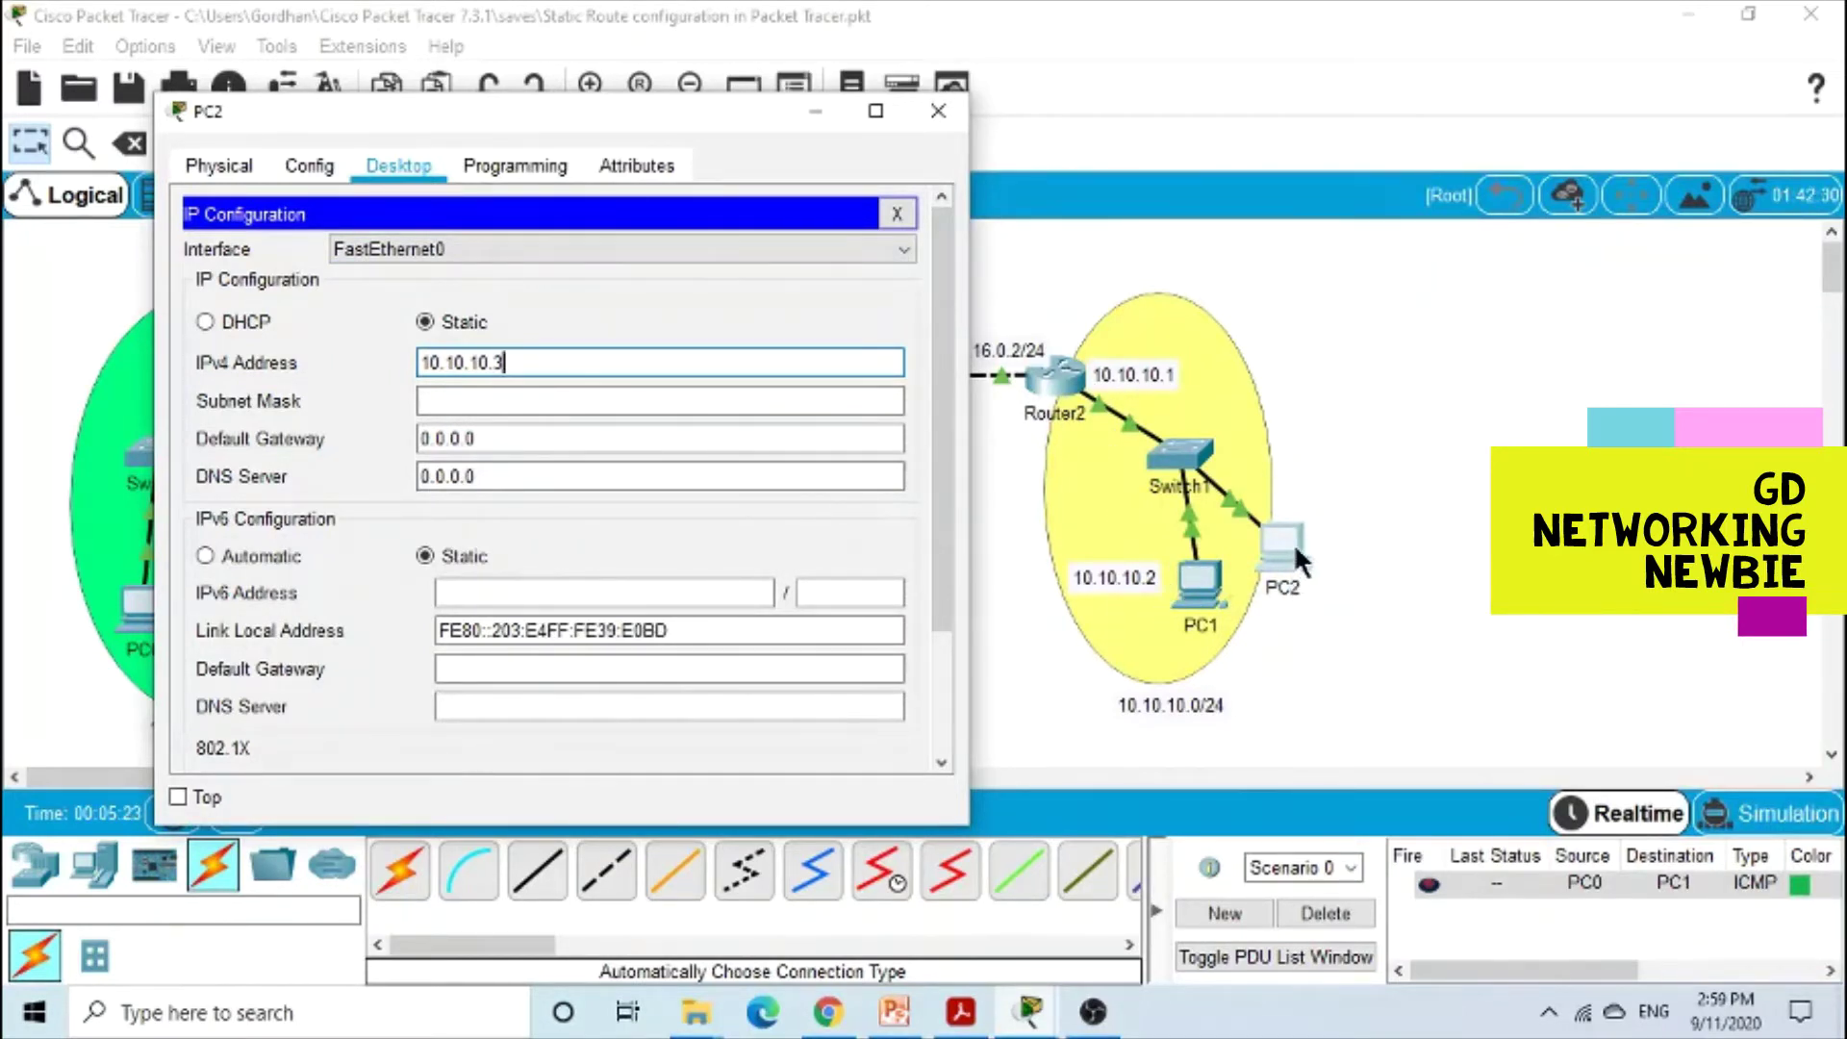
Step: Set PC2's subnet mask to 255.255.255.0
click(526, 404)
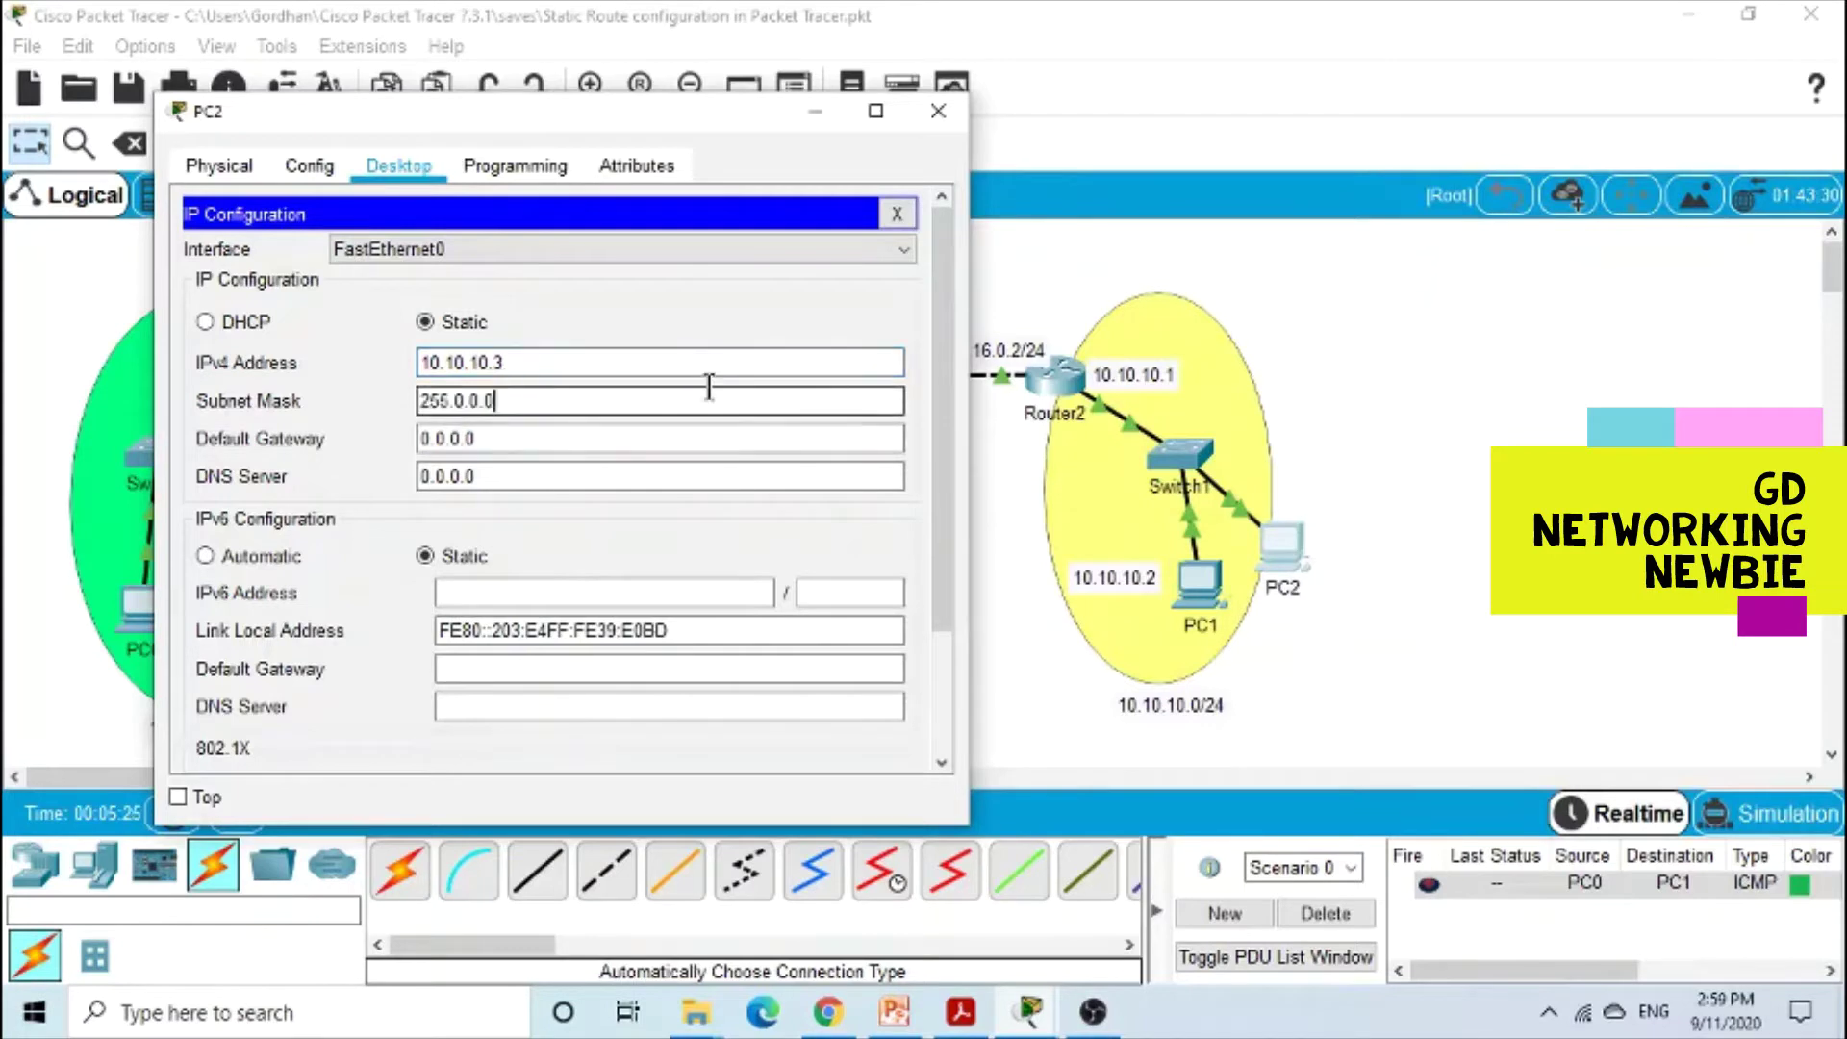
click(470, 403)
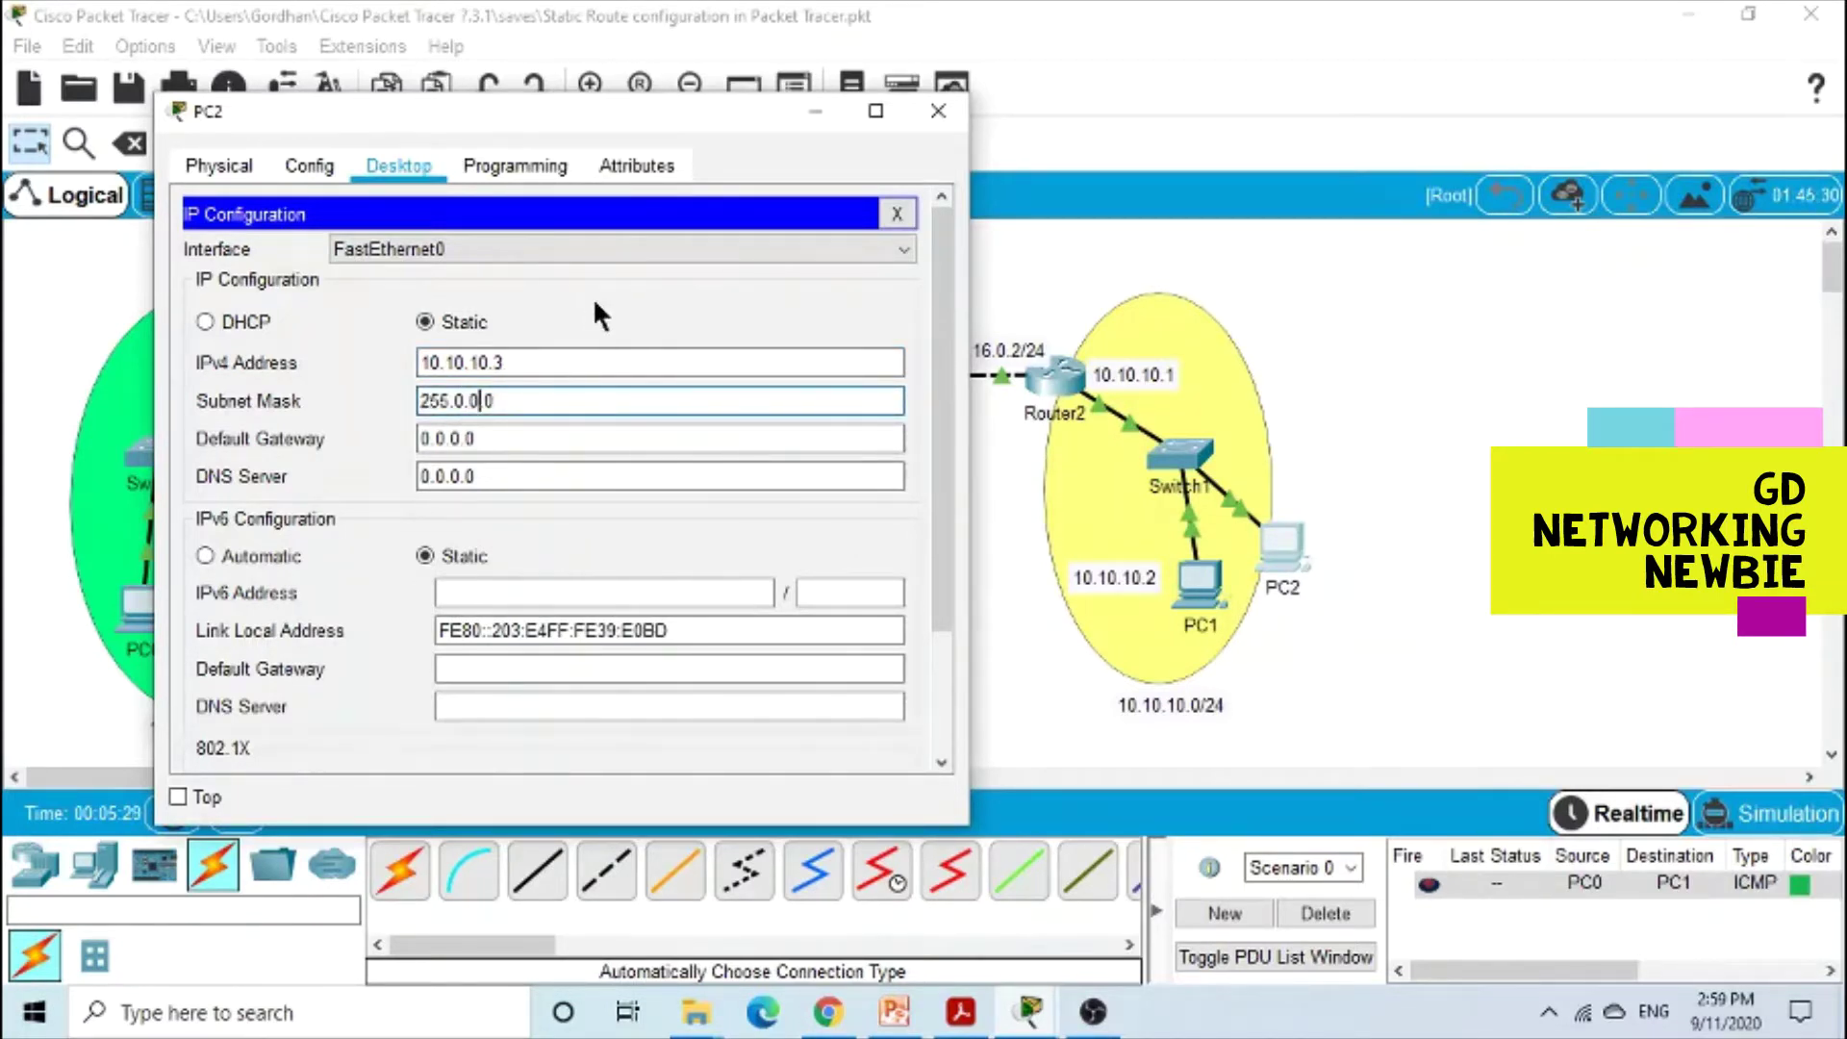
key(Delete)
key(Delete)
key(BackSpace)
key(BackSpace)
key(BackSpace)
text(0255)
key(BackSpace)
key(BackSpace)
key(BackSpace)
key(BackSpace)
key(BackSpace)
text(5.255.255)
Step: Set PC2's default gateway to 10.10.10.1 and close its configuration window
click(498, 440)
double_click(499, 440)
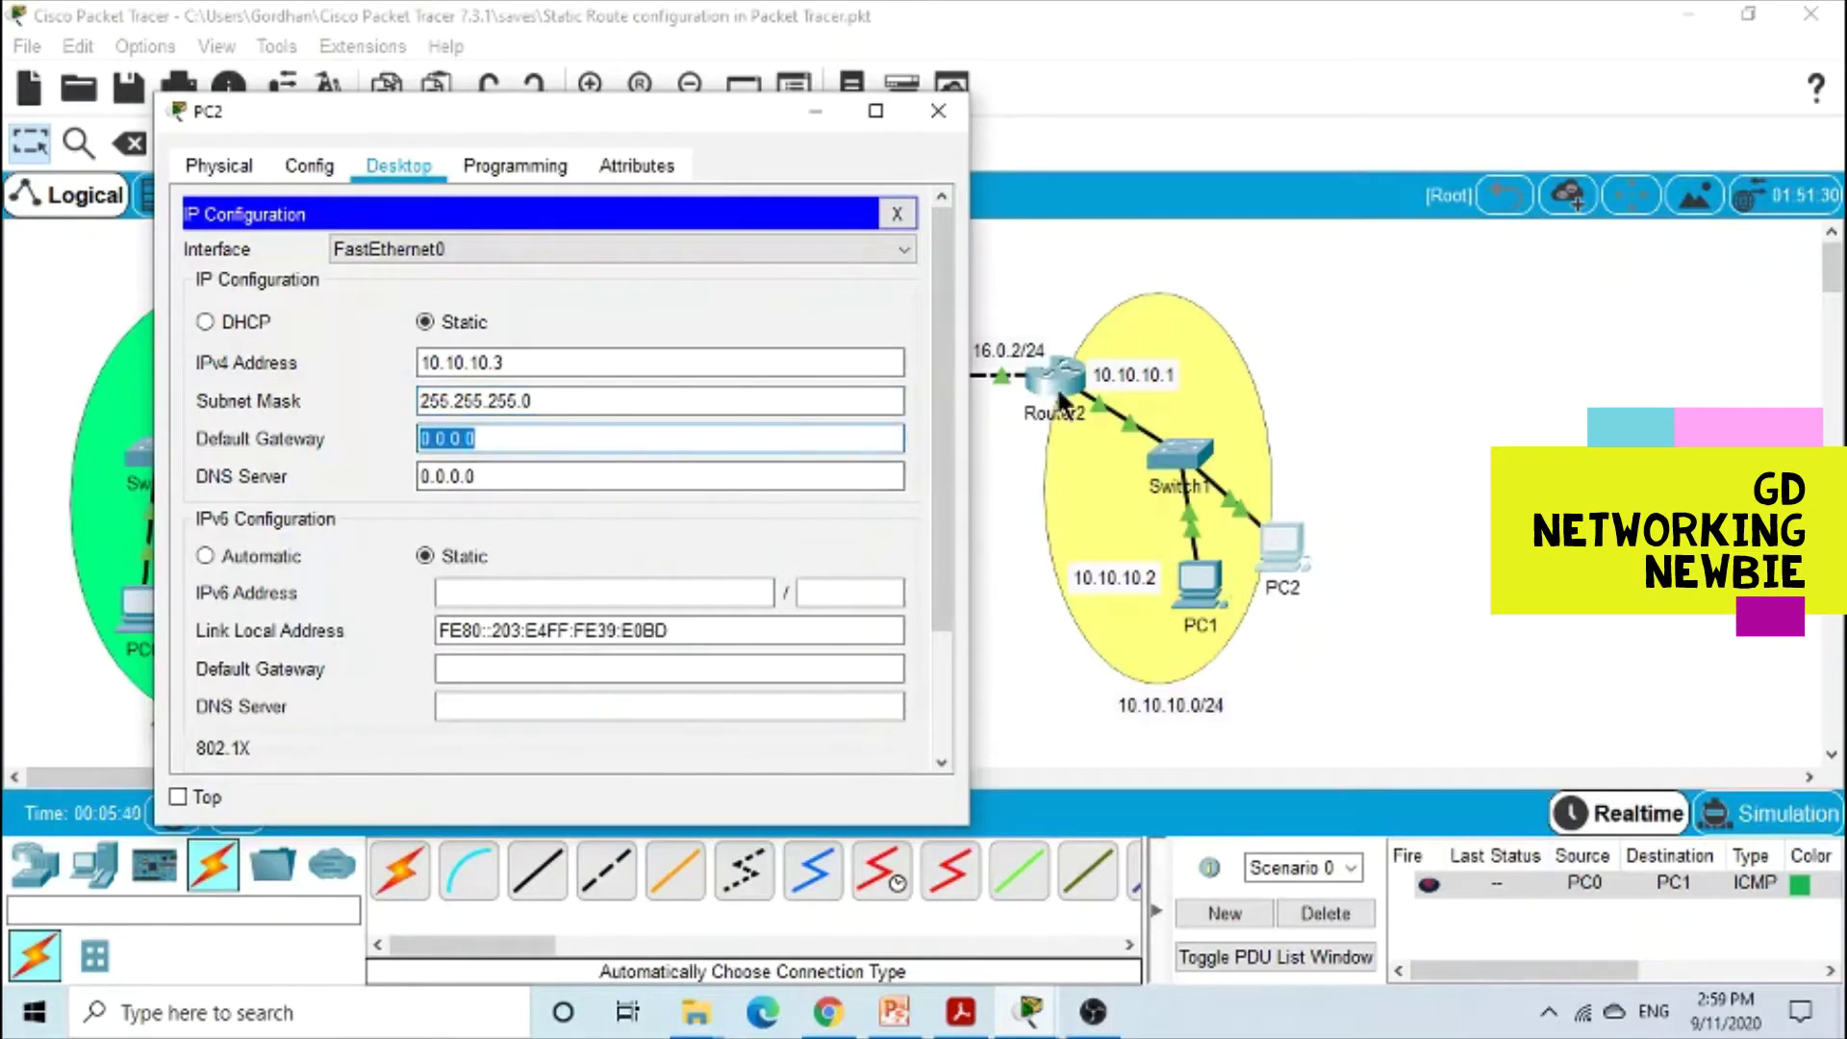
text(10)
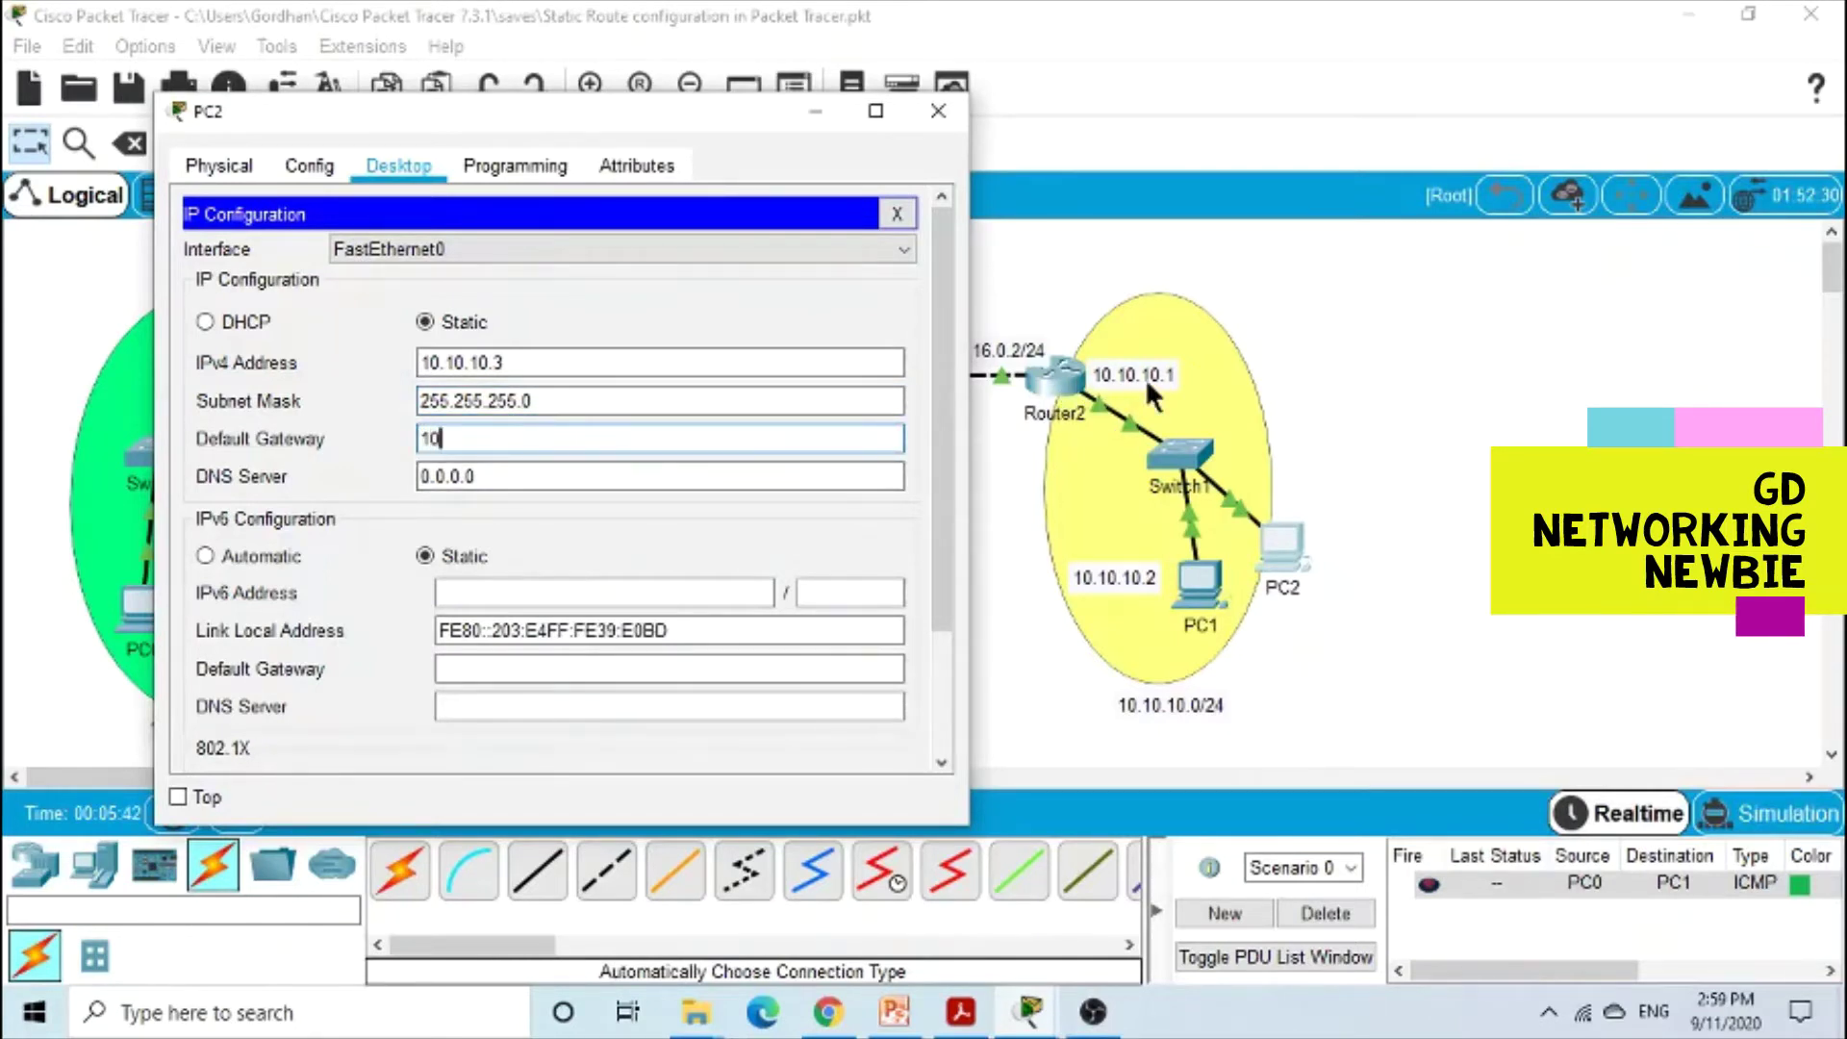
text(.10.10.1)
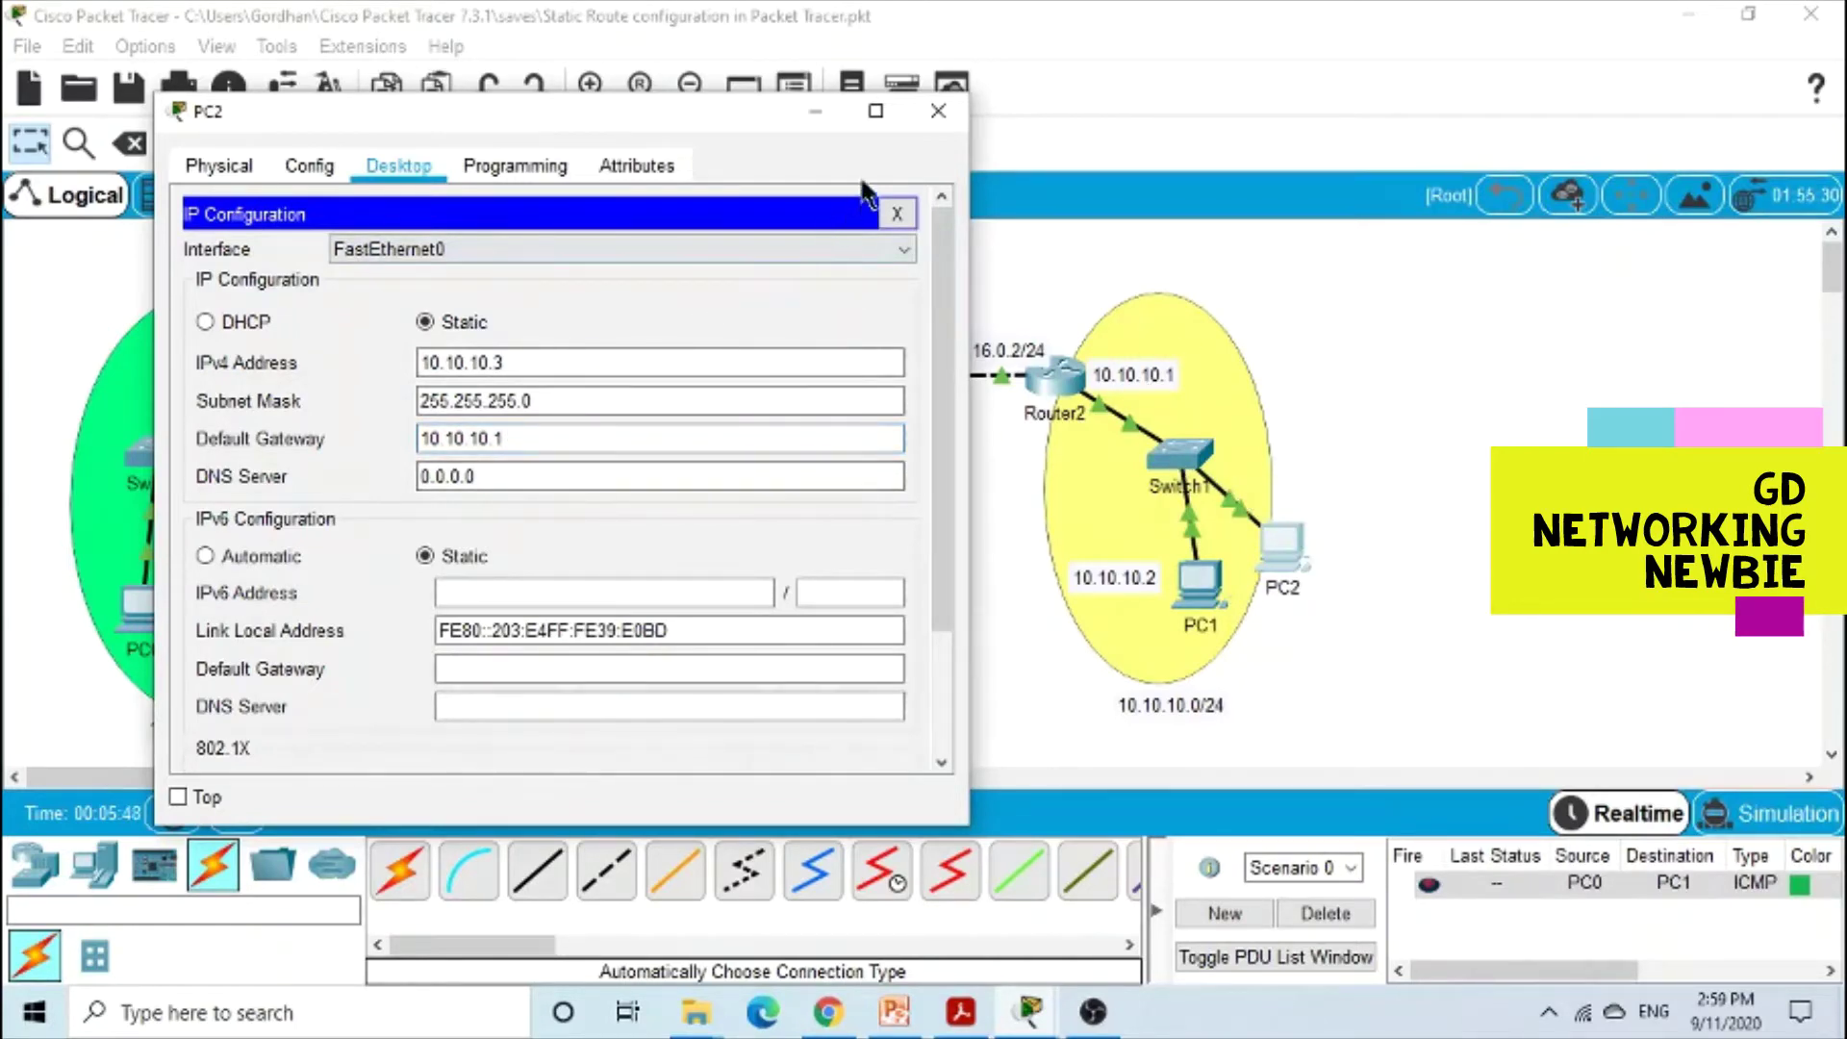
click(935, 111)
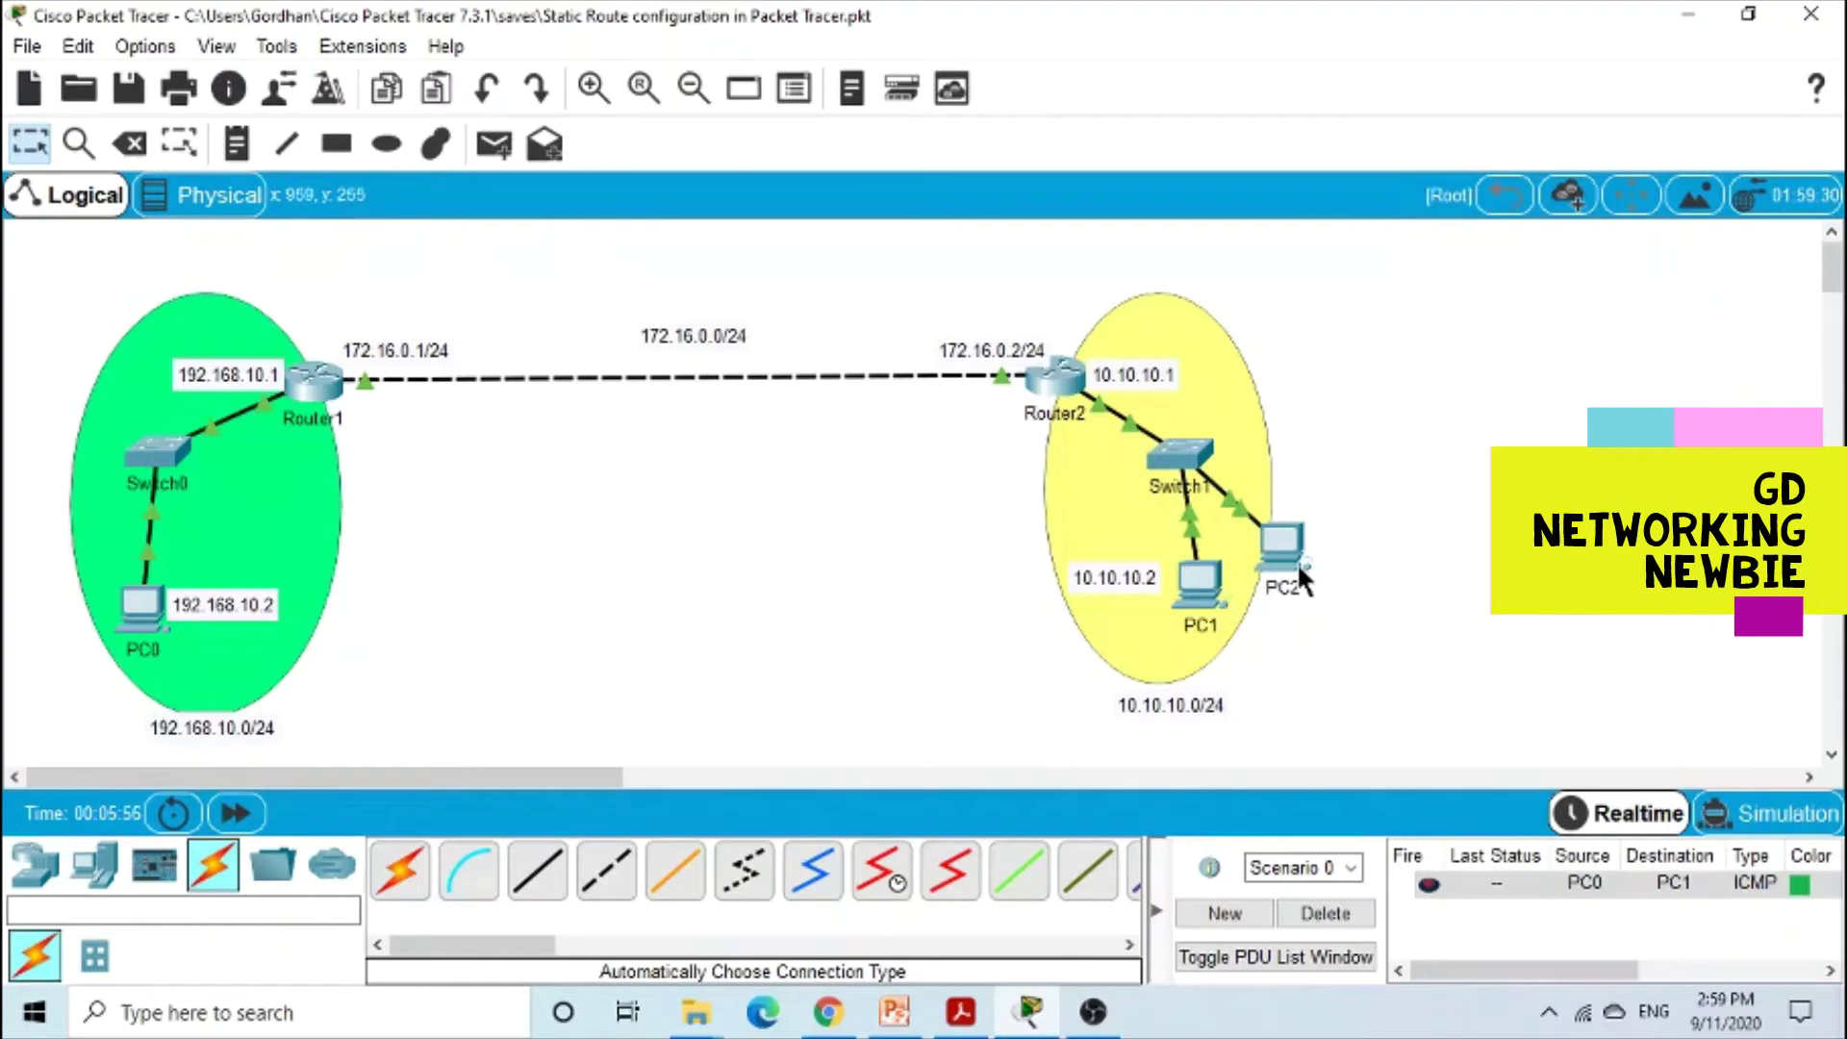
Step: Ping PC0 at 192.168.10.2 from PC2's command prompt
mouse_move(1285, 553)
click(1274, 566)
drag(939, 125, 506, 112)
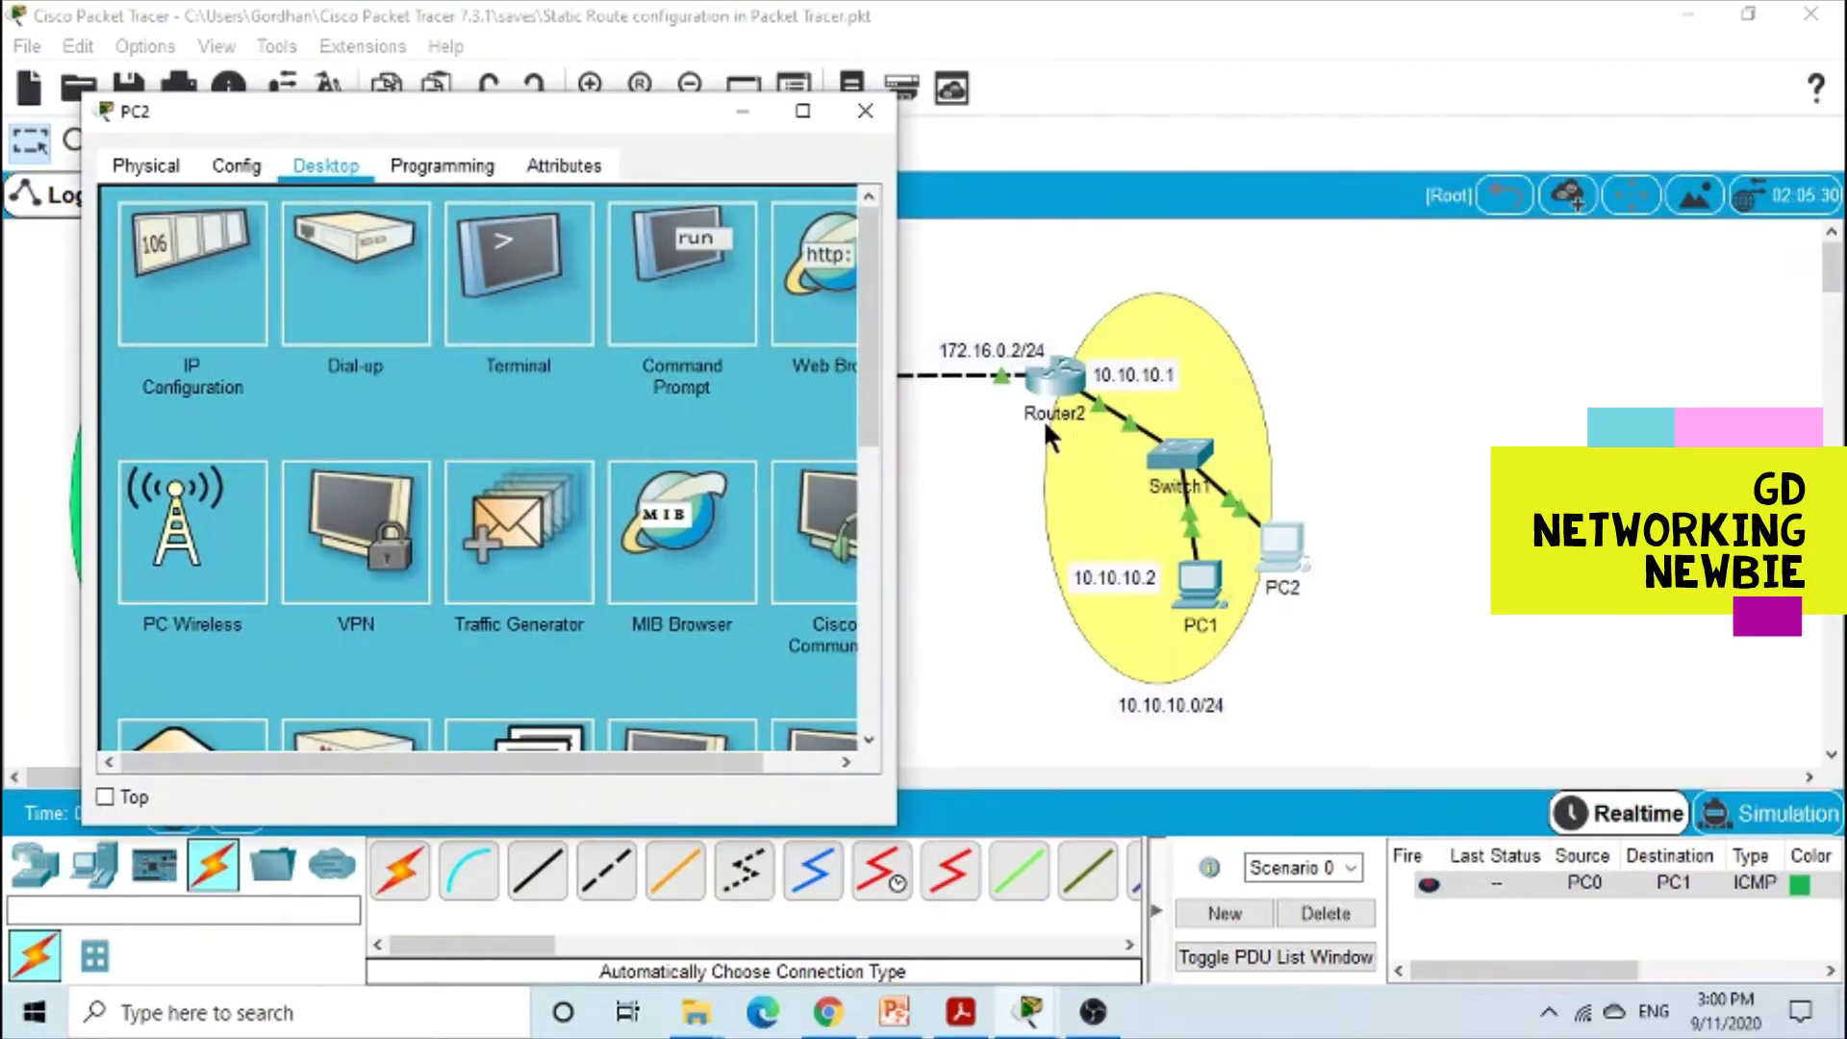
click(684, 273)
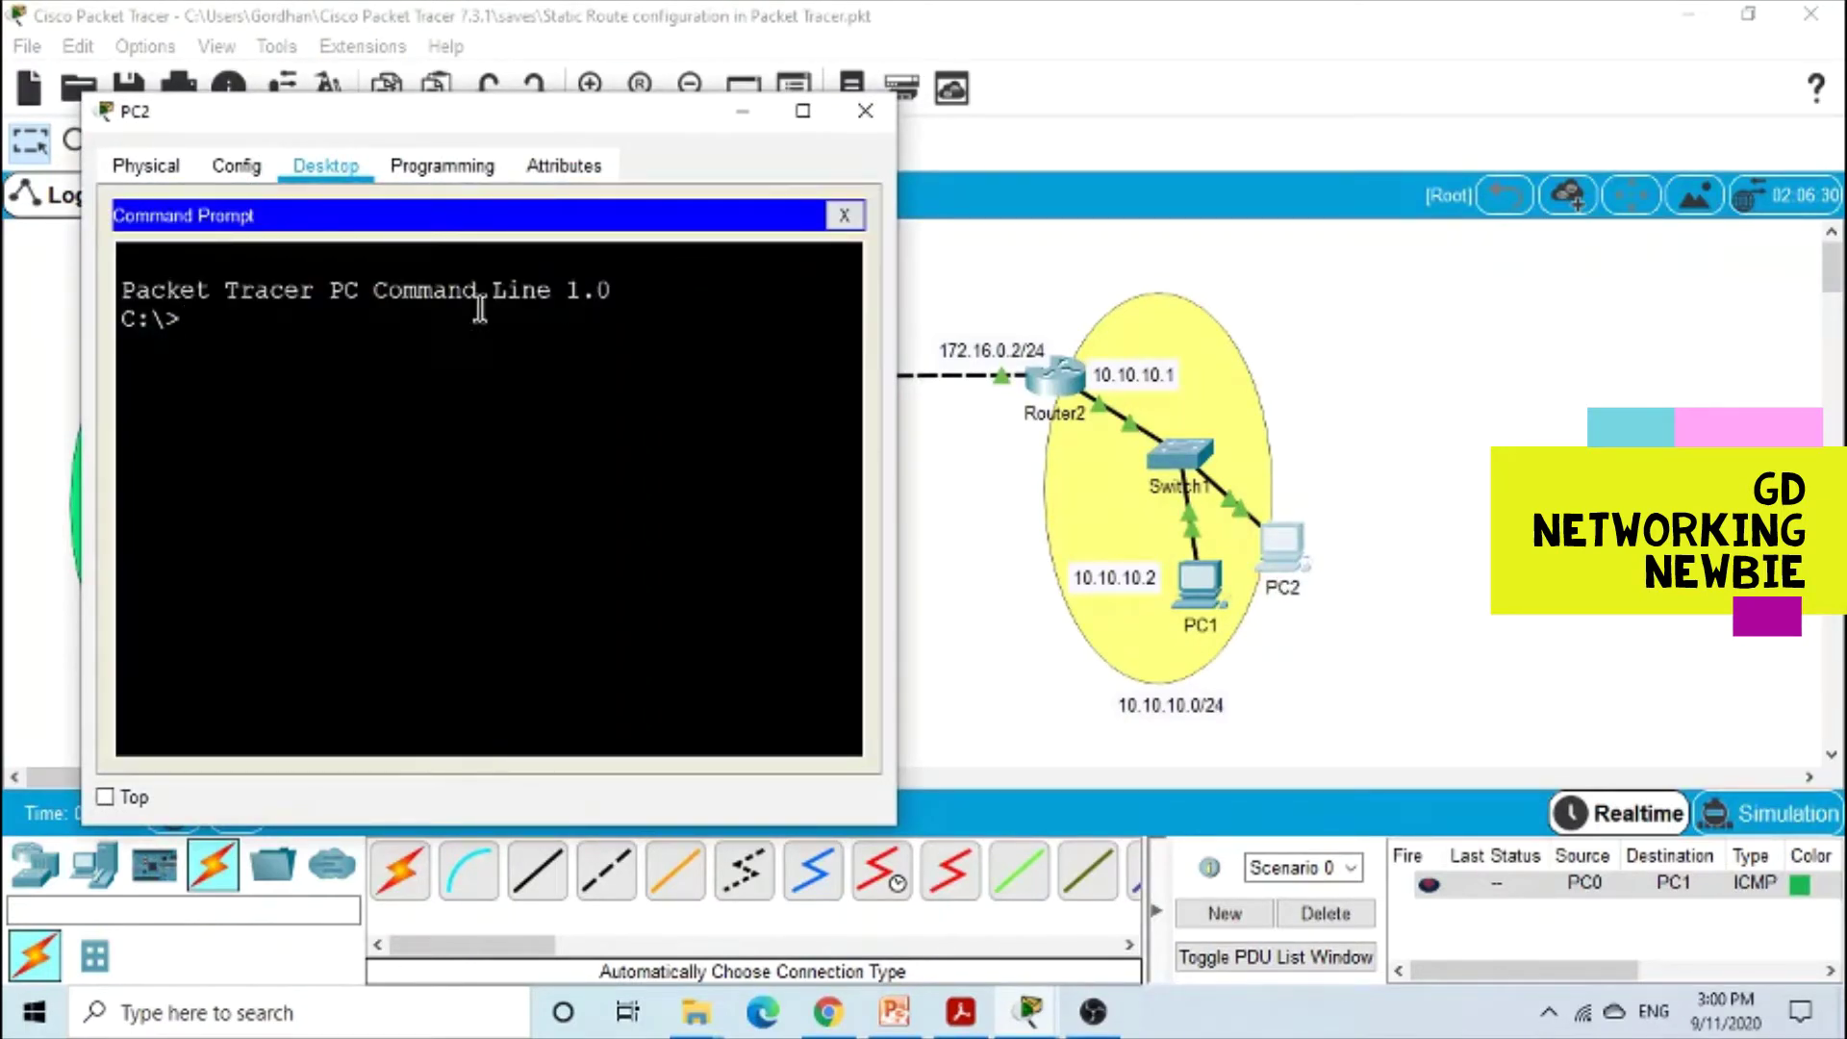
drag(374, 118, 754, 123)
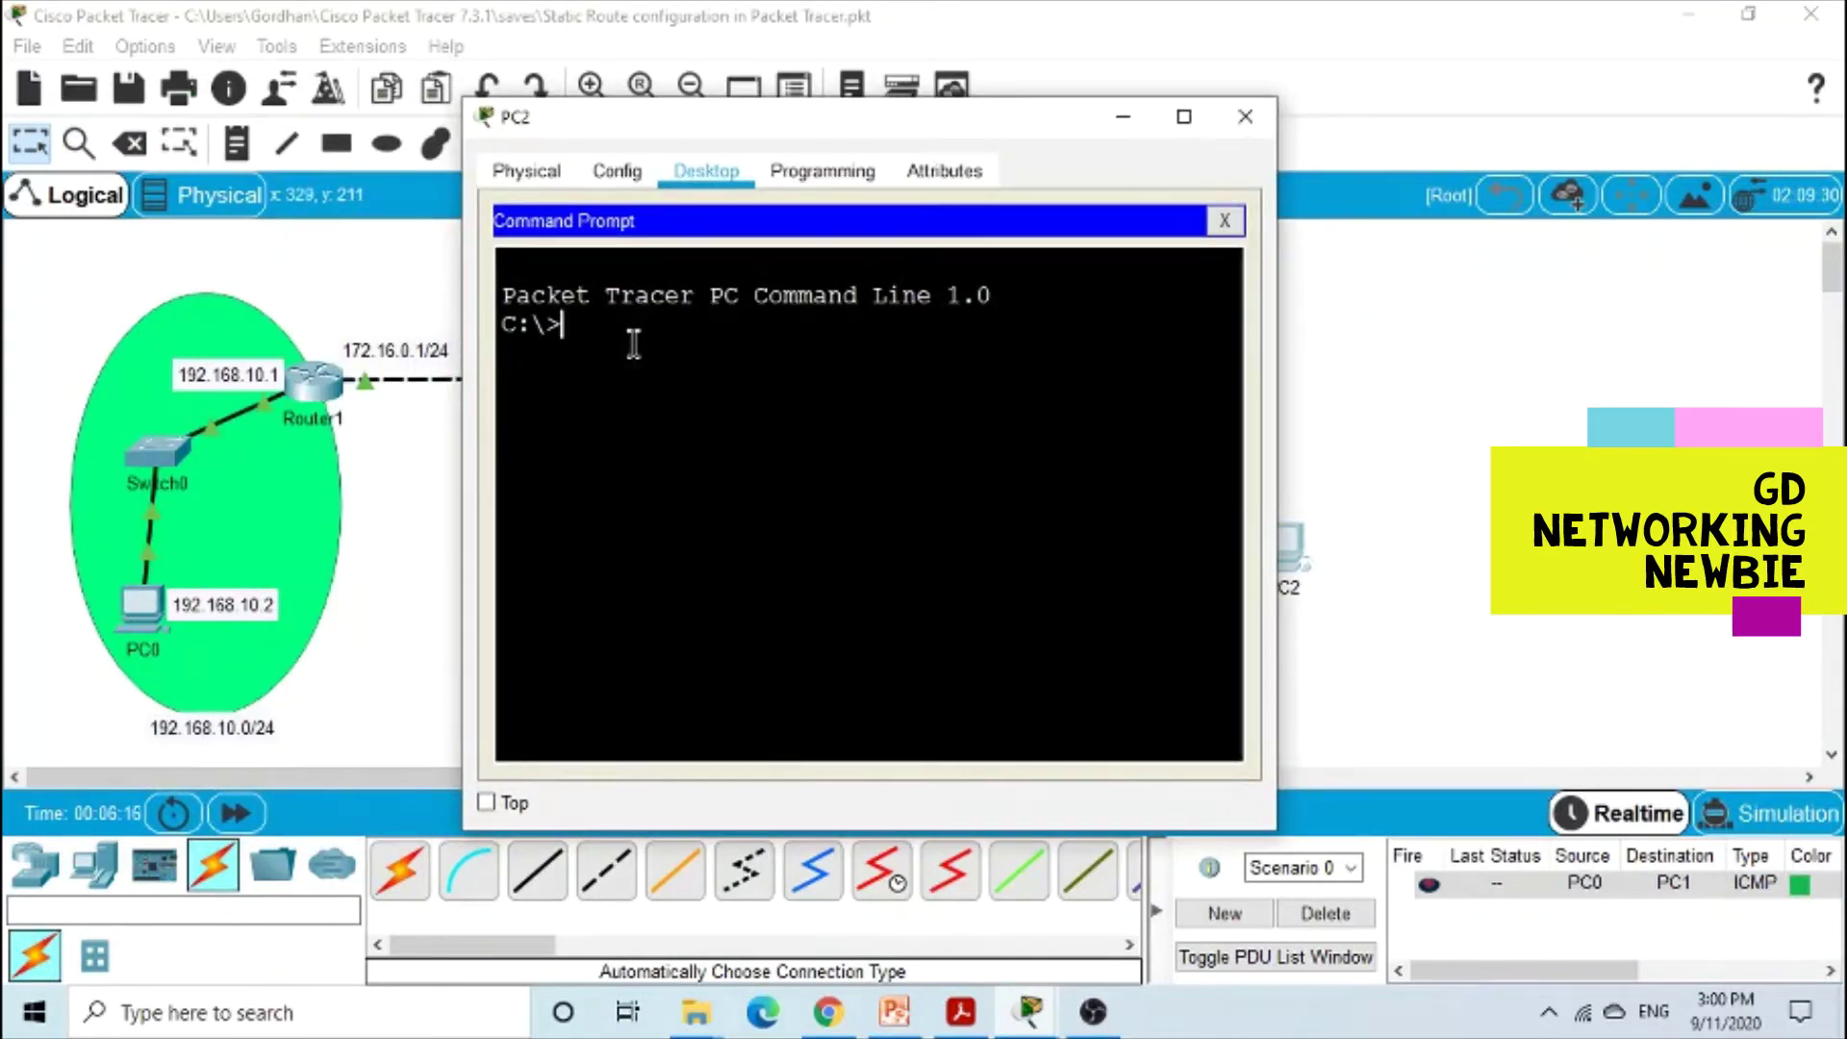
text(ping 192.)
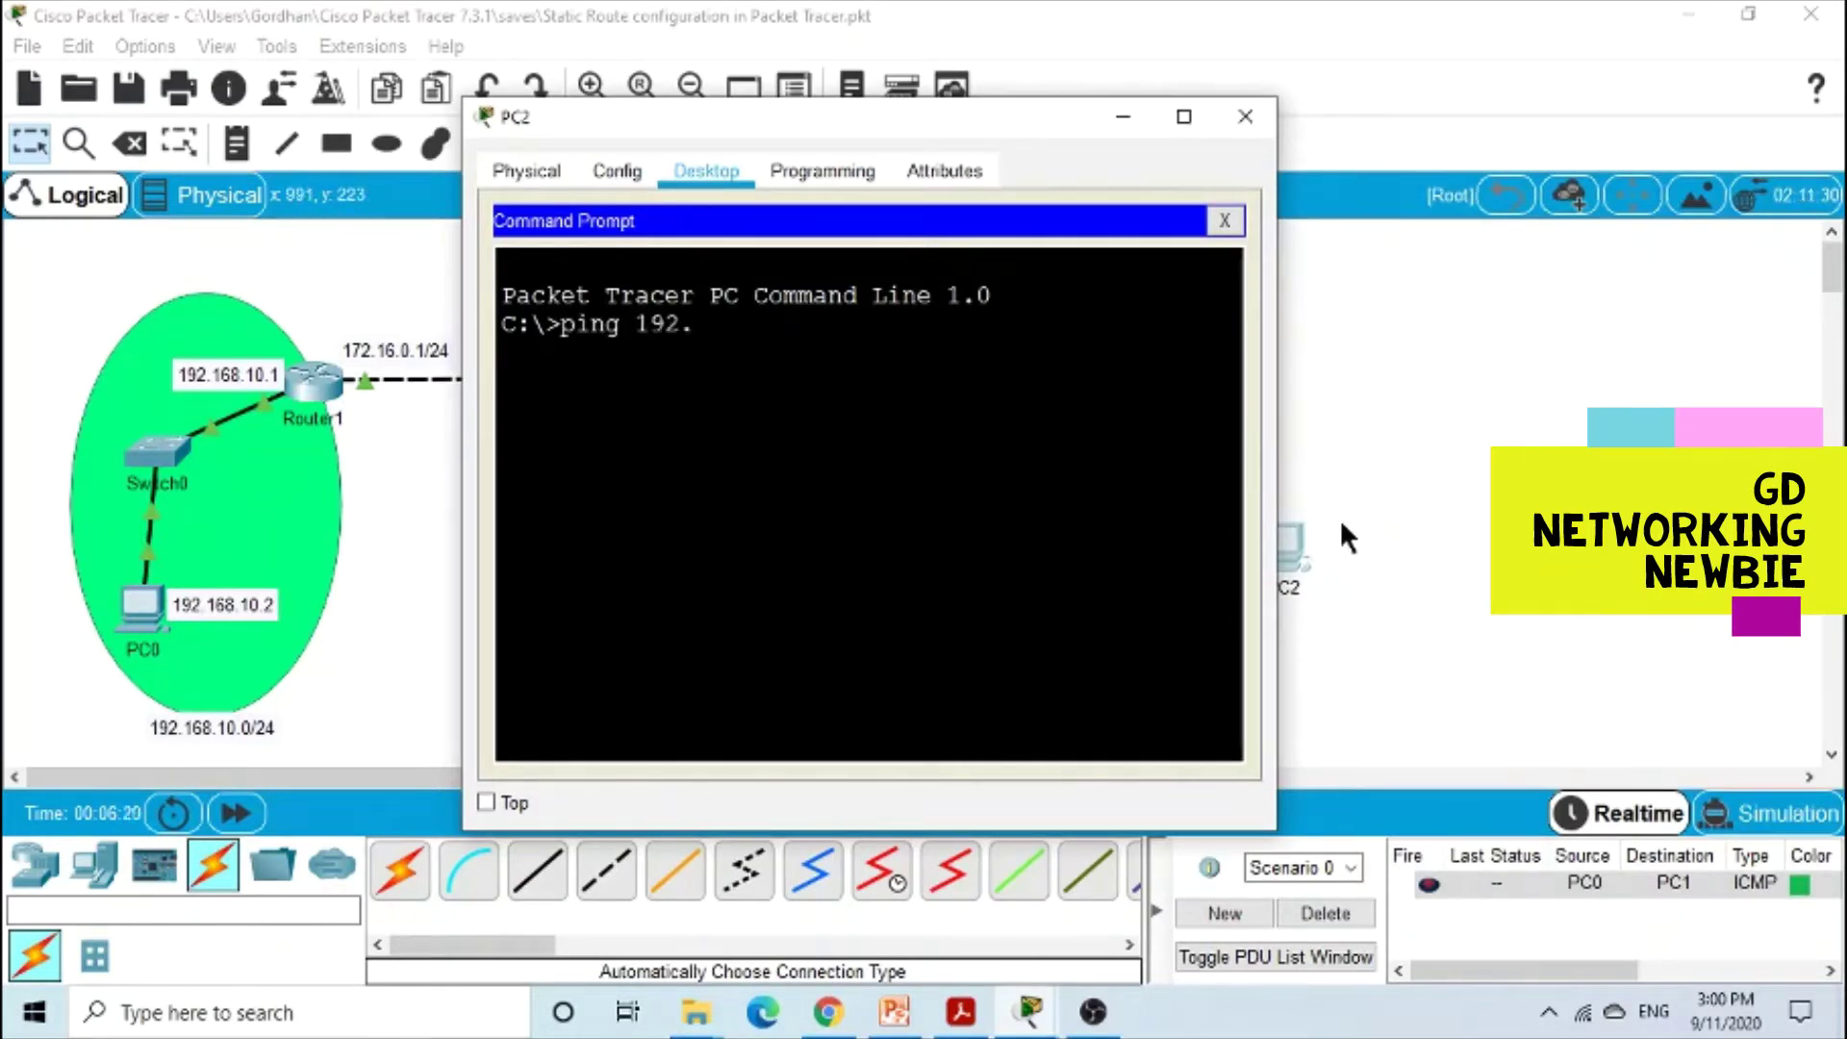
text(18.1)
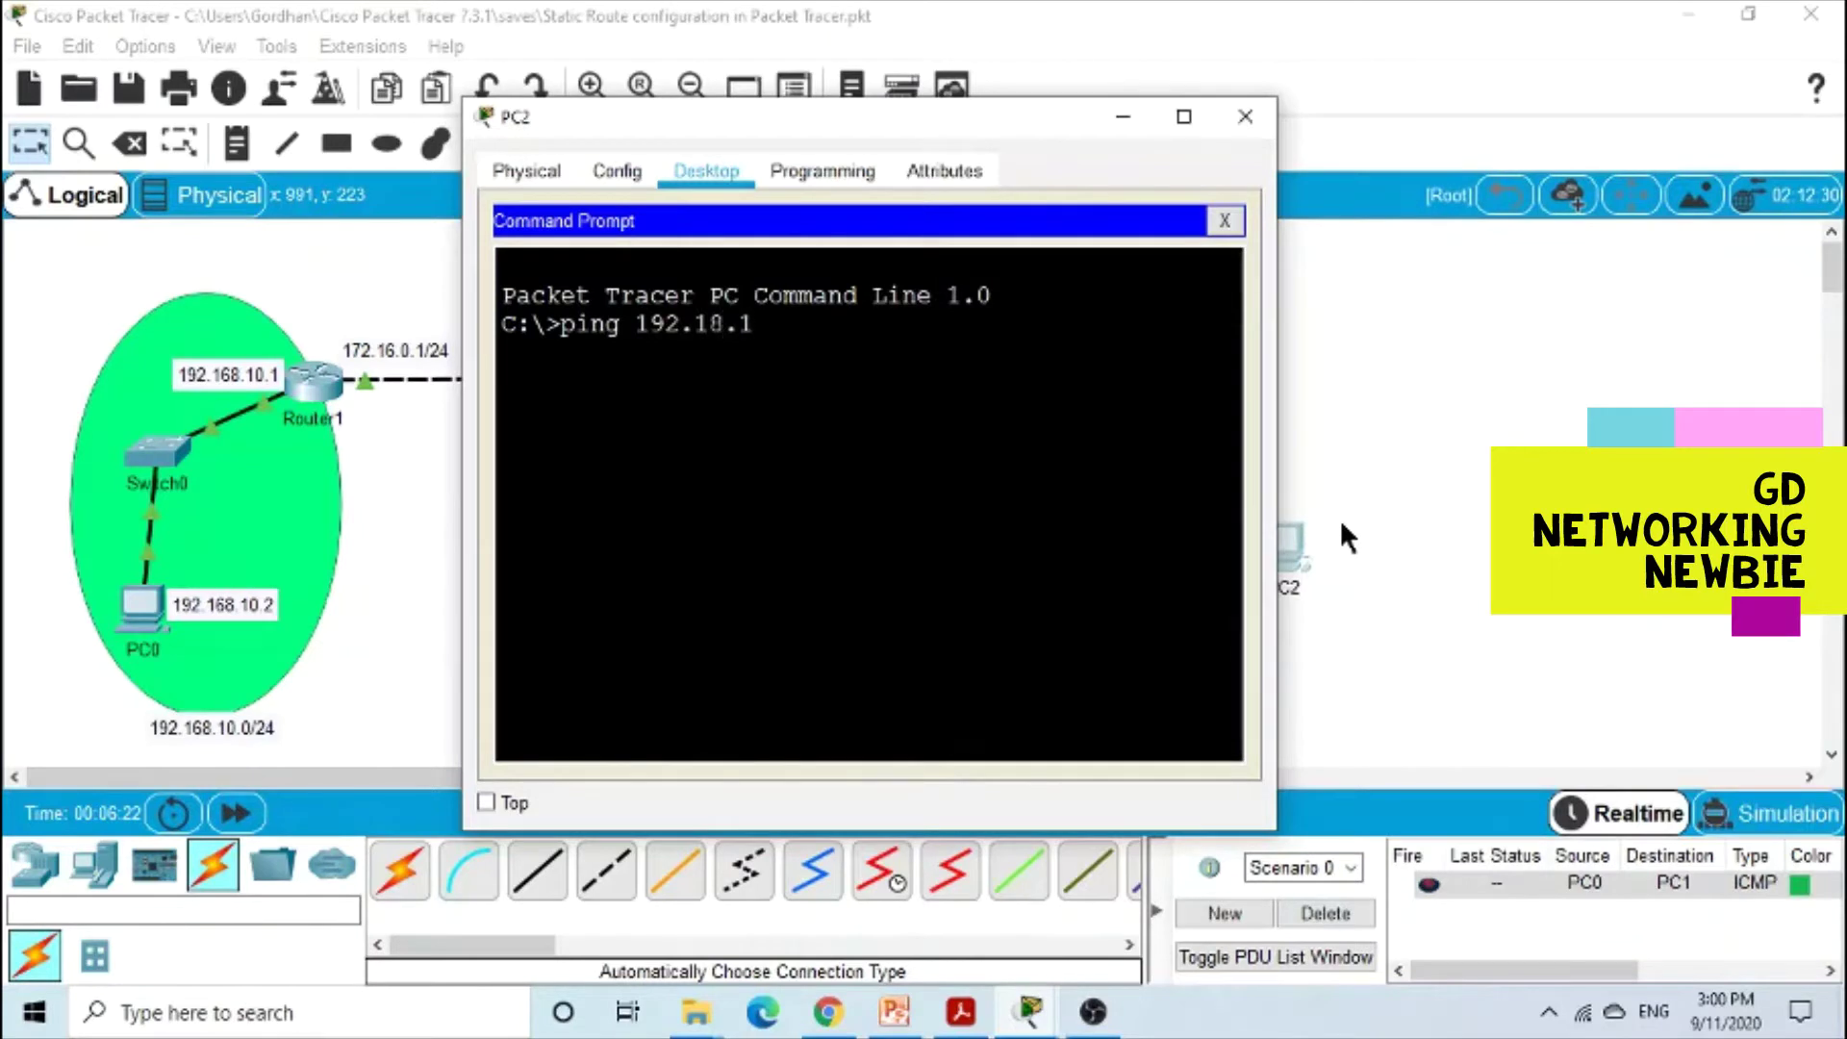
key(BackSpace)
key(BackSpace)
key(BackSpace)
text(68.10.2)
key(Return)
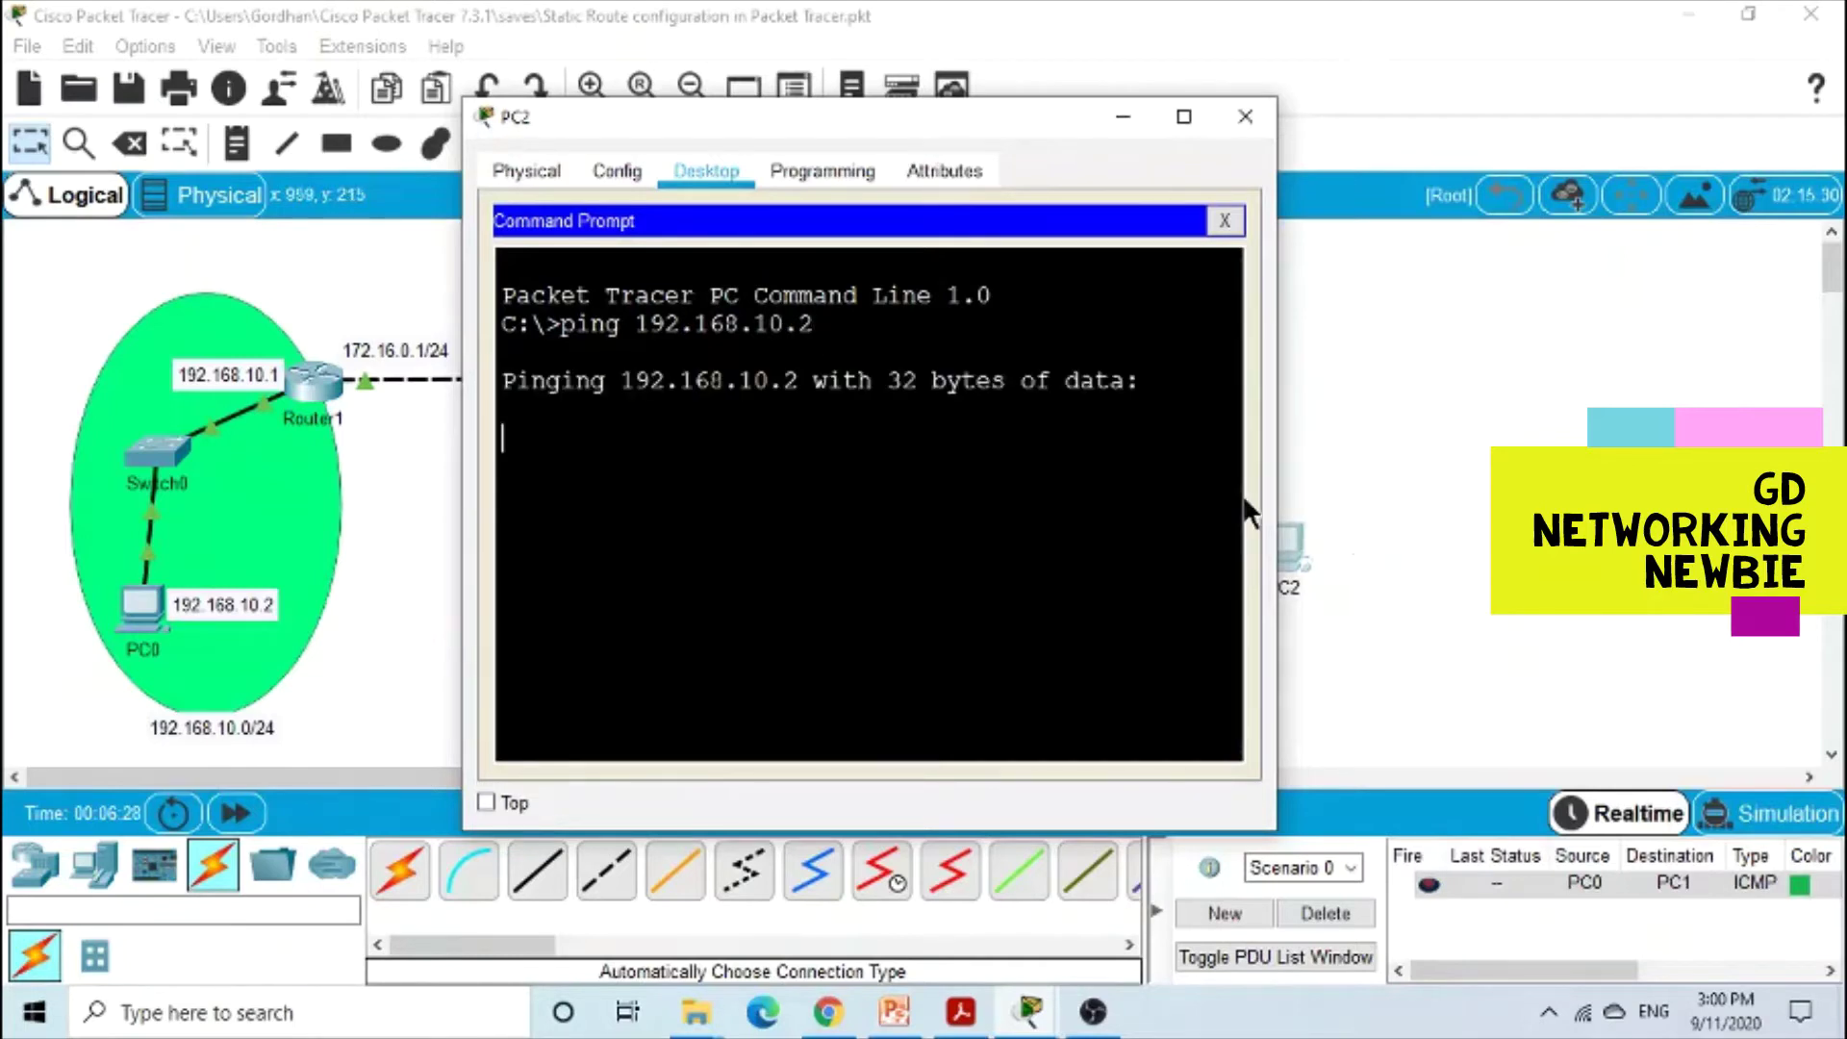
Step: Review the sent, received and lost packets, repeat the ping to 192.168.10.2 from PC2, and minimize its window
drag(970, 125, 874, 93)
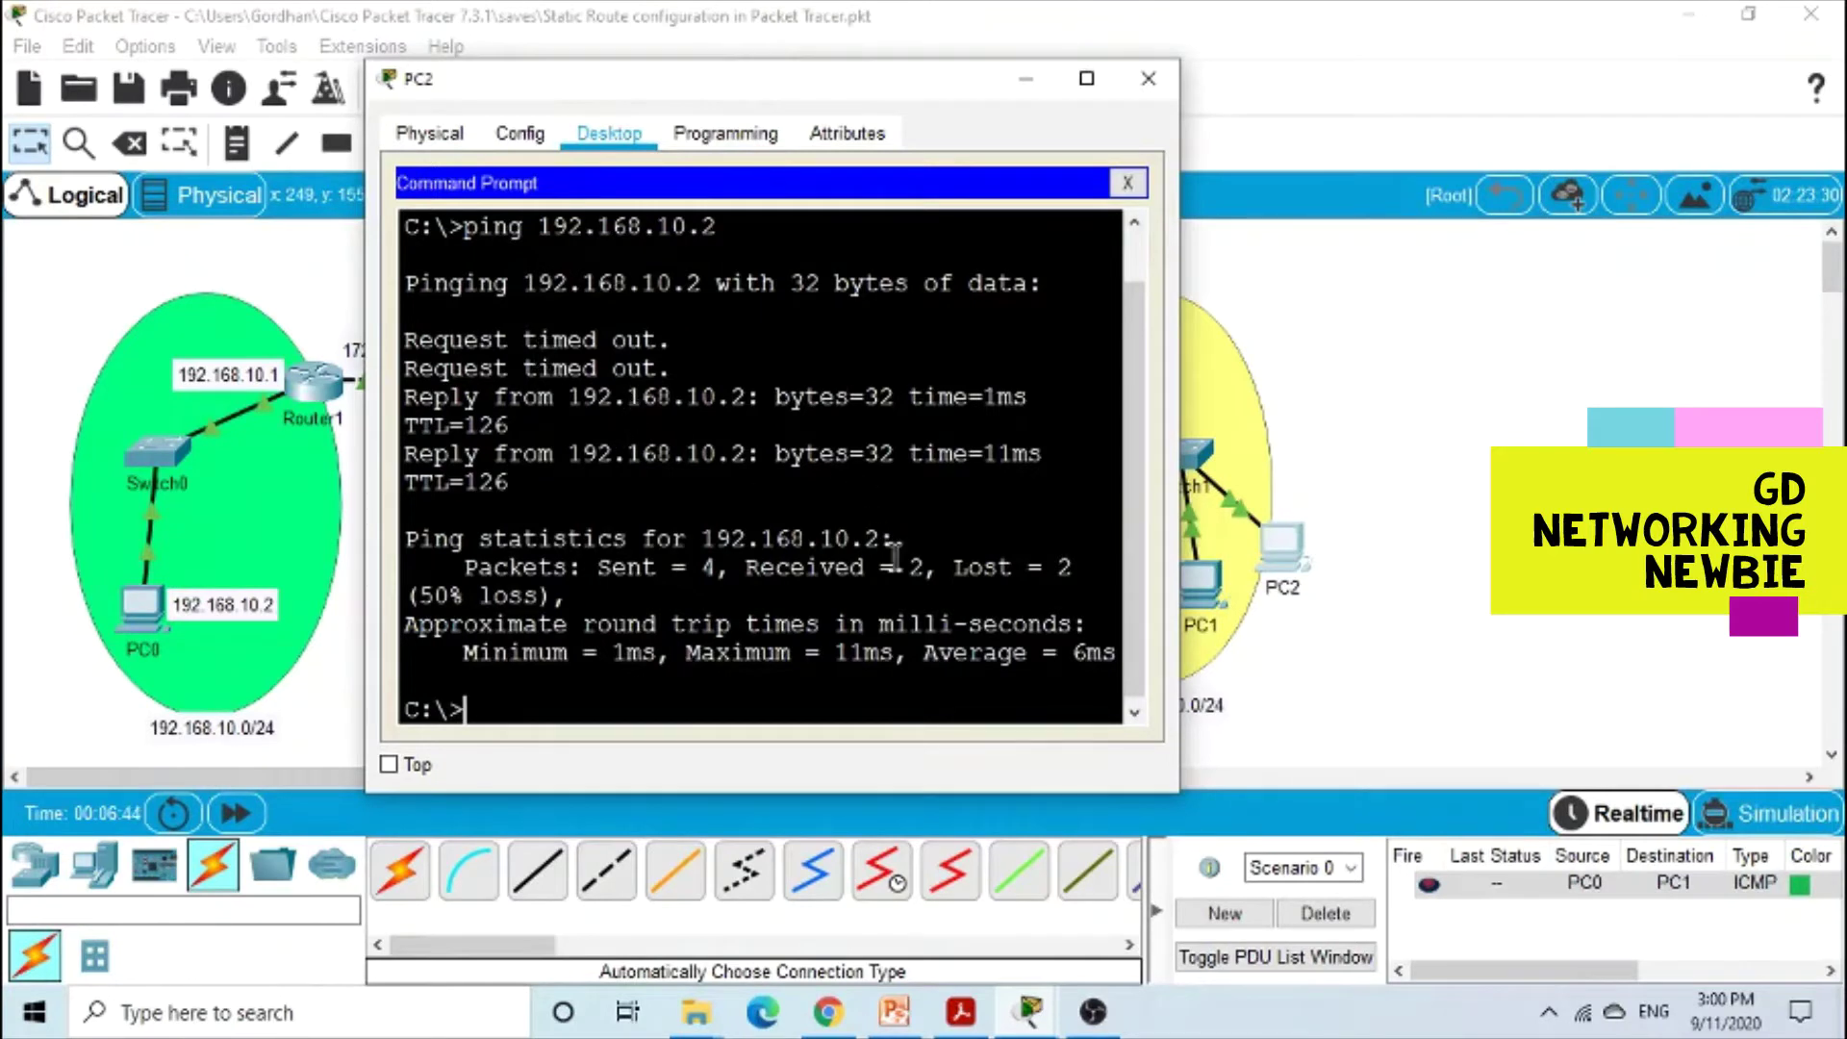
drag(598, 567, 748, 568)
double_click(753, 567)
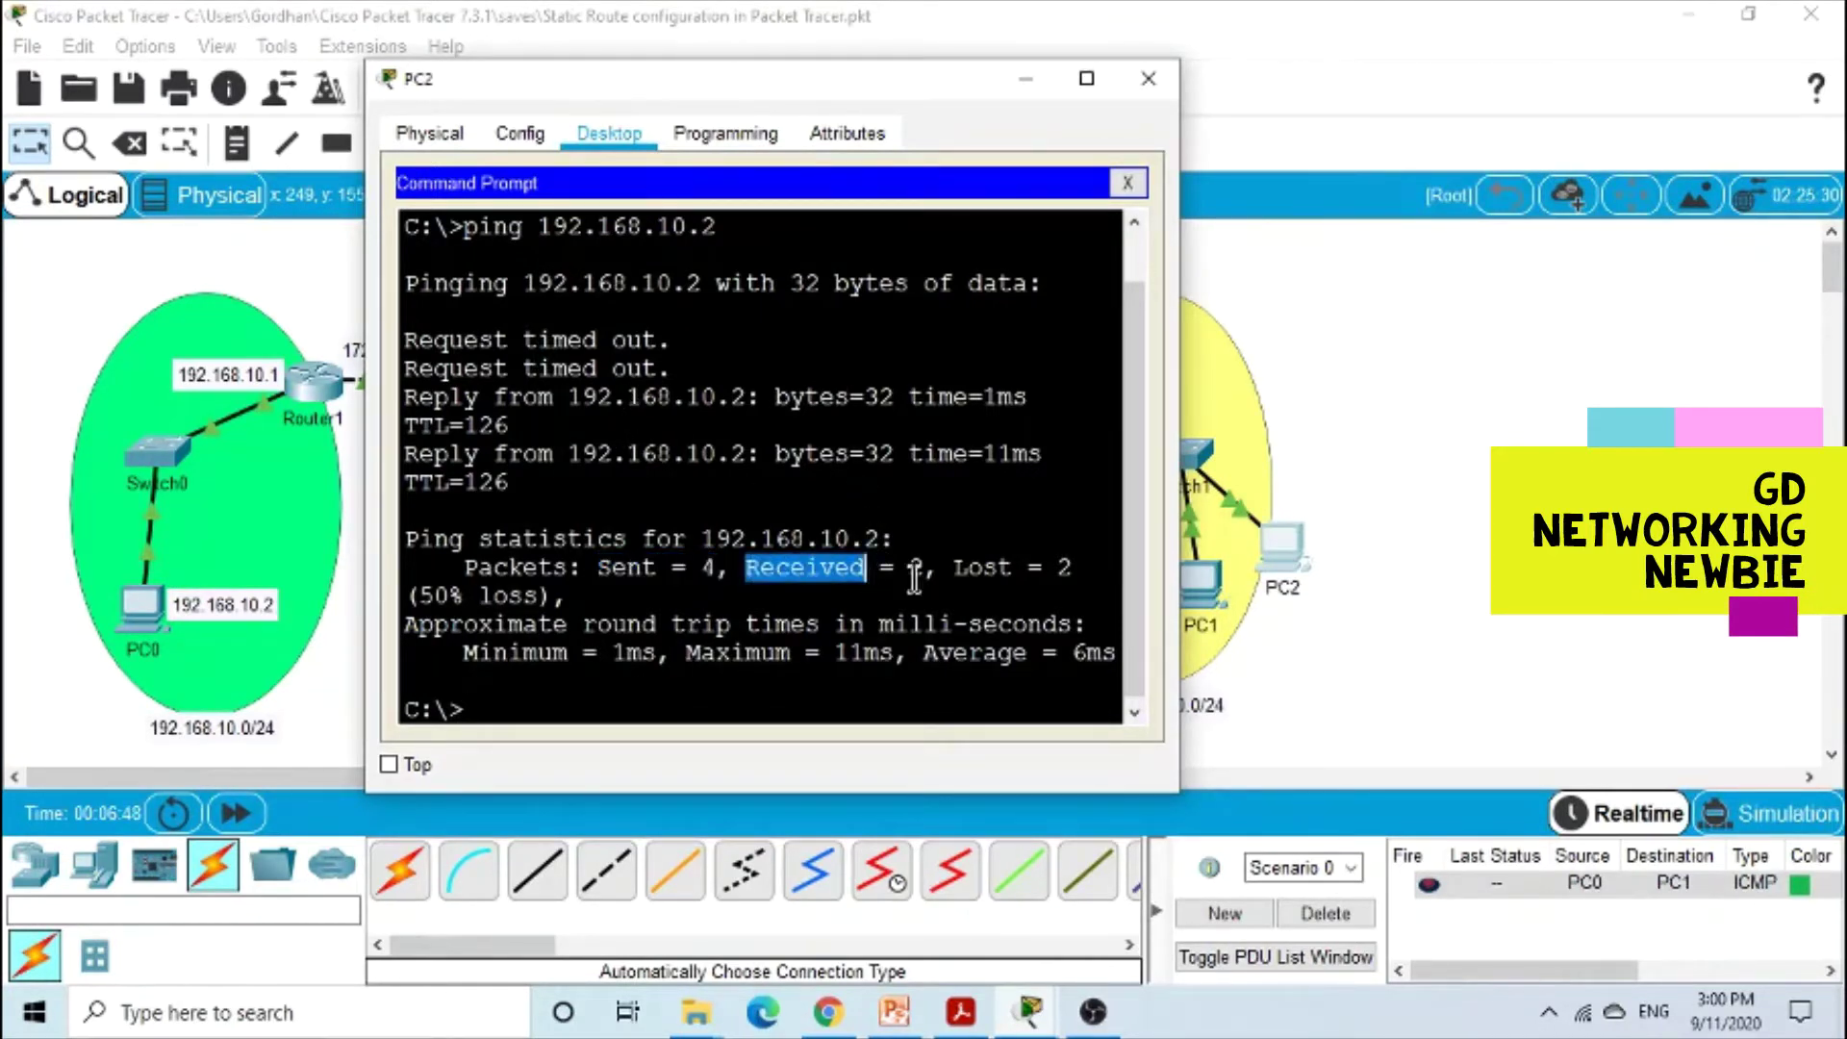
drag(951, 569, 1075, 574)
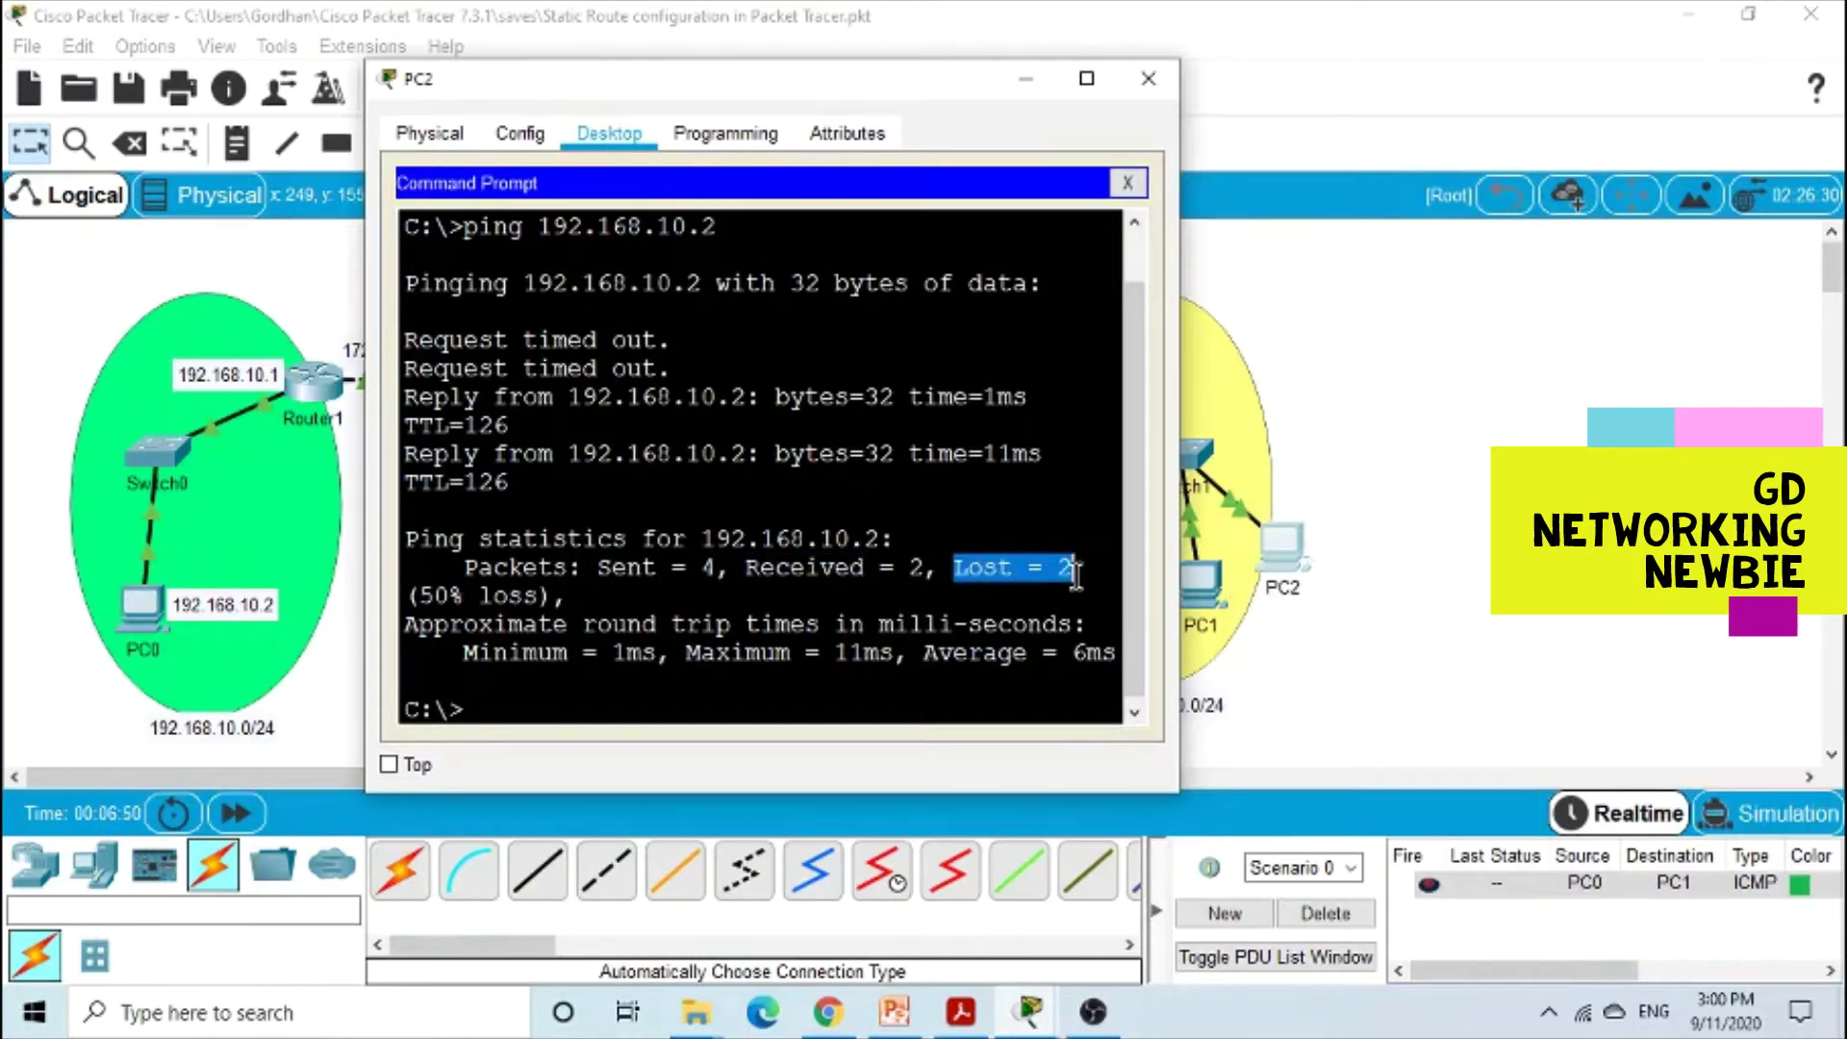
click(635, 709)
key(Up)
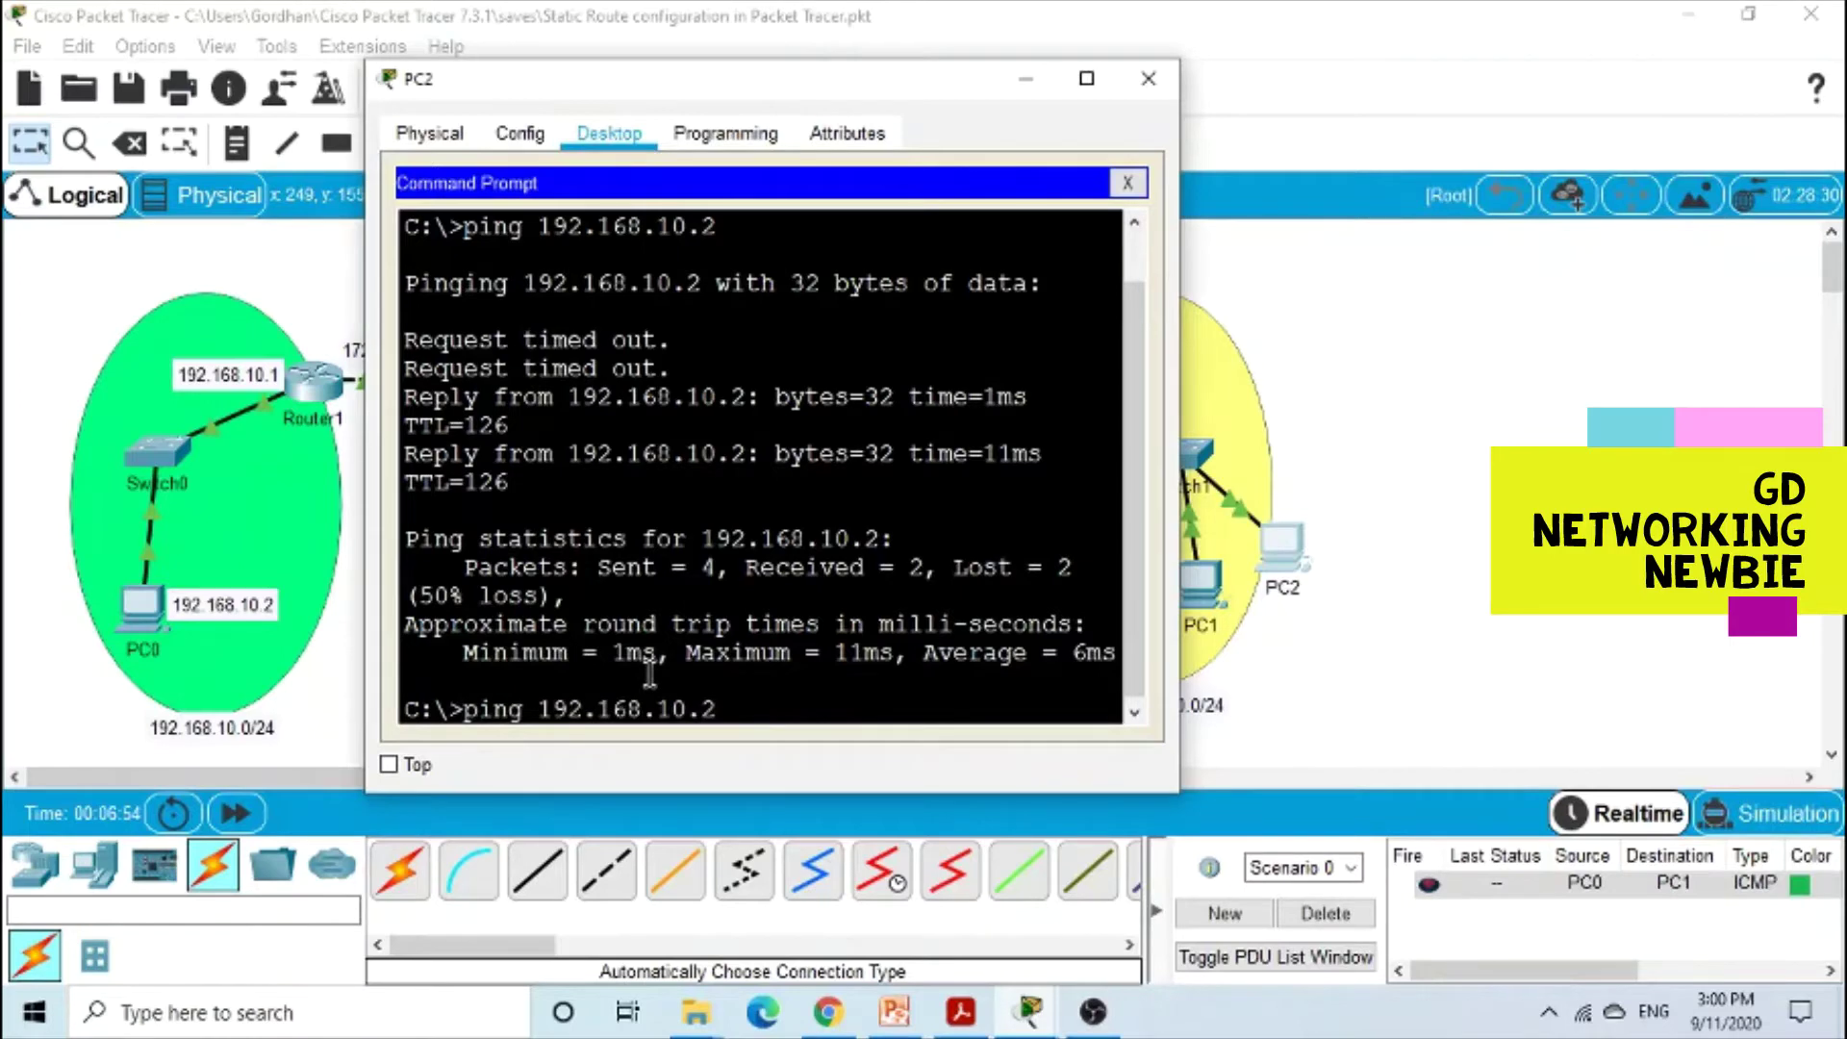
key(Return)
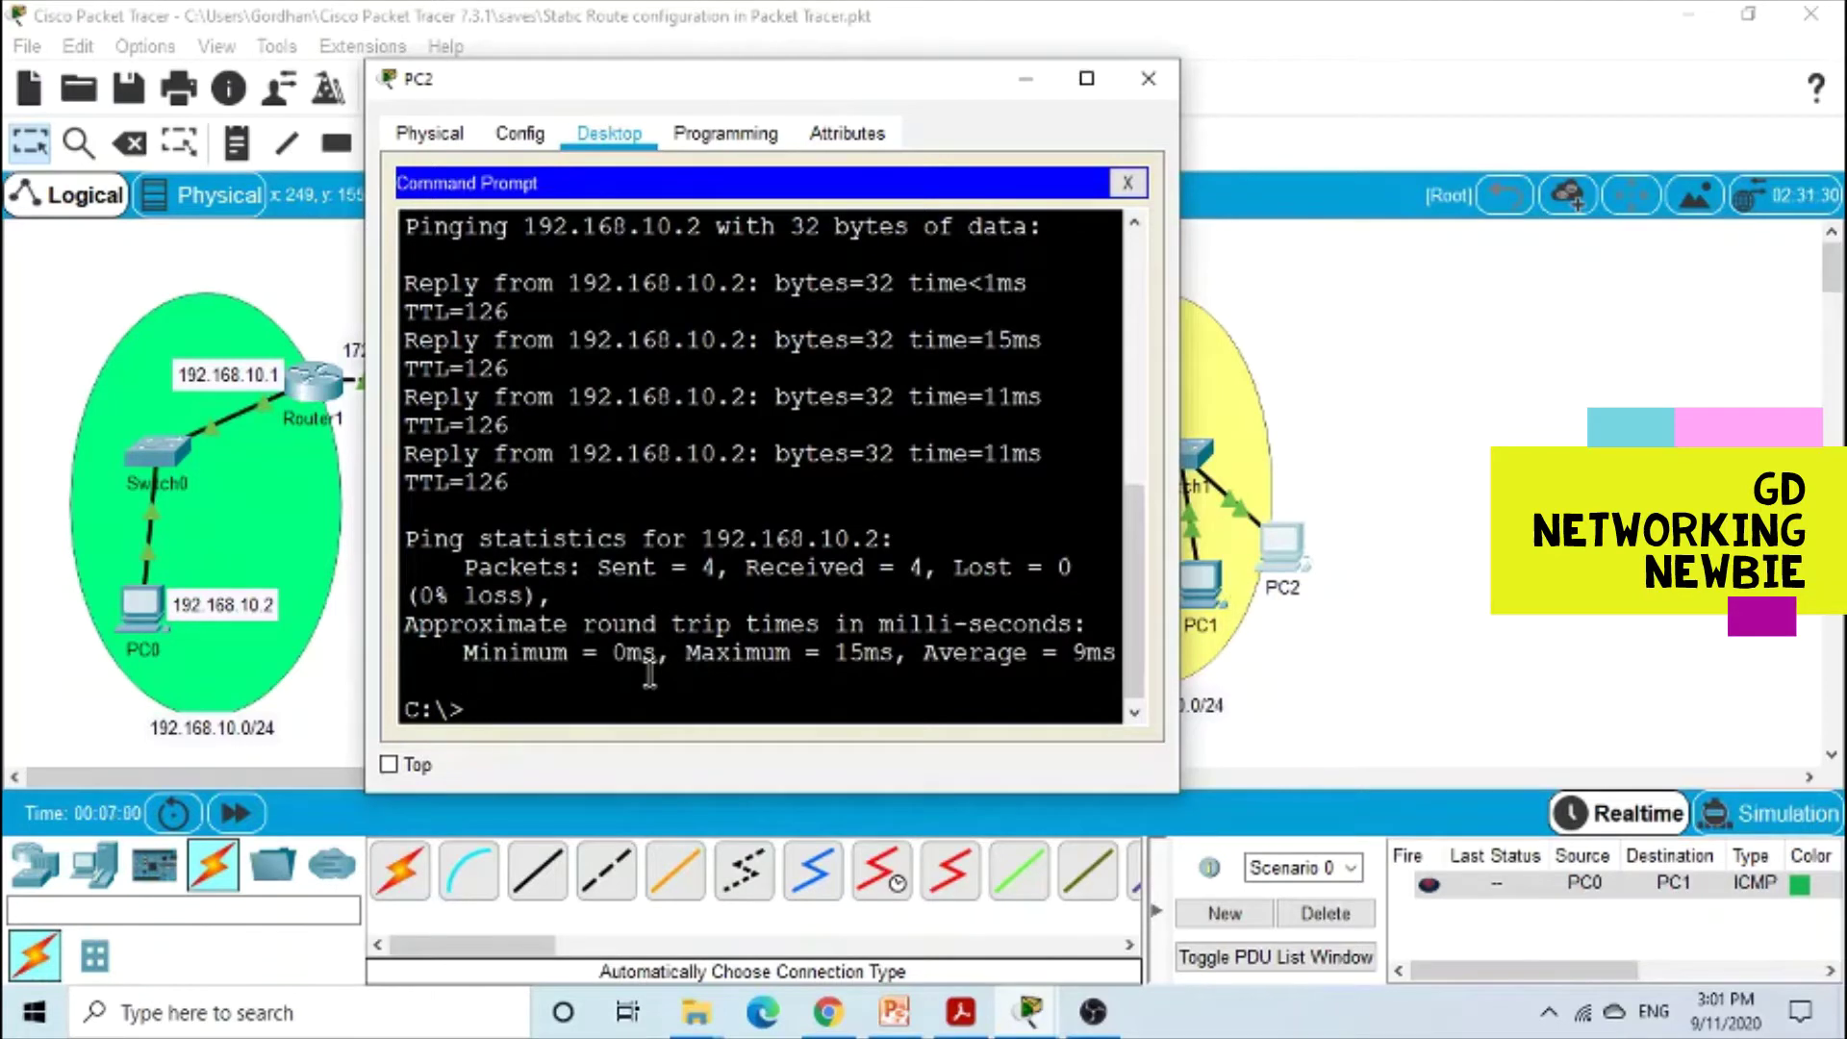
click(1025, 79)
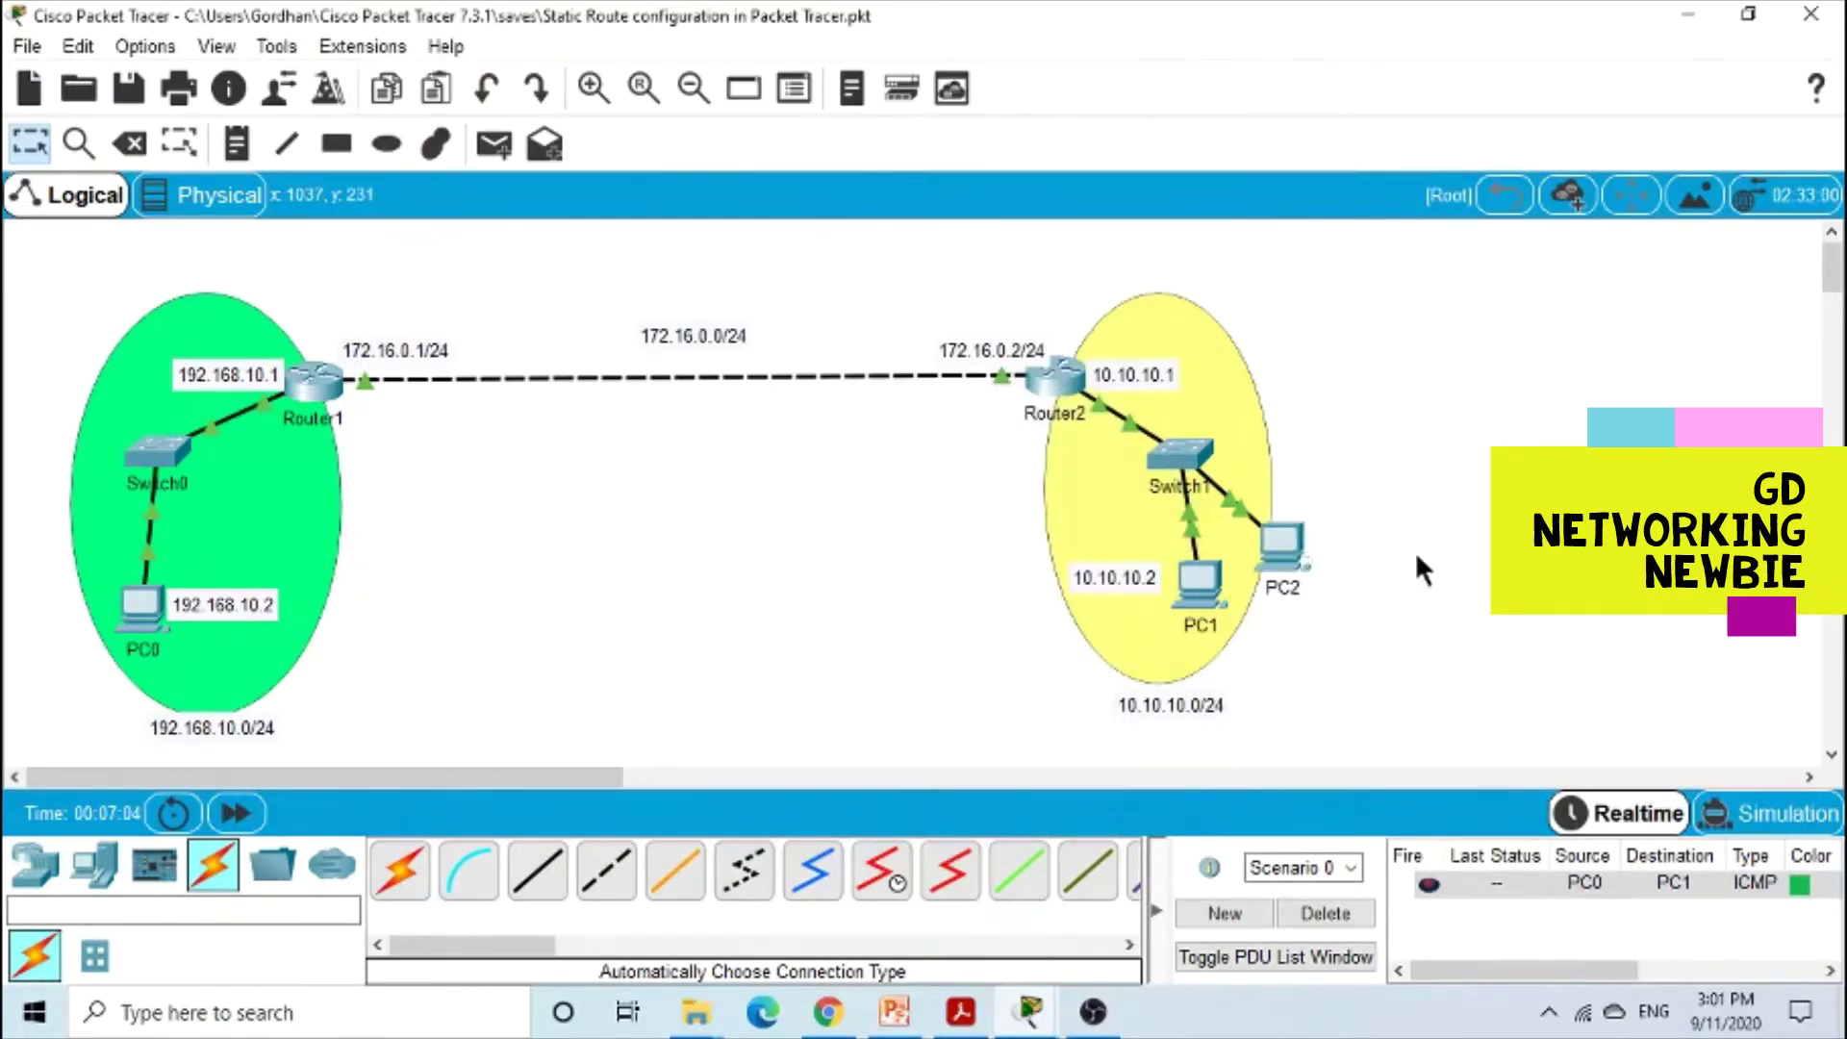
Step: Ping PC0 at 192.168.10.2 from PC1's command prompt
click(1214, 612)
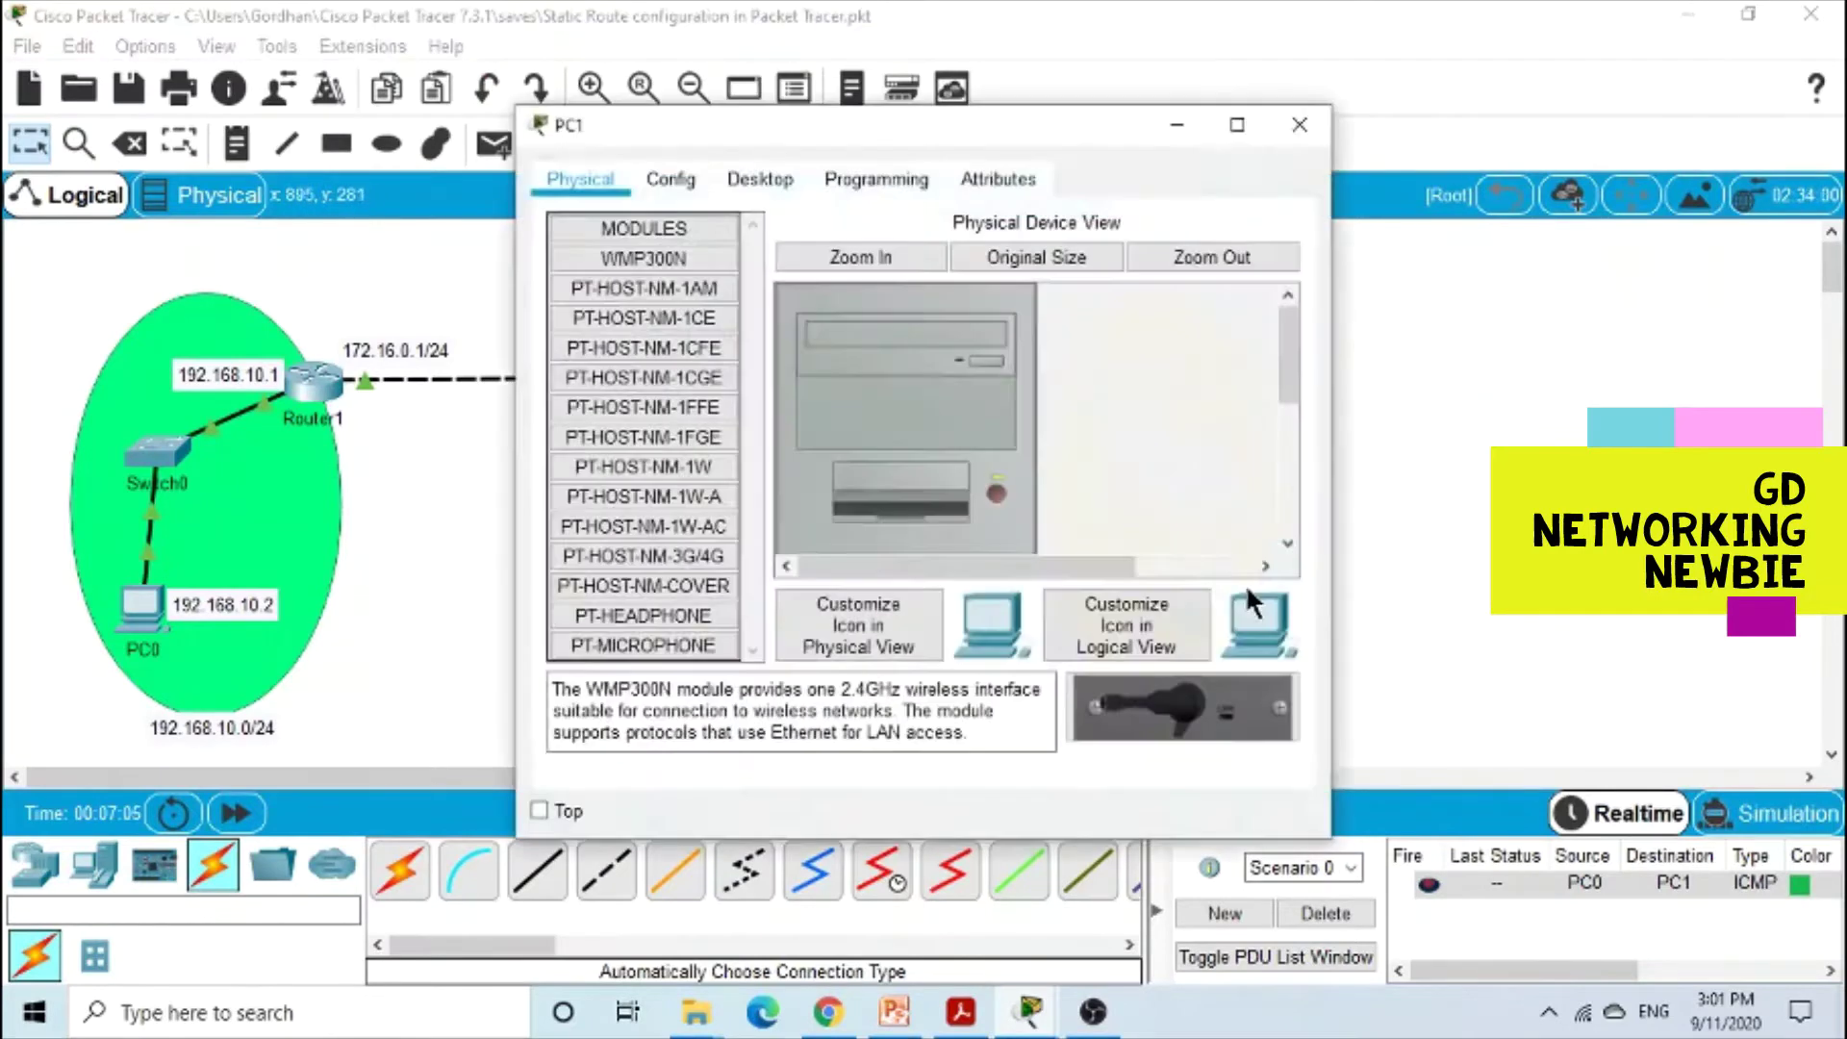
click(784, 177)
click(1085, 288)
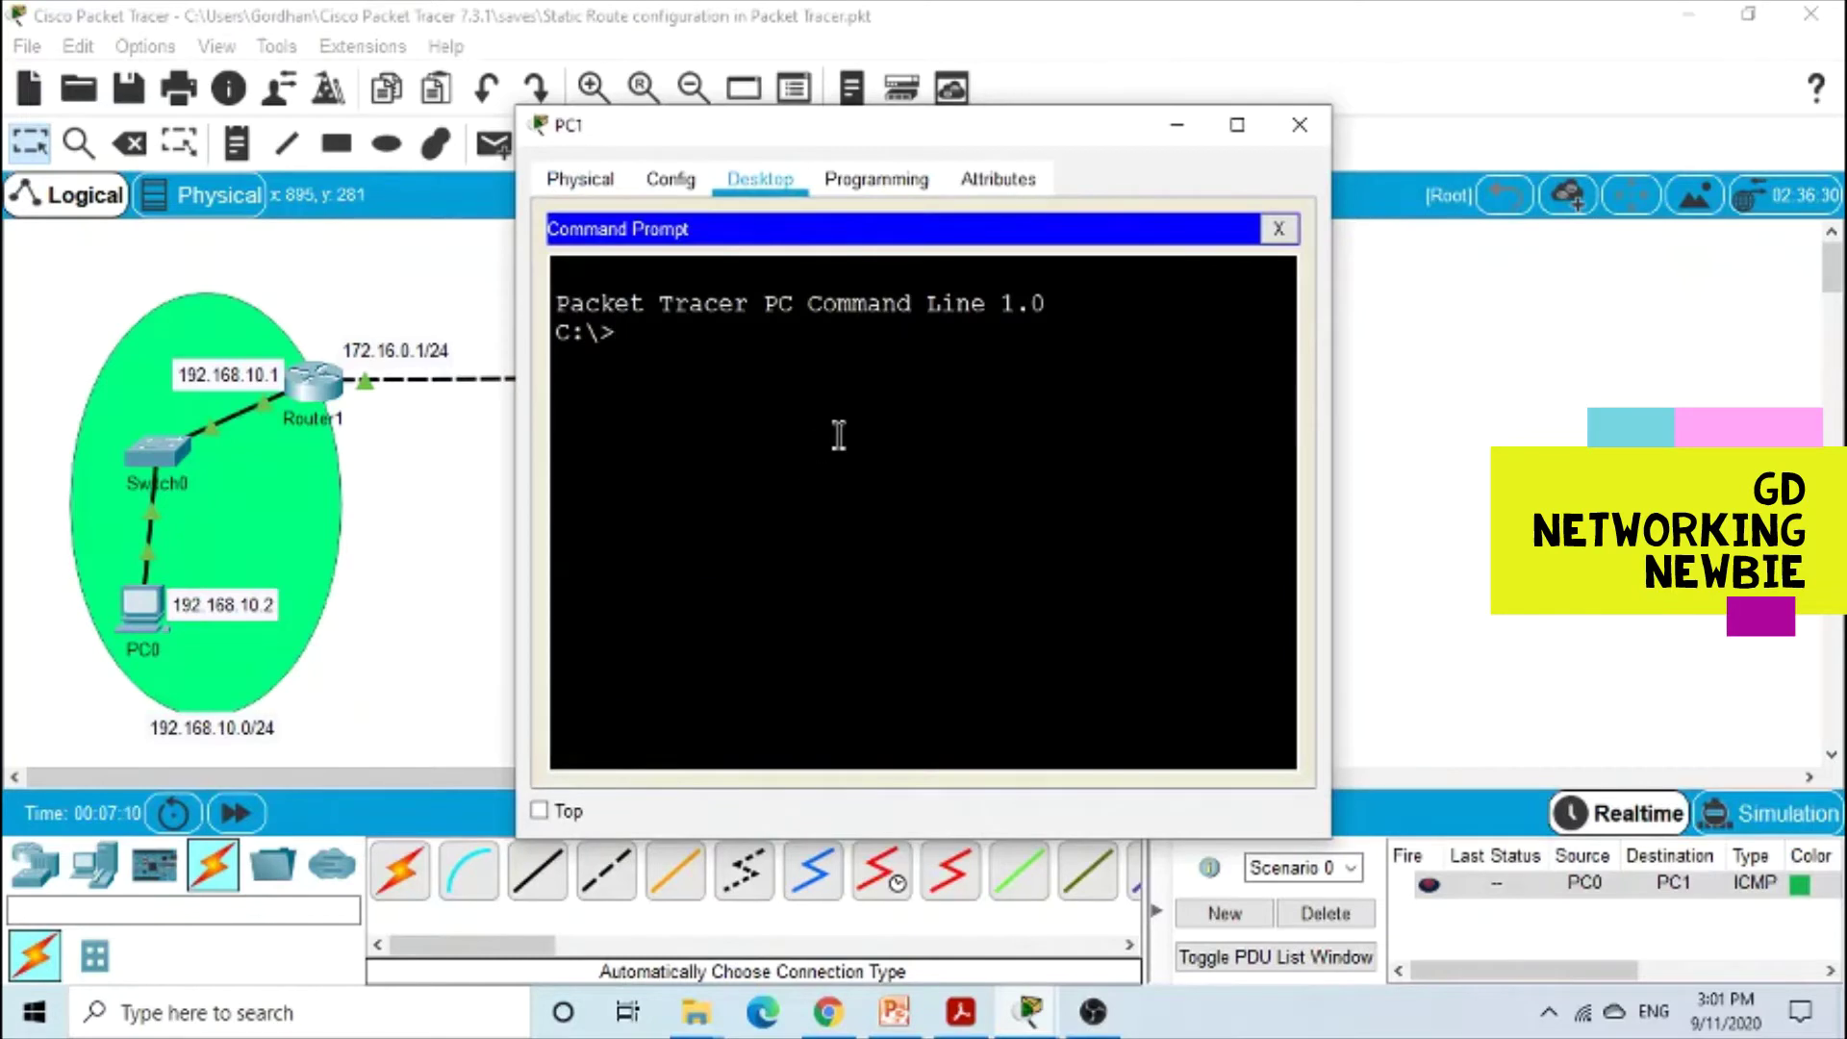
text(ping 192.168.)
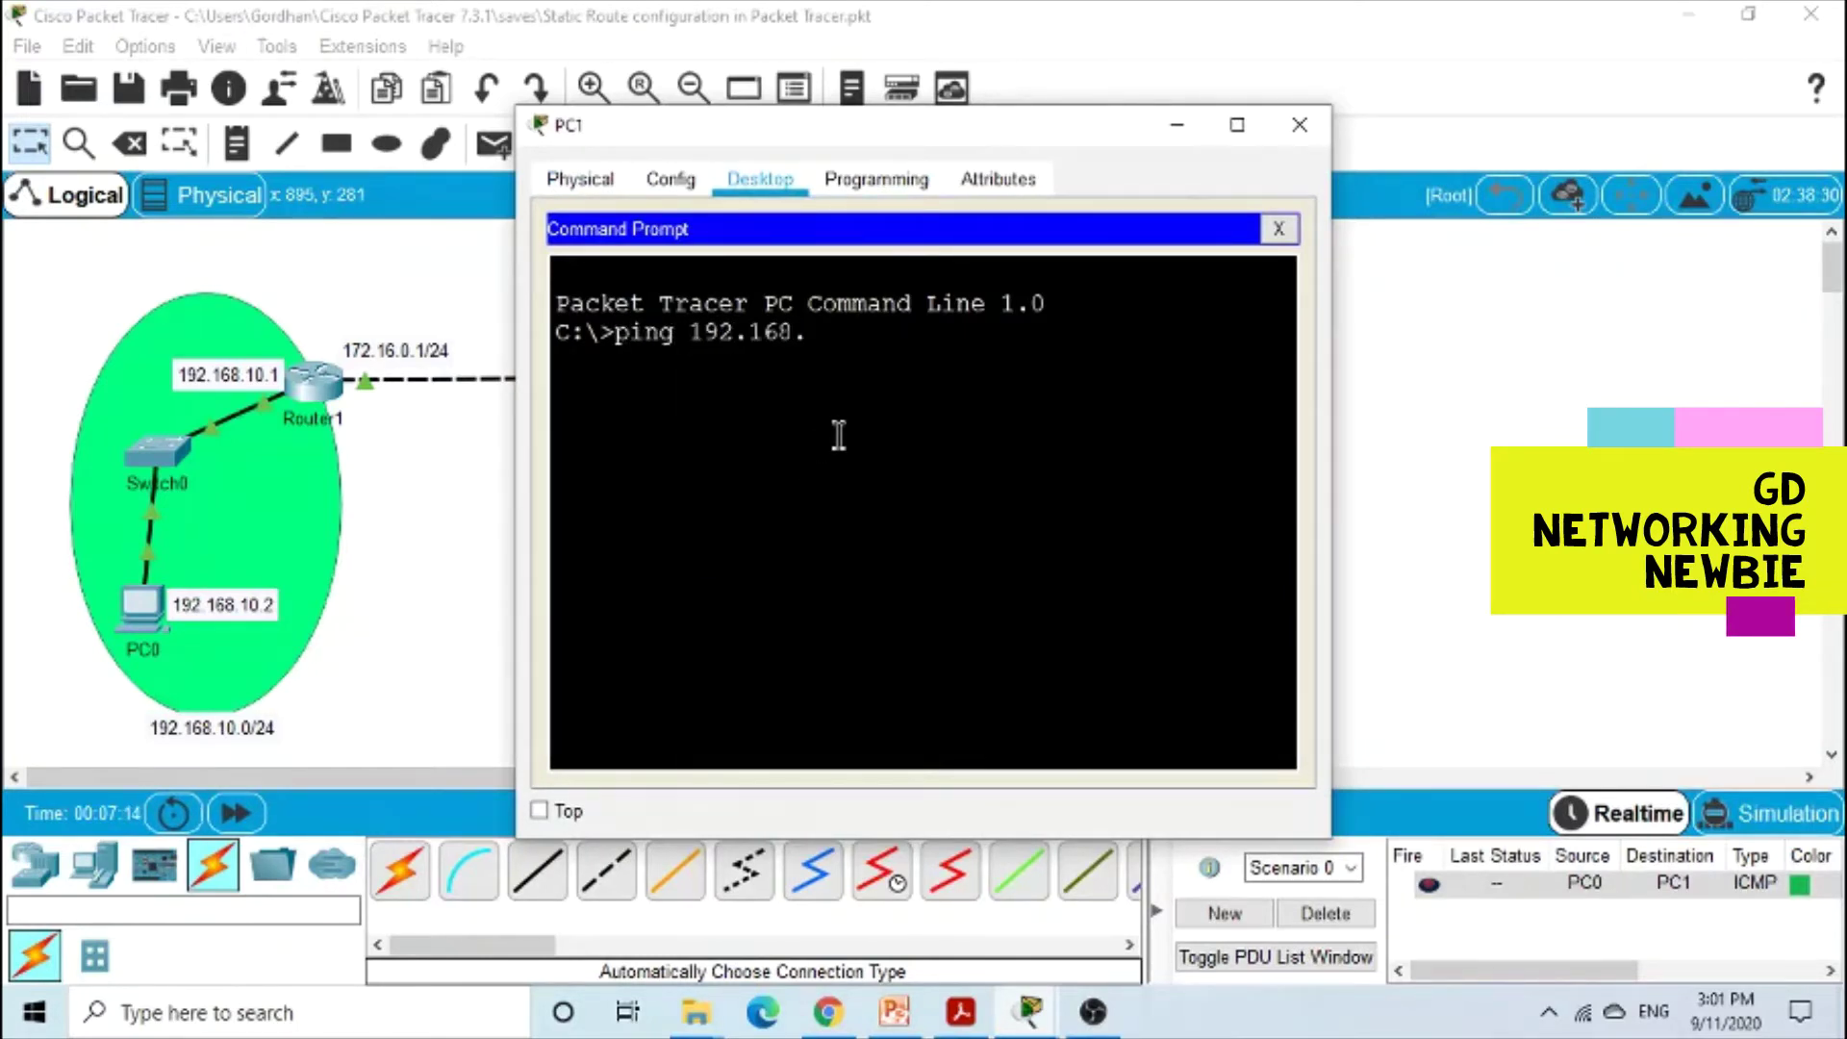
text(10.2)
key(Return)
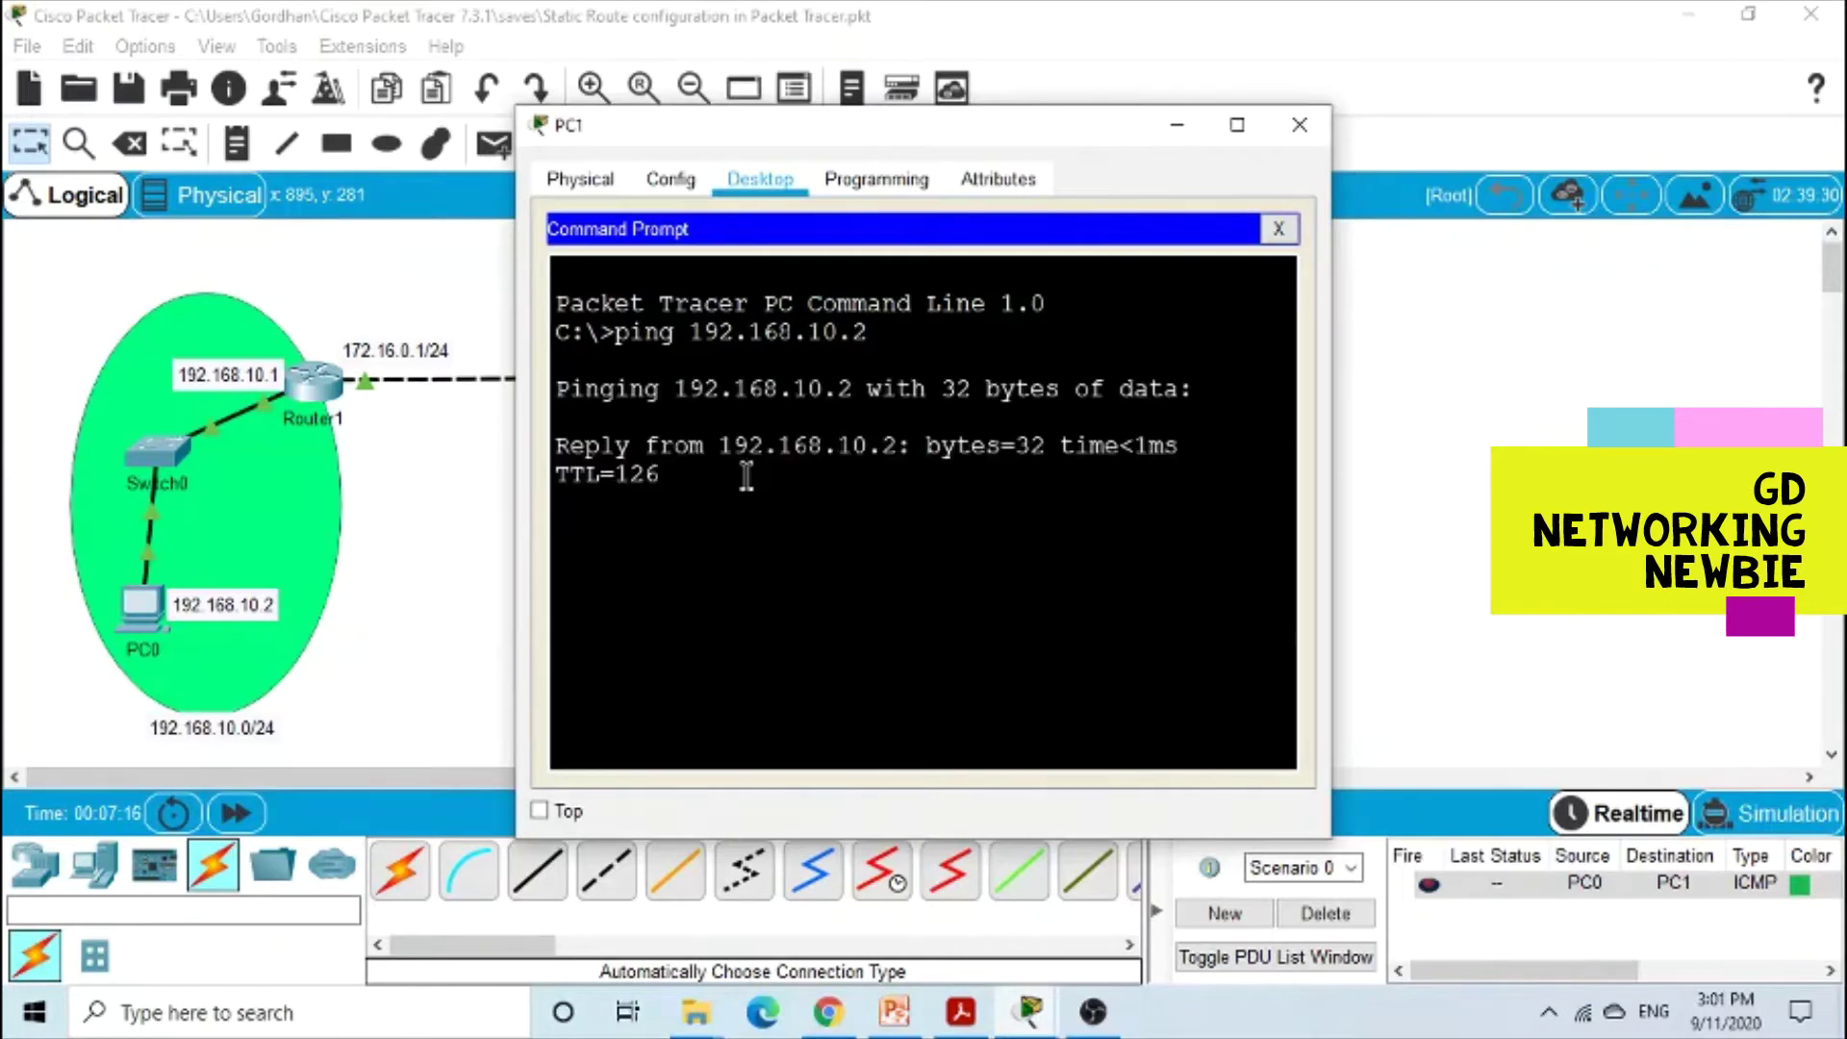
Step: Minimize PC1's window and open Router1's command-line interface at its user prompt
click(1176, 126)
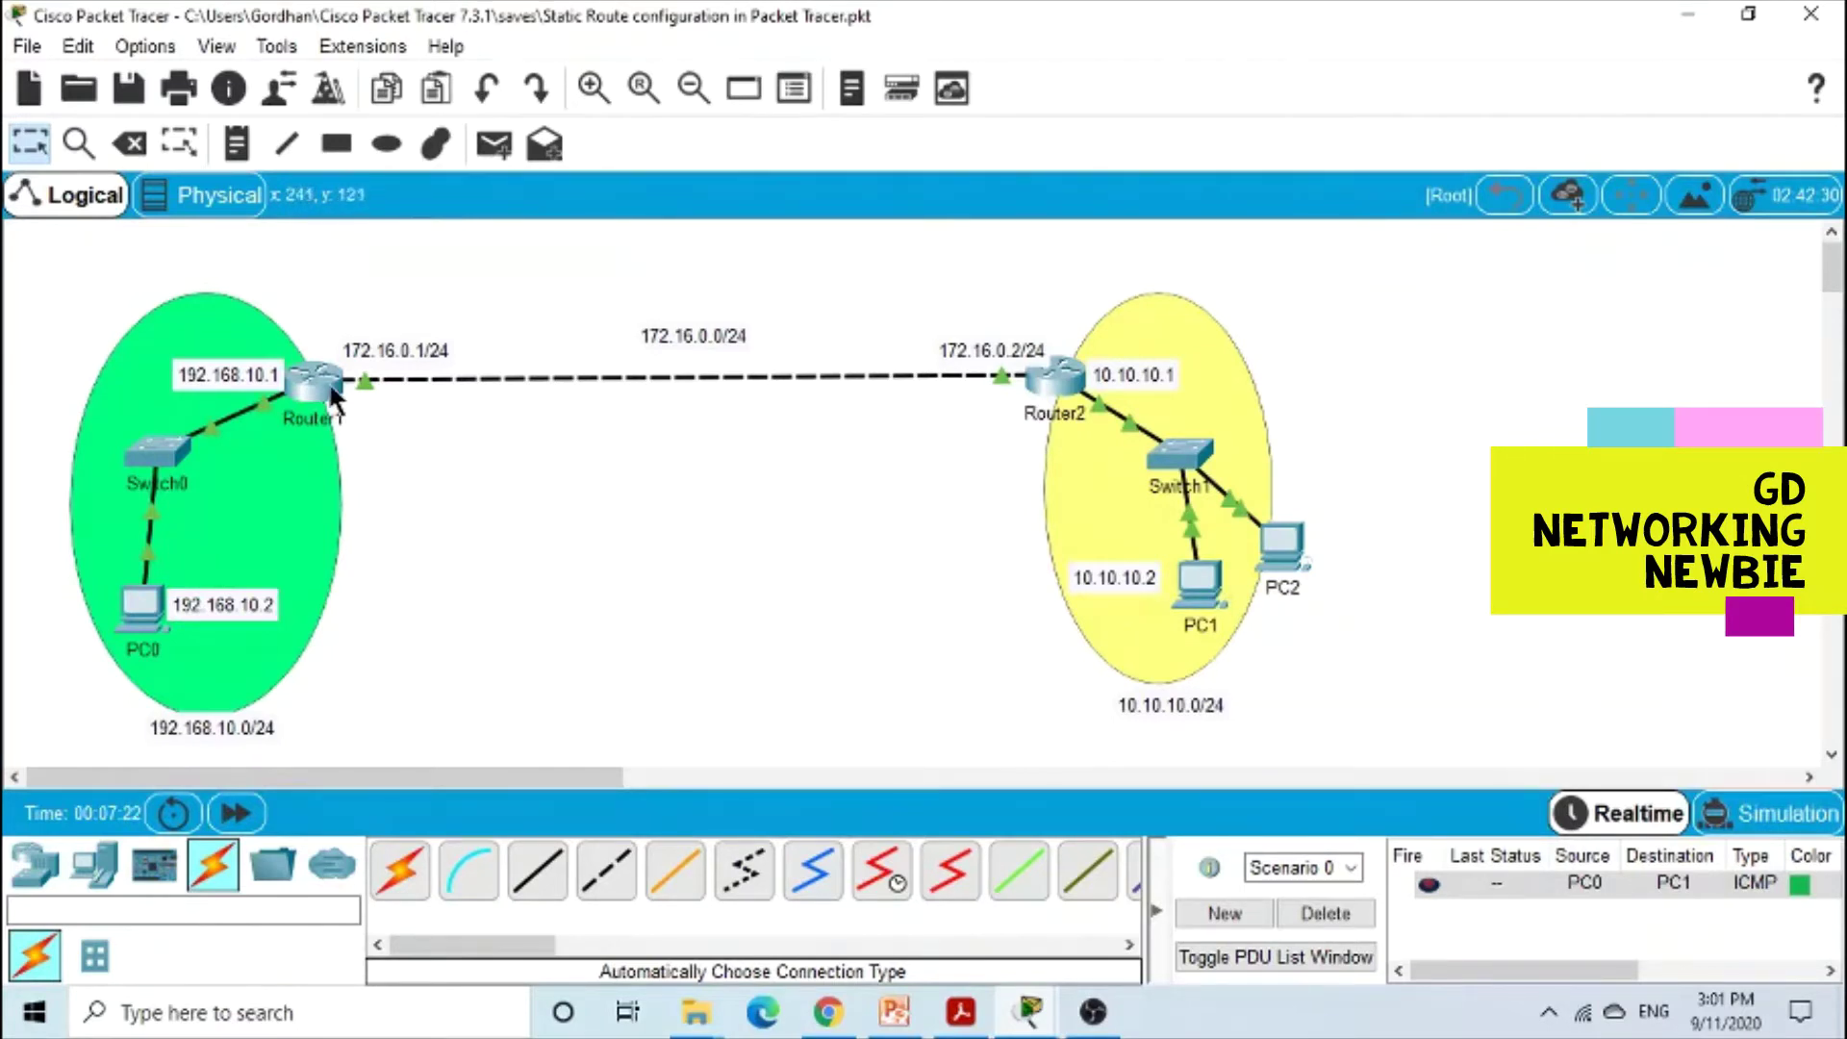
mouse_move(315, 392)
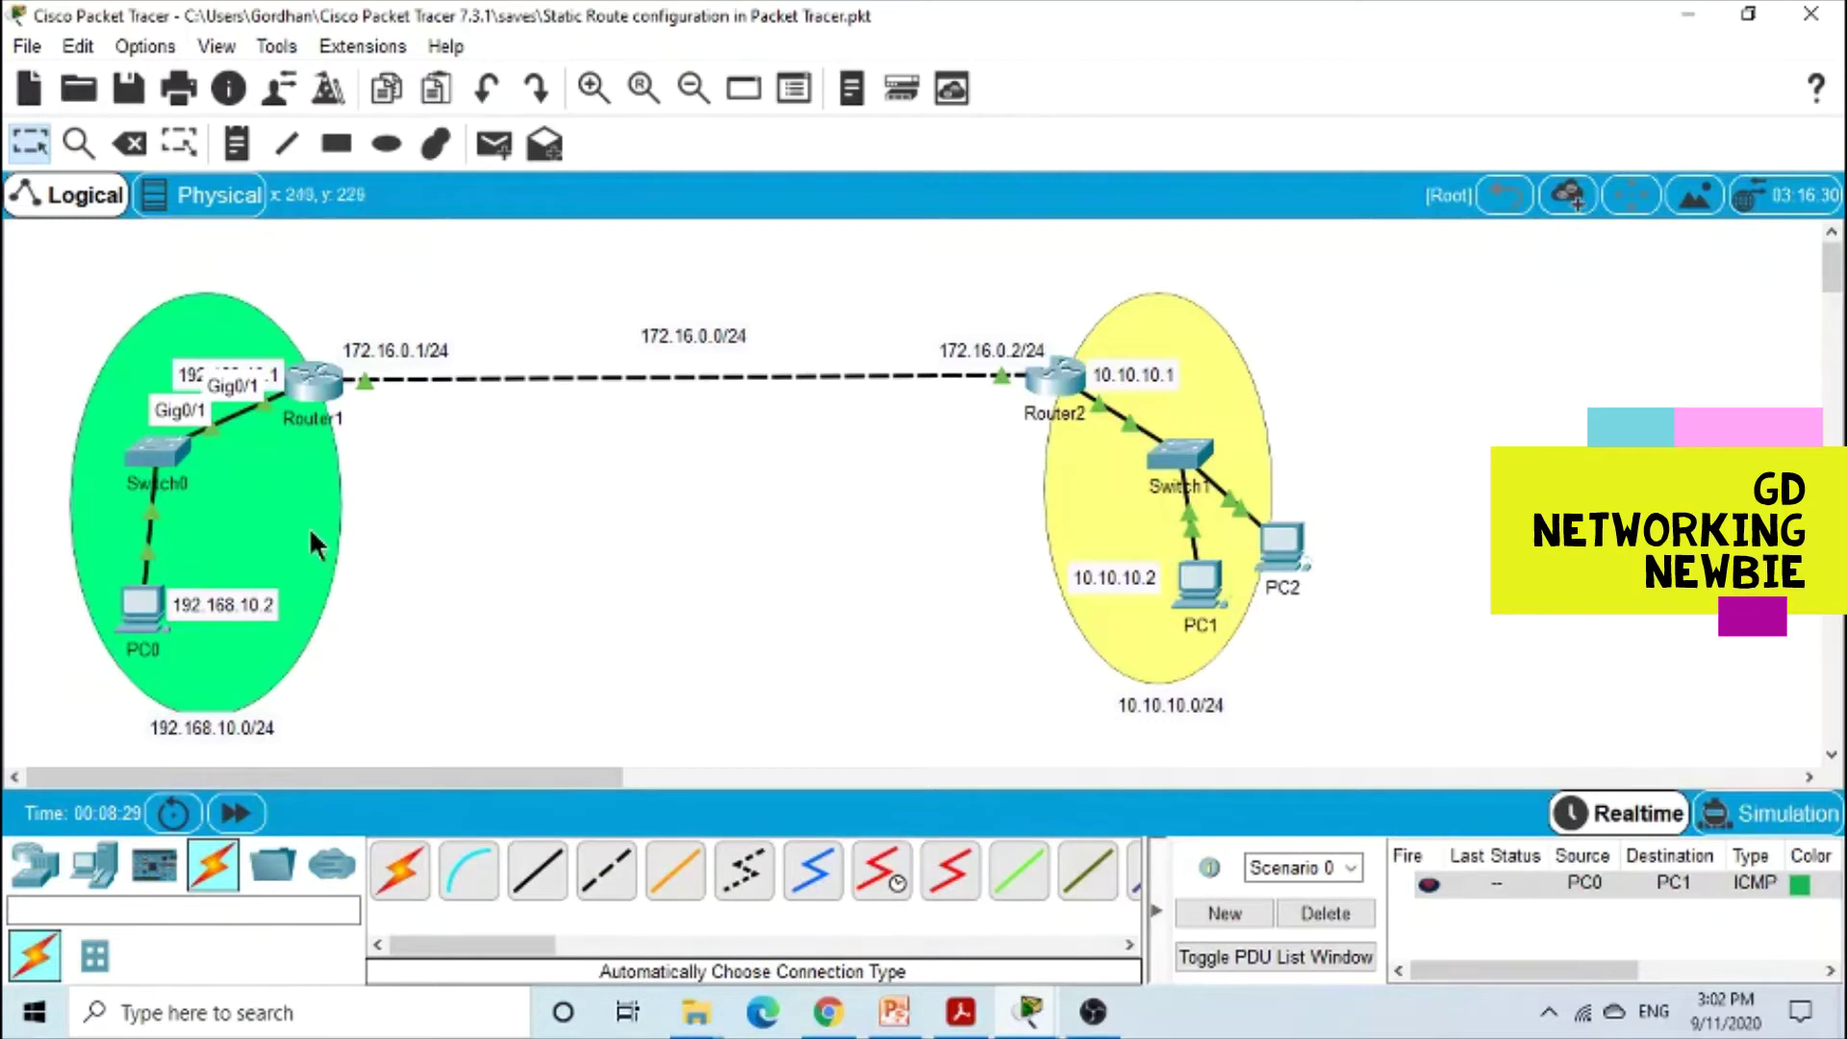
click(315, 390)
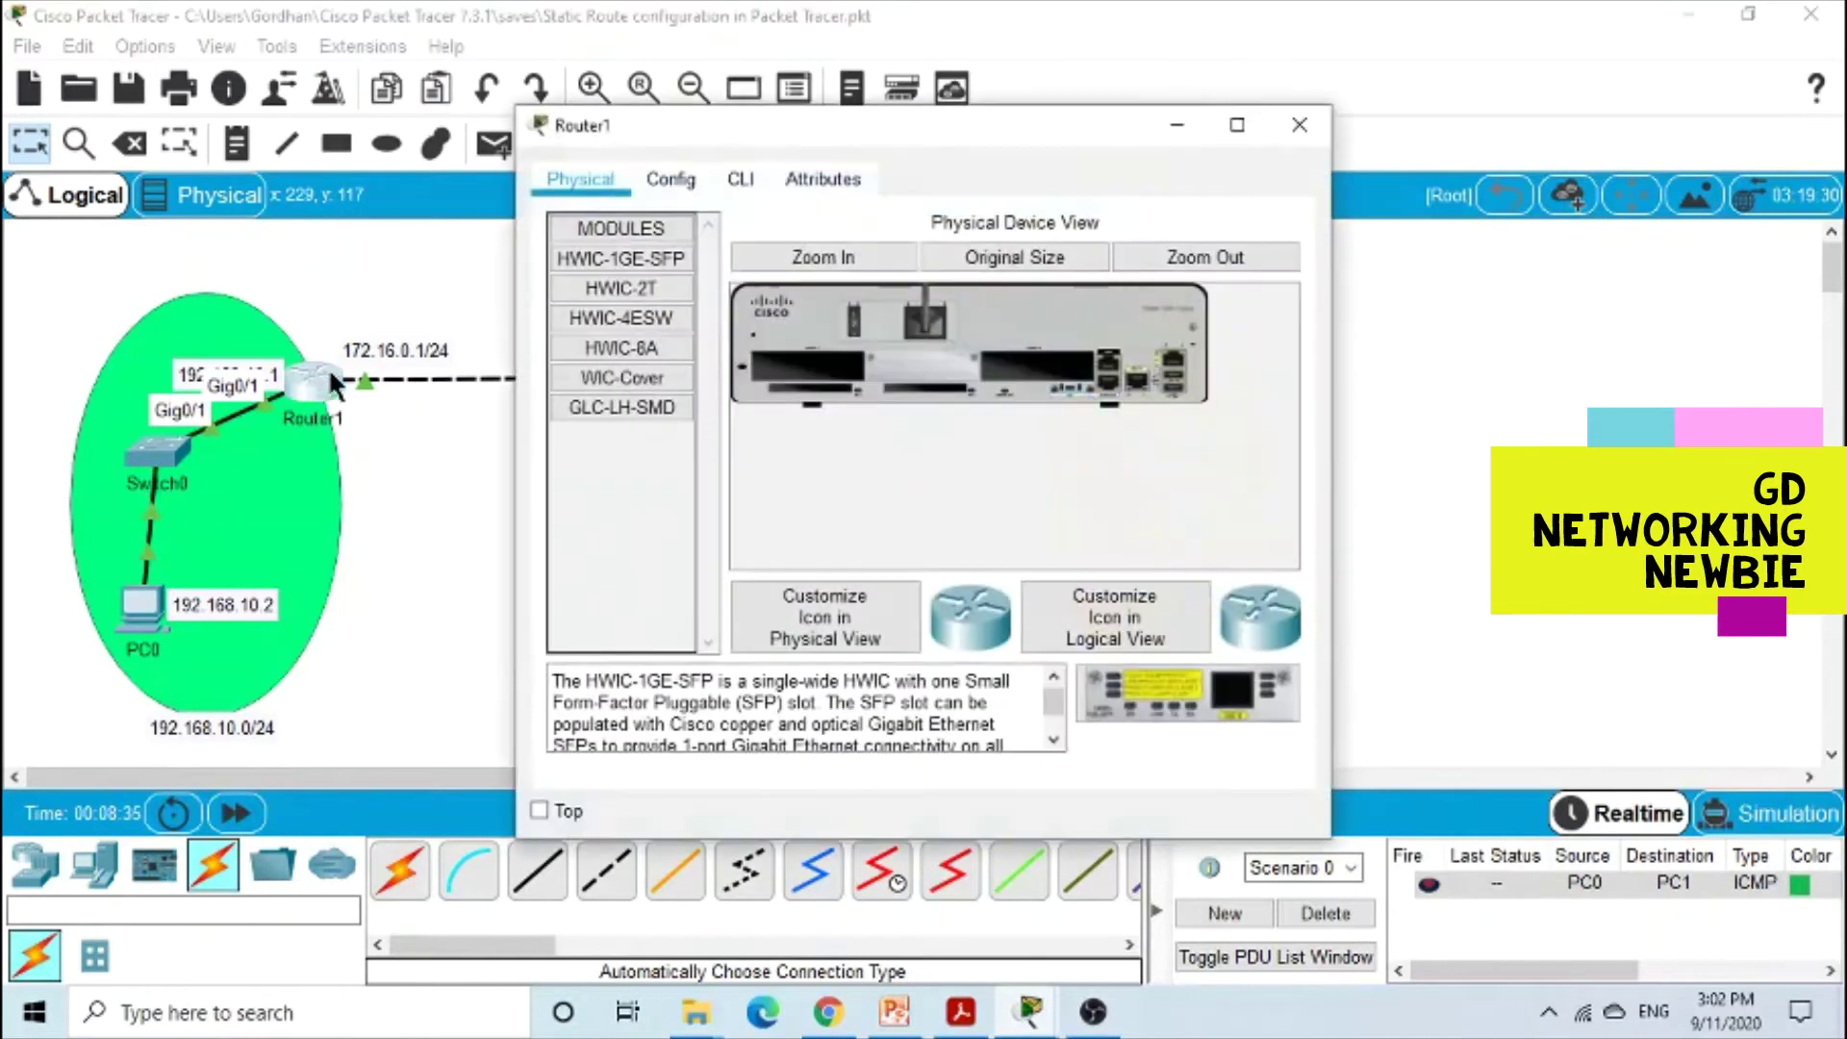
click(1301, 125)
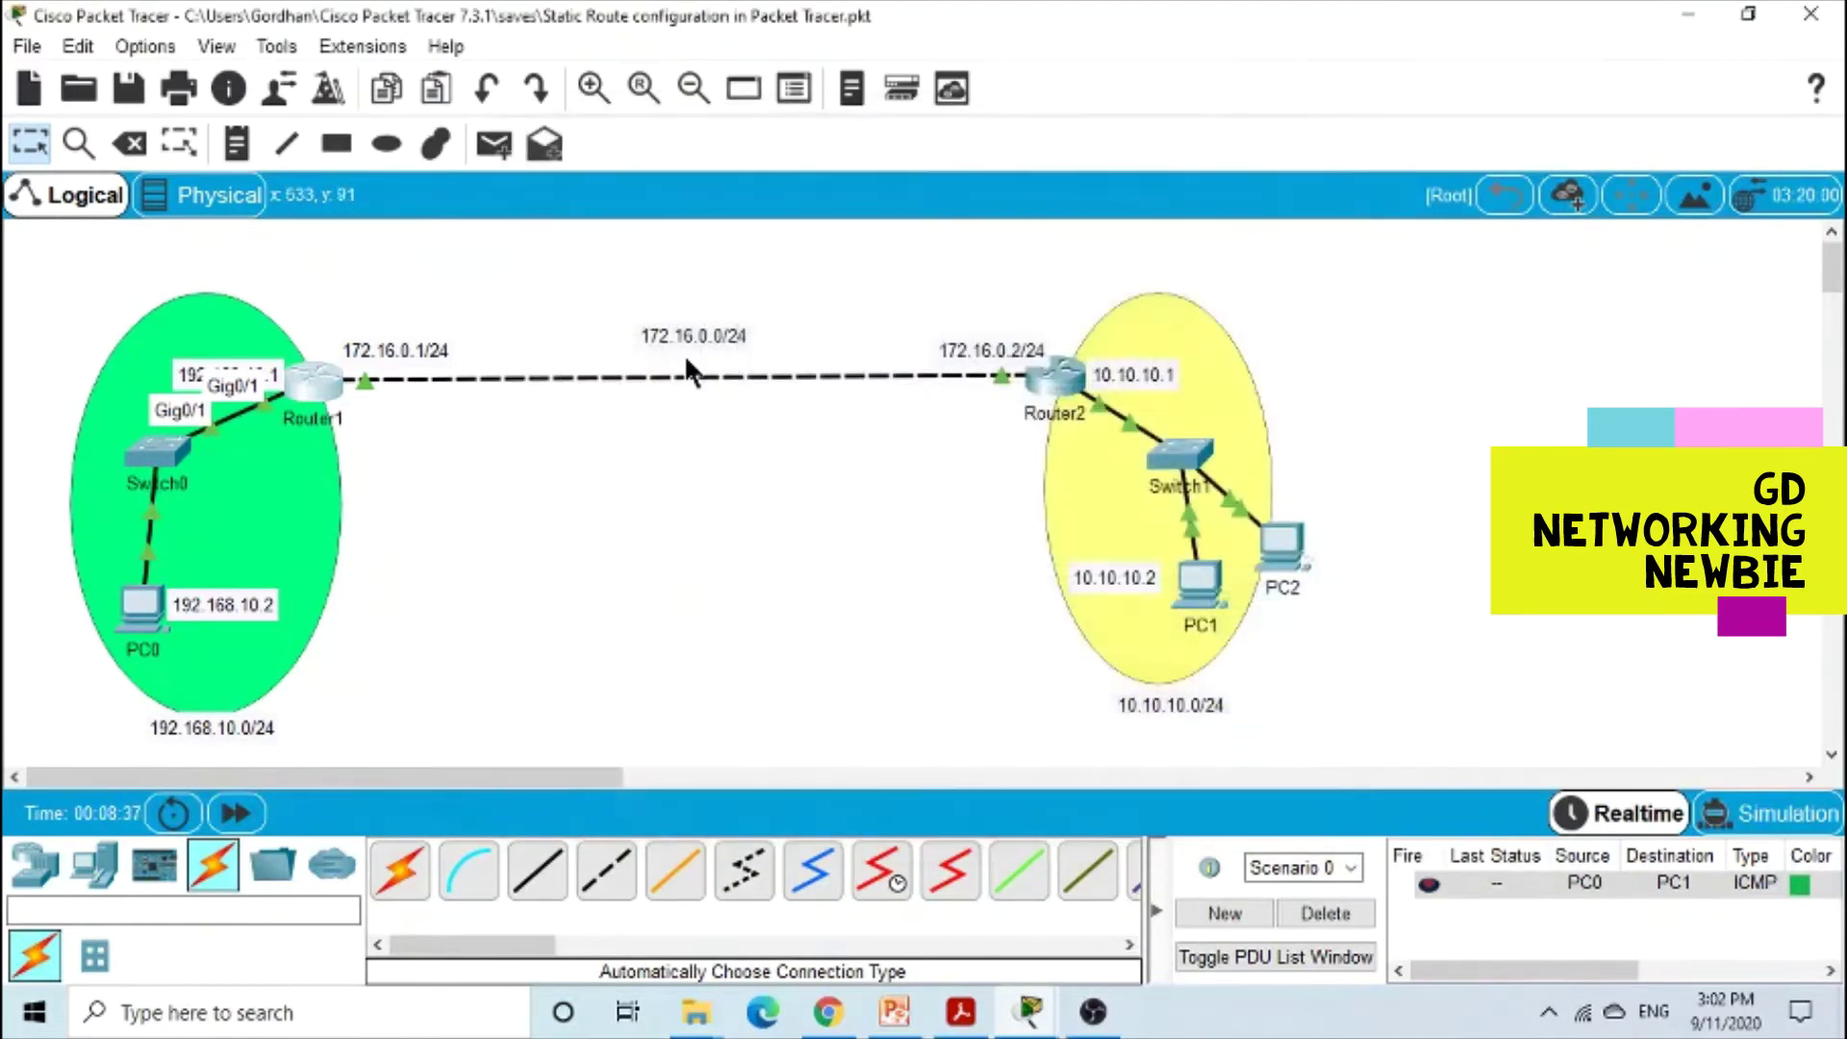
click(331, 381)
drag(920, 133, 660, 135)
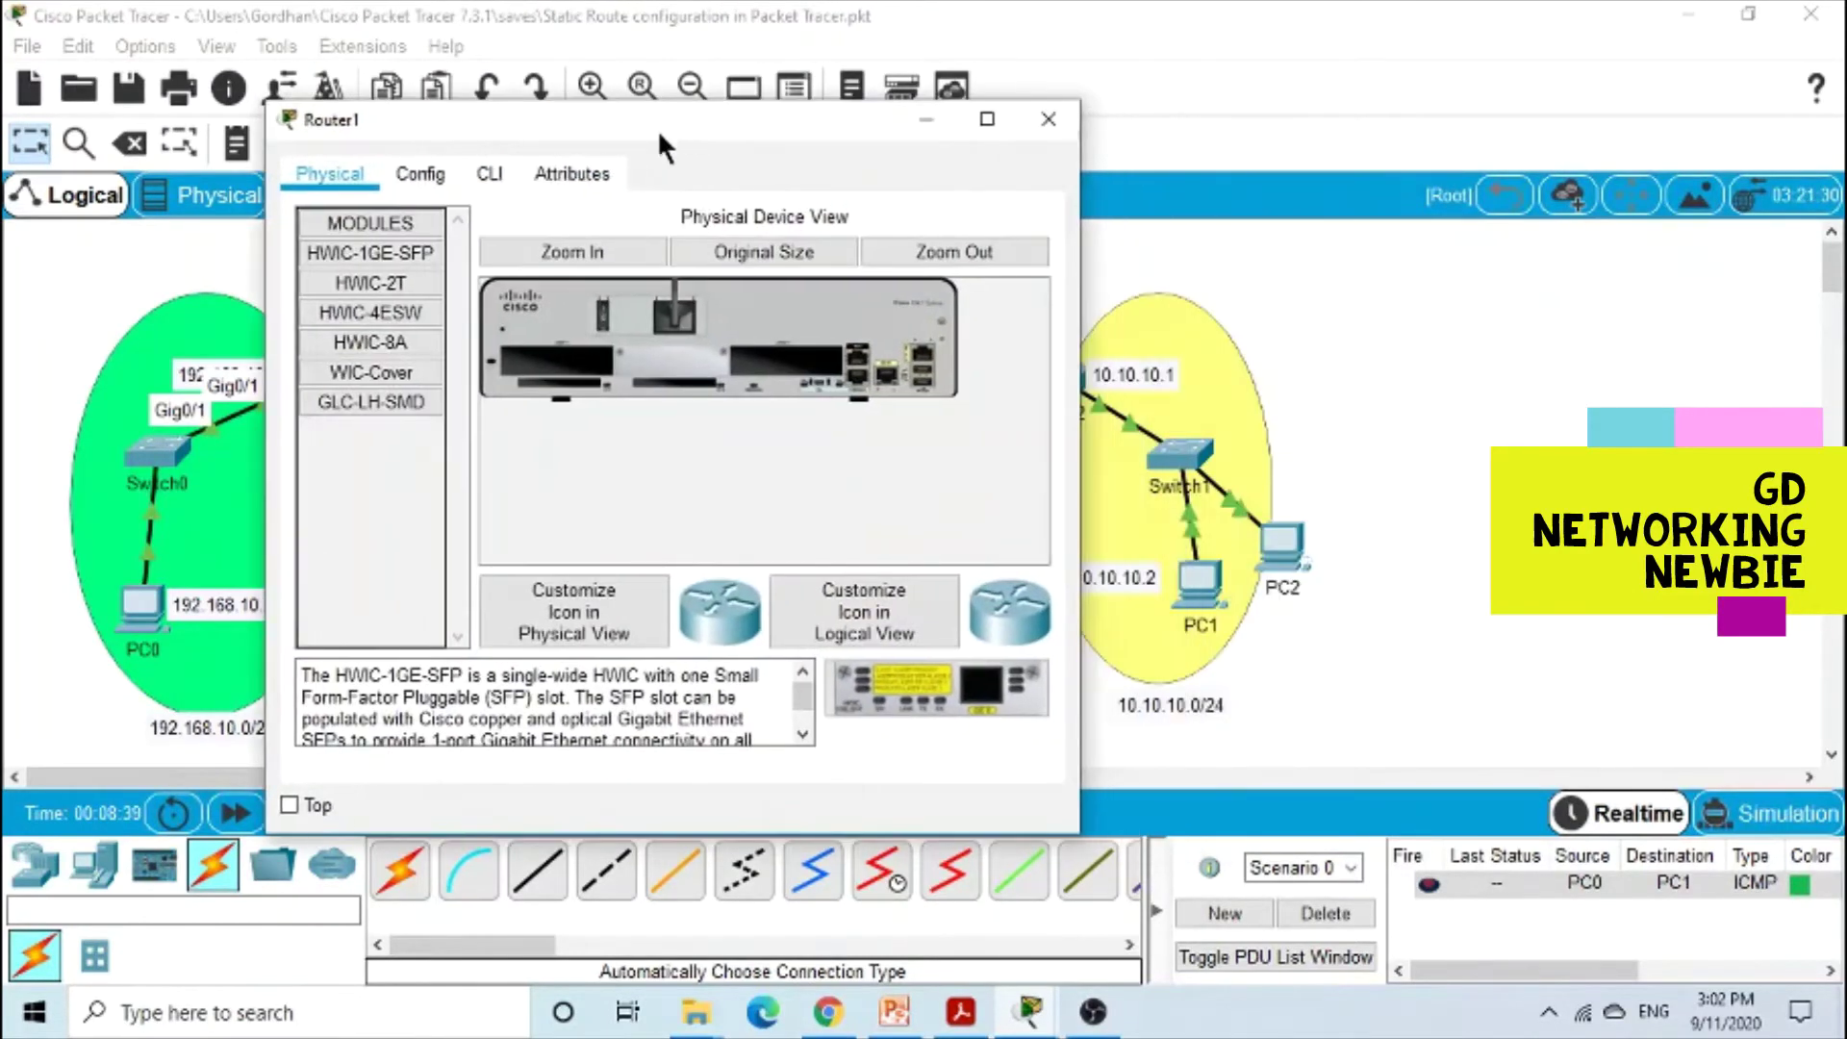
click(485, 175)
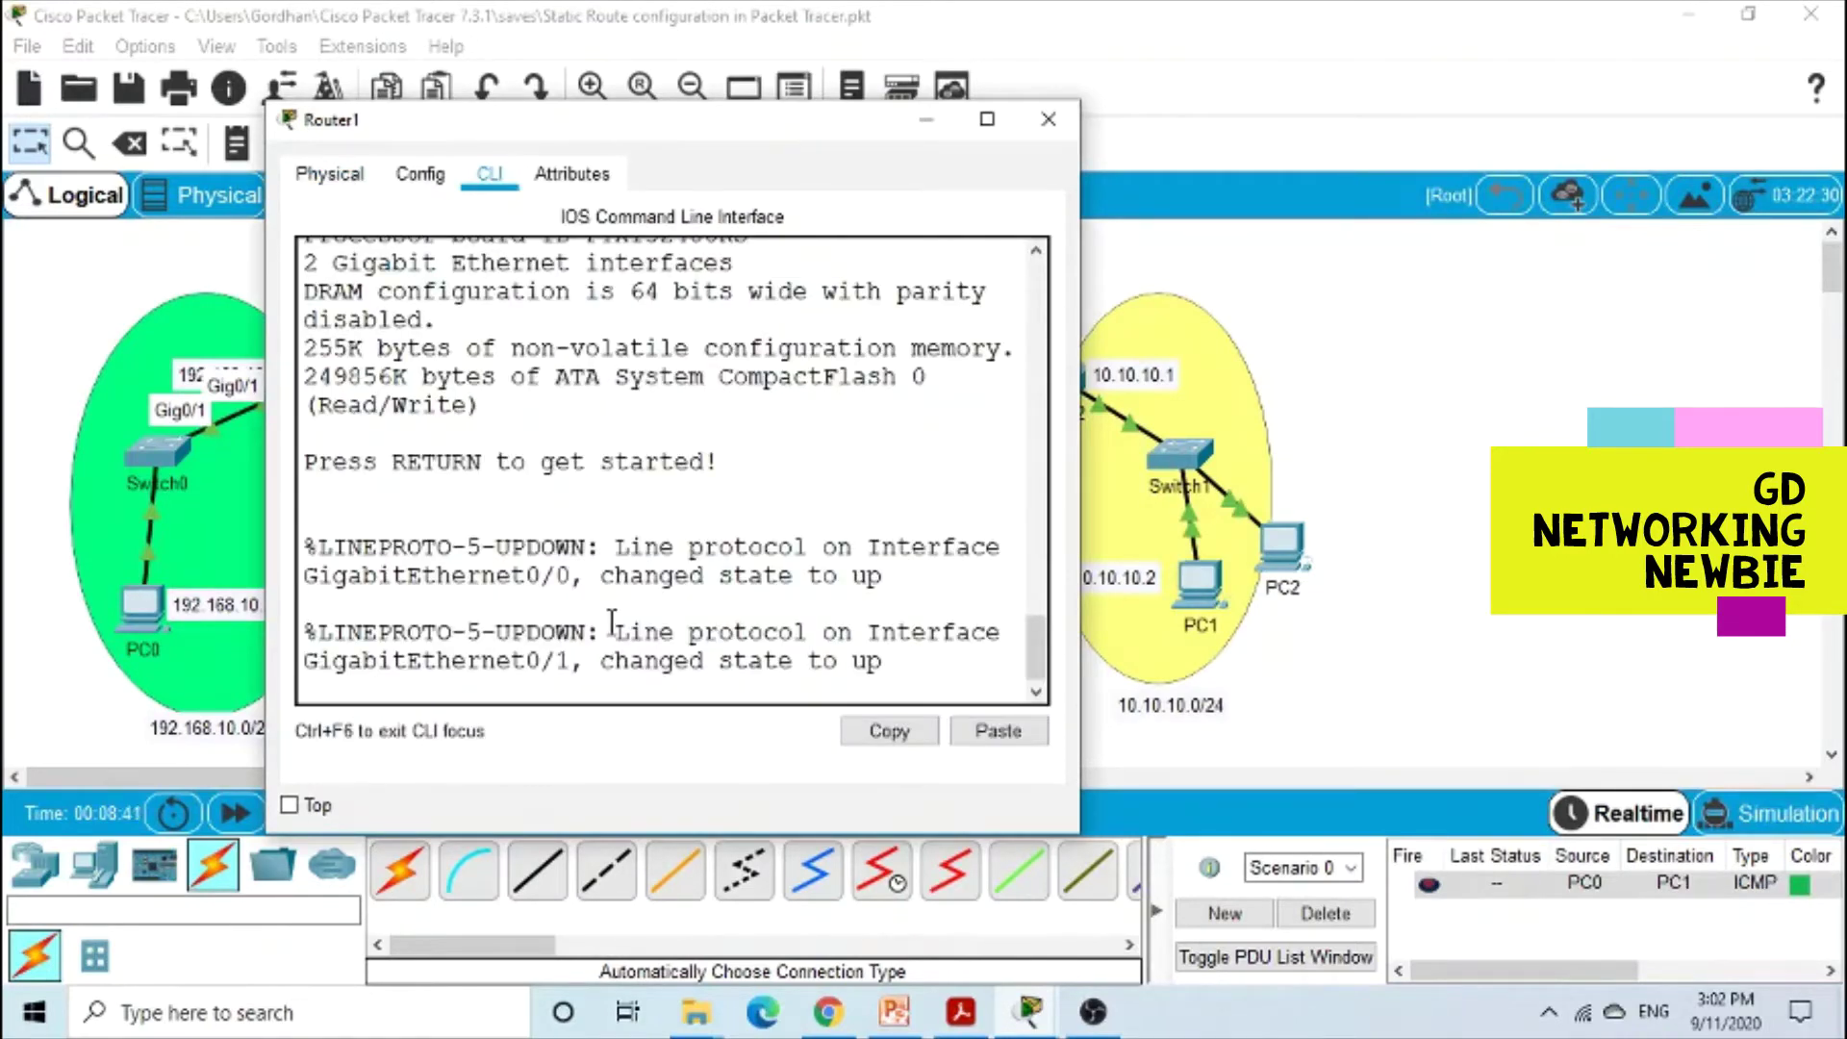
key(Return)
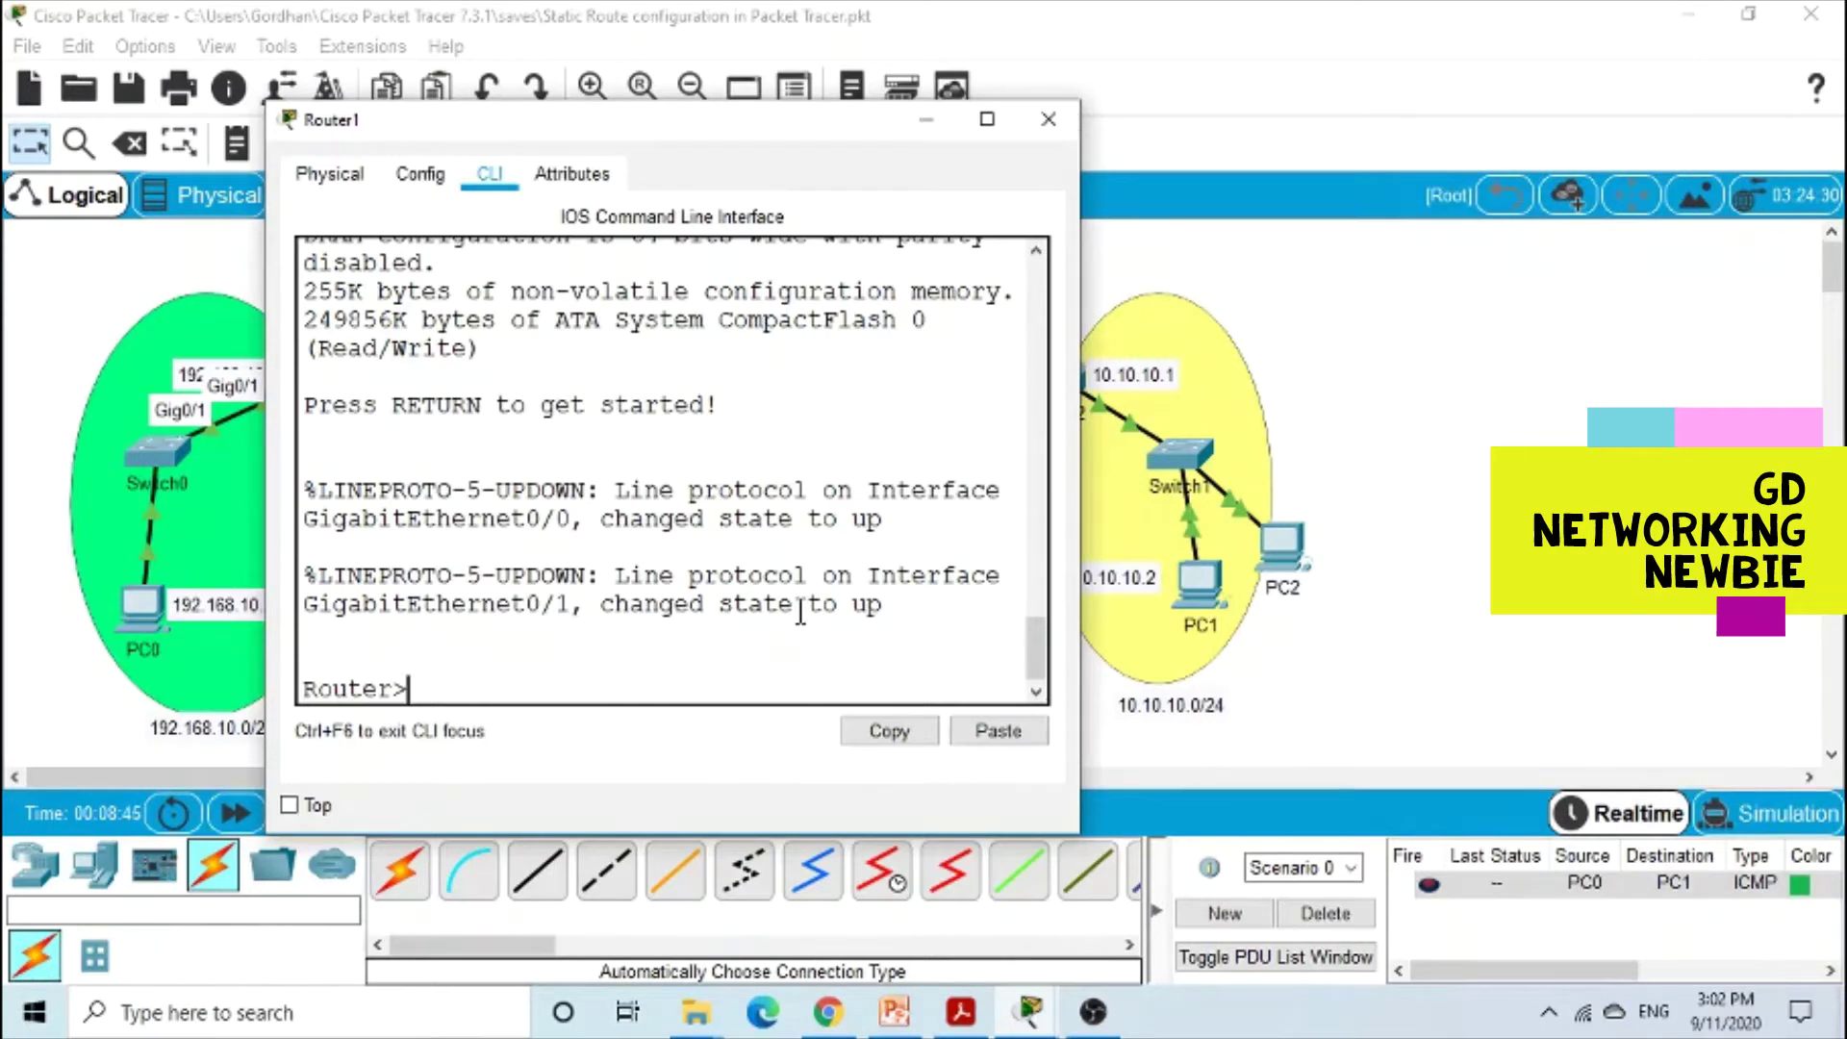
Step: Enter privileged mode on Router1 with enable, and enter global configuration mode with configure terminal
text(ena)
key(BackSpace)
key(Tab)
key(Return)
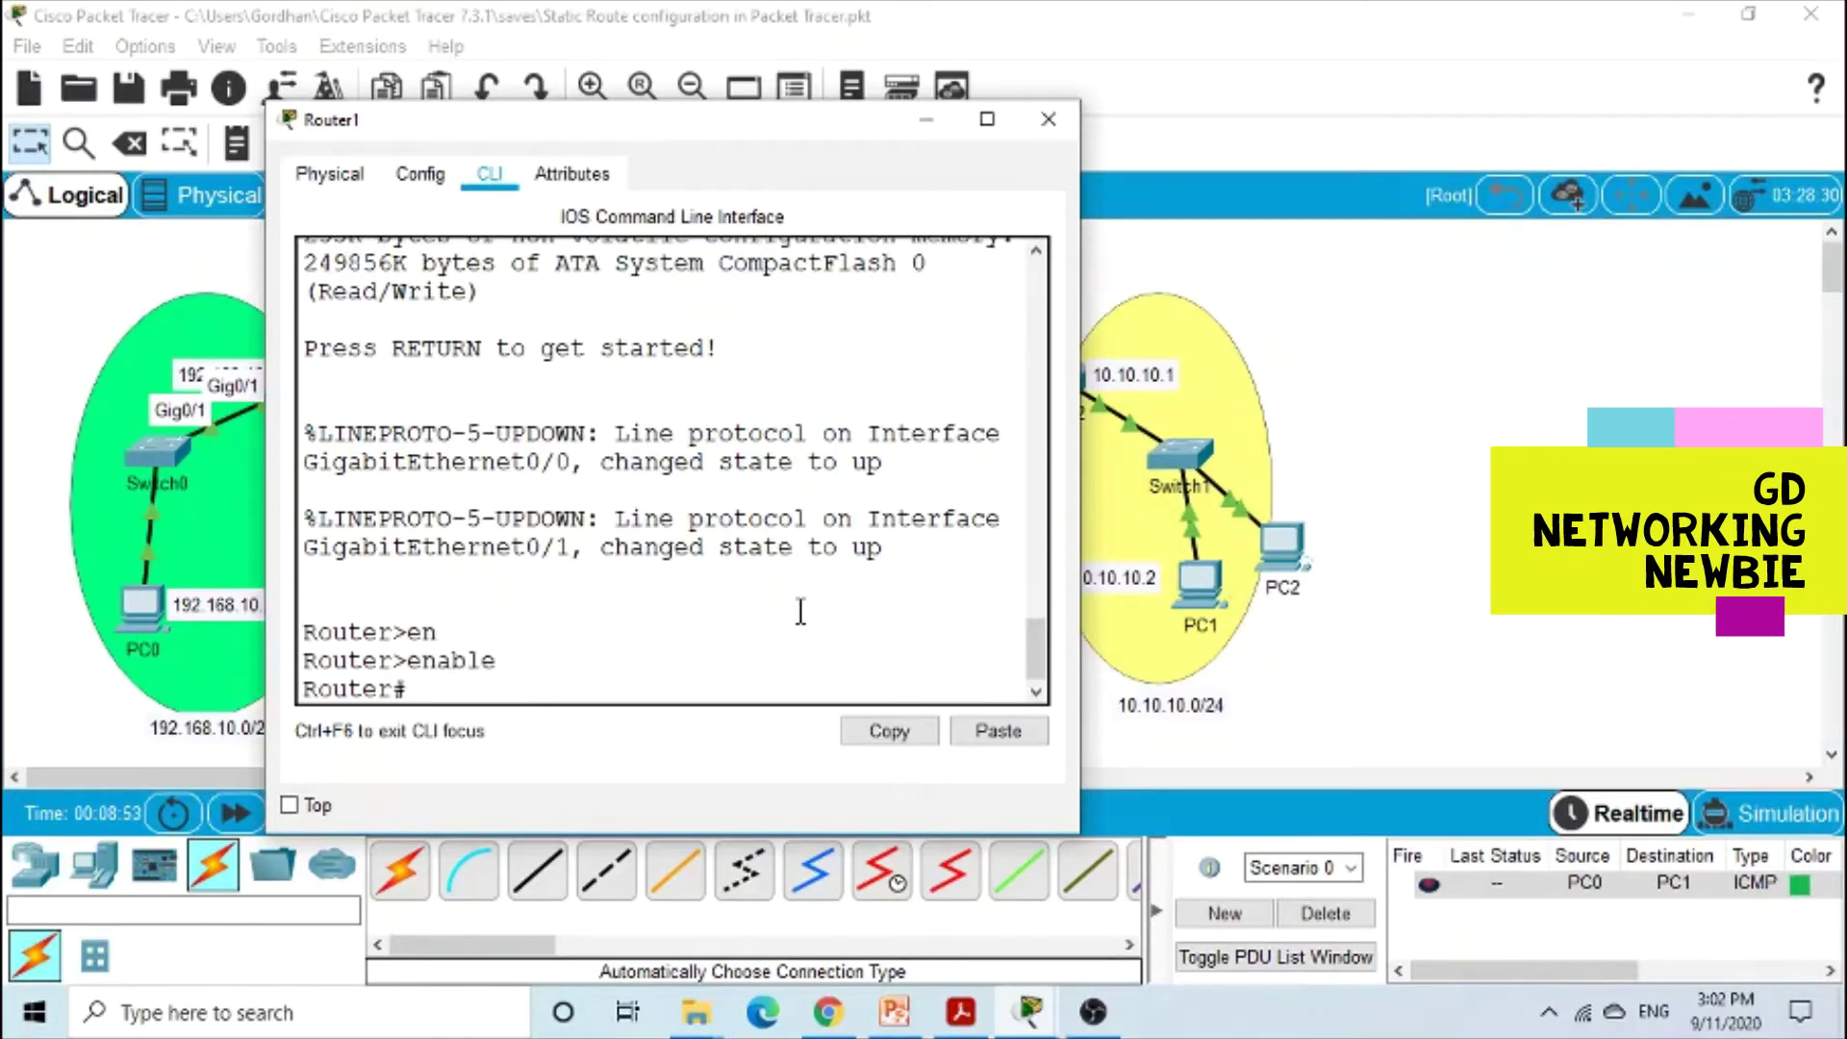
text(config)
key(Tab)
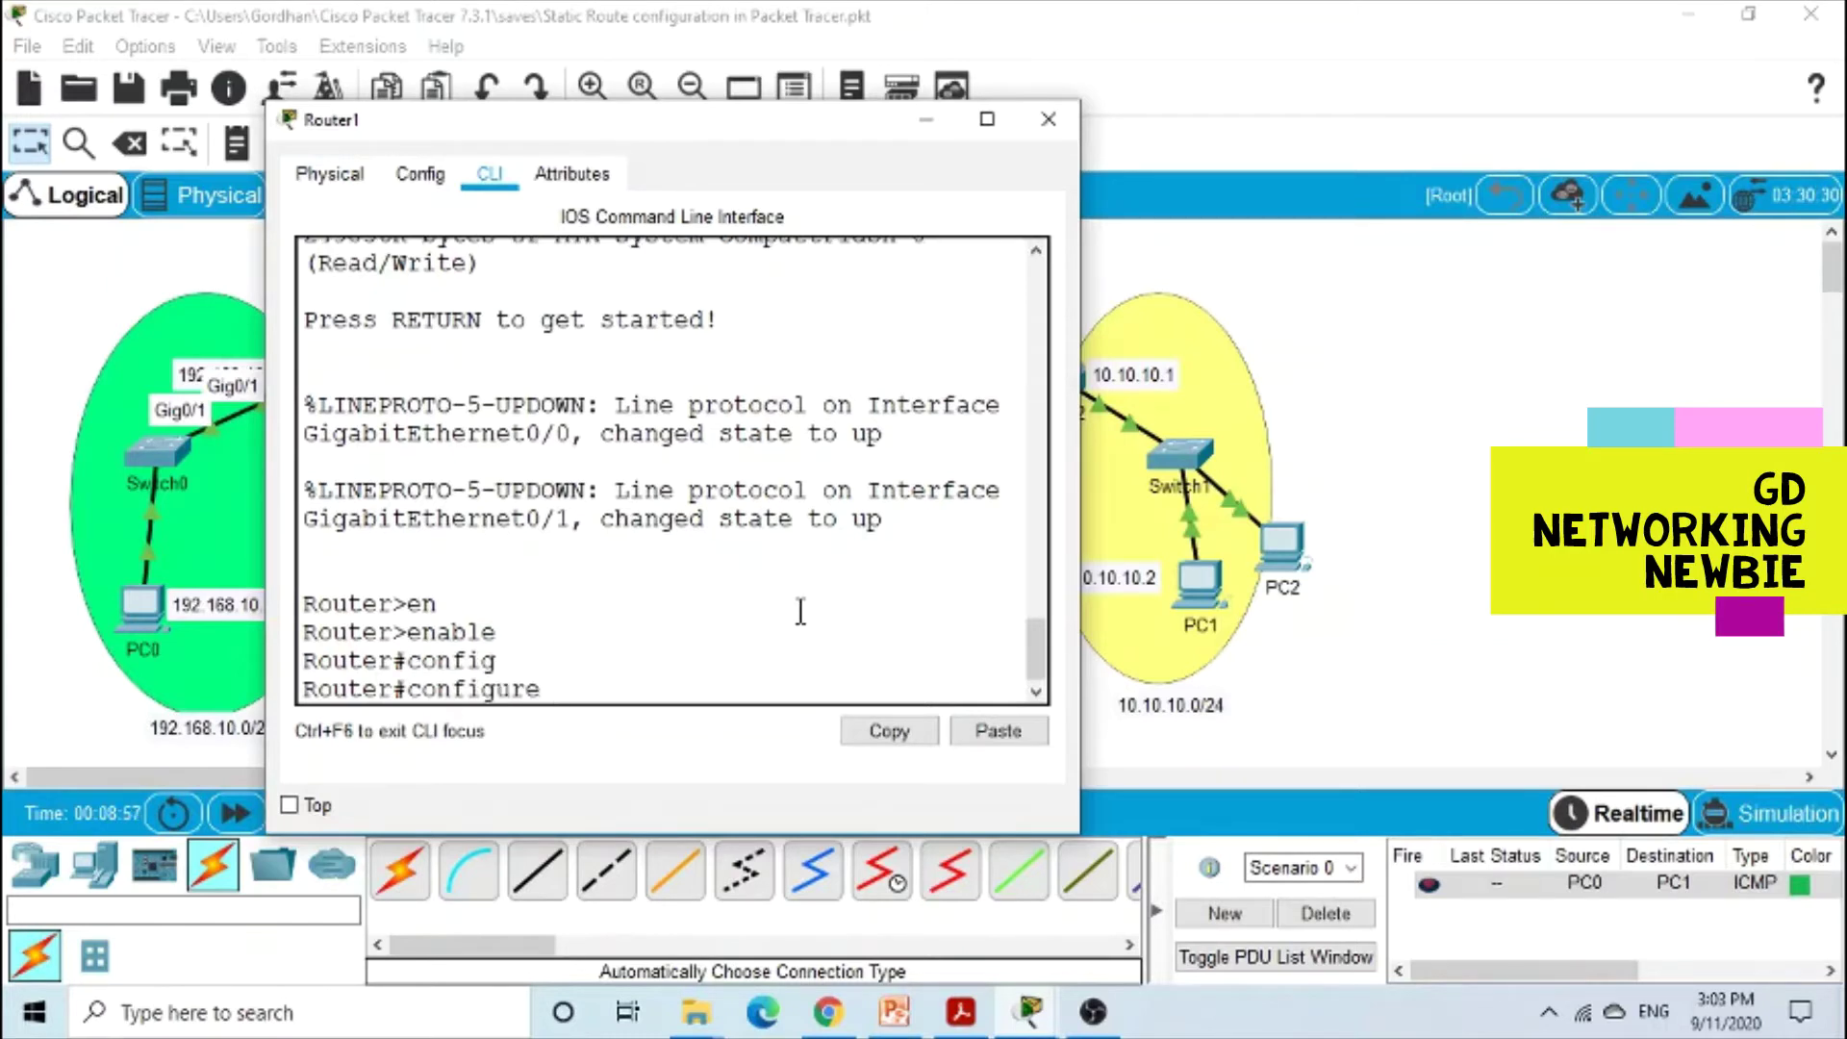
text(terminal)
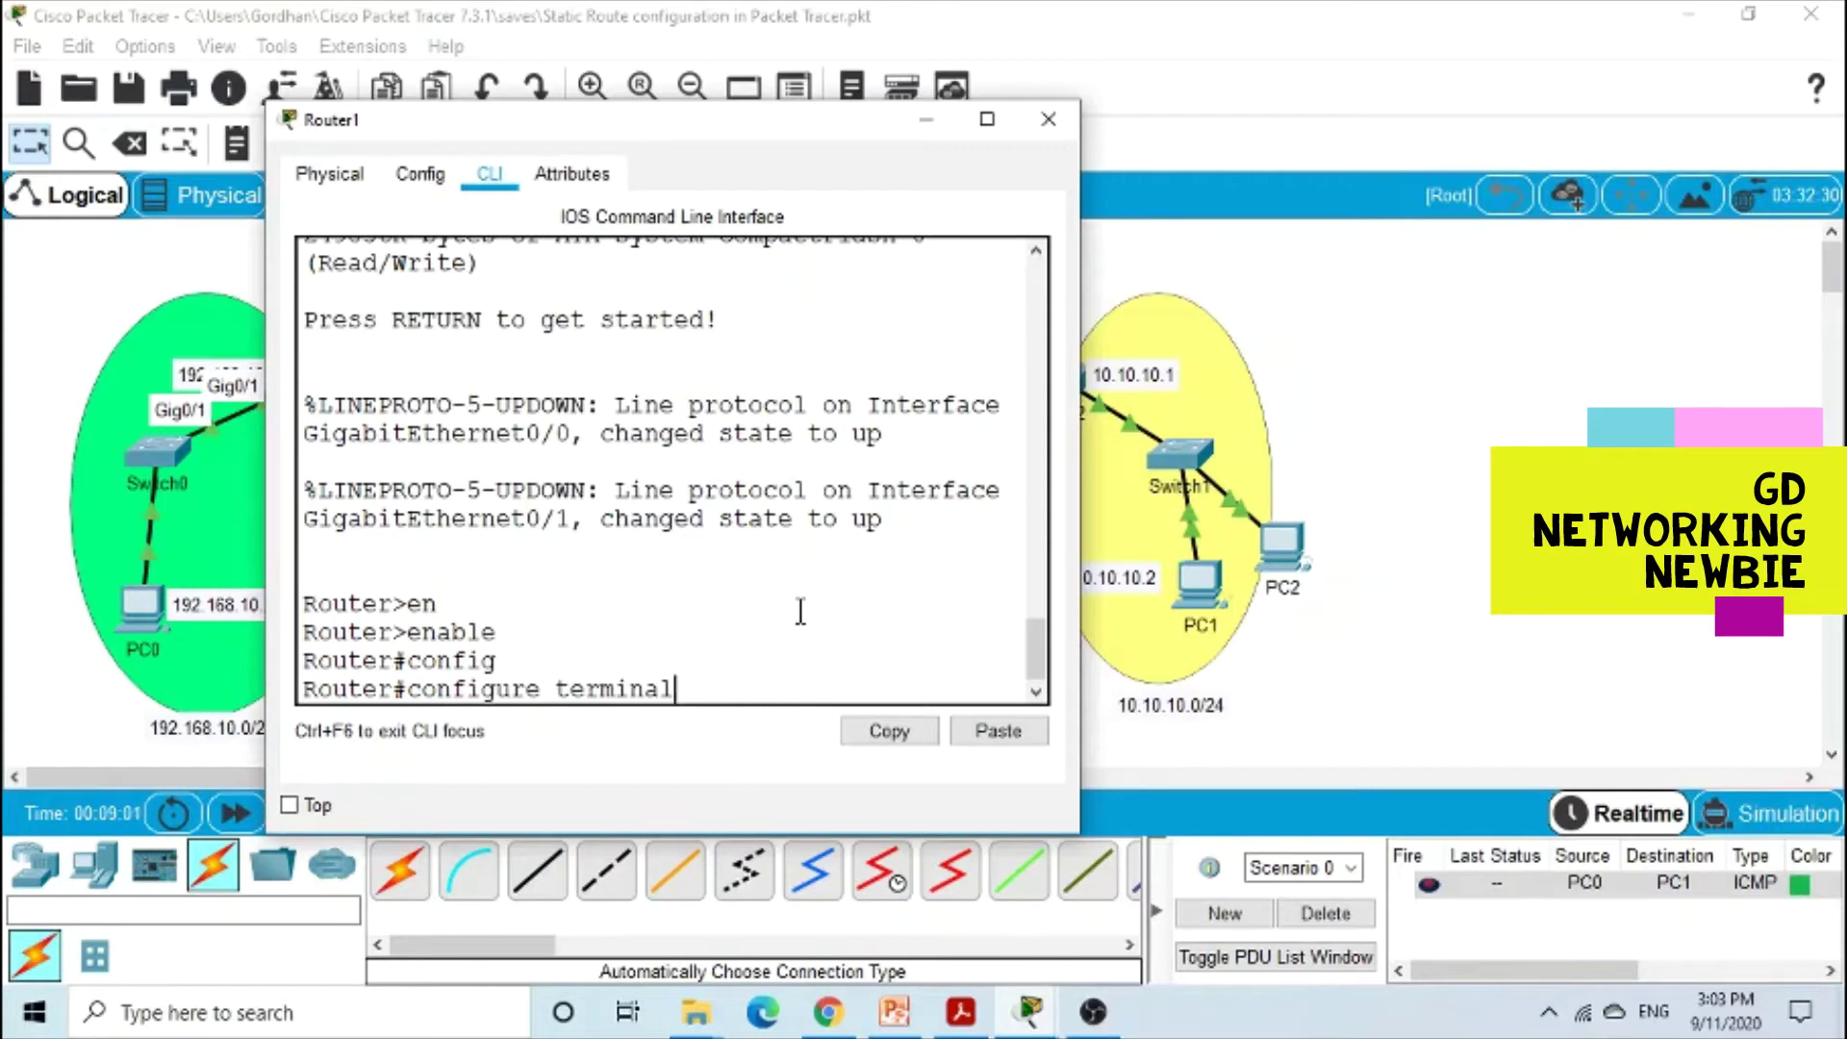
key(Return)
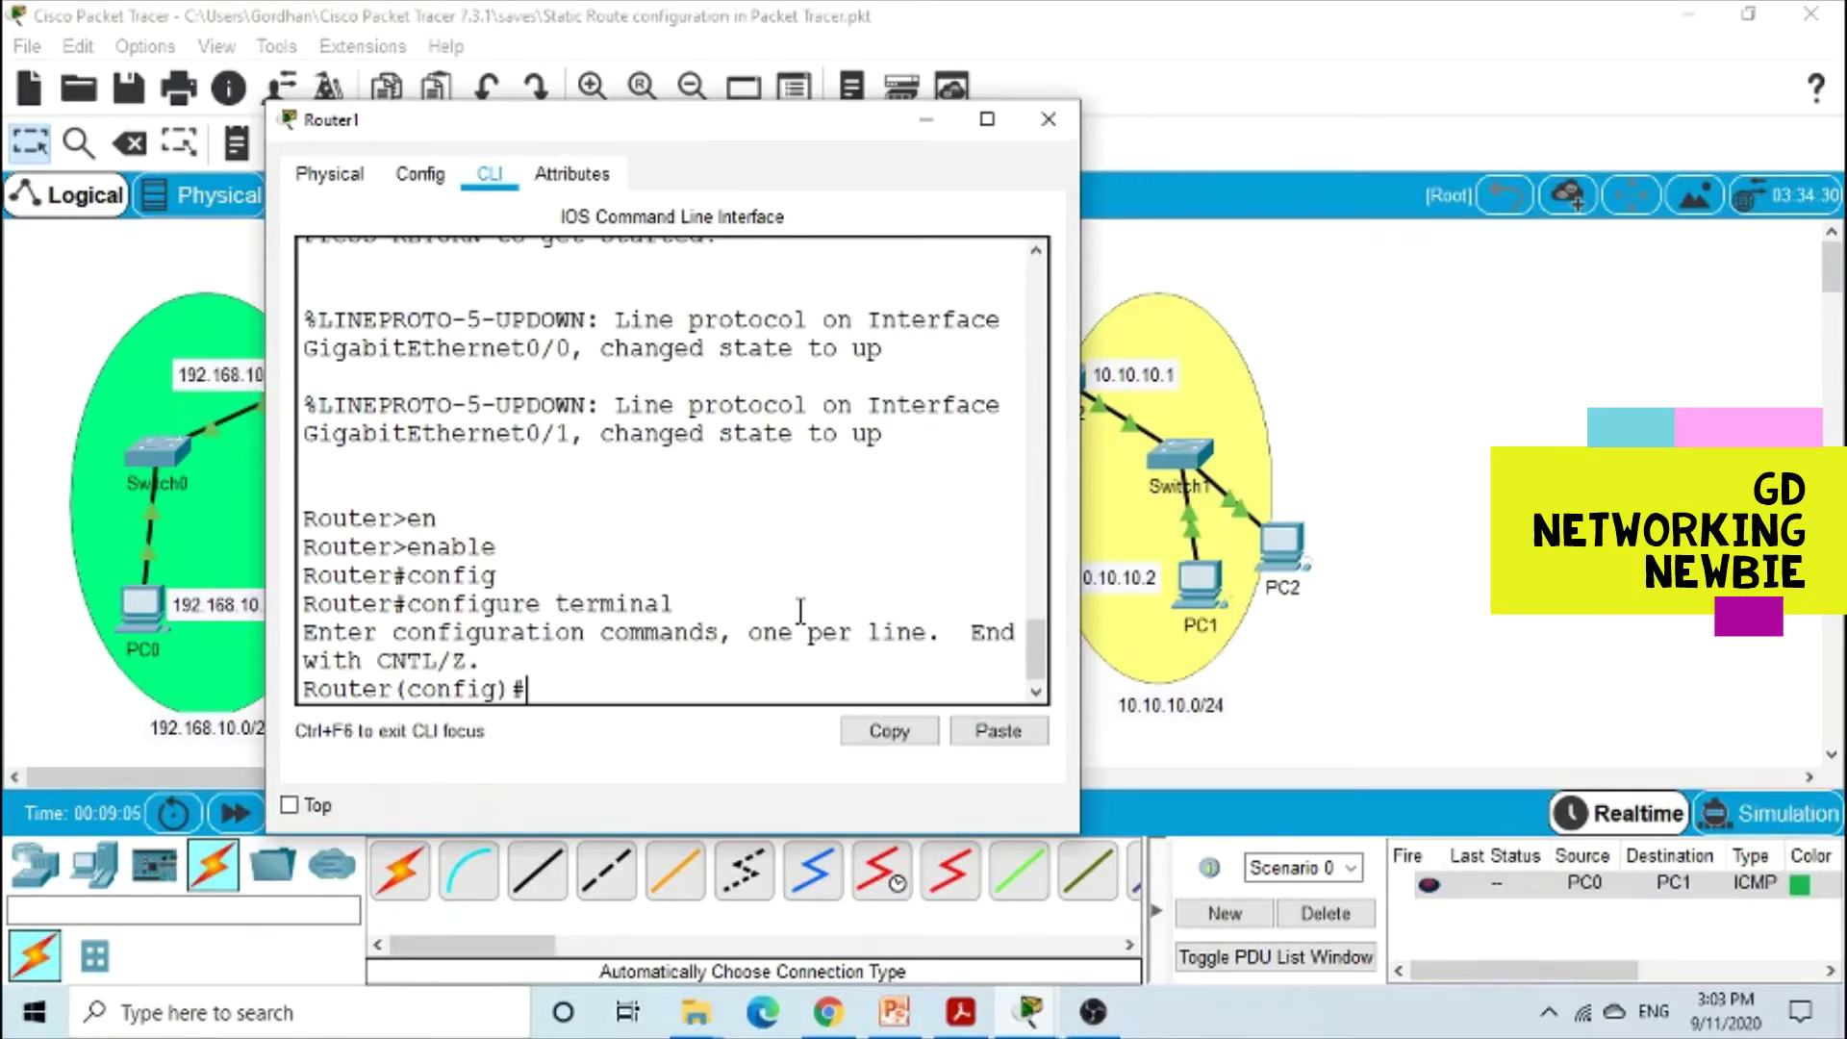
Step: Begin an access-list command on Router1 and review the help on number ranges for standard and extended lists
text(acc)
key(Tab)
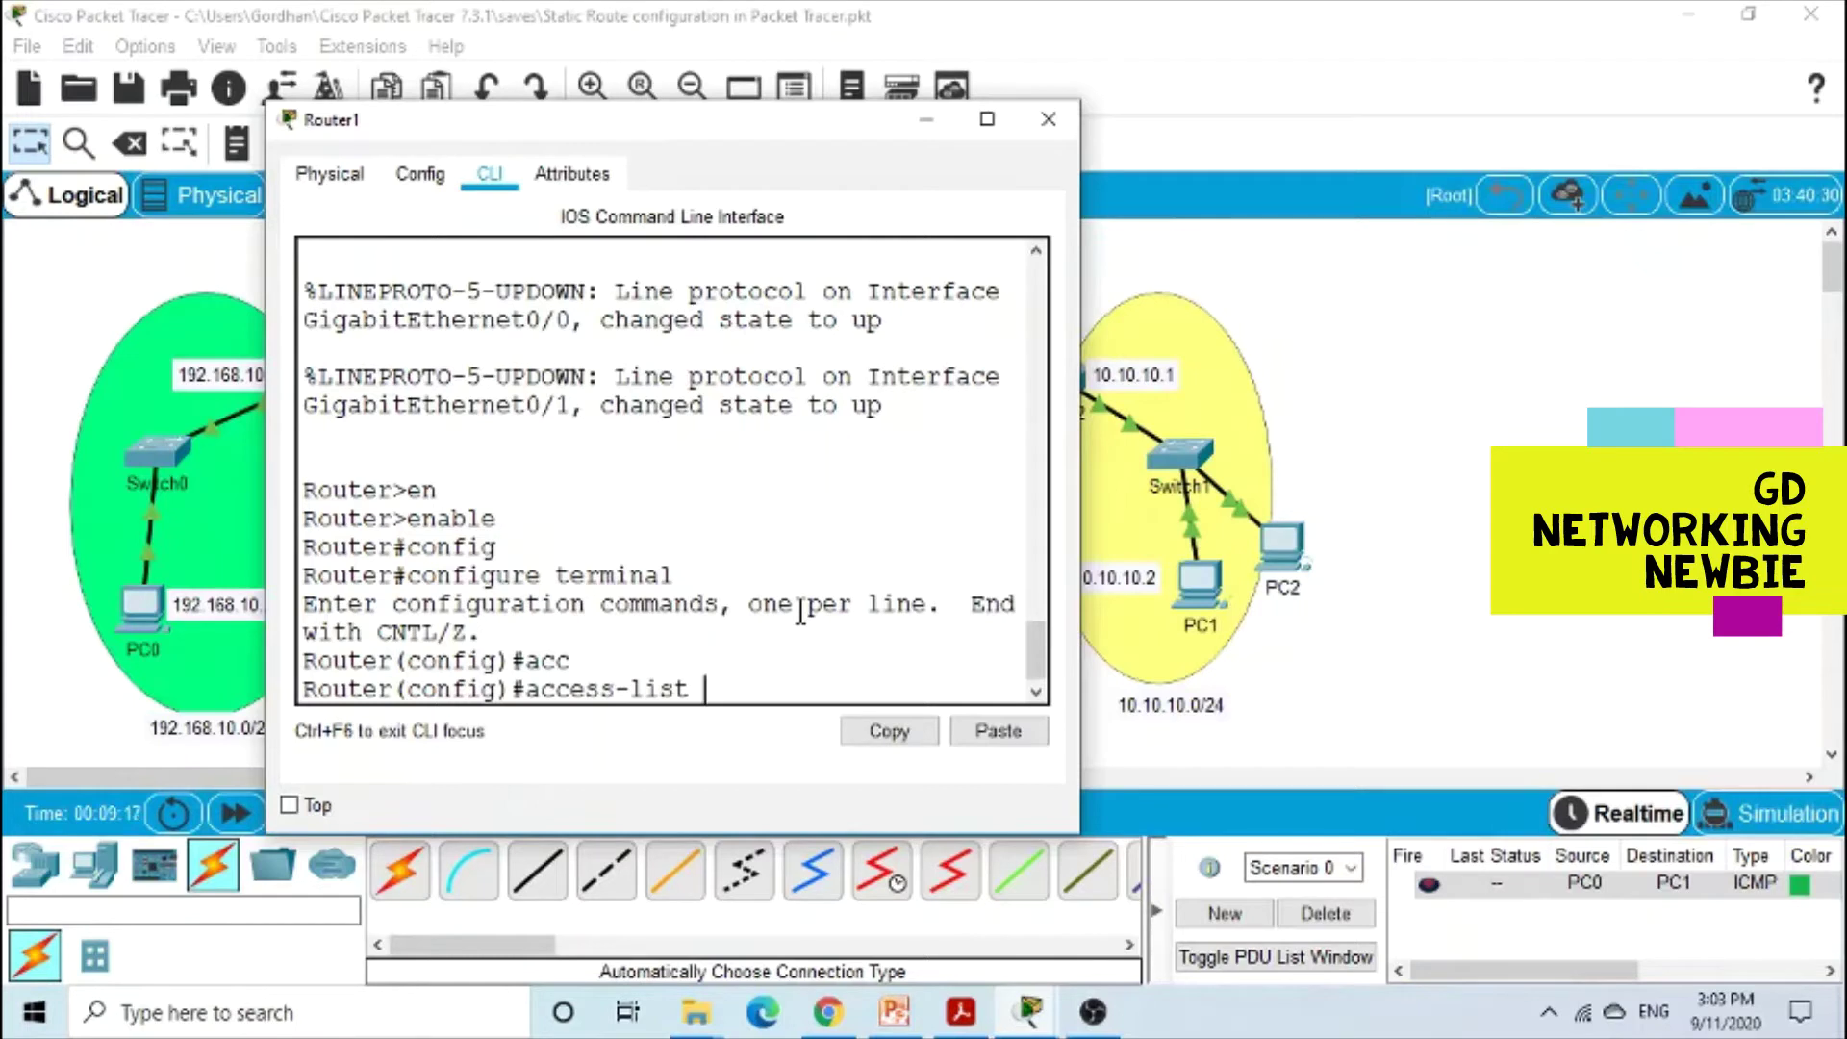
text(?)
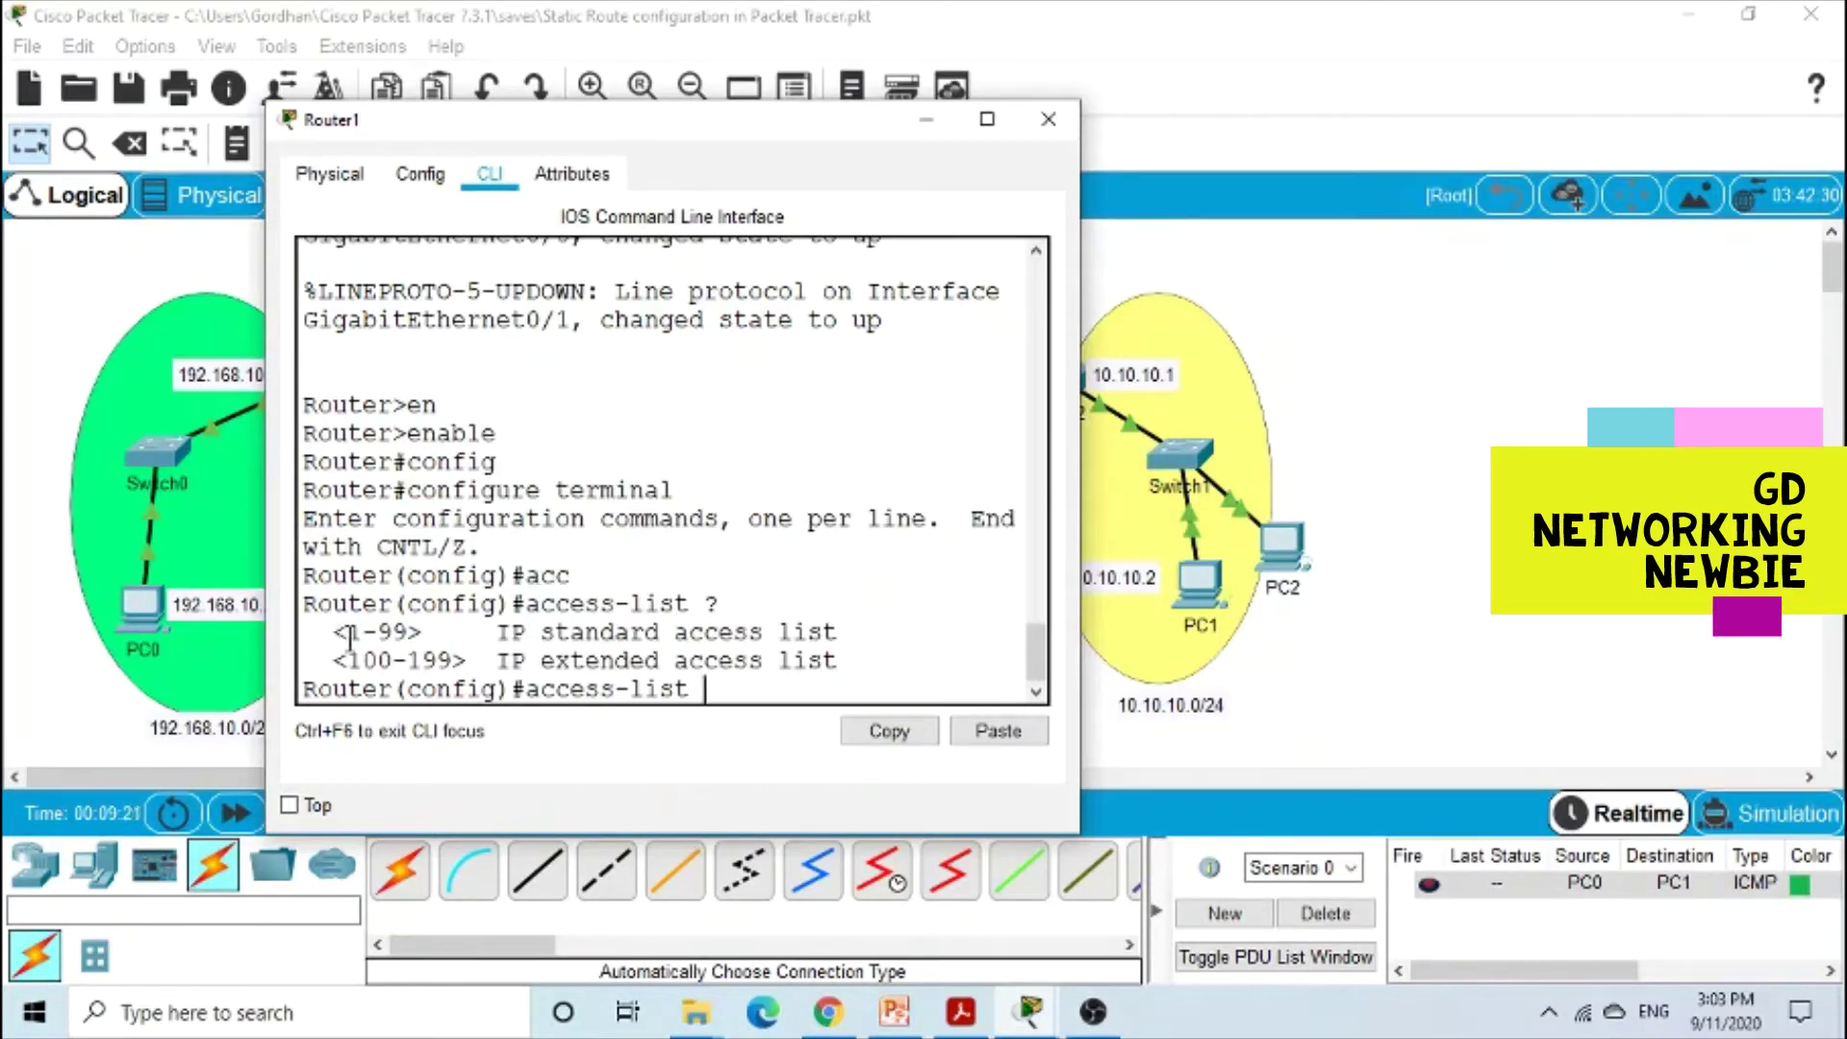
drag(351, 635, 406, 634)
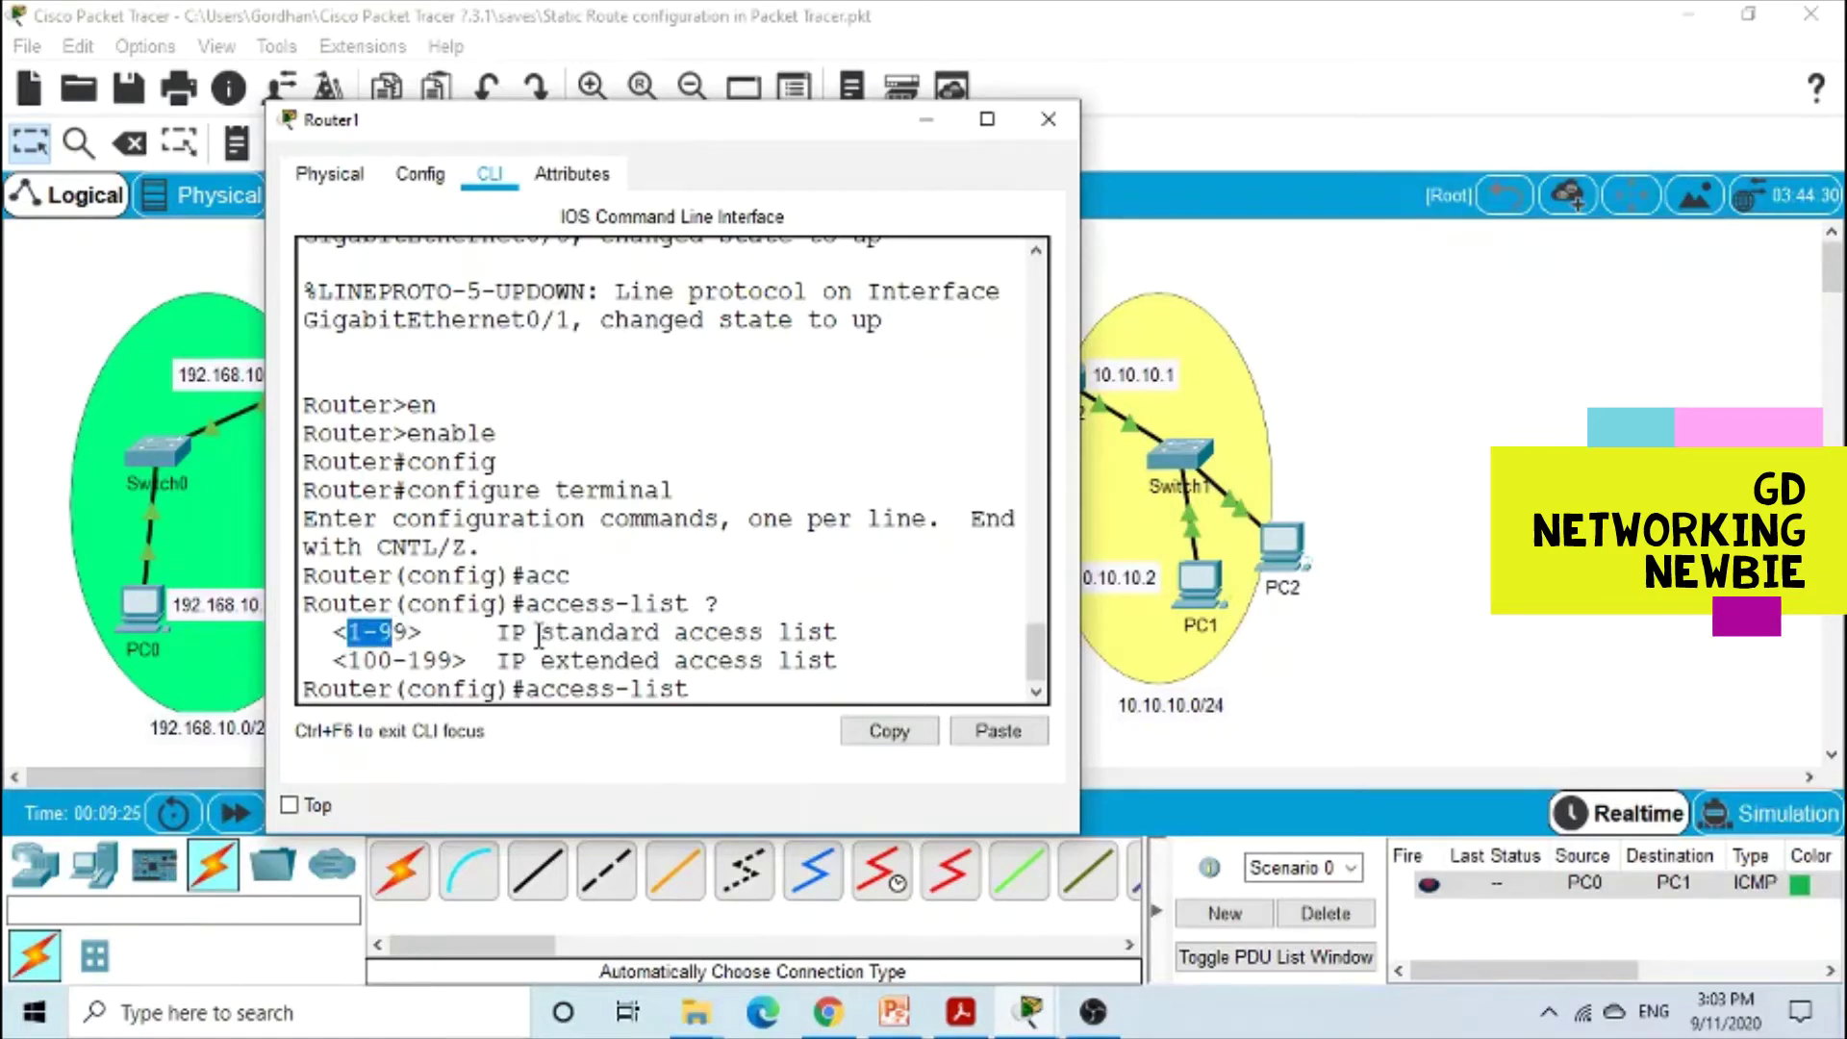
drag(542, 632, 839, 632)
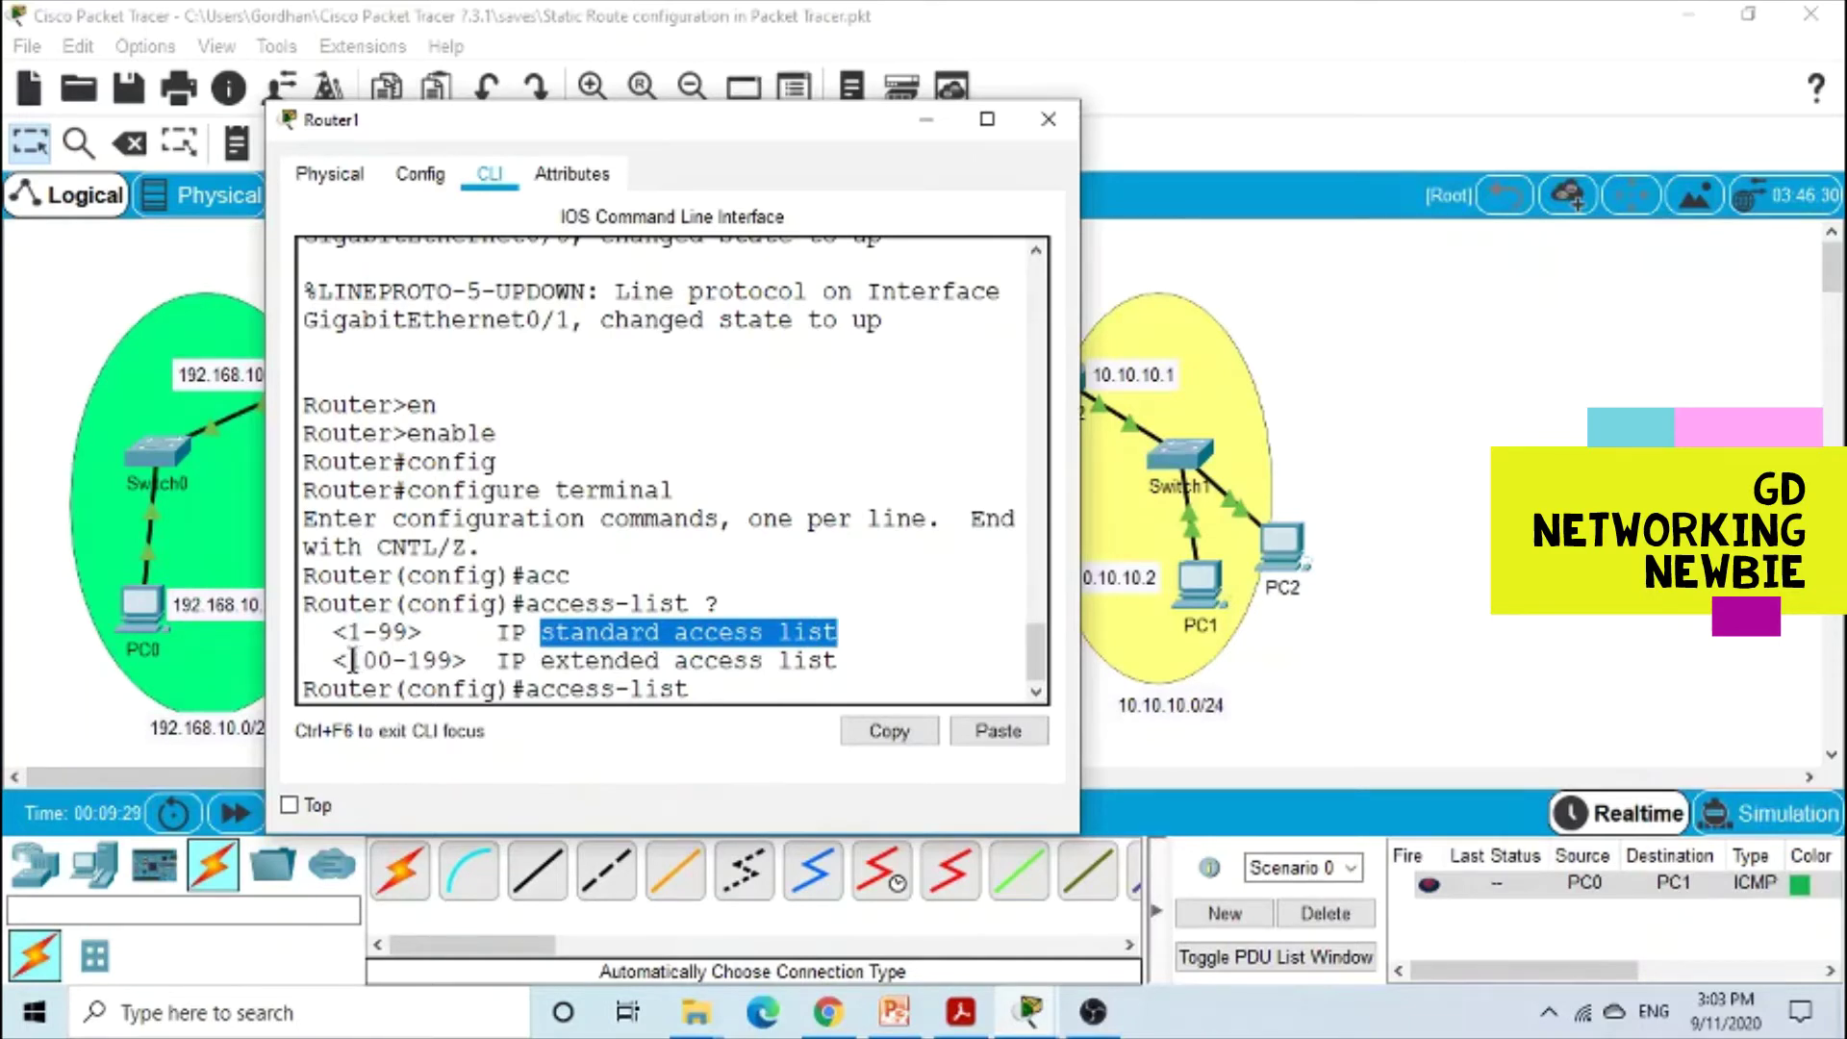
drag(352, 660, 444, 660)
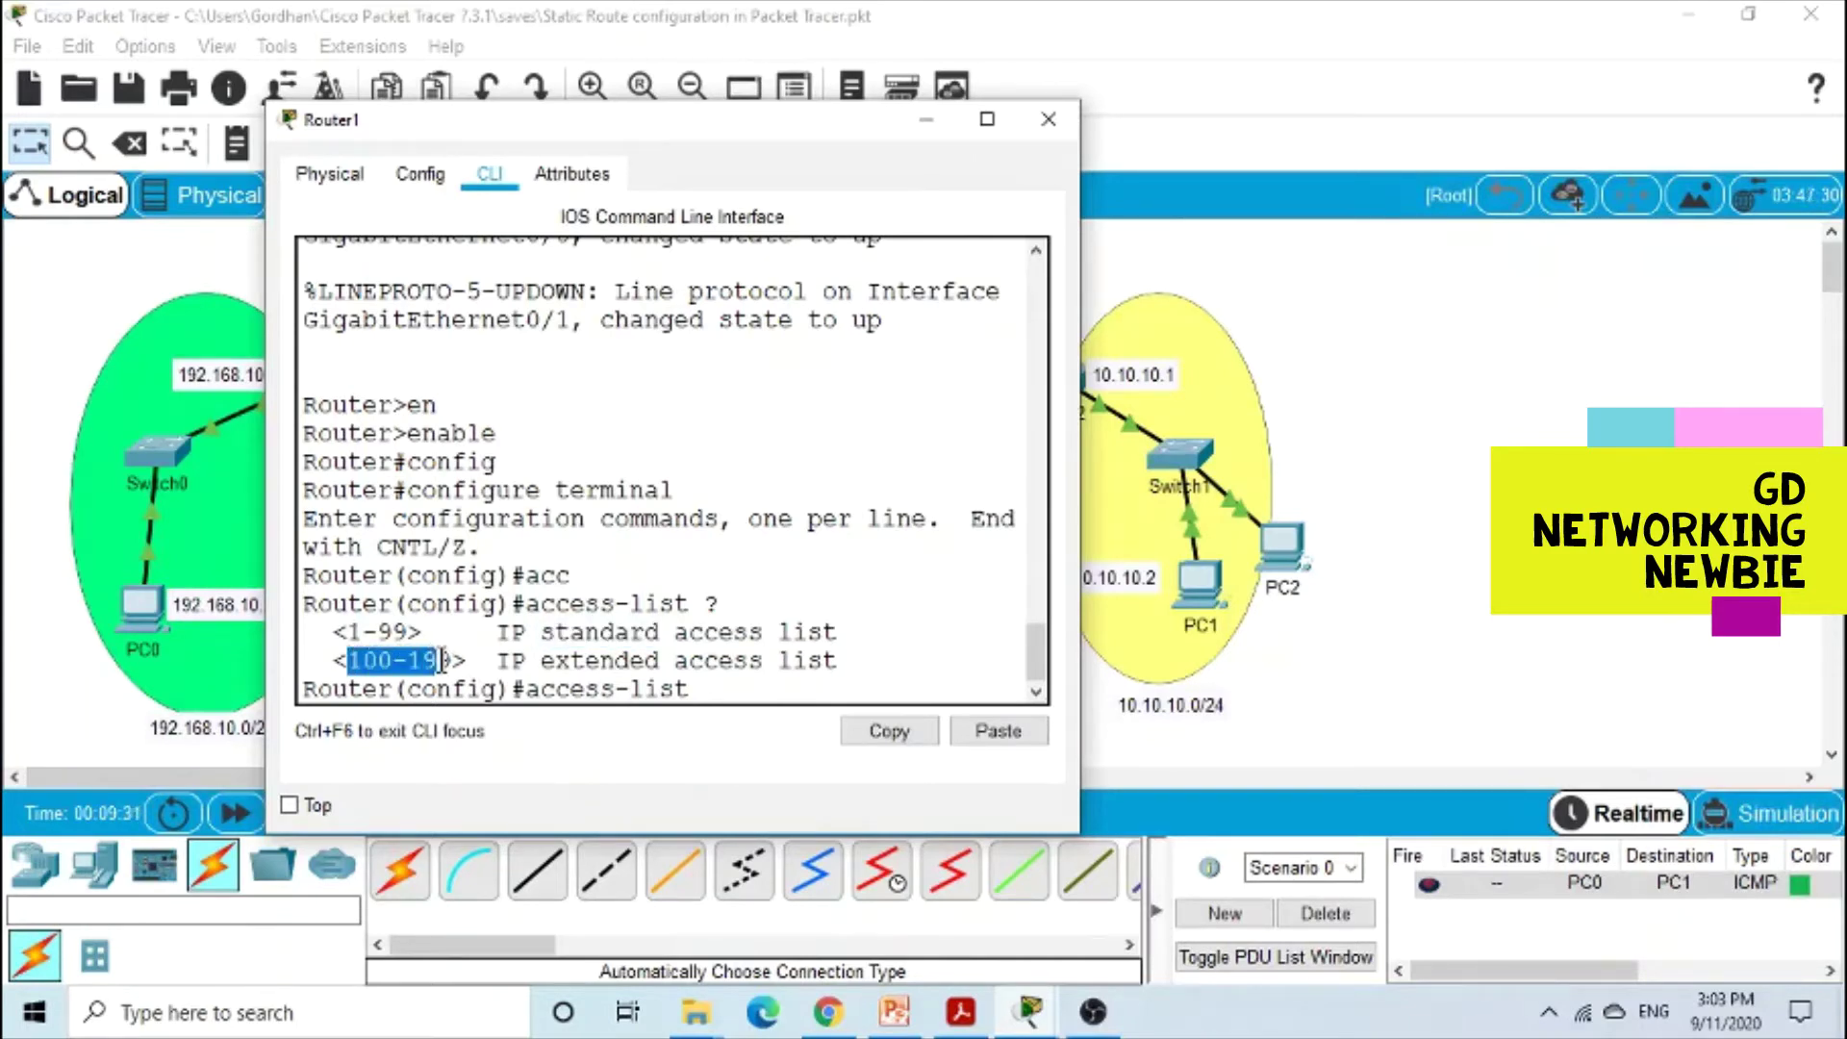
click(726, 689)
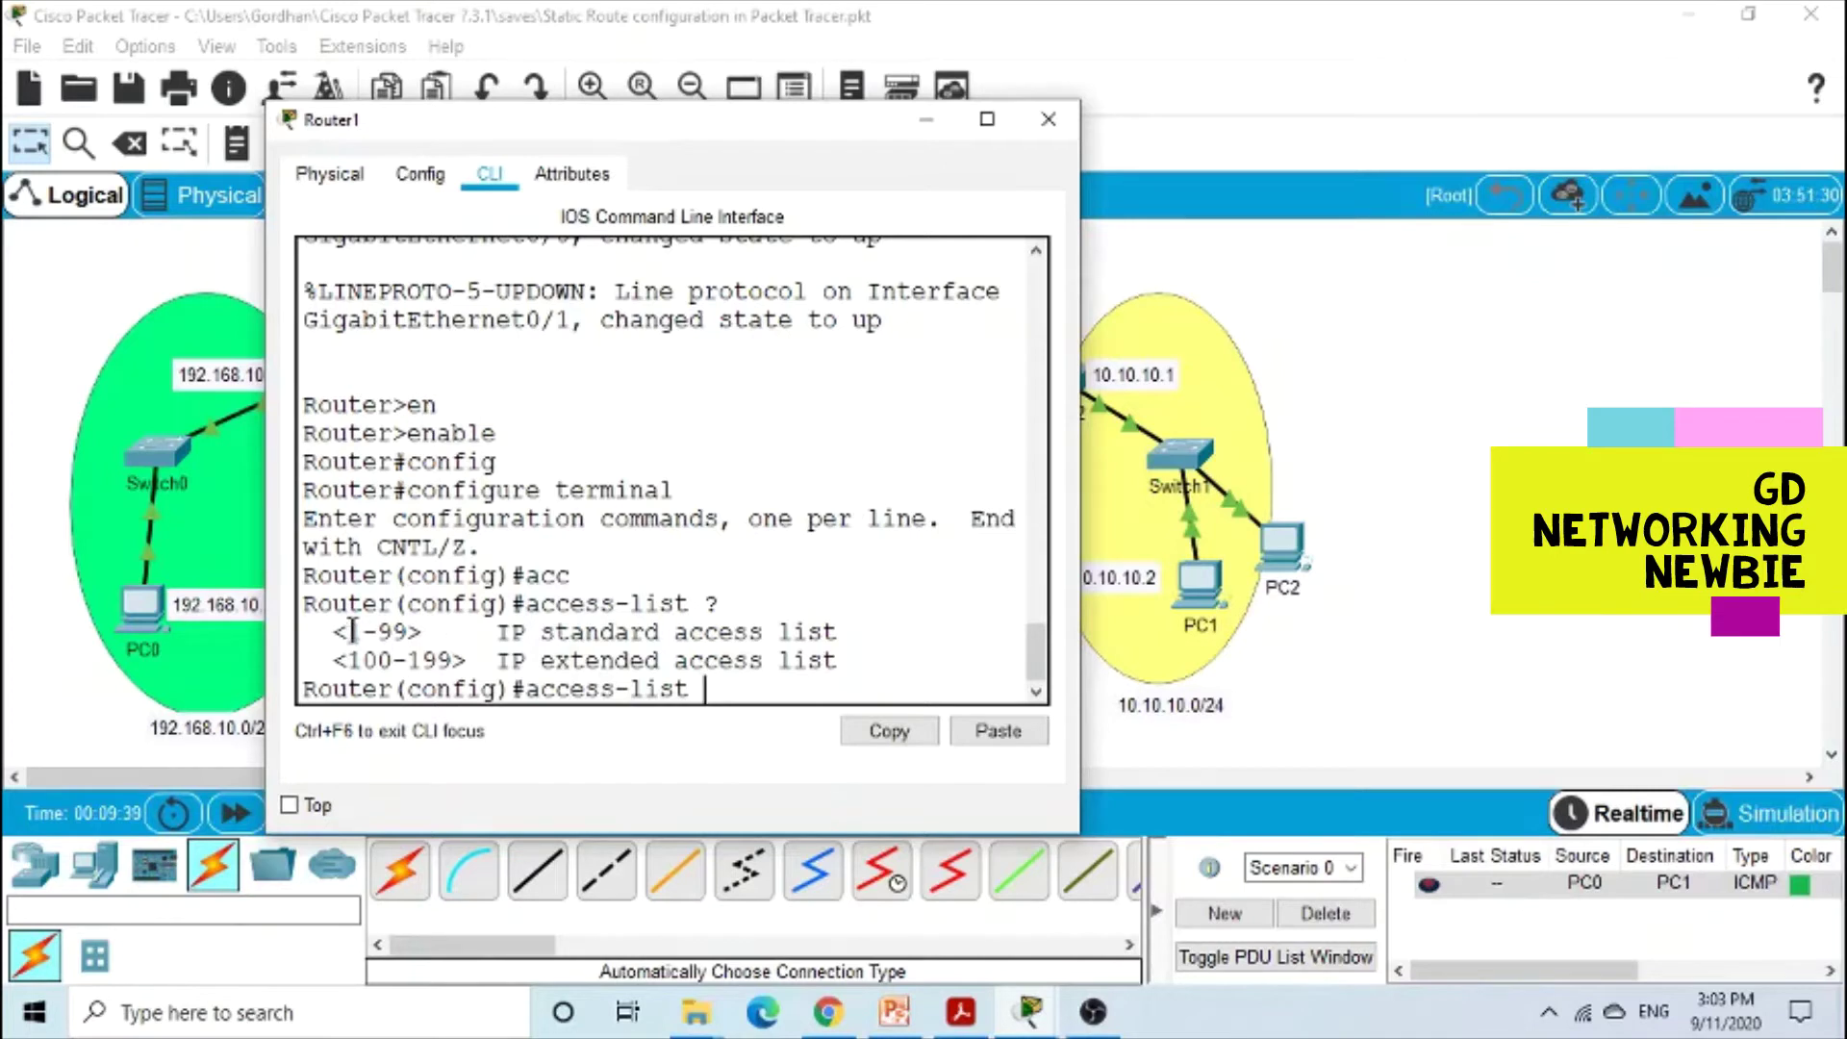
drag(349, 632, 411, 632)
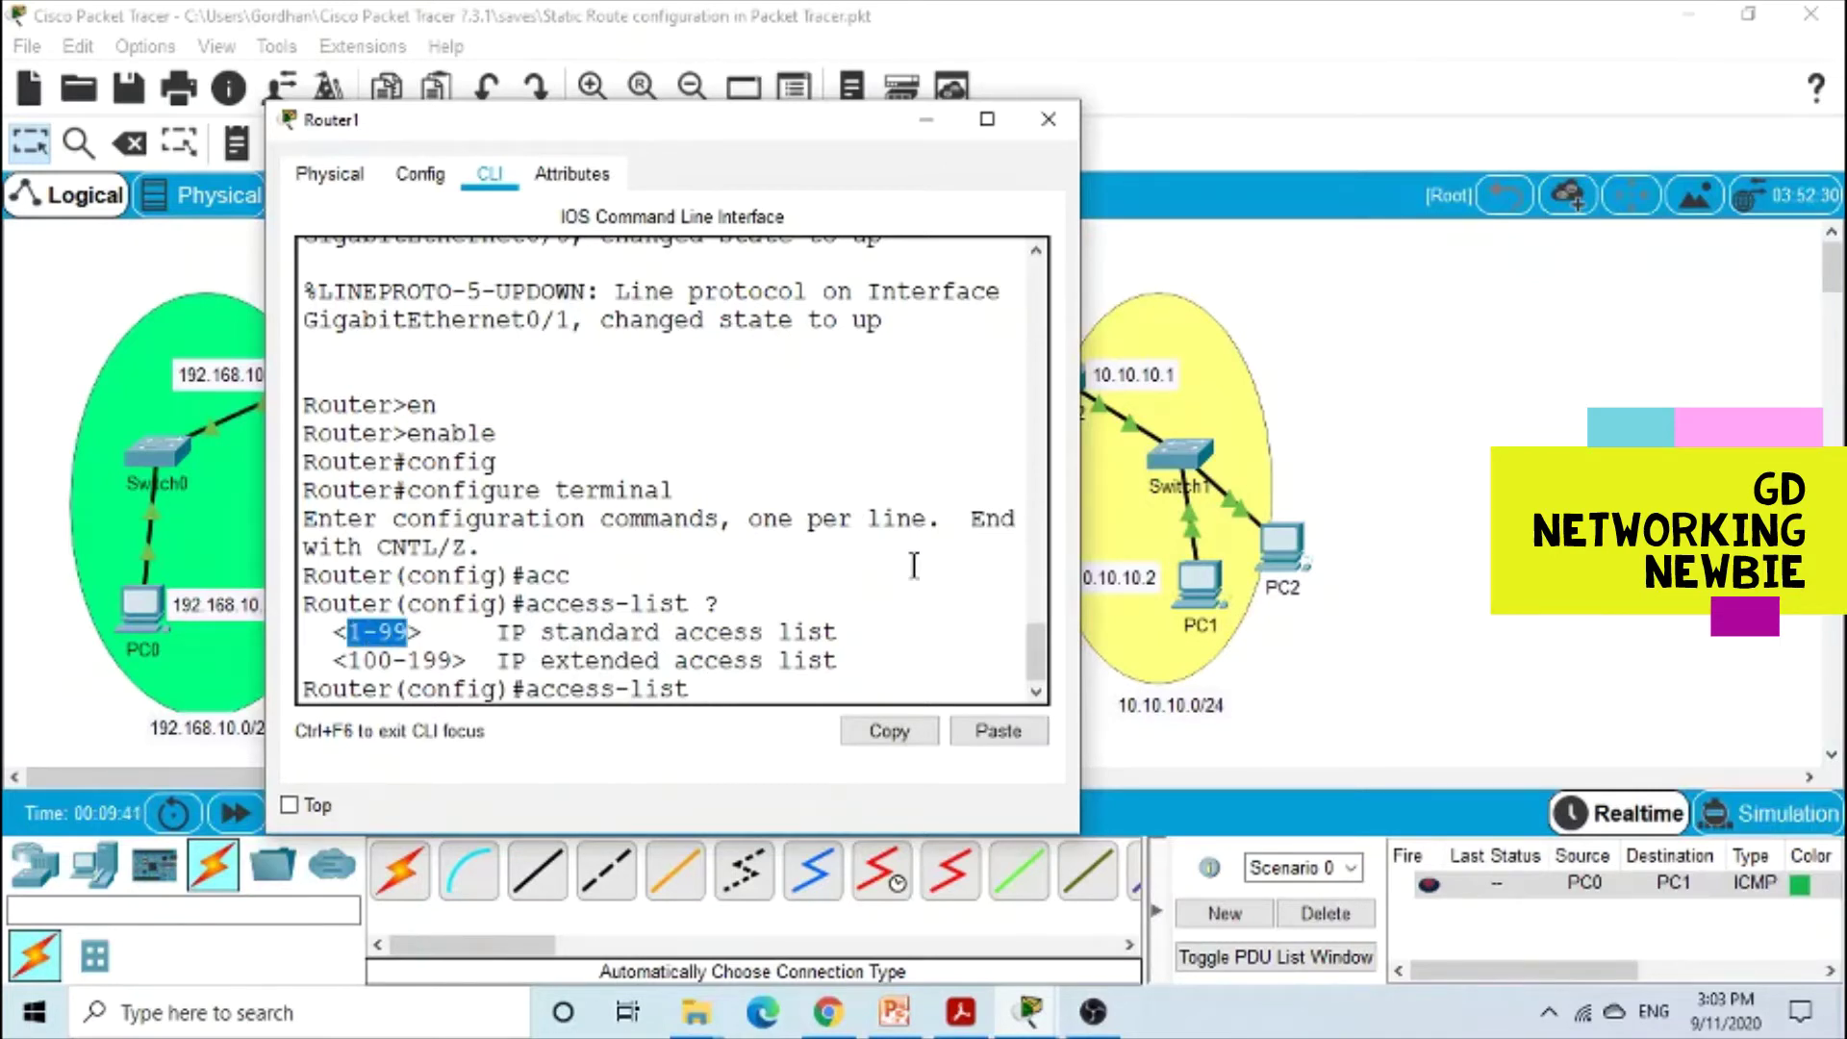
Step: Use number 50 for the standard access list and review the help on its available actions
click(898, 539)
text(5)
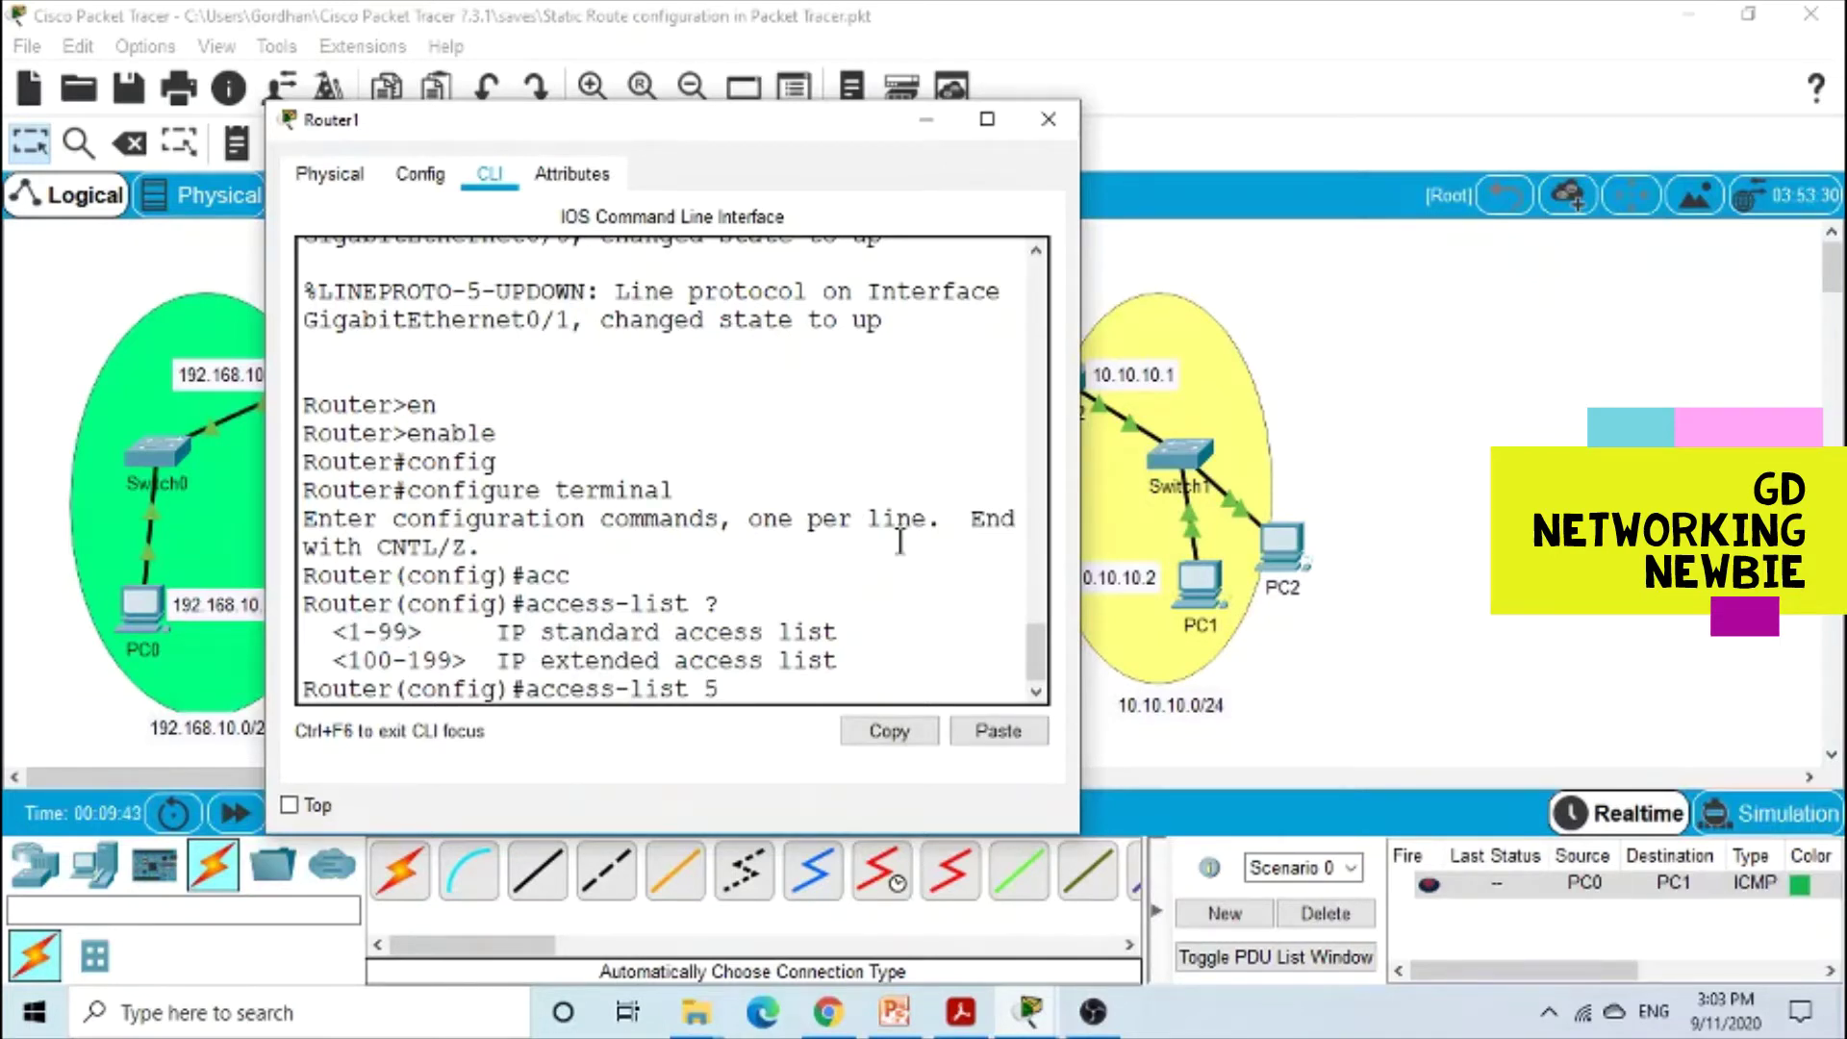
text(0 ?)
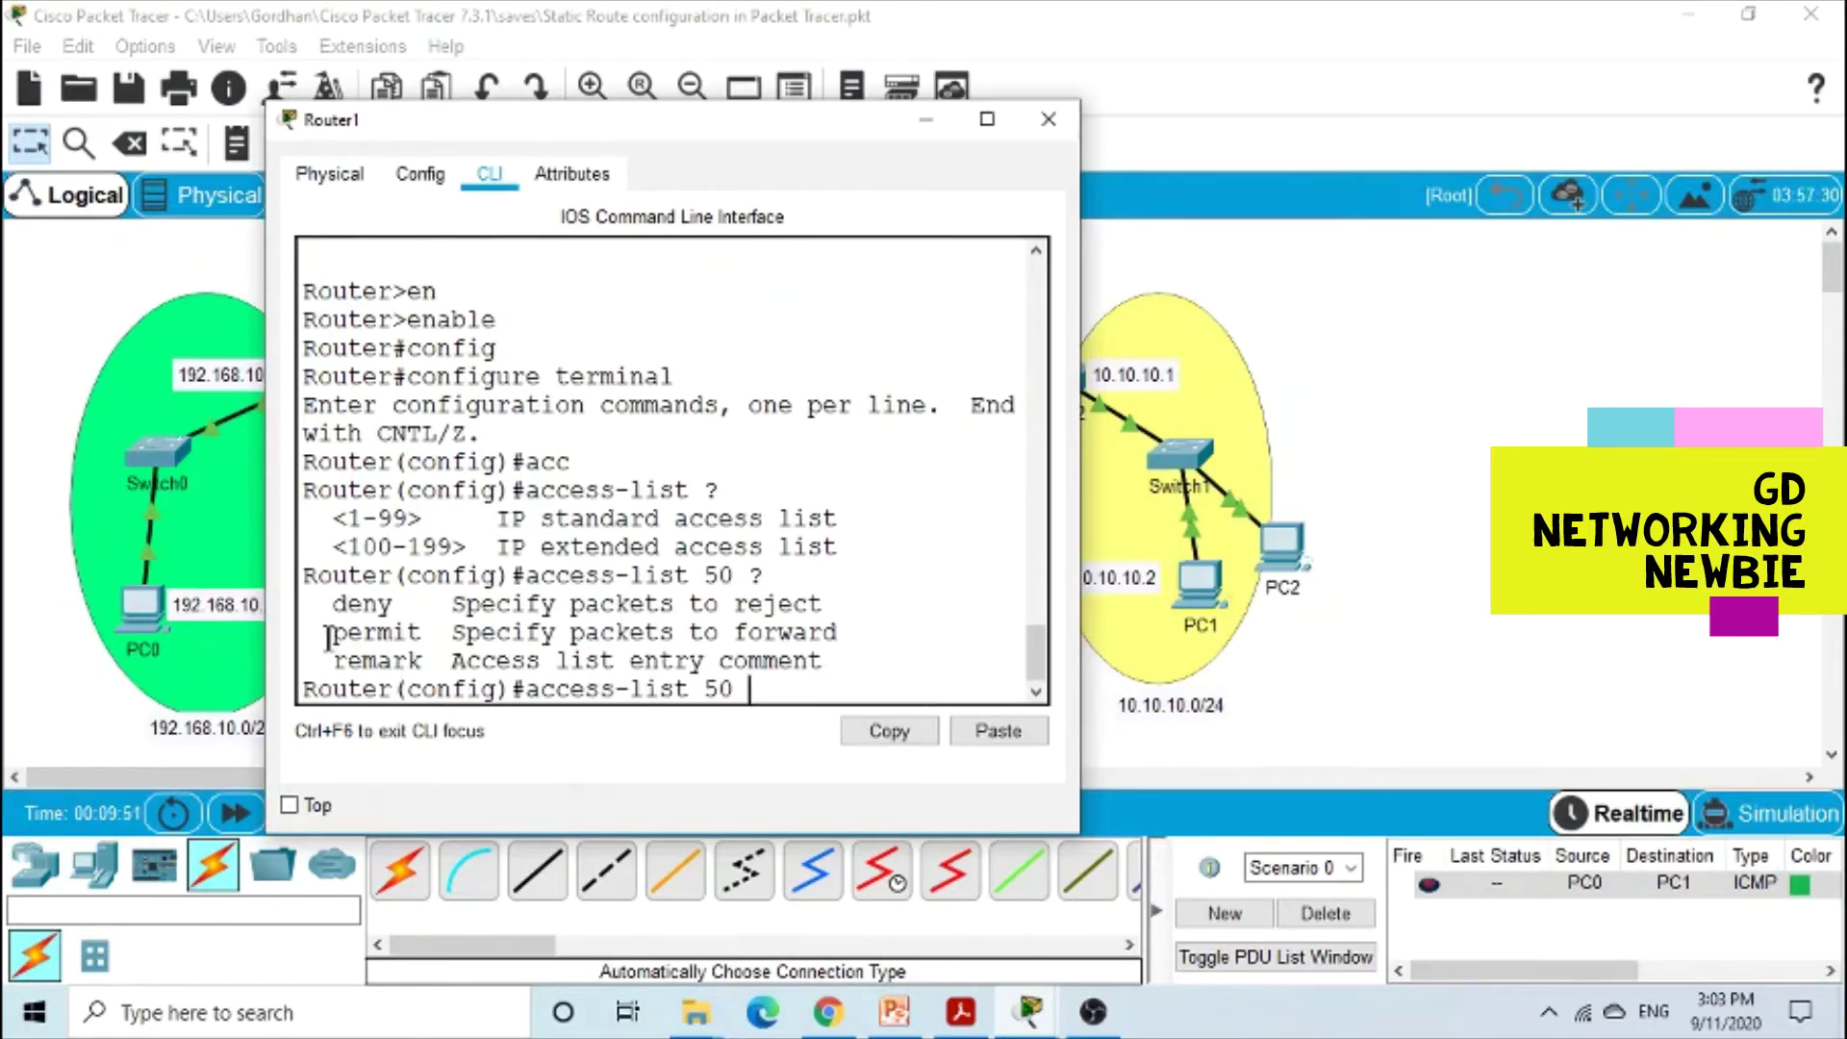
drag(331, 636, 424, 659)
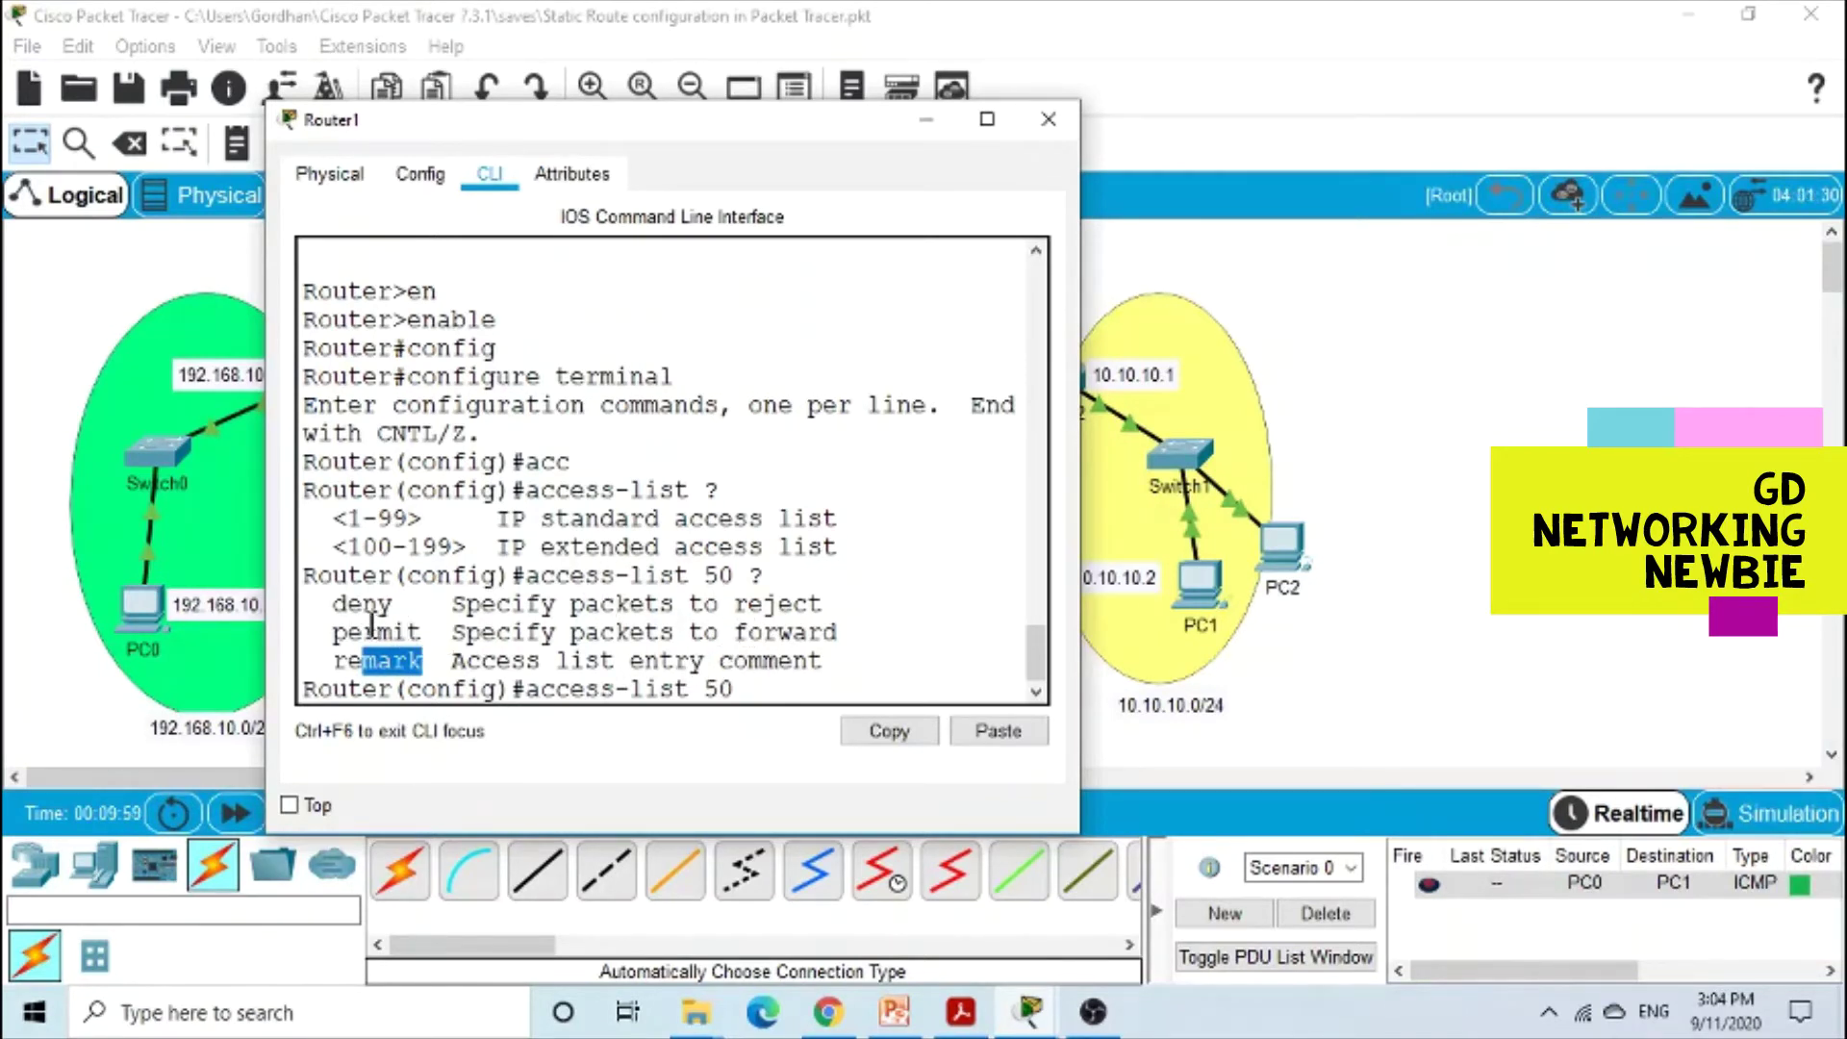
click(751, 689)
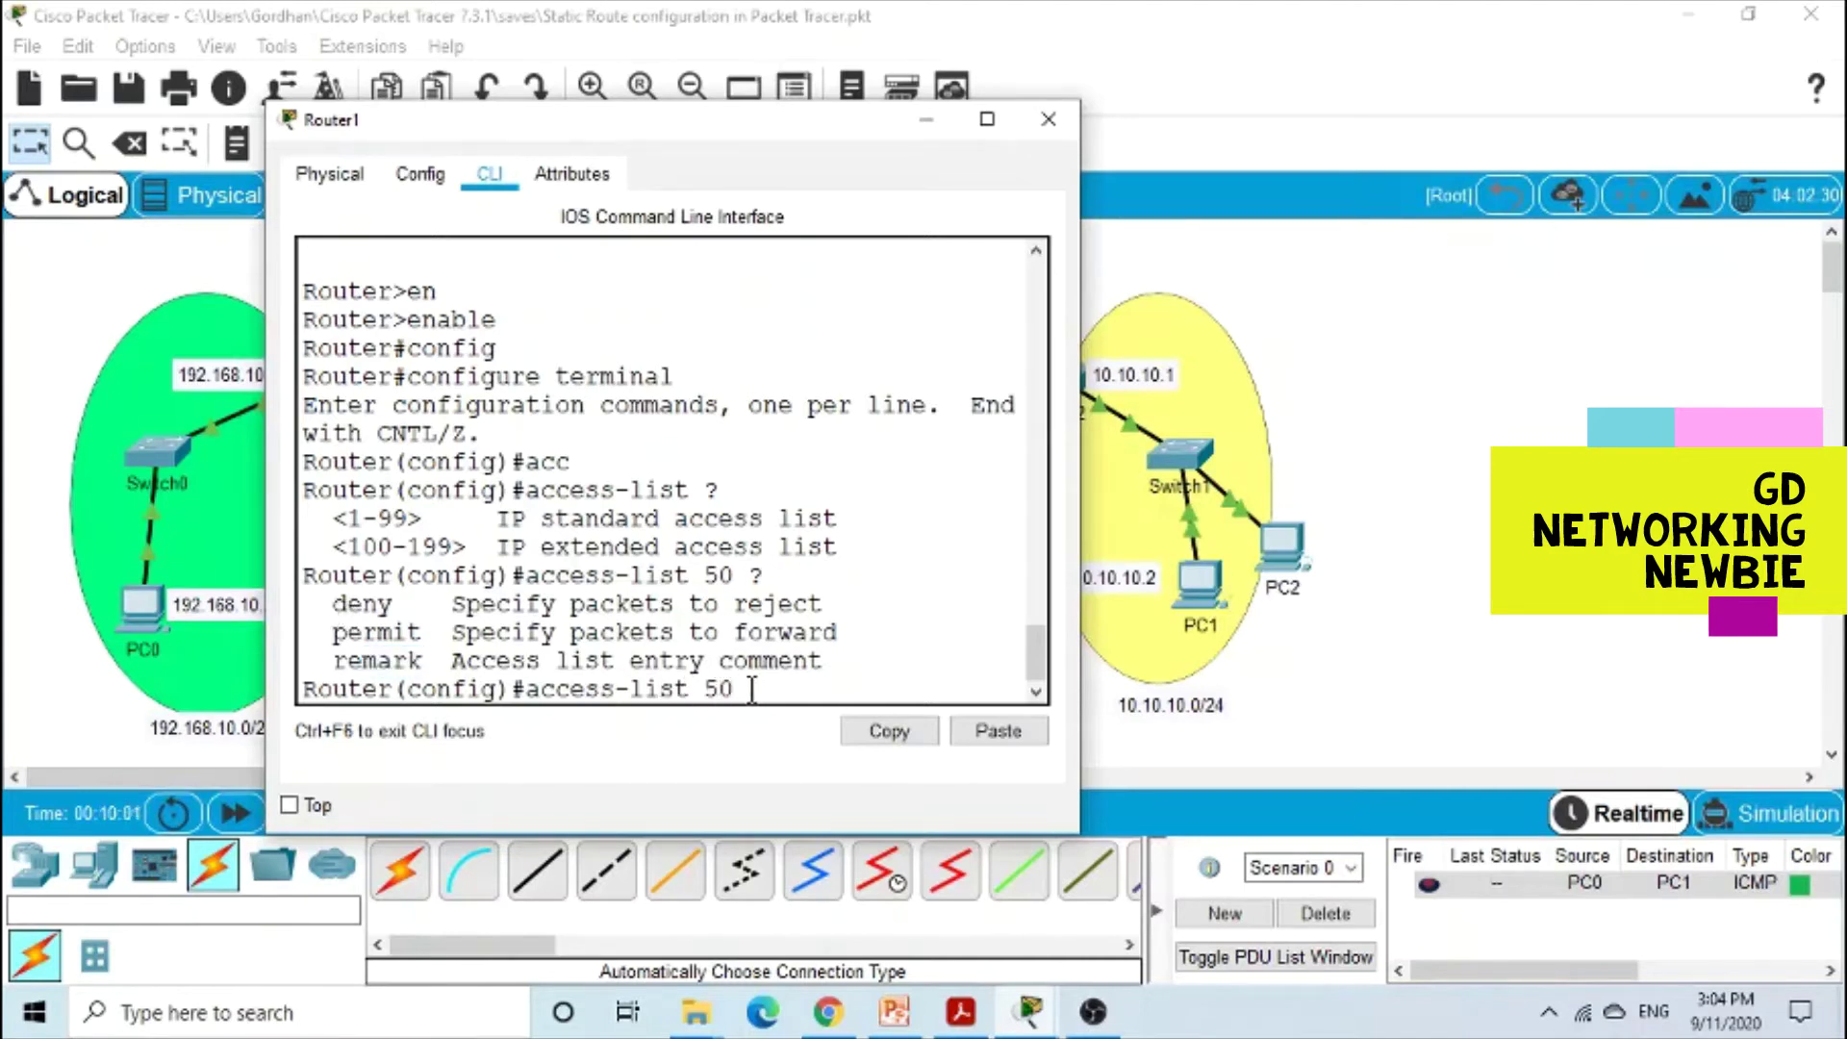
Step: Add the deny action to the access-list 50 command and review the help on its source options
text(deny ?)
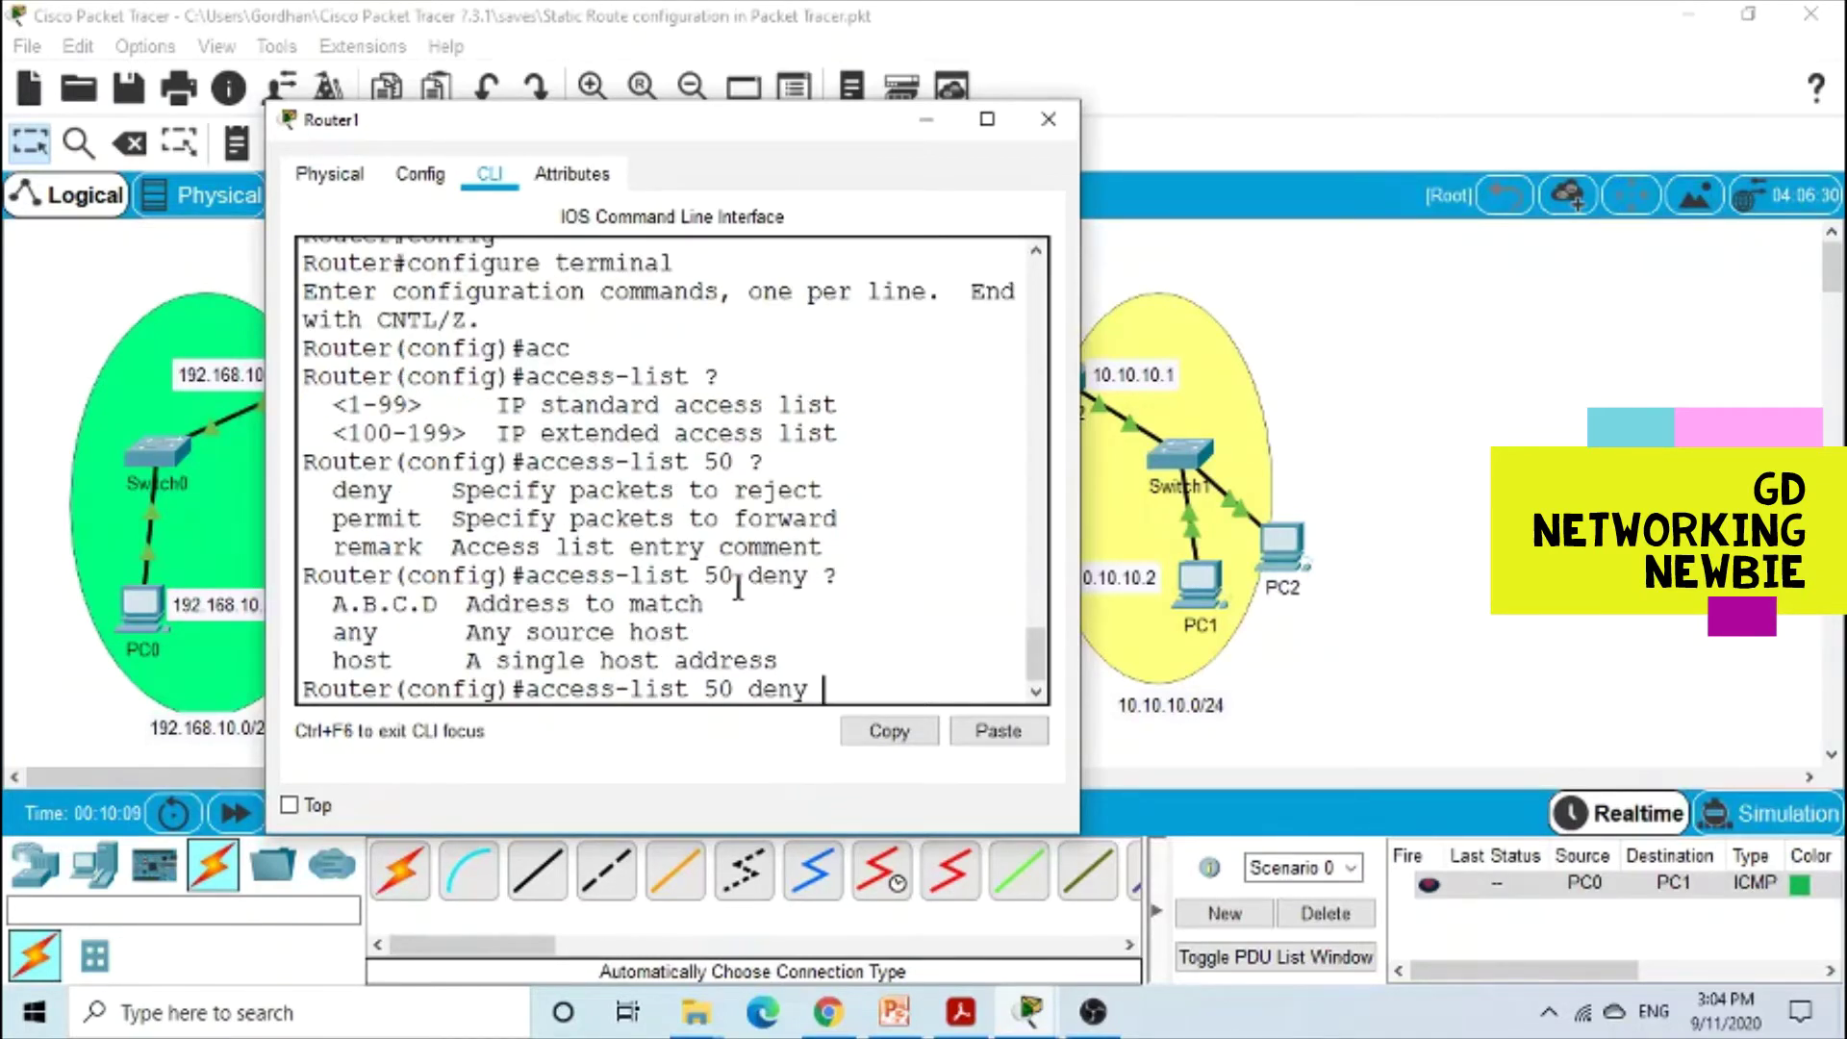
drag(332, 604, 519, 604)
drag(332, 633, 396, 661)
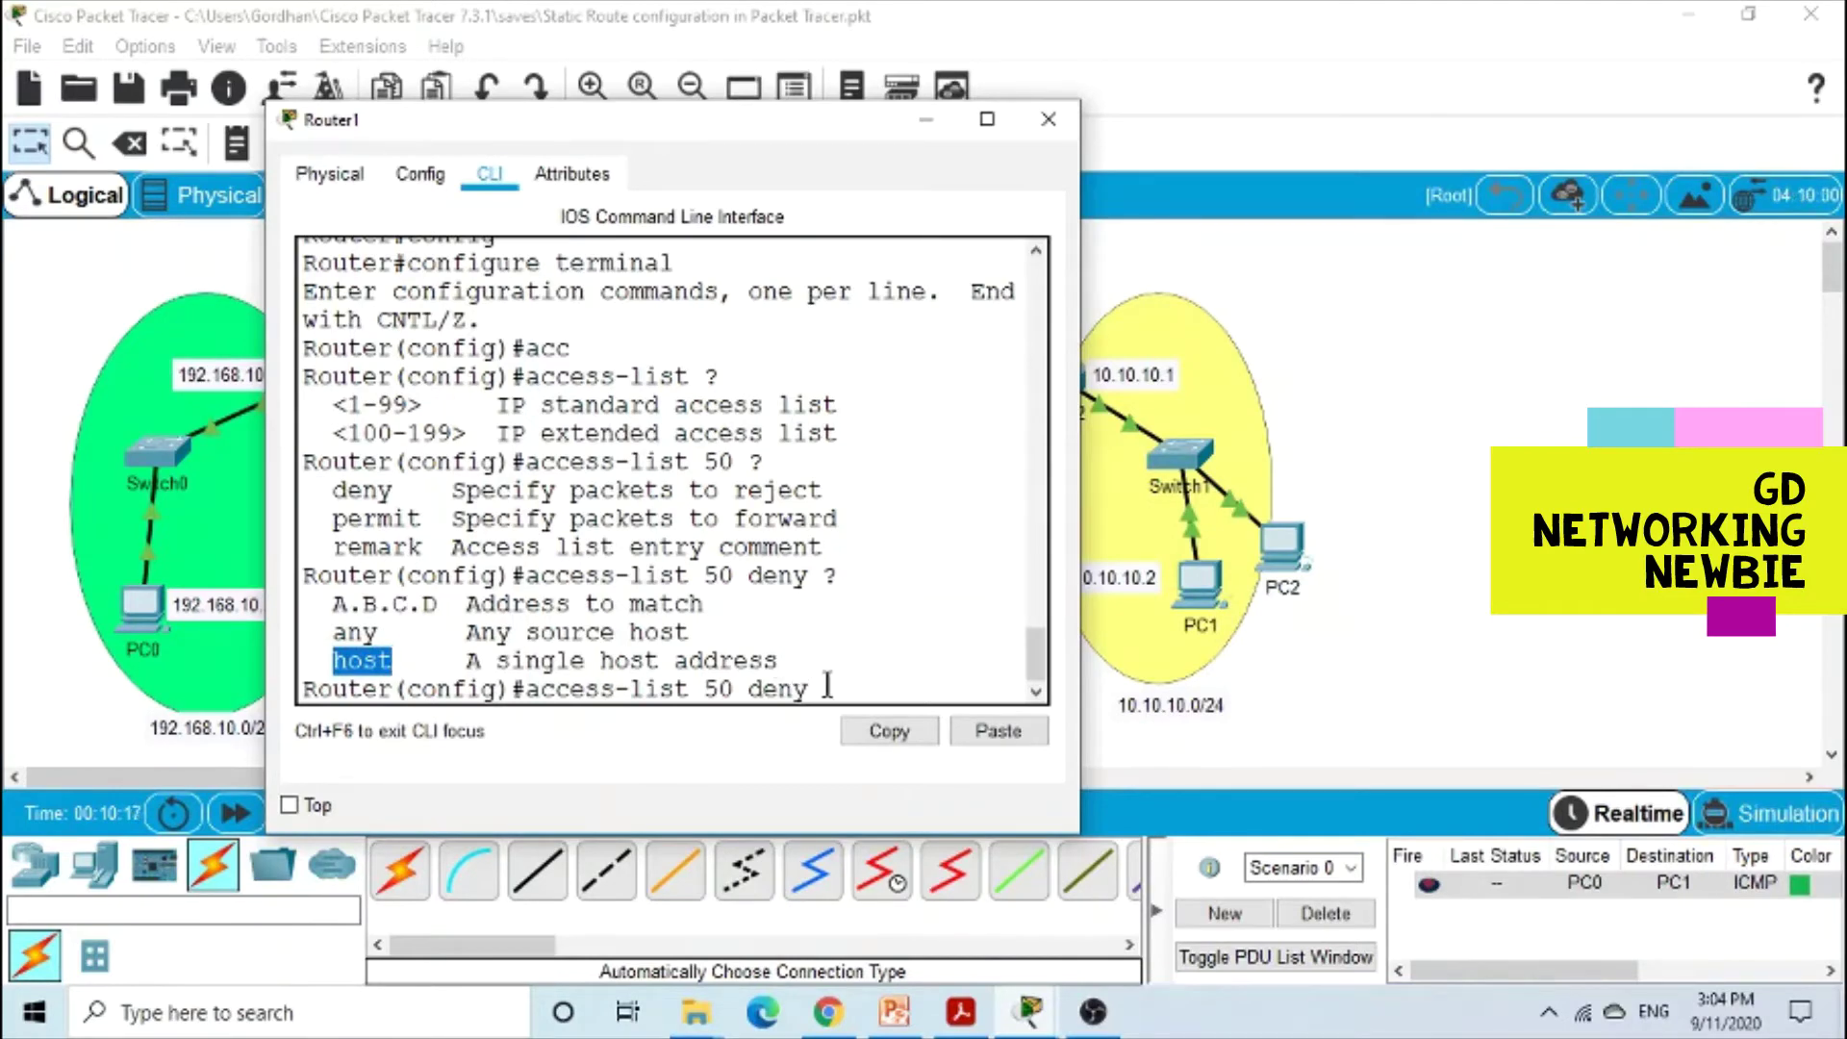
click(826, 687)
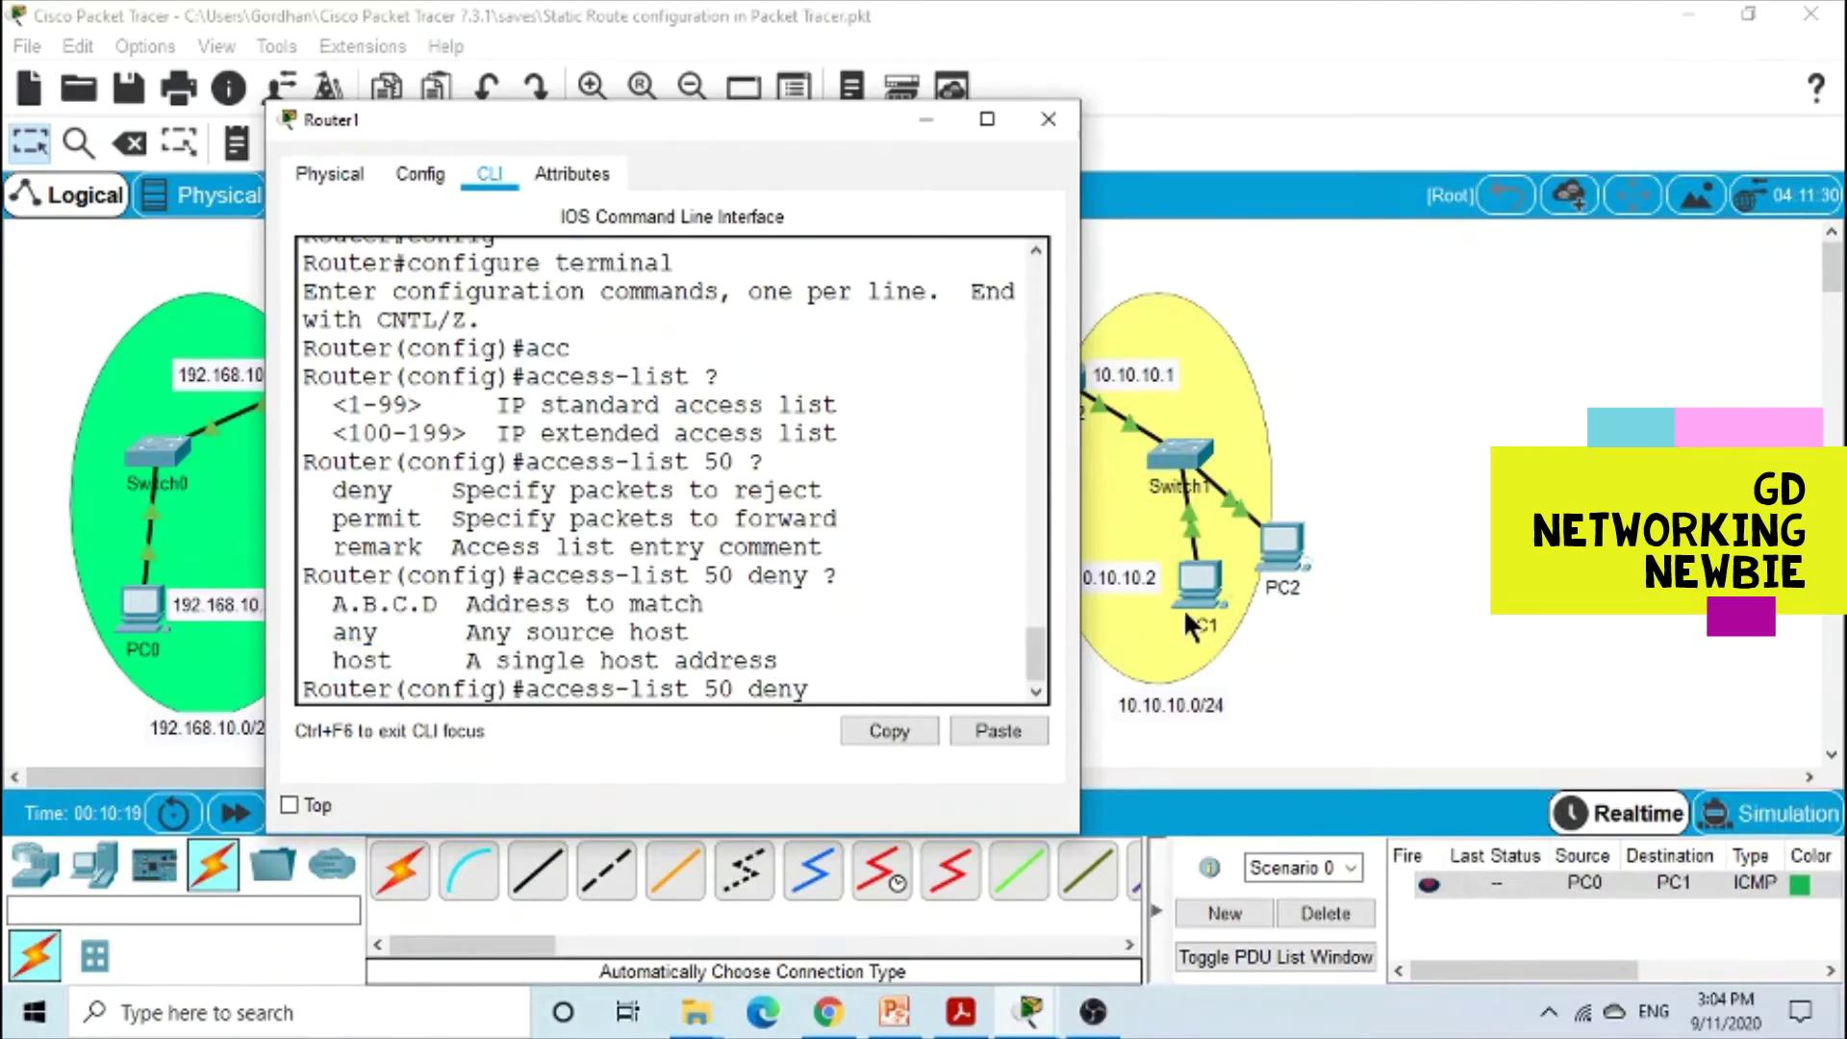
Step: Add PC1's address 10.10.10.2 as the denied source, list the remaining parameters, and reposition and enlarge Router1's window
drag(875, 134, 711, 142)
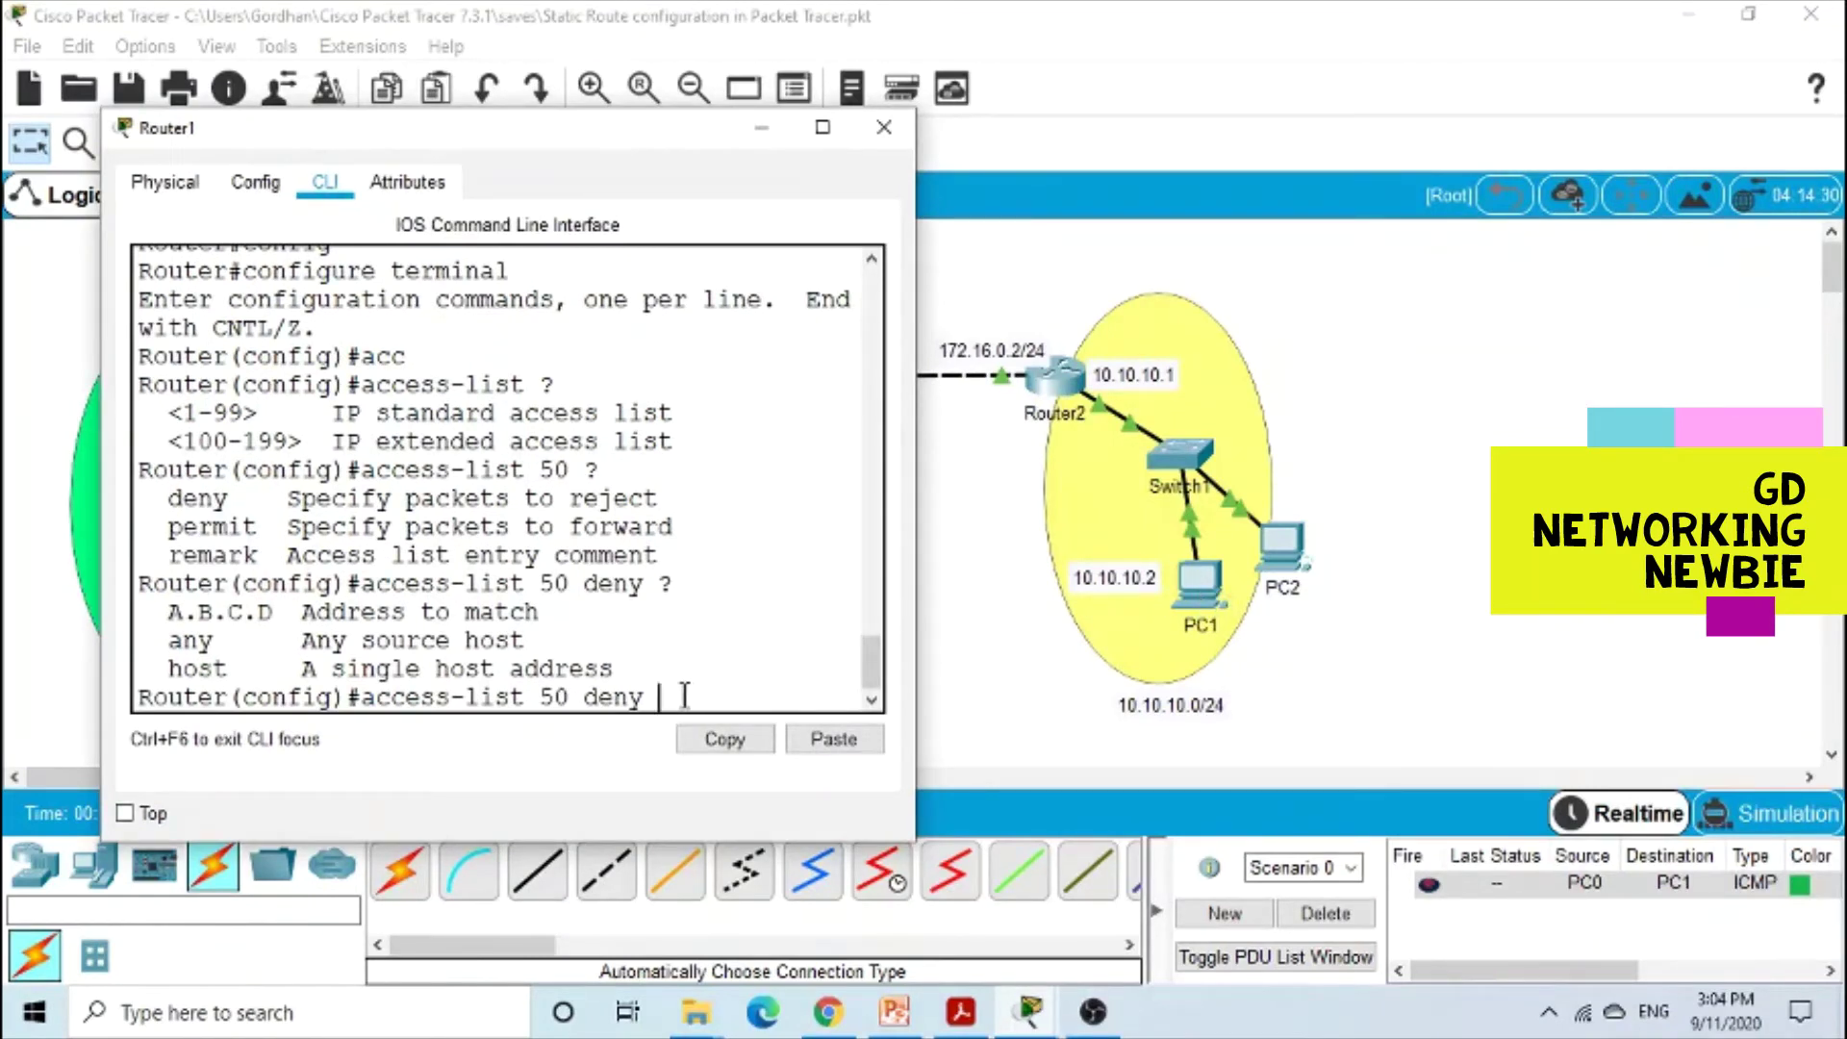
text(10.10.10.2)
text(?)
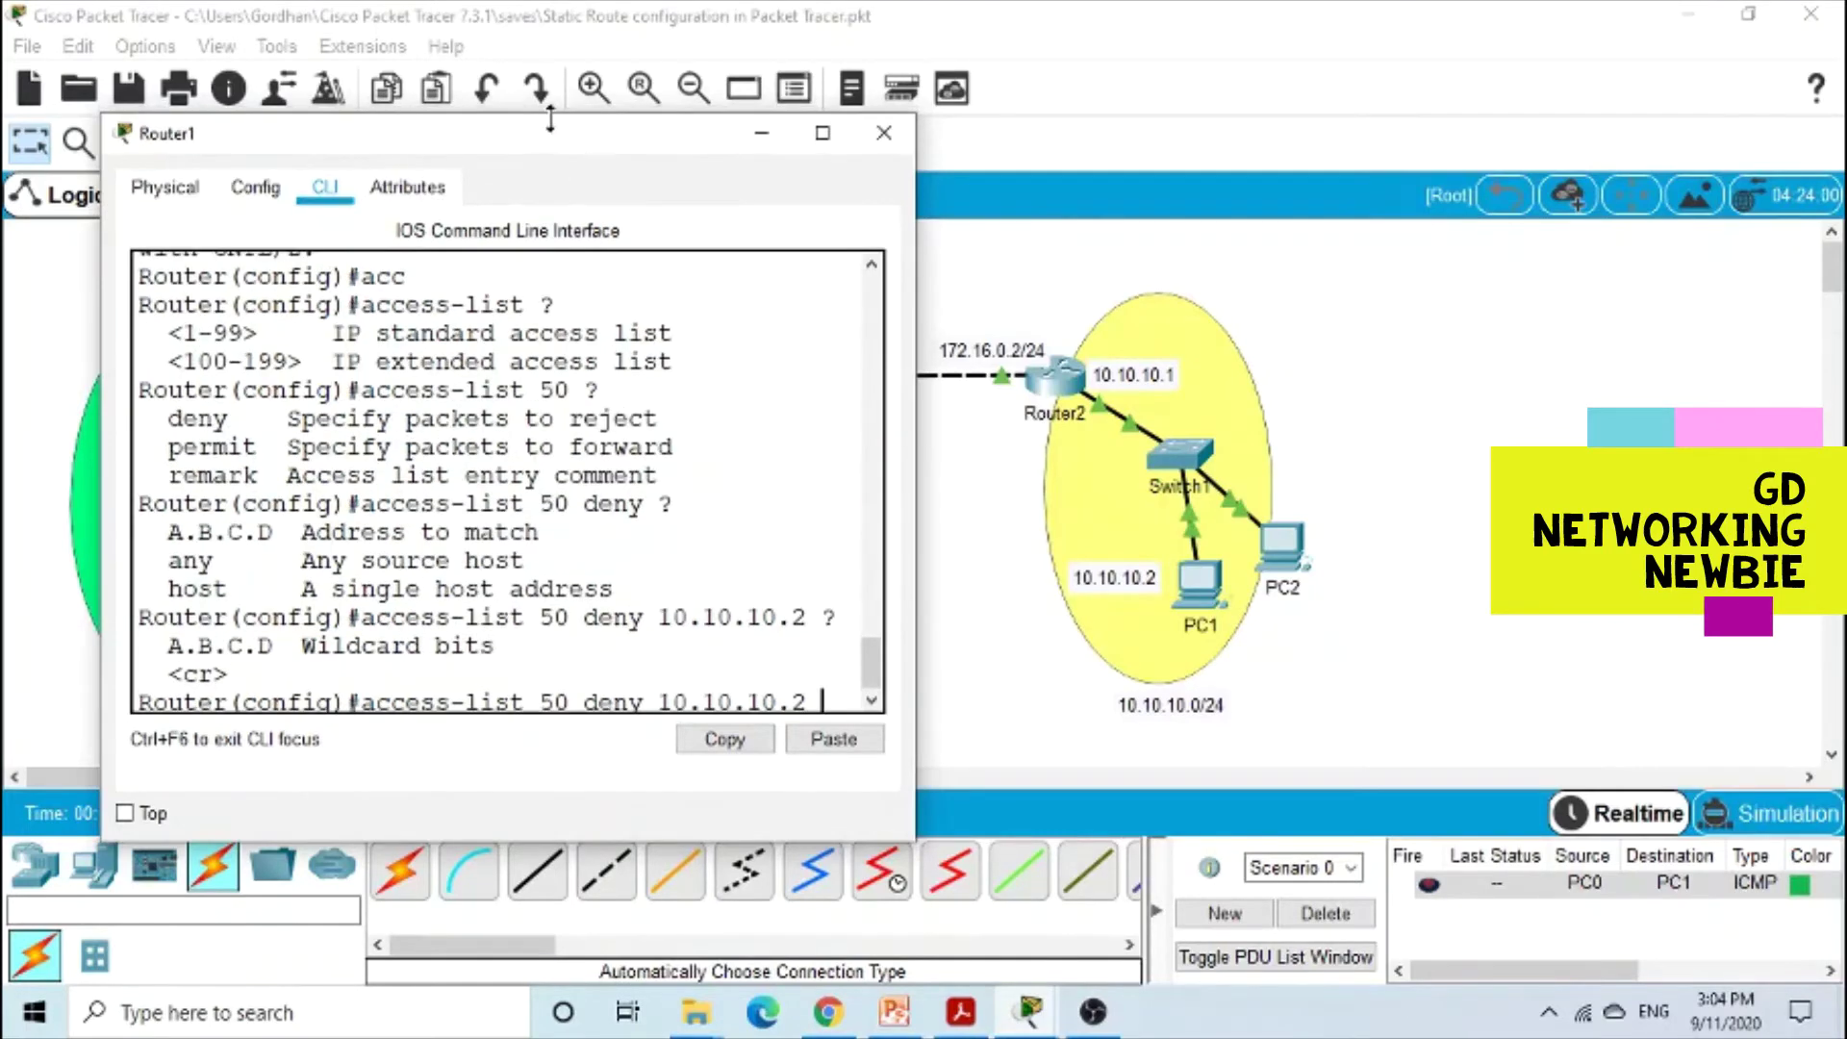
drag(587, 135, 530, 104)
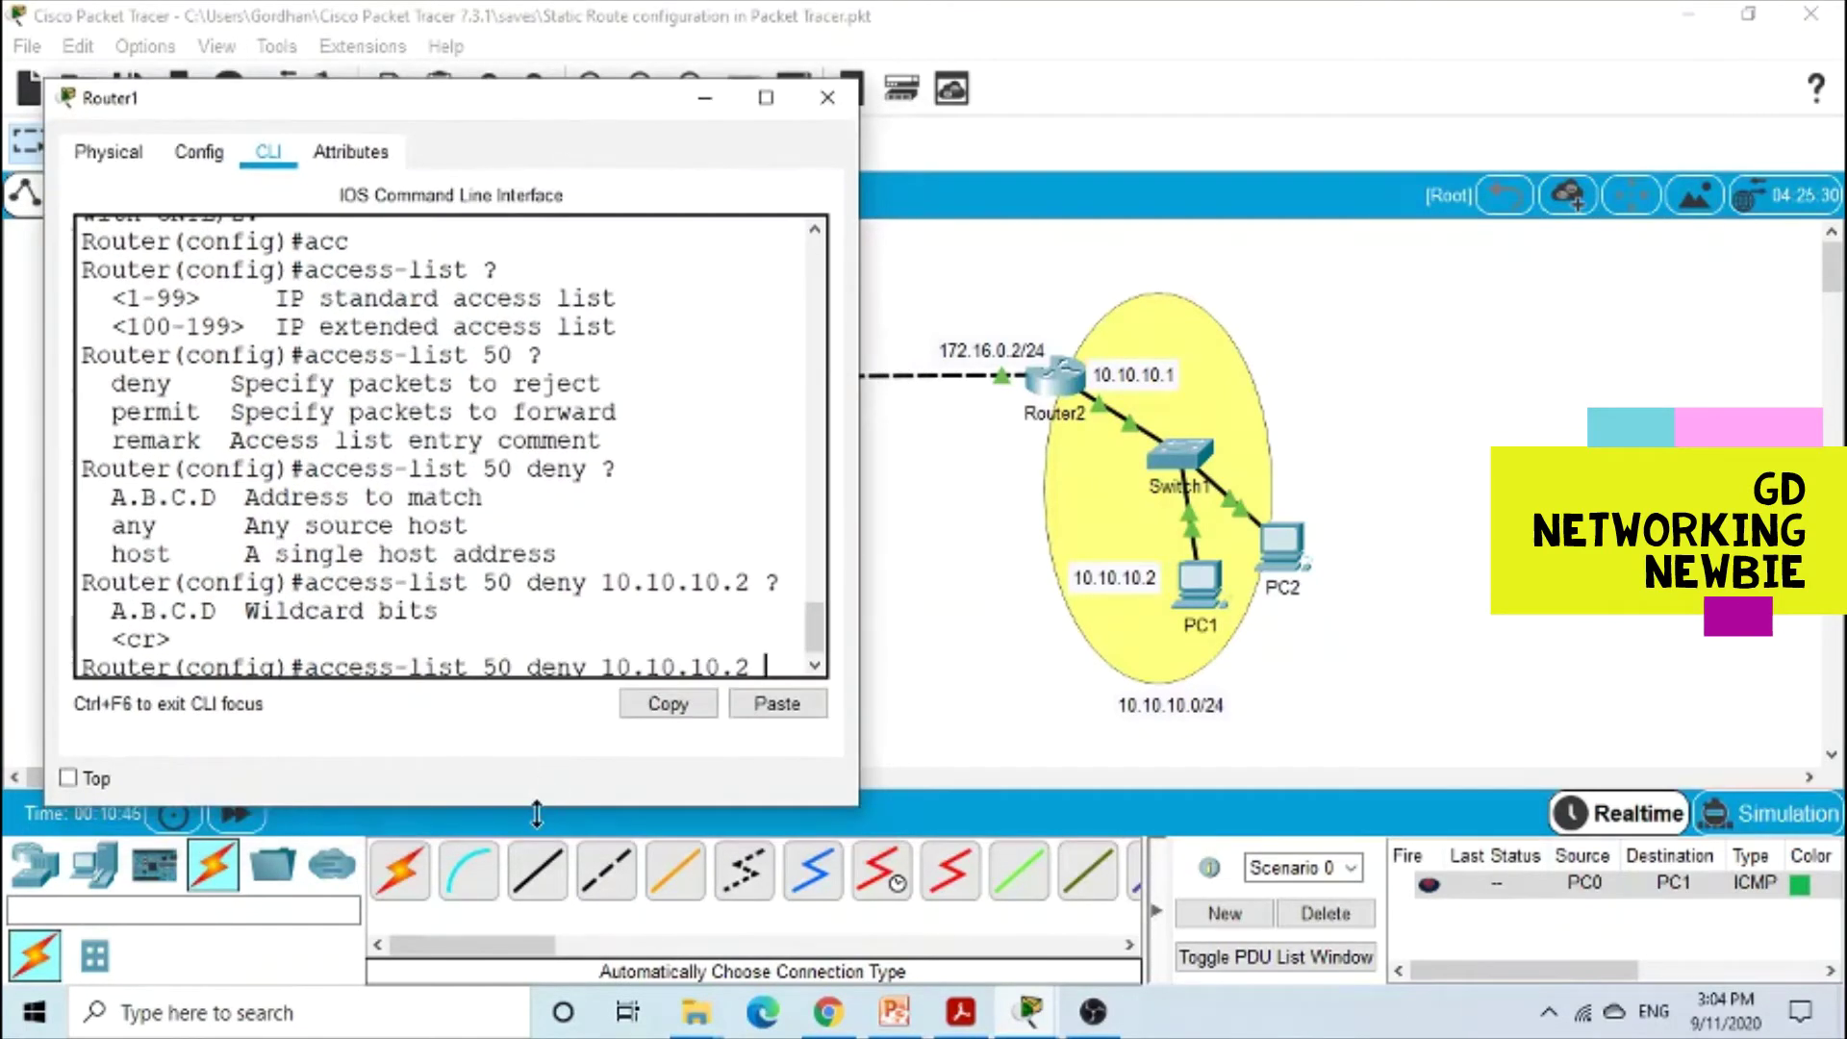
drag(534, 807, 535, 838)
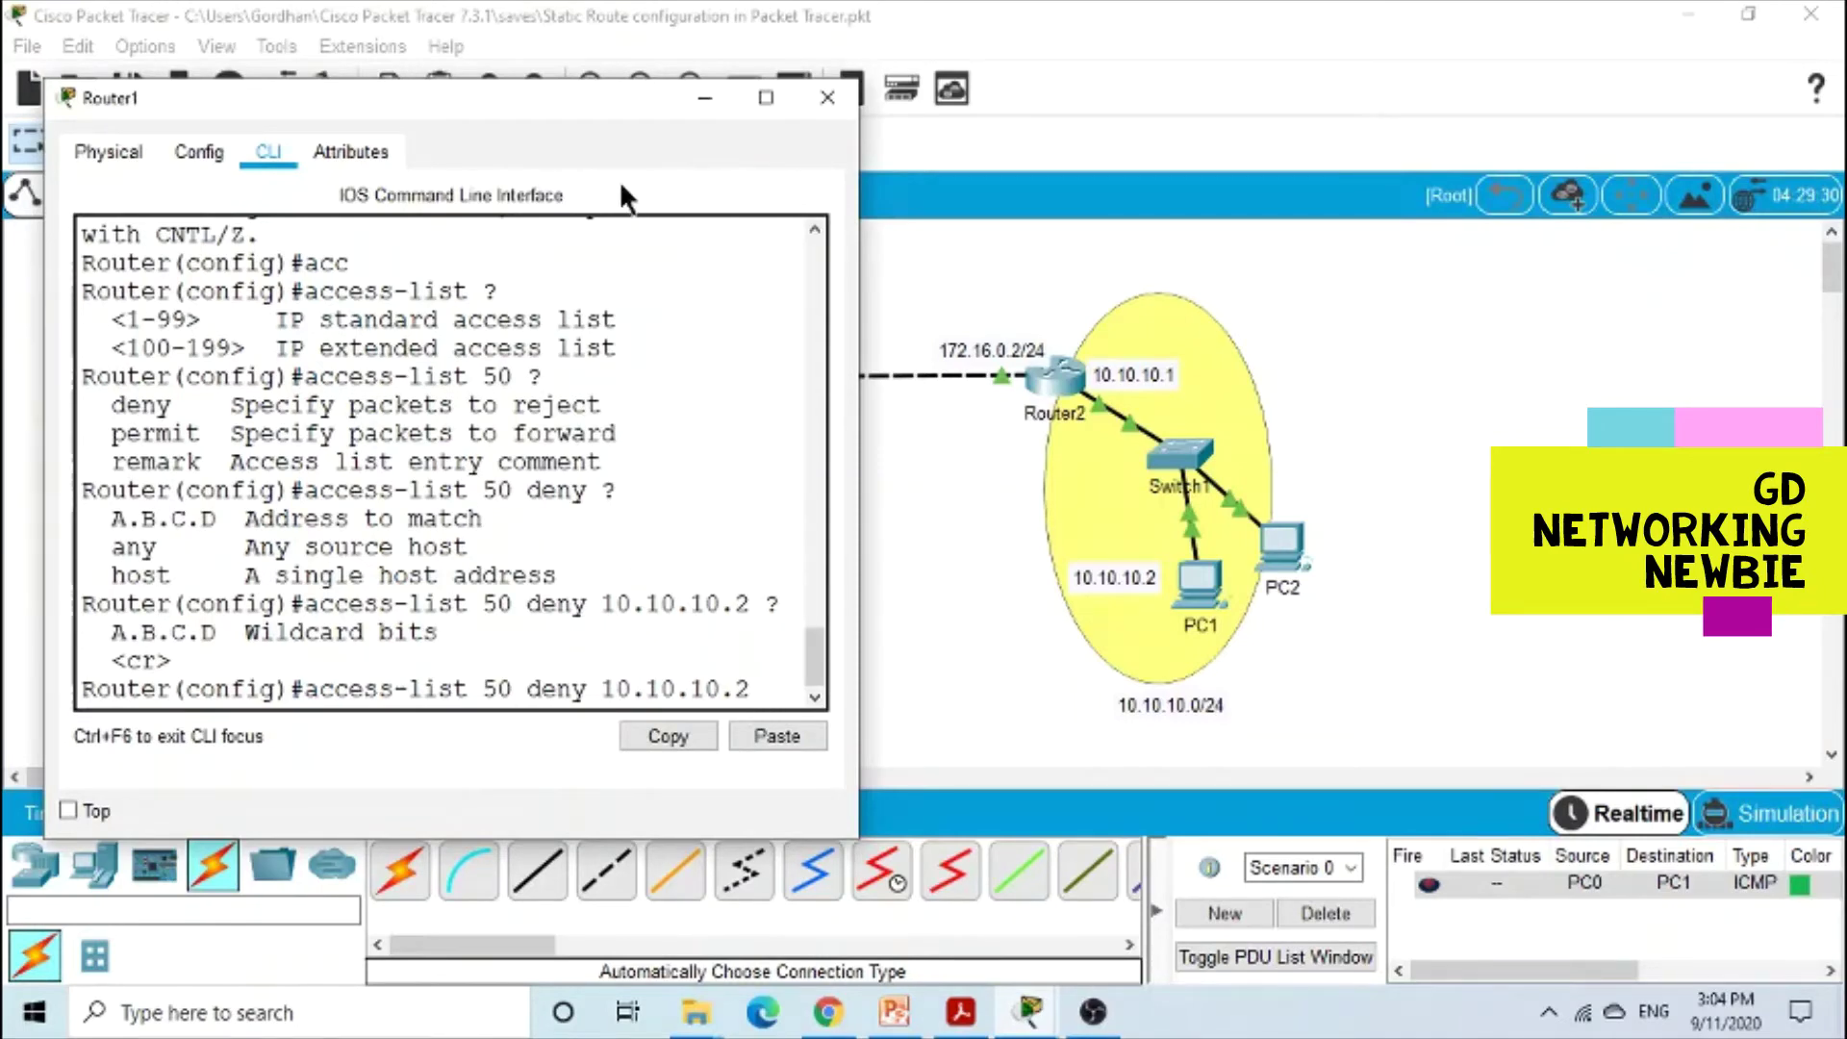
drag(586, 100, 598, 60)
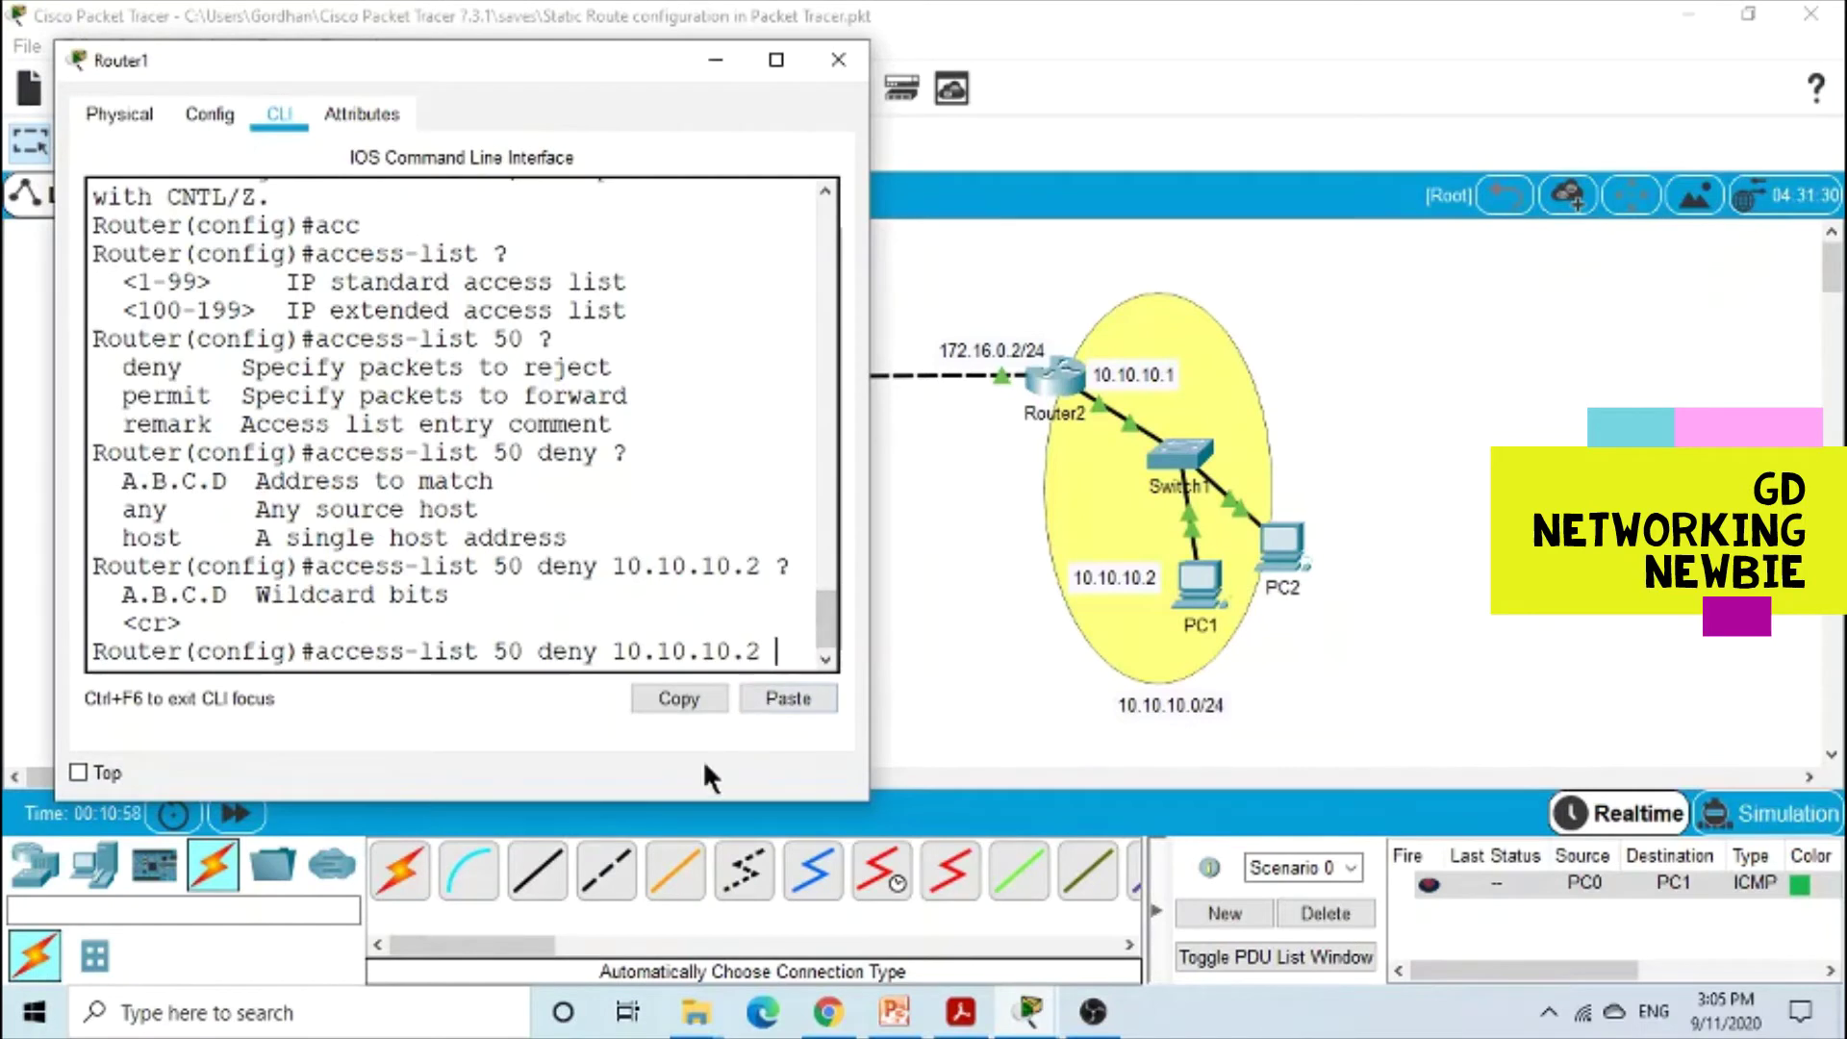
drag(704, 803, 705, 841)
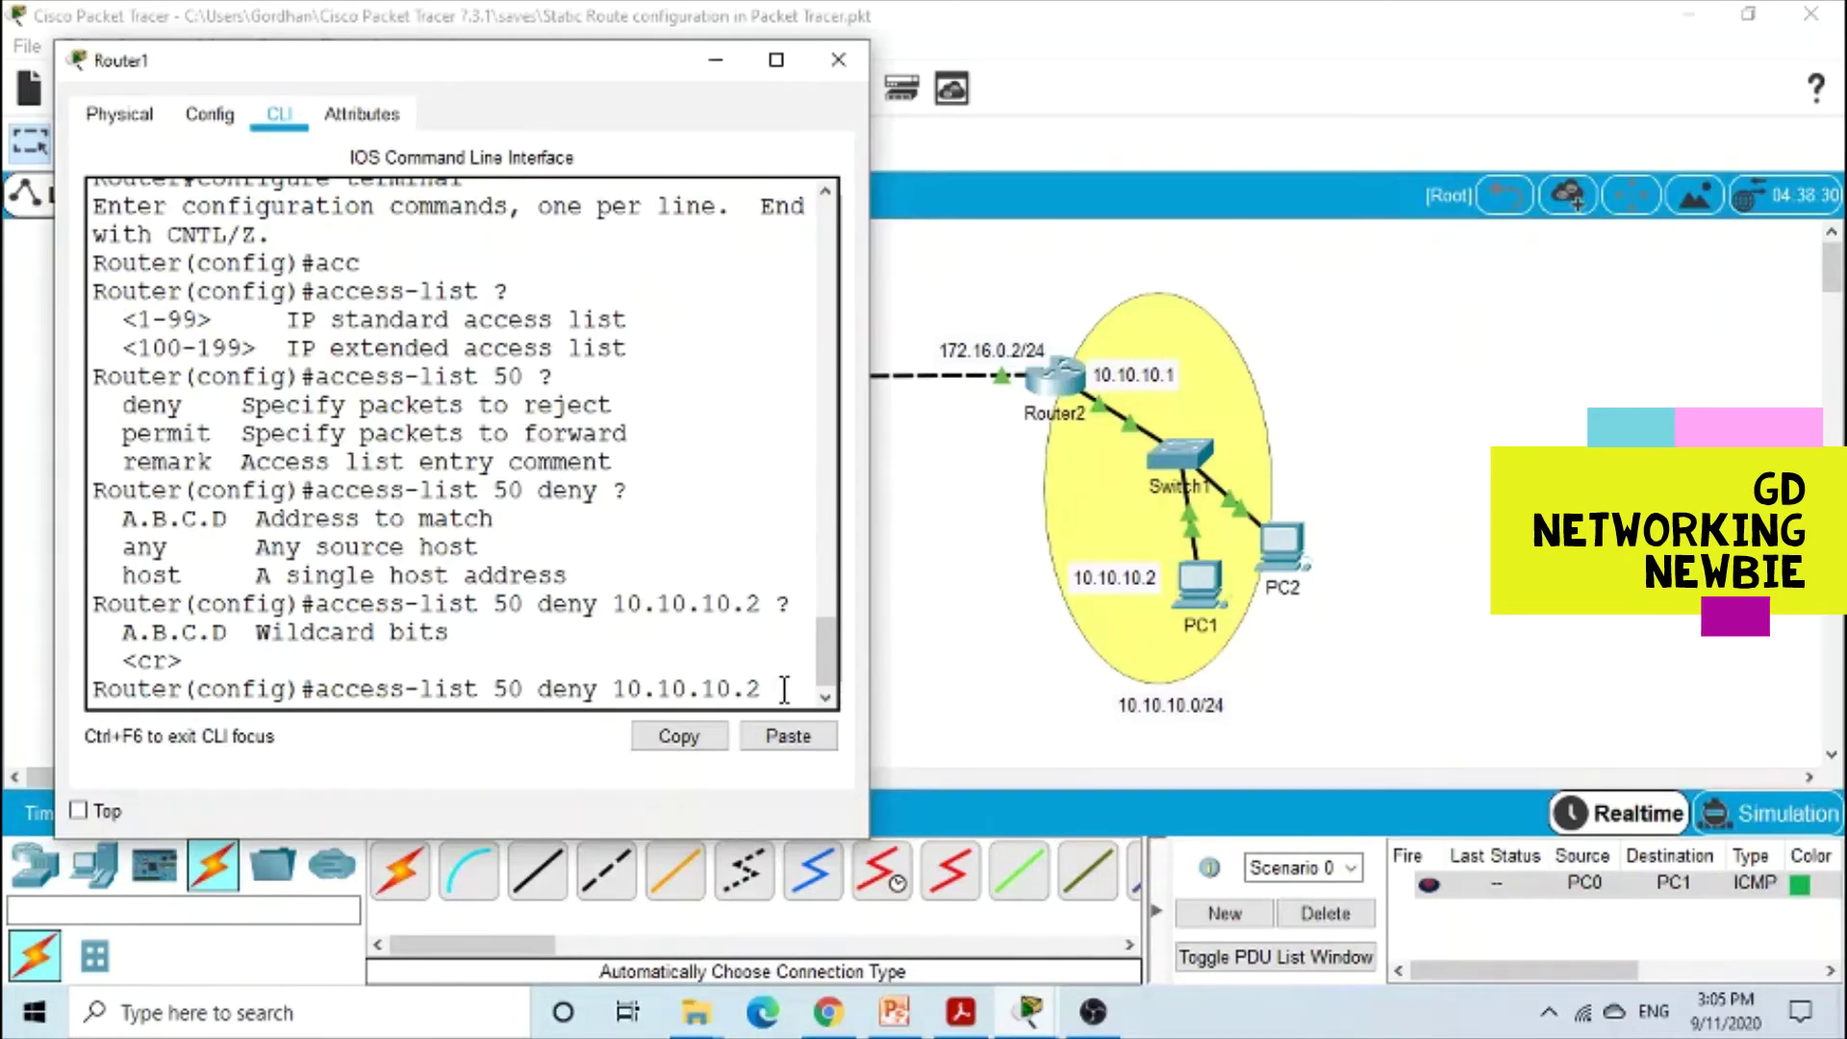
Step: Complete the access-list 50 deny entry for 10.10.10.2 with wildcard mask 0.0.0.0, check for further parameters and submit it
text(0.0.0.0)
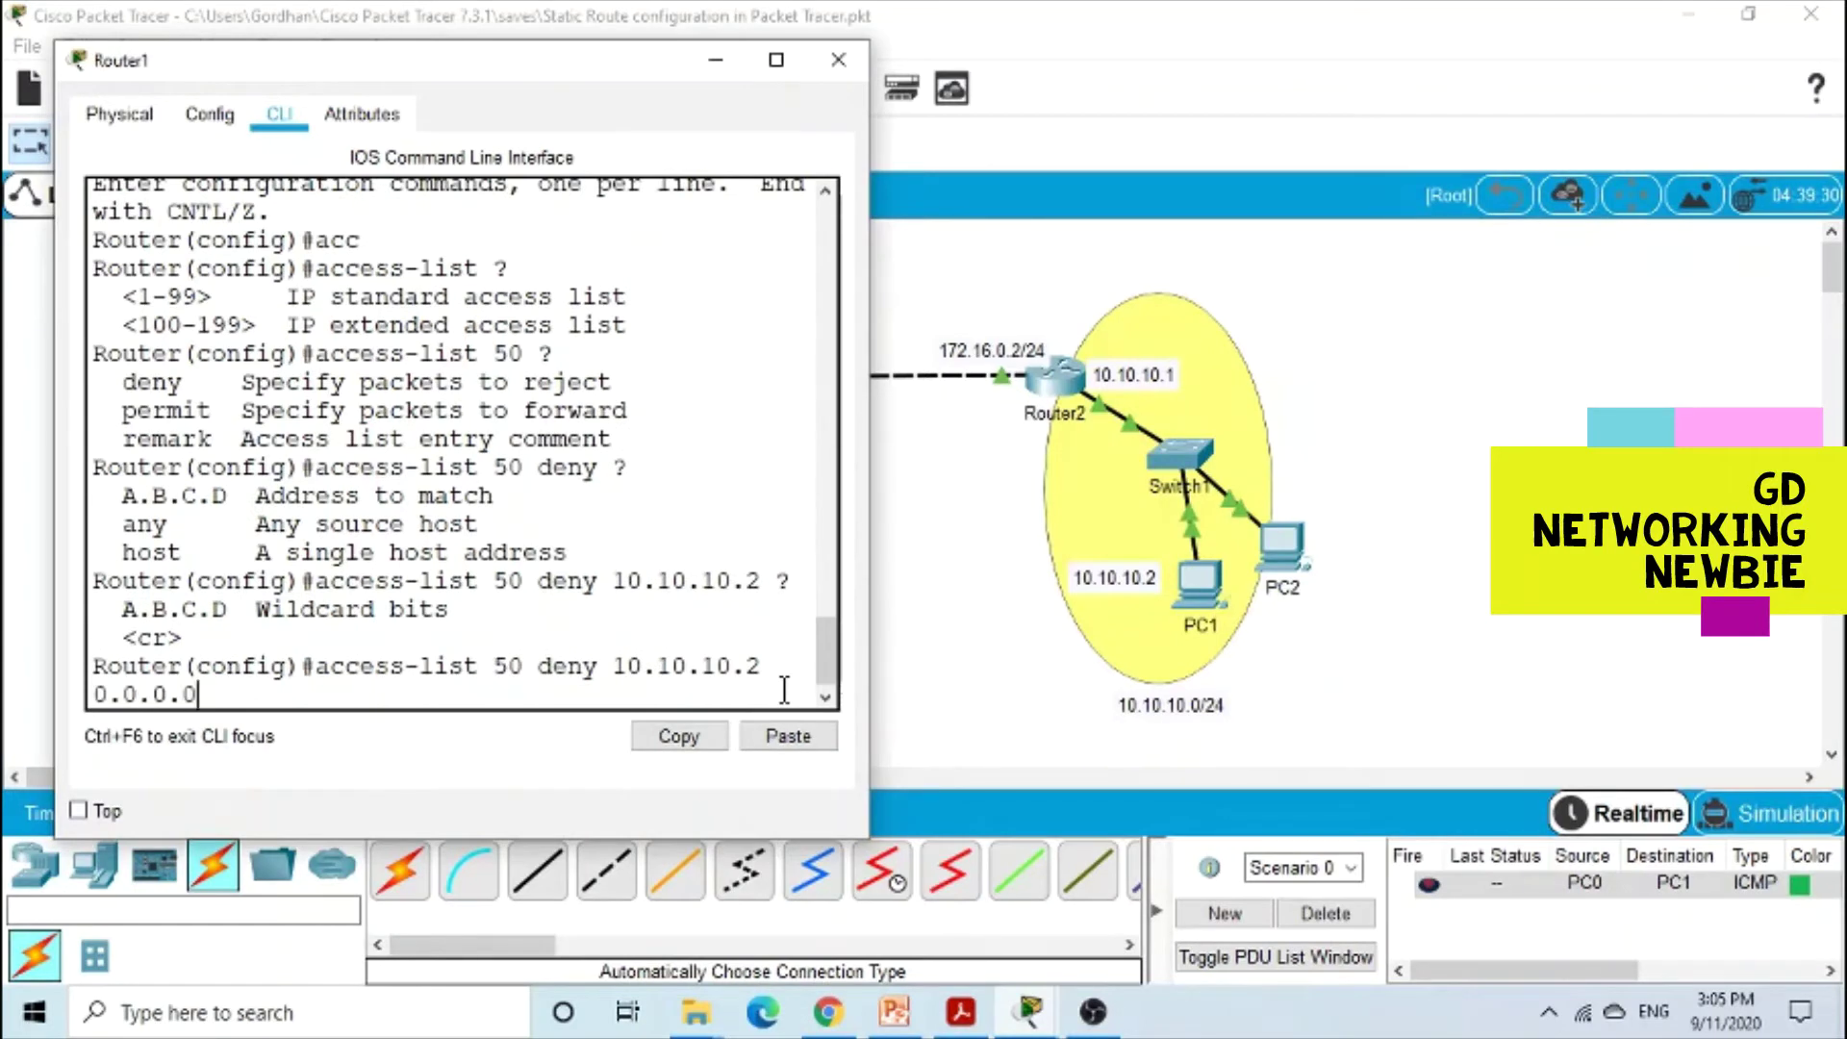
text( ?)
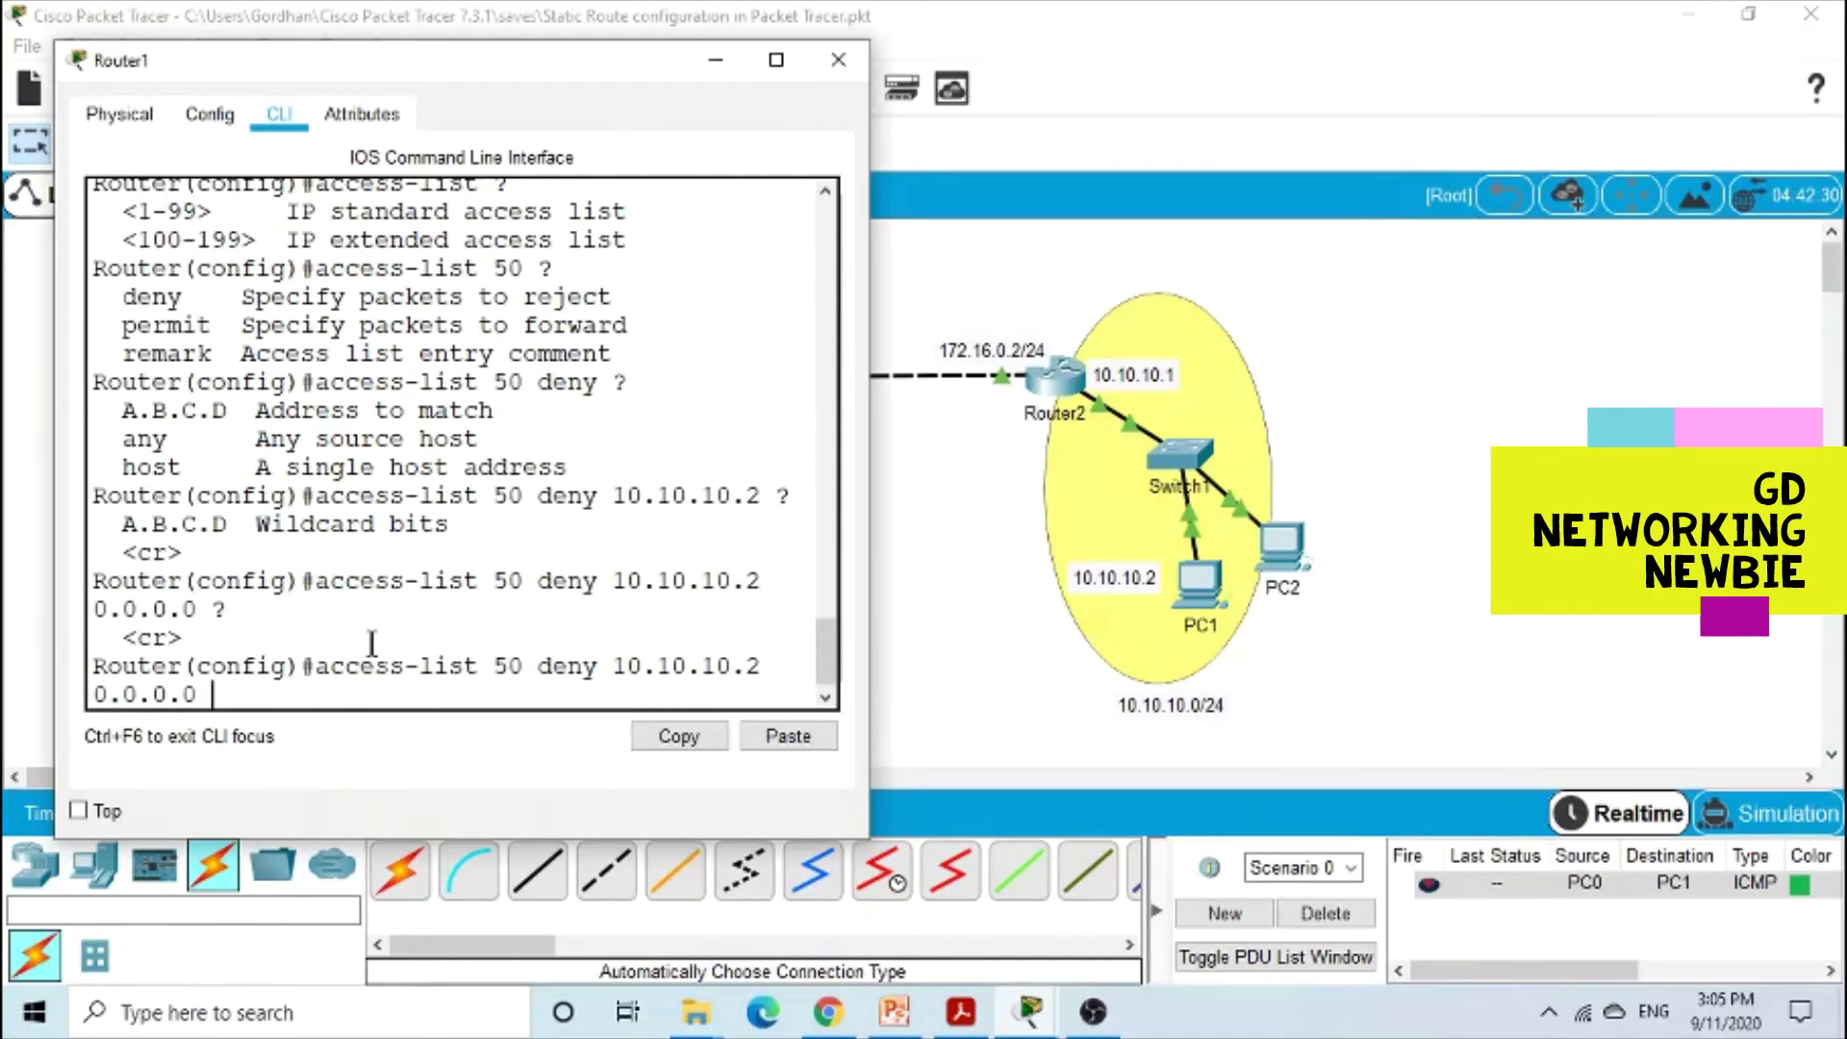
key(Return)
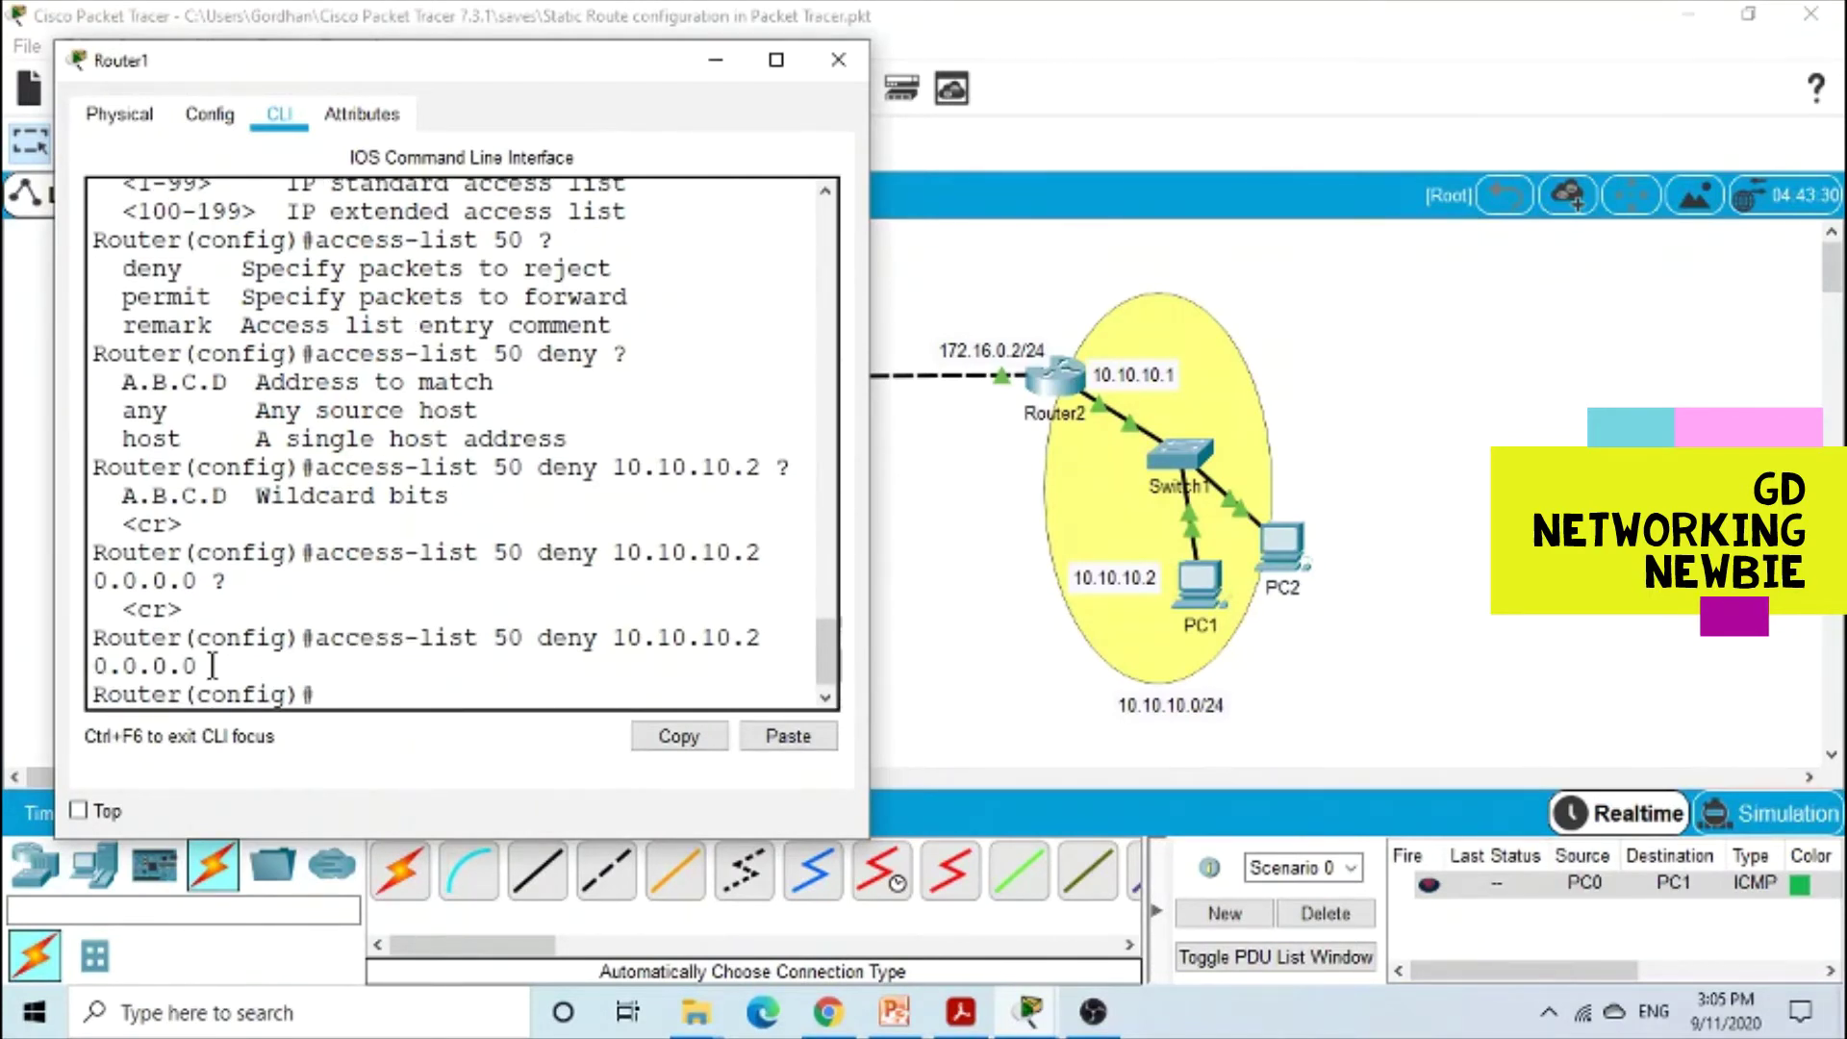
drag(211, 666, 93, 665)
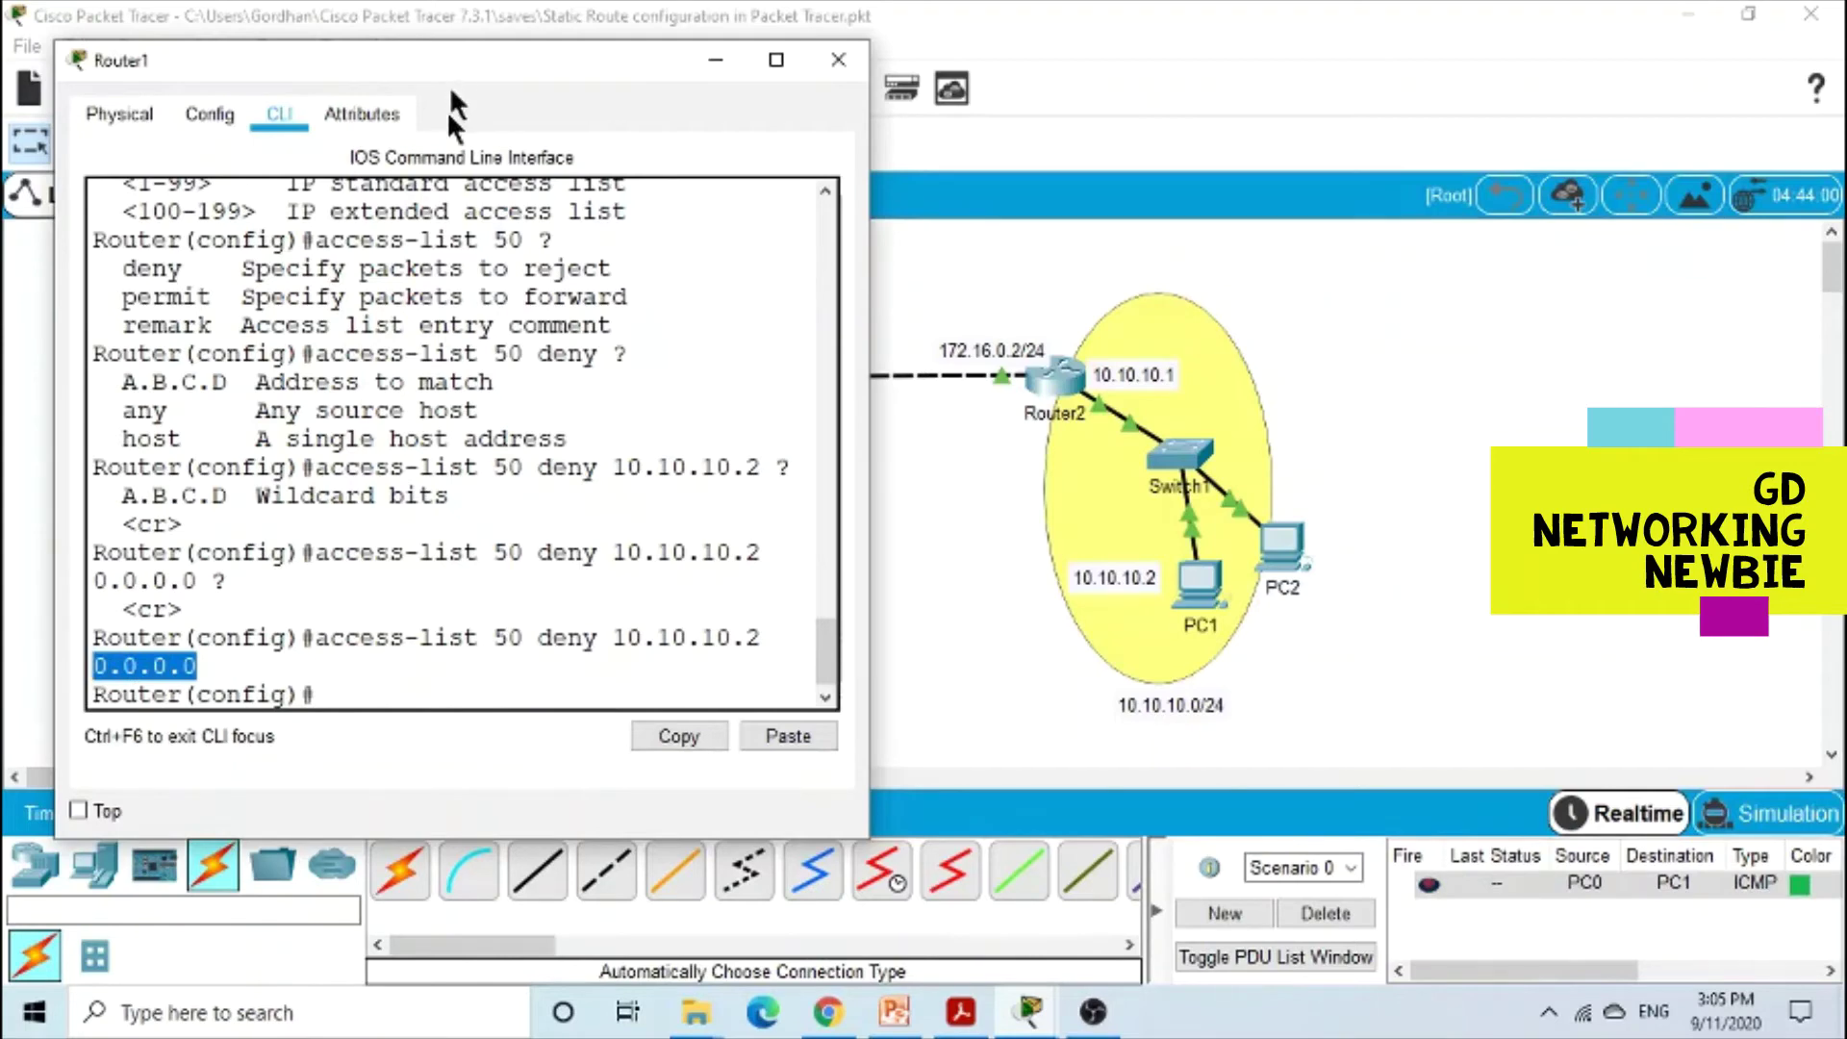
Step: Review the denied source address 10.10.10.2 in the access-list 50 entry against the network topology
drag(455, 67, 398, 542)
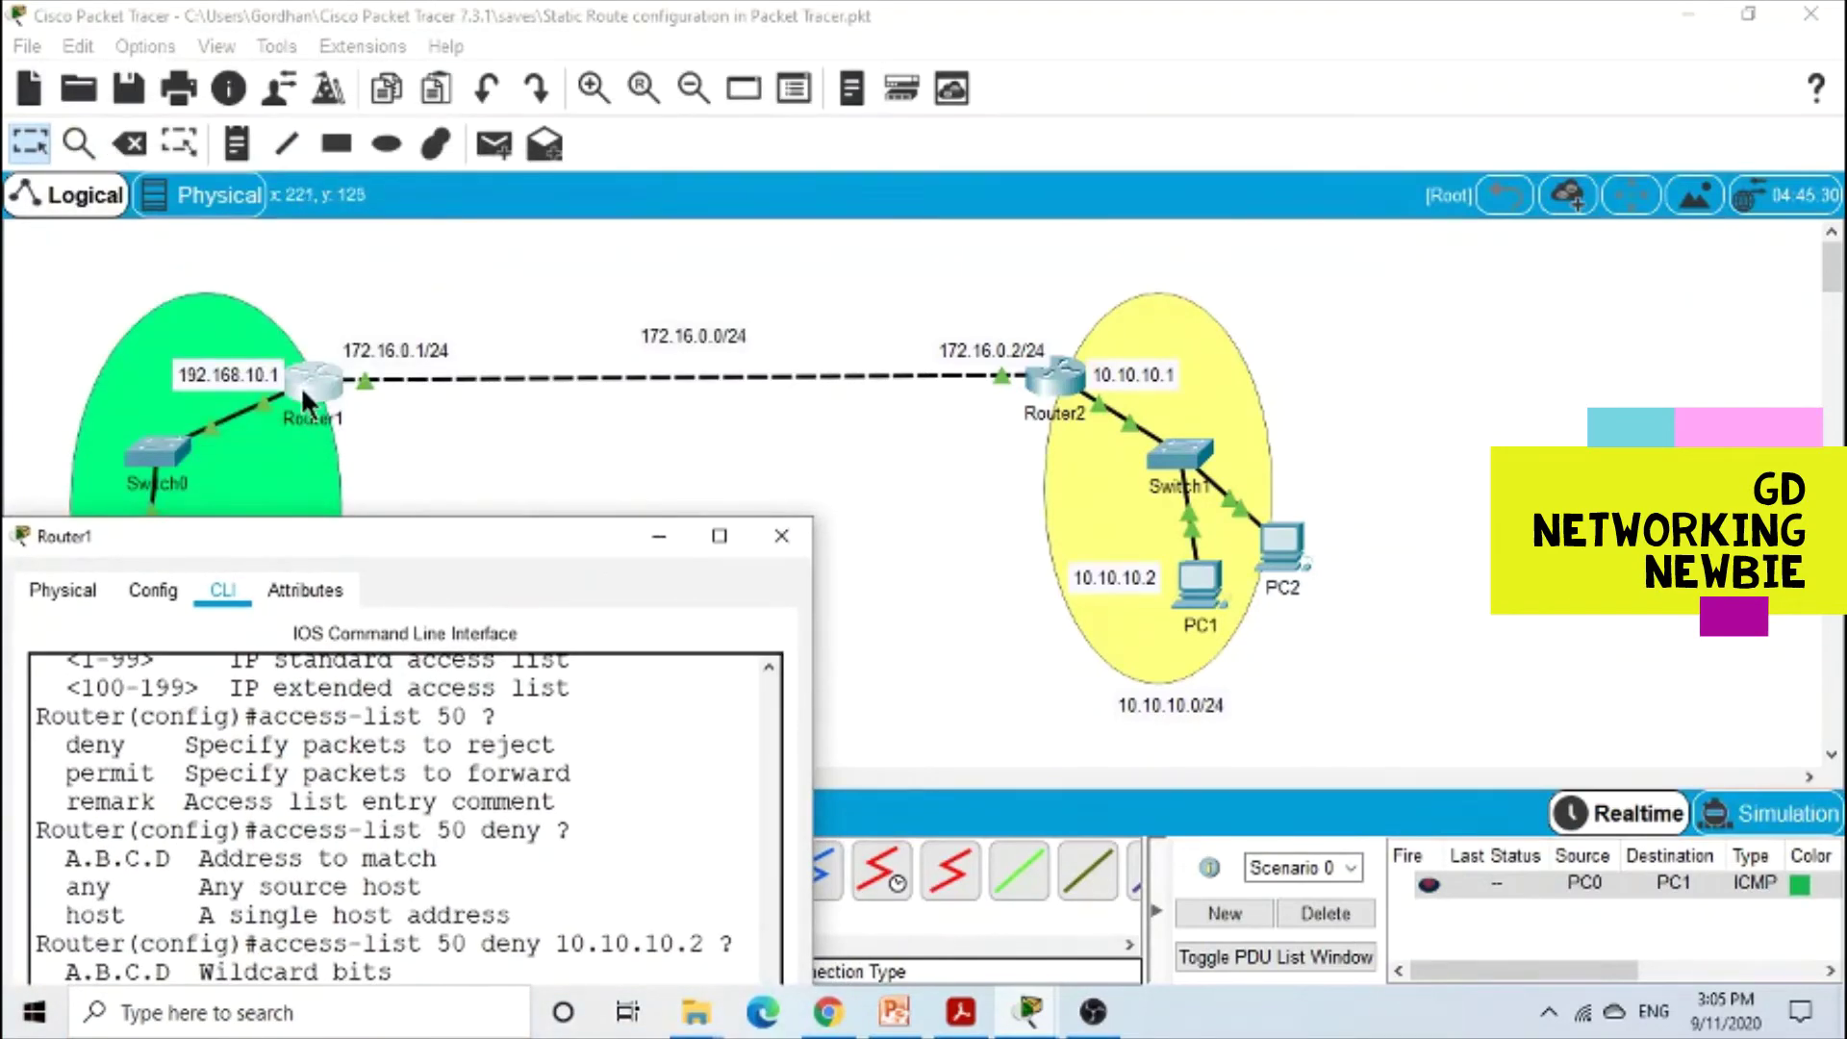
drag(414, 539, 421, 216)
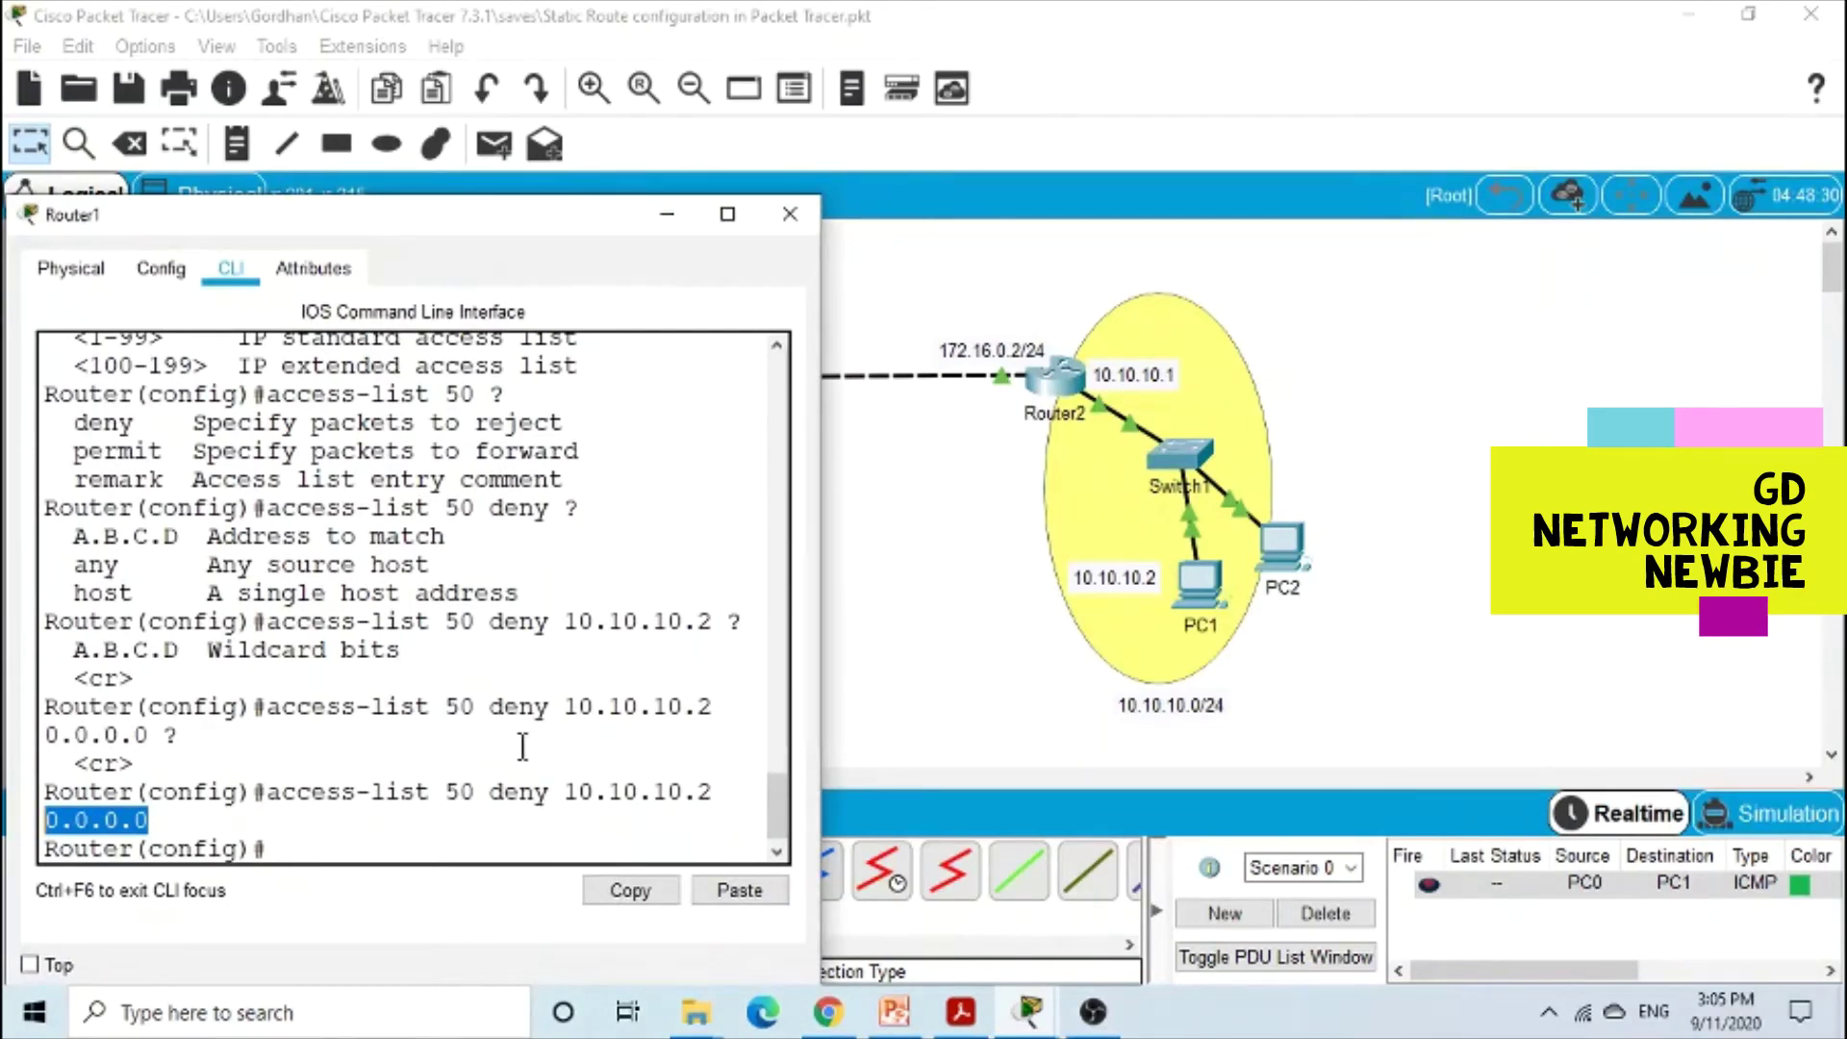
click(569, 707)
drag(573, 708, 714, 710)
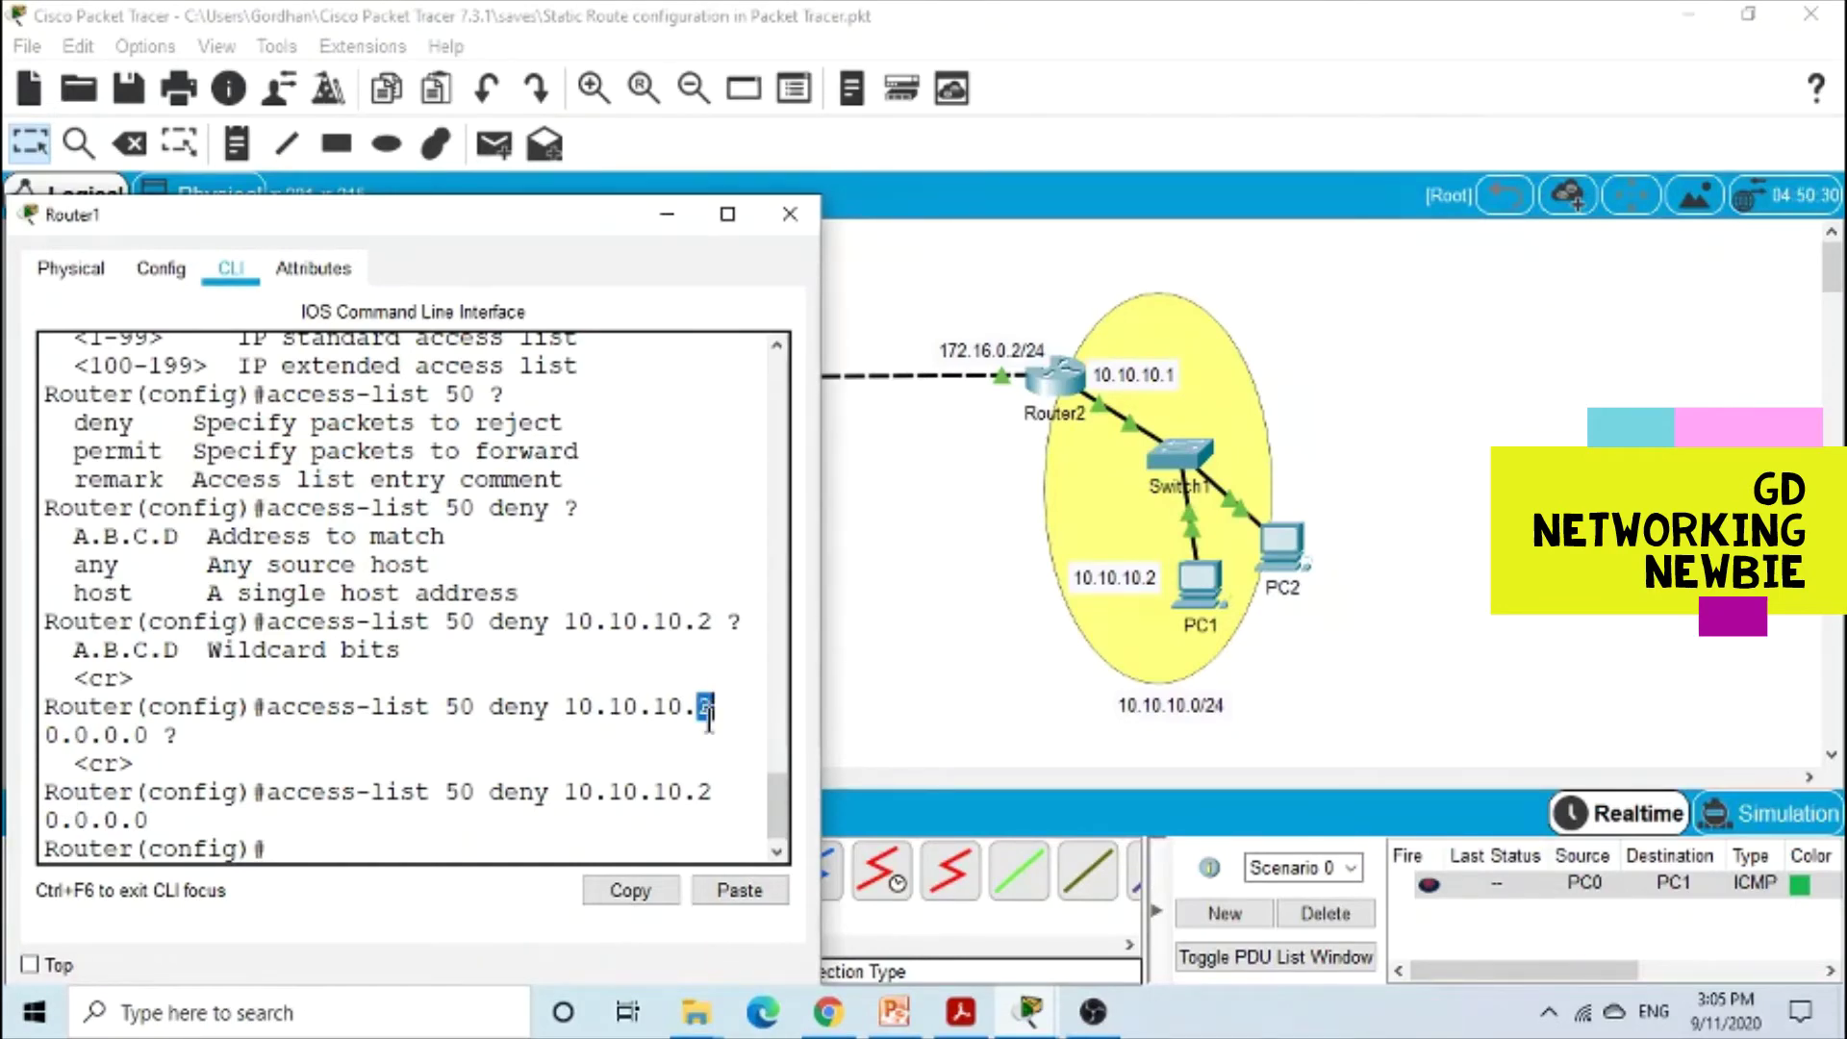
click(304, 854)
drag(538, 217, 595, 73)
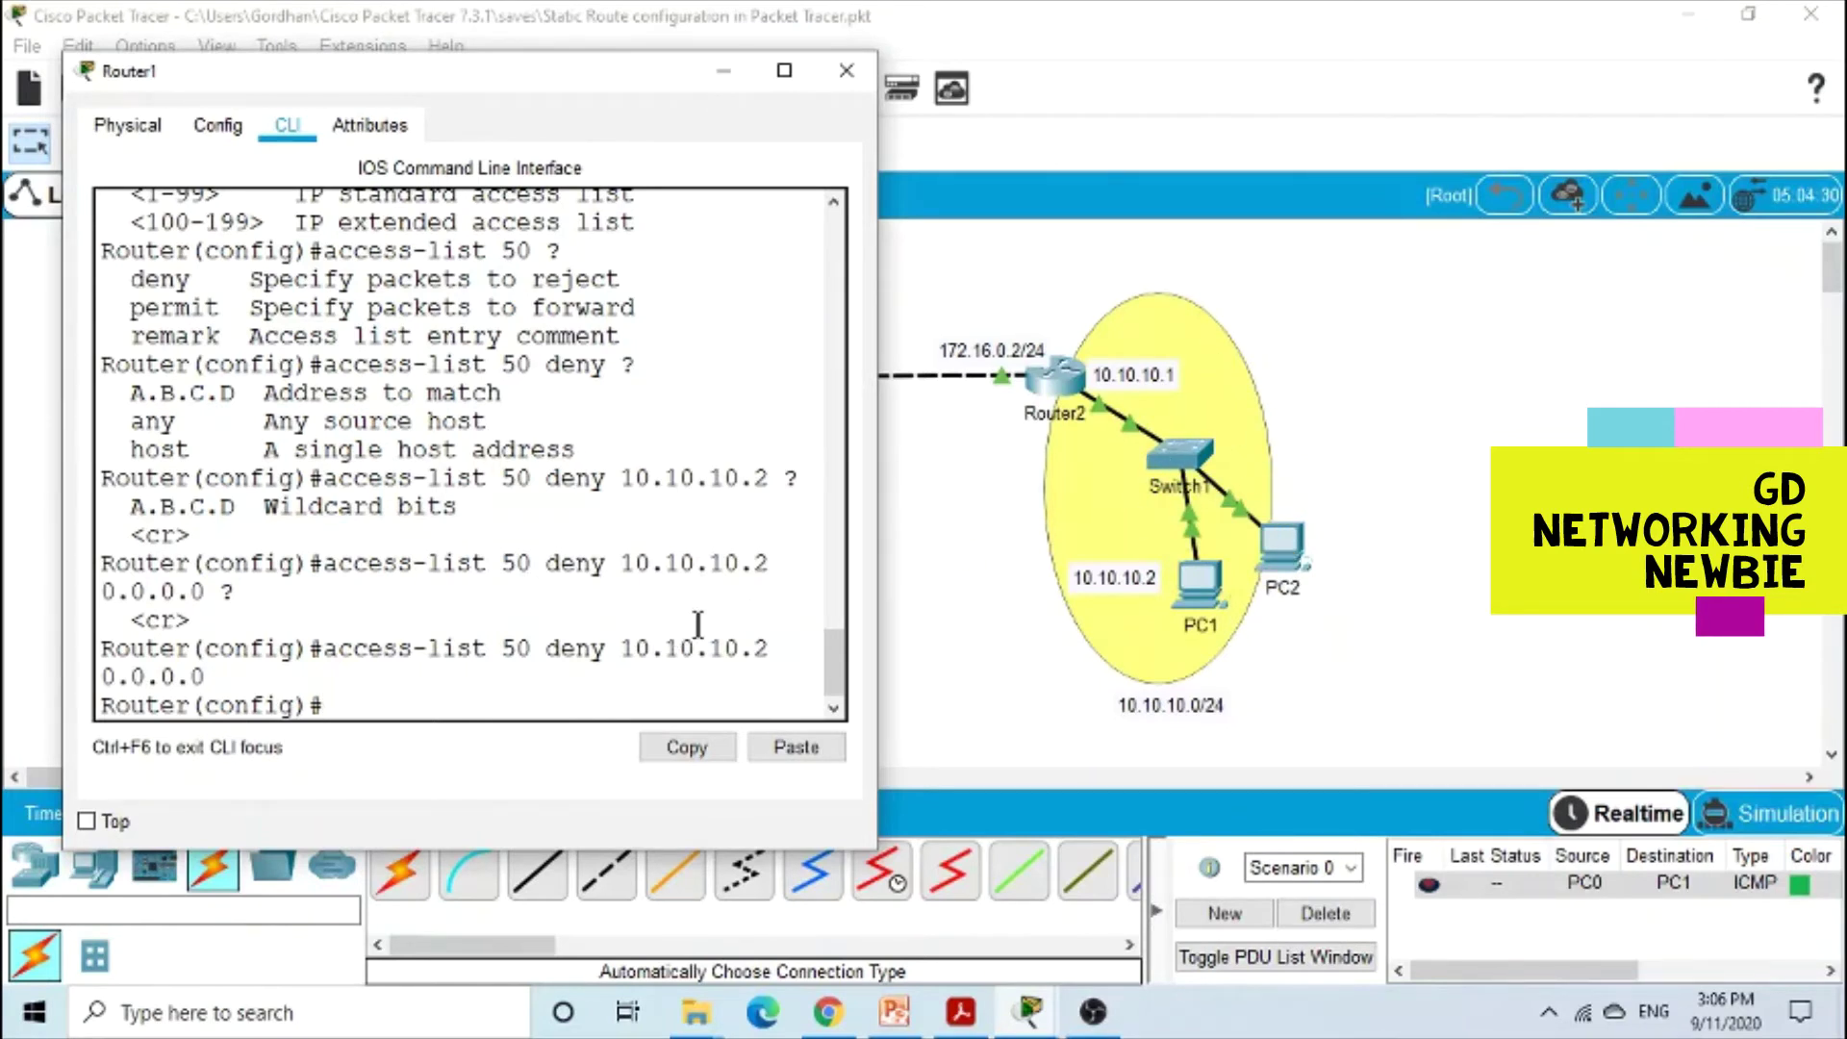
Step: Add an access-list 50 entry that permits any other source and submit it
text(acc)
key(Tab)
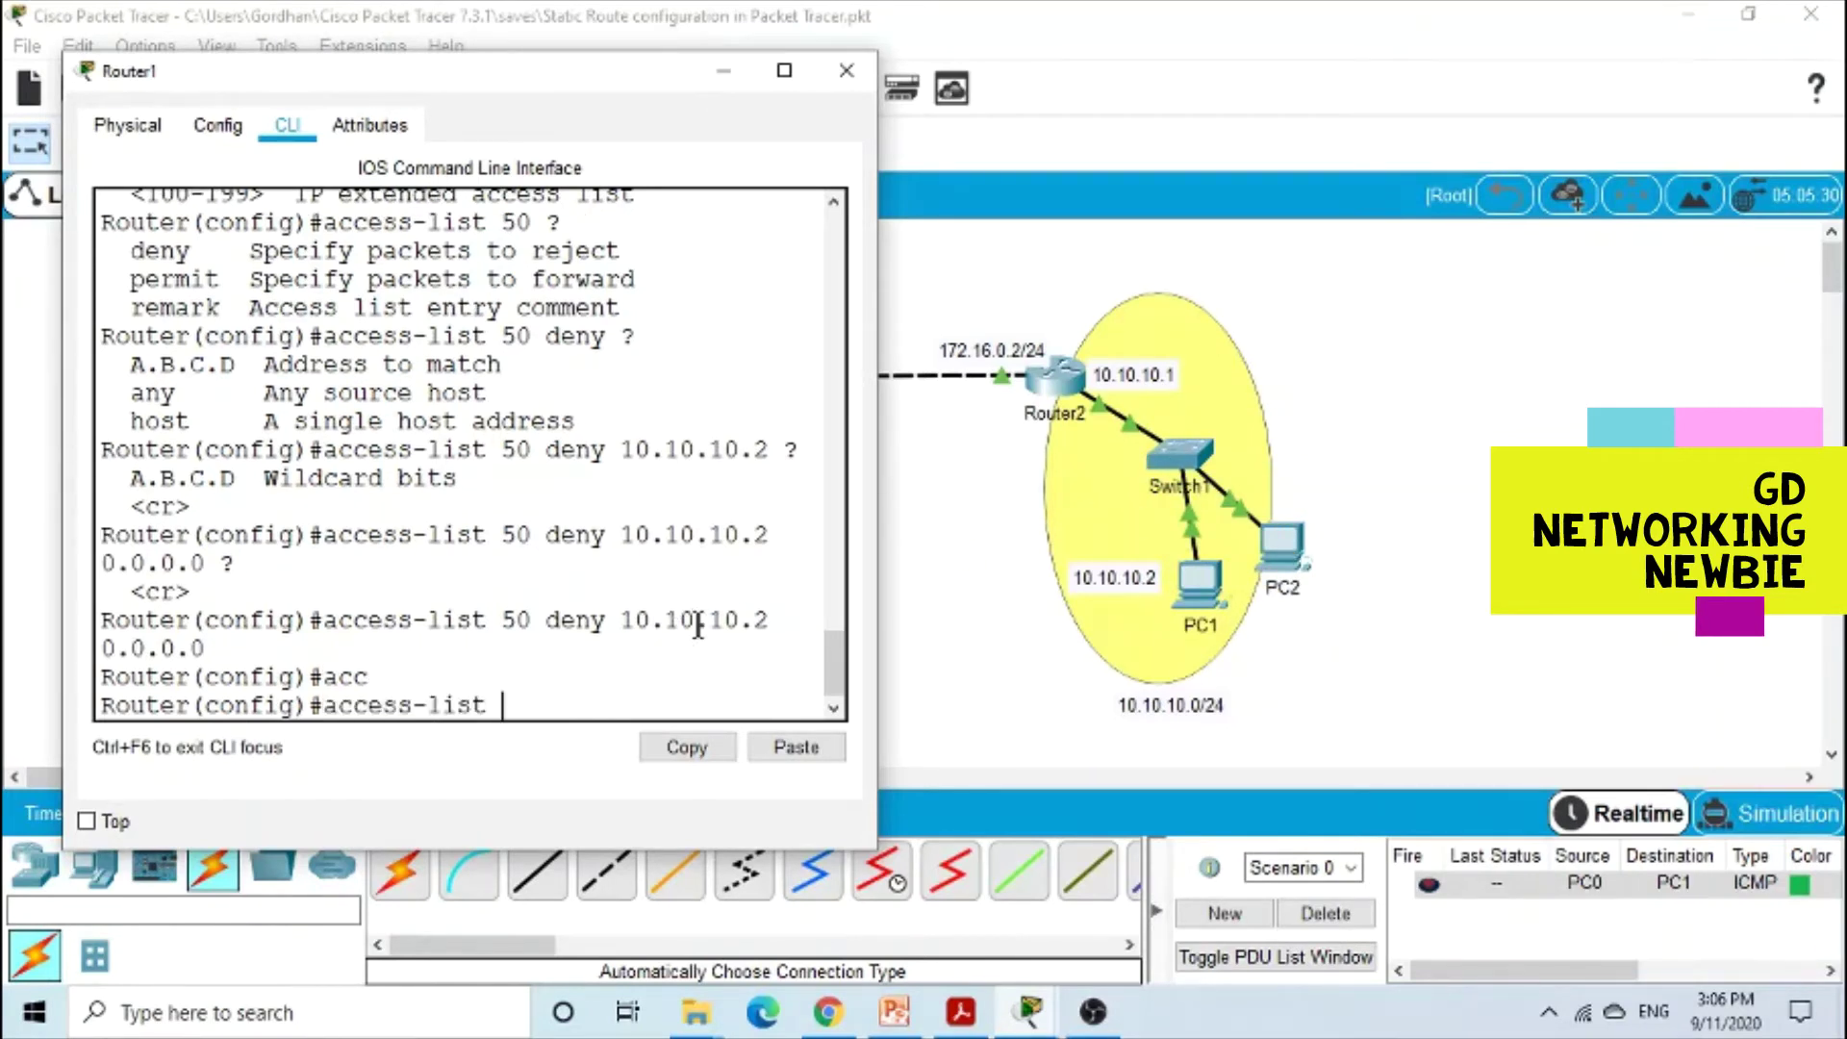
text(50 perm)
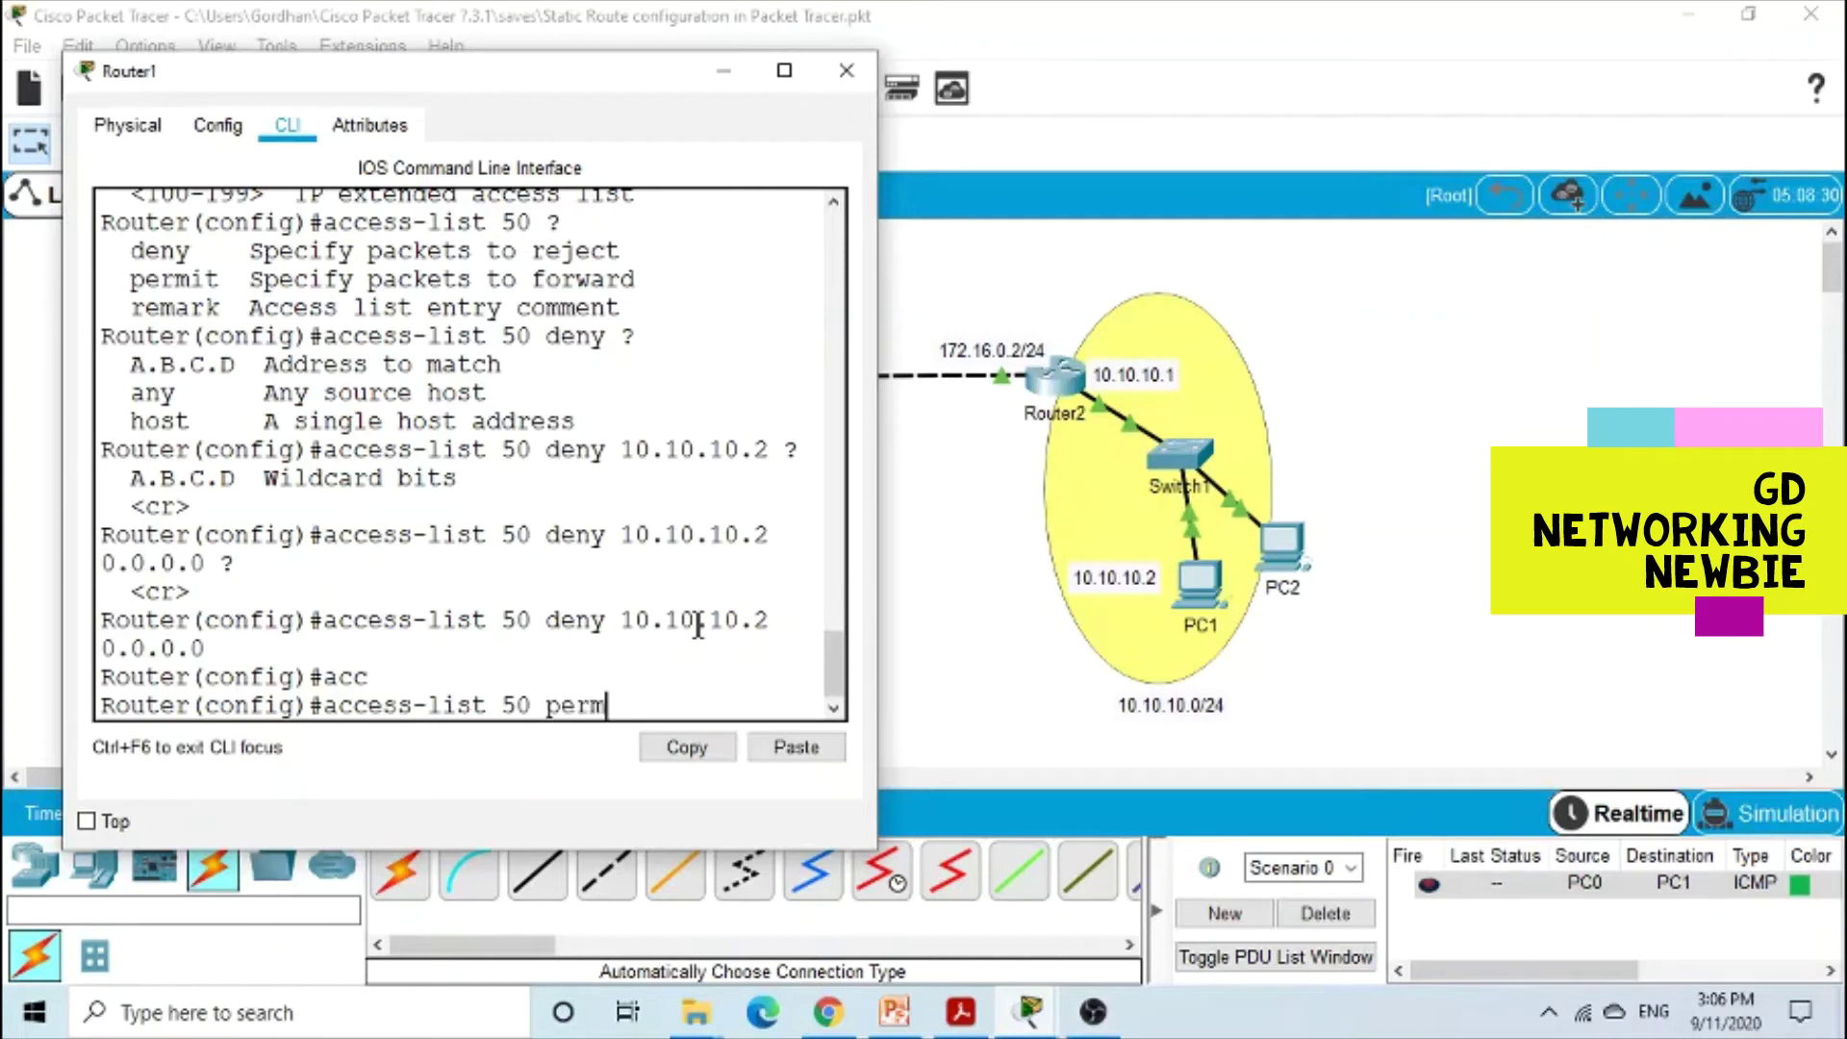
text(it any)
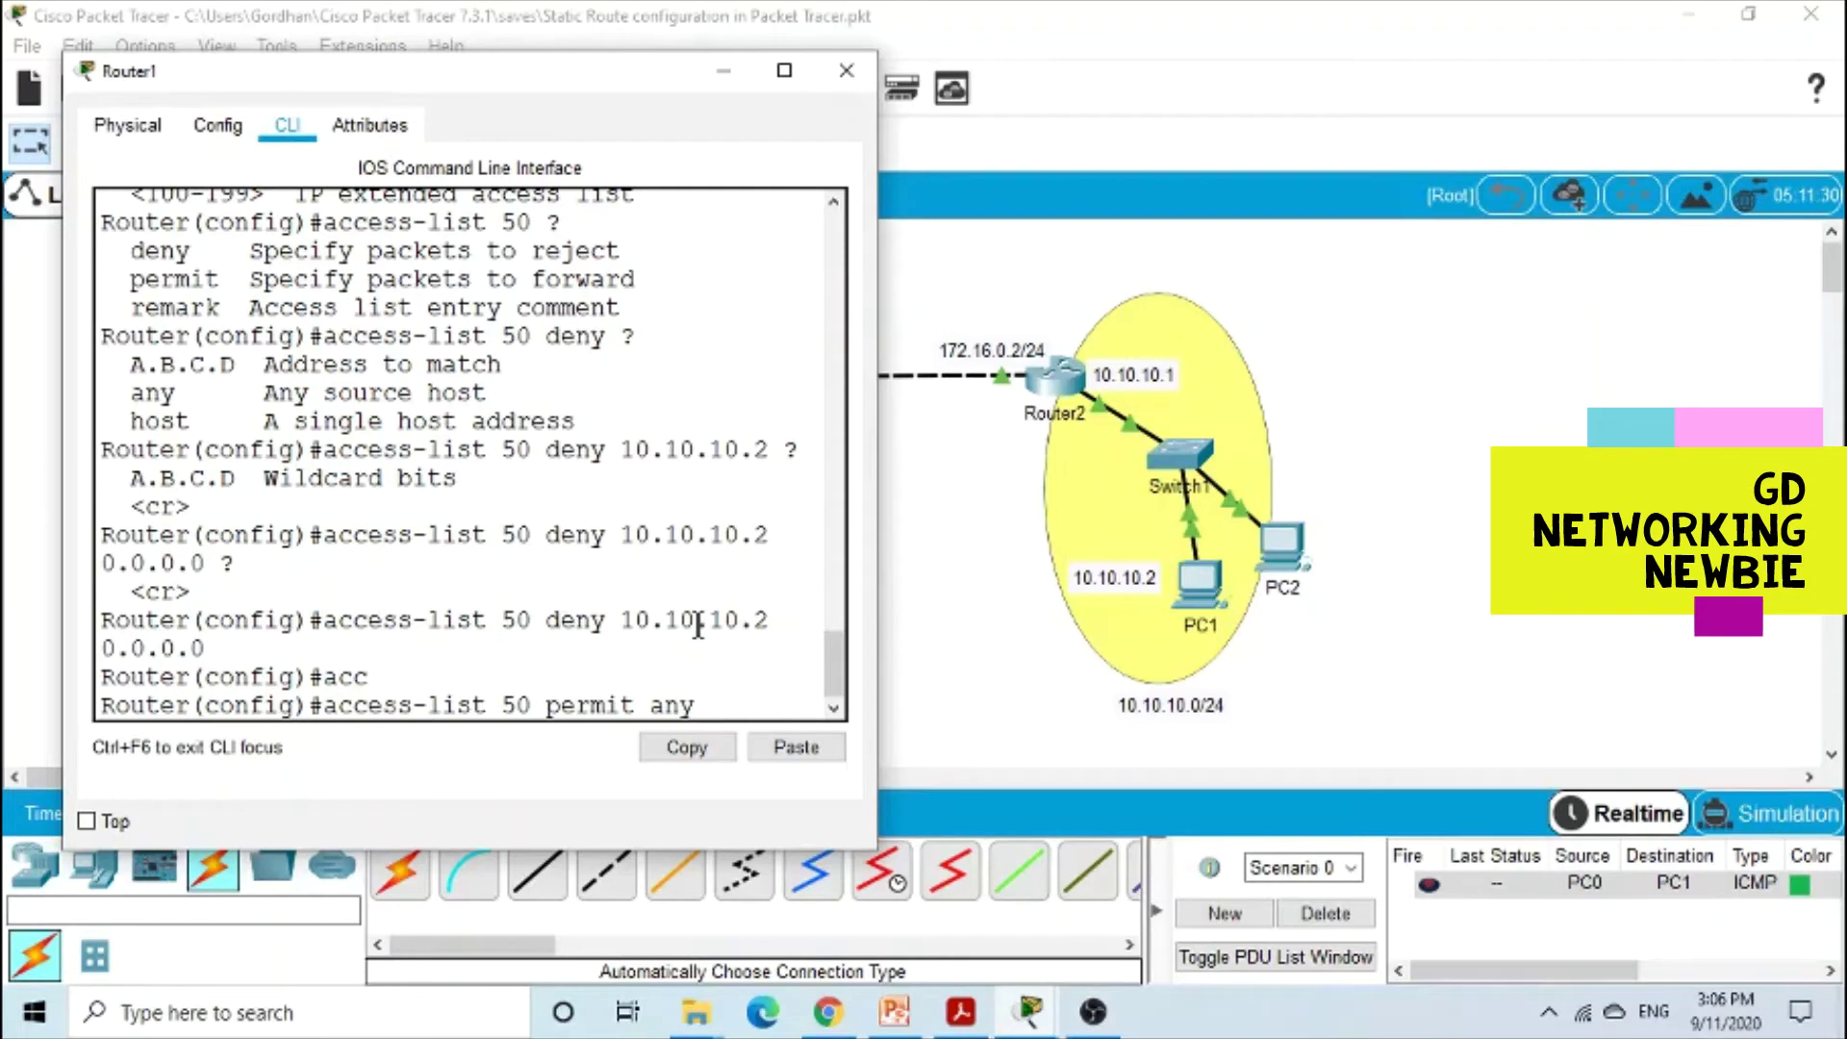
drag(322, 620, 692, 616)
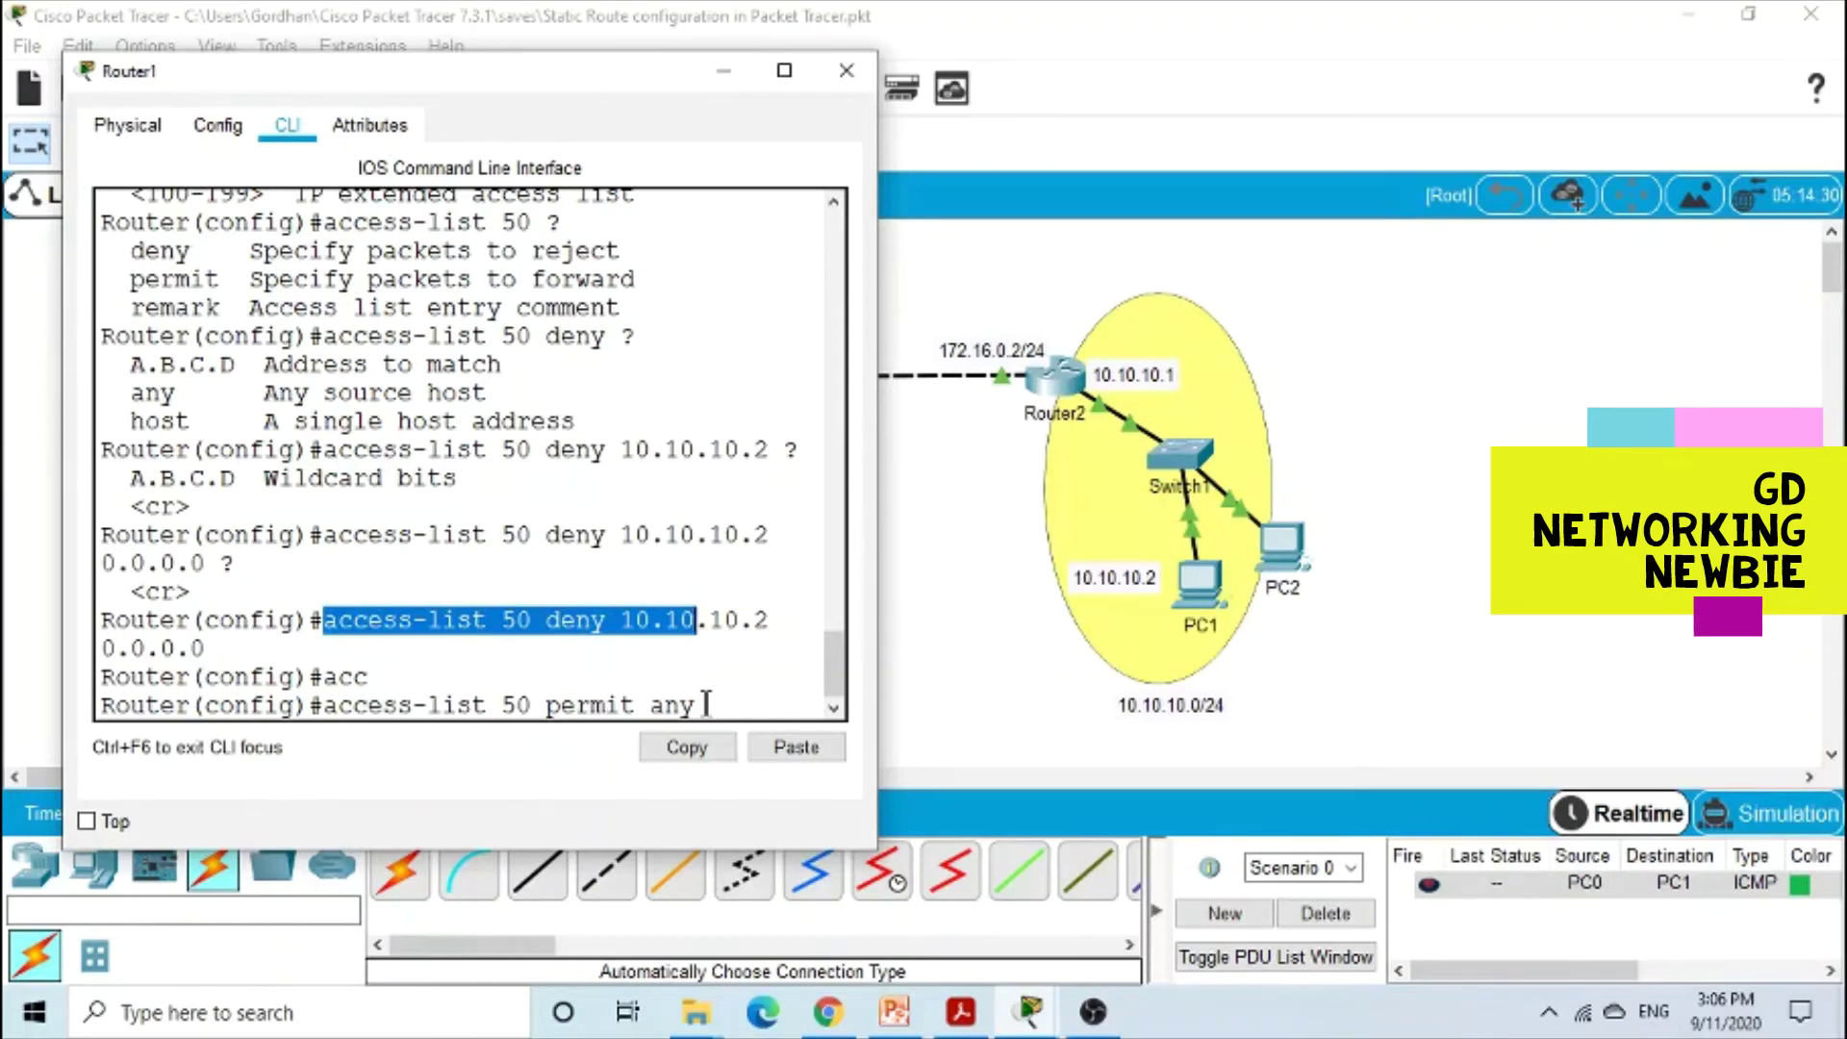
click(705, 703)
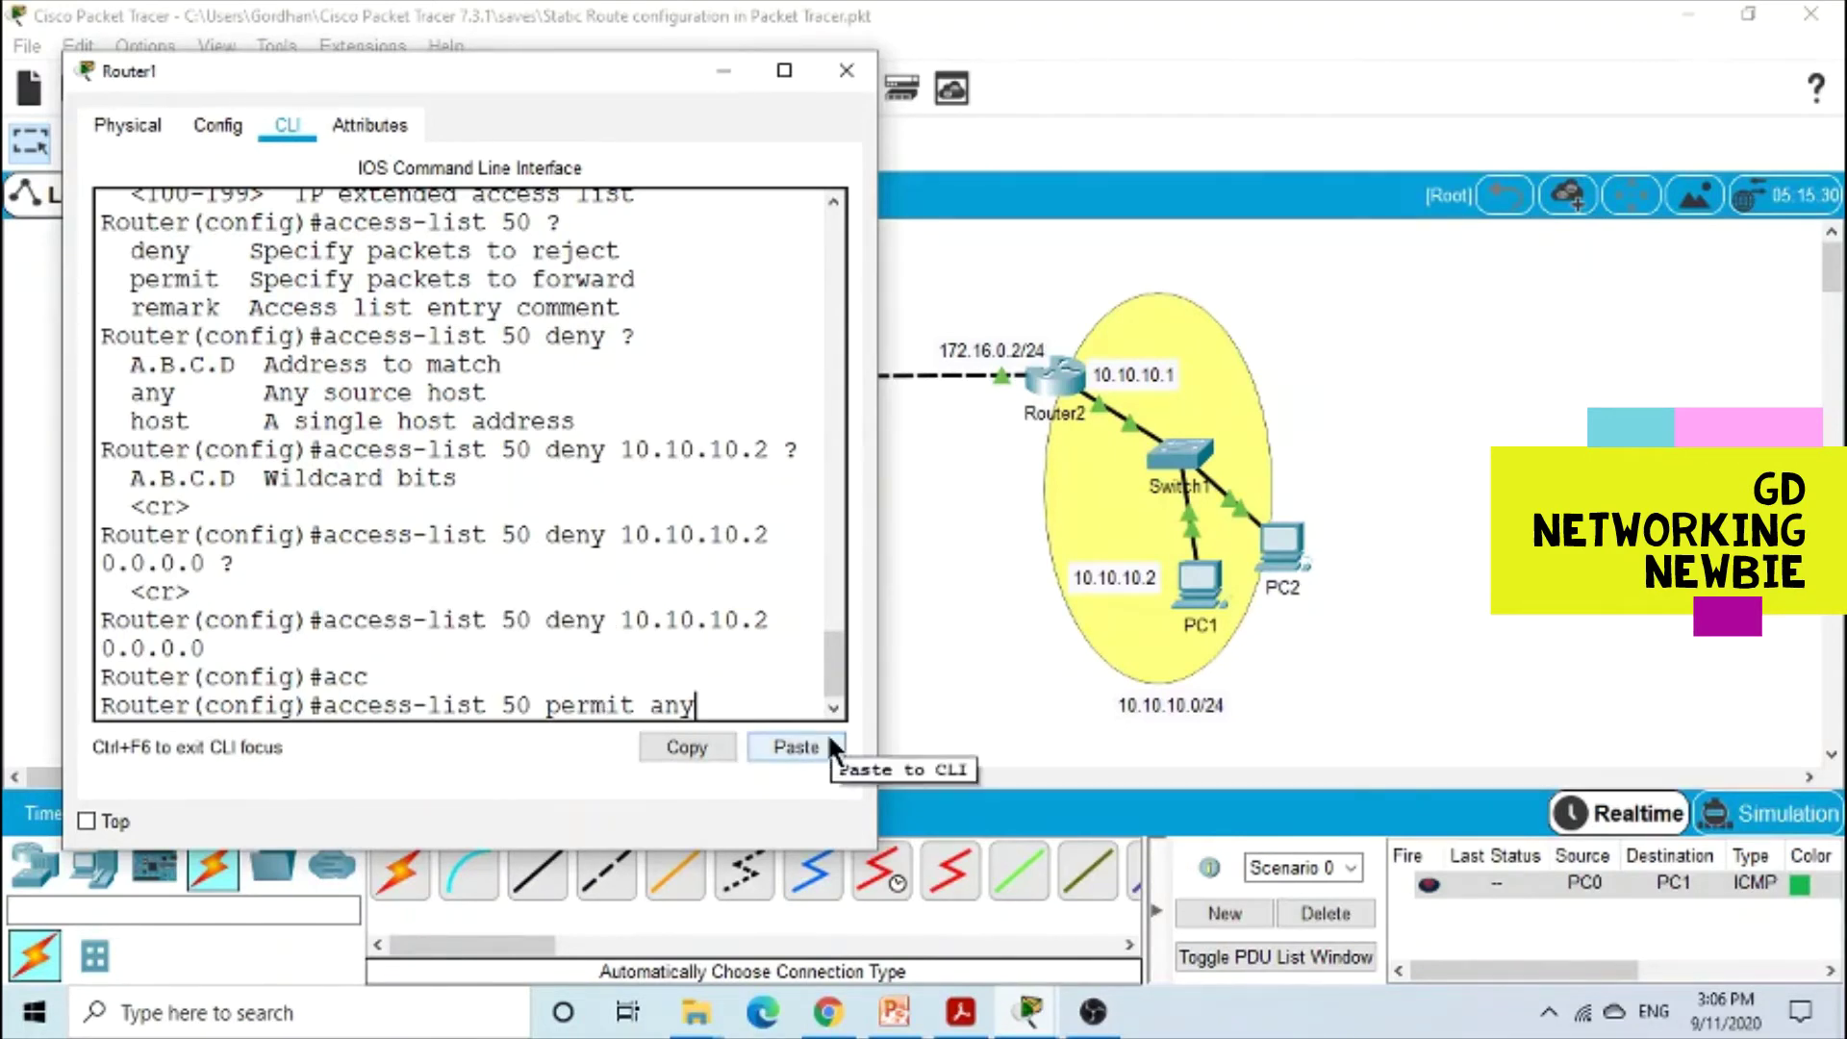
key(Return)
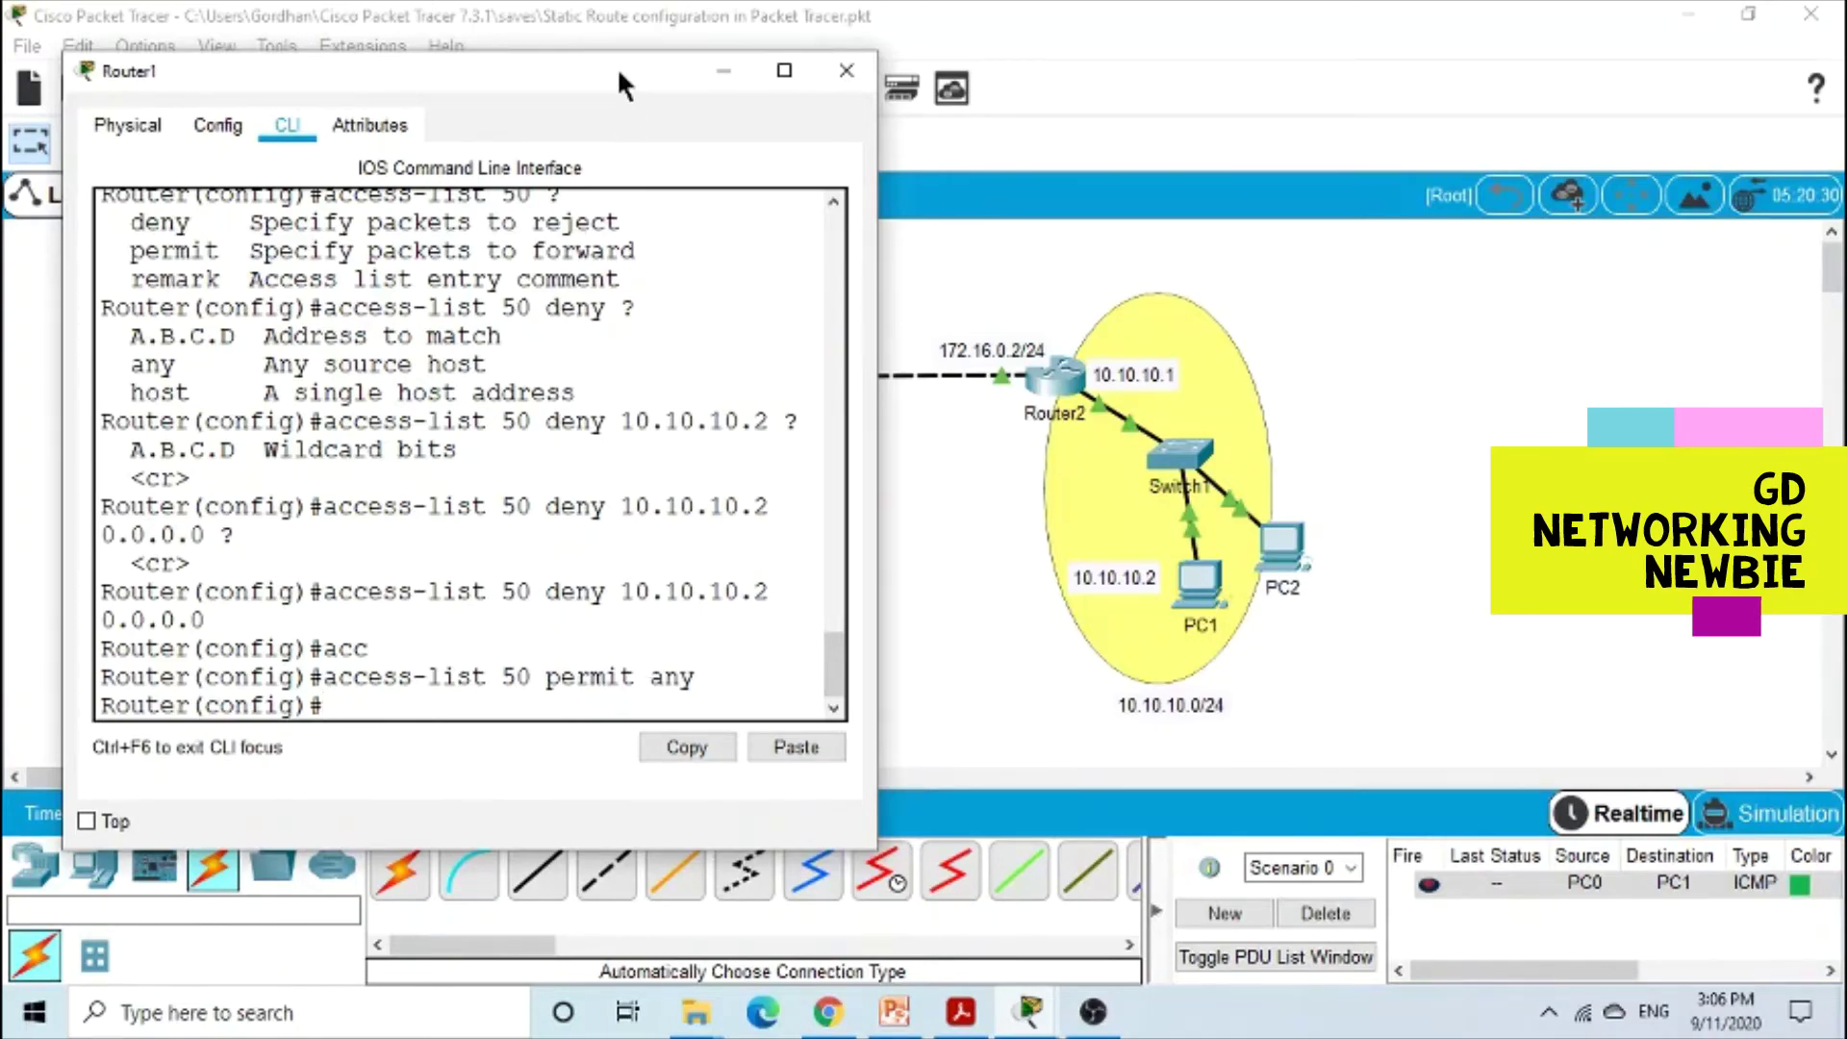
Step: Reposition Router1's window to expose the 192.168.10.0/24 side and enter configuration of interface gigabitEthernet 0/1
drag(618, 71, 975, 329)
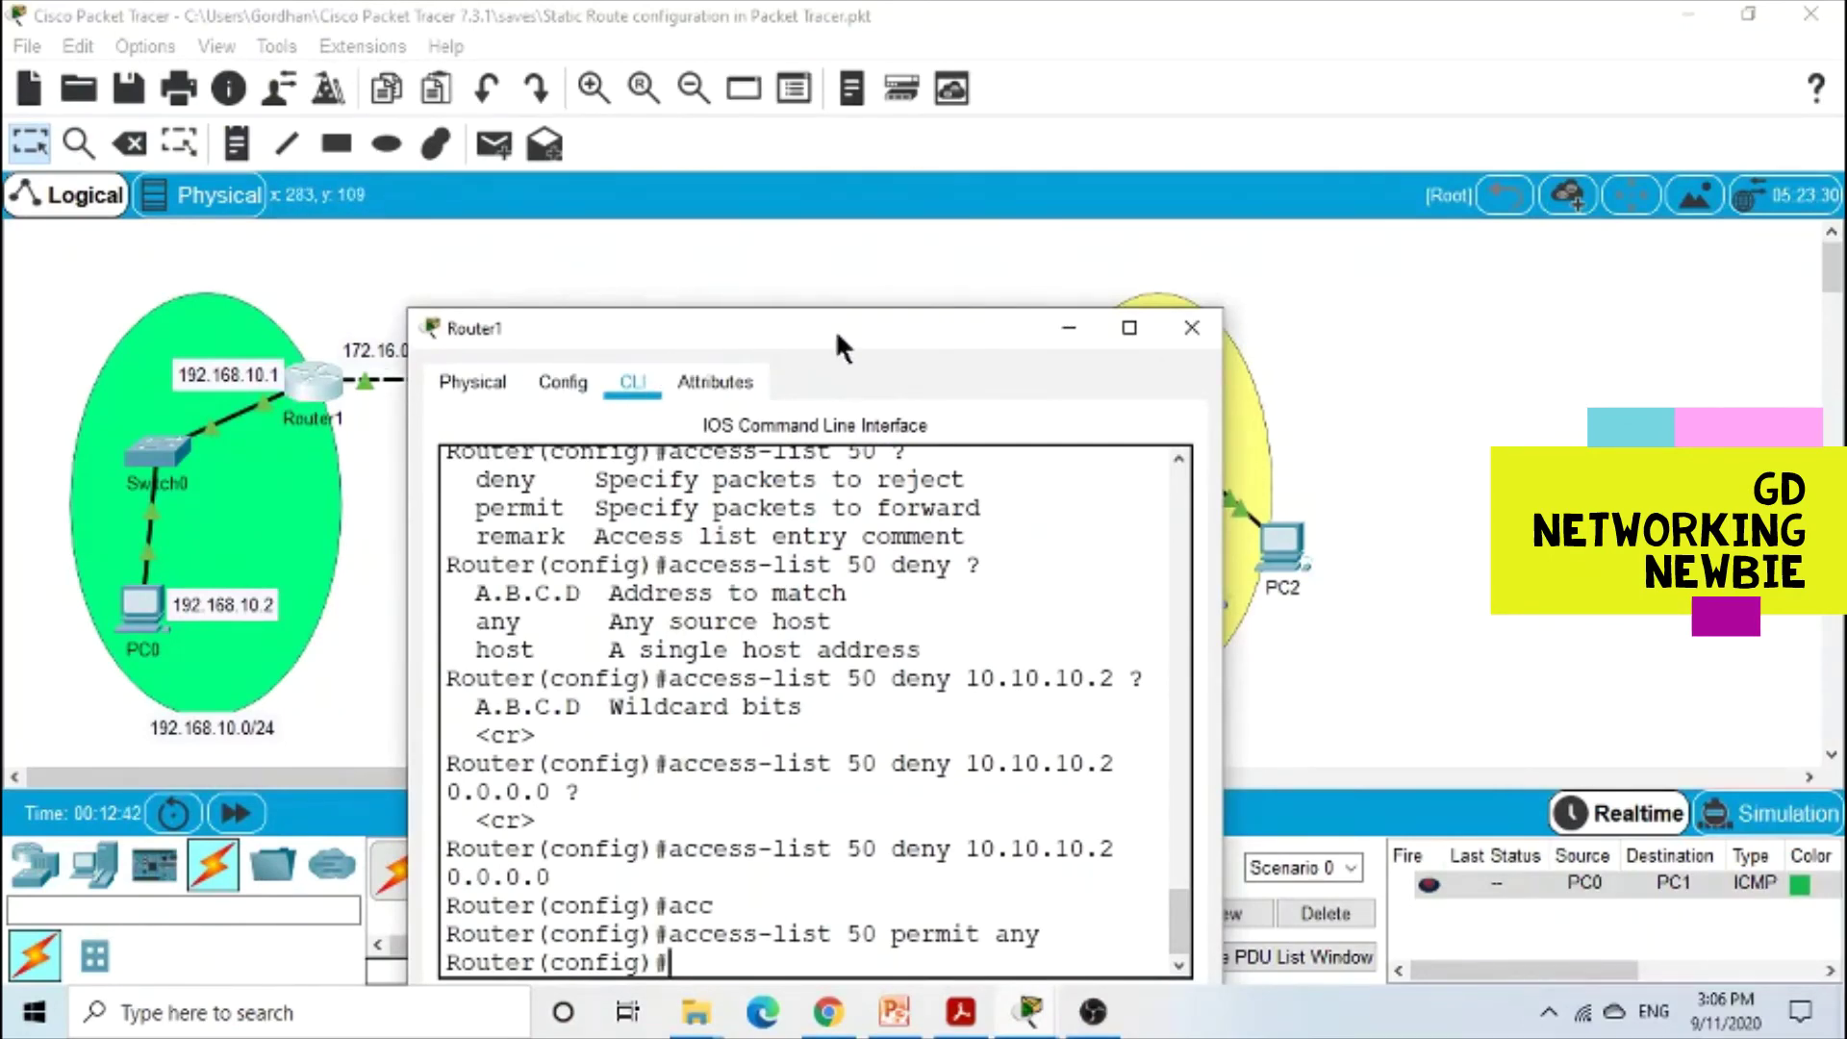
drag(835, 329, 814, 177)
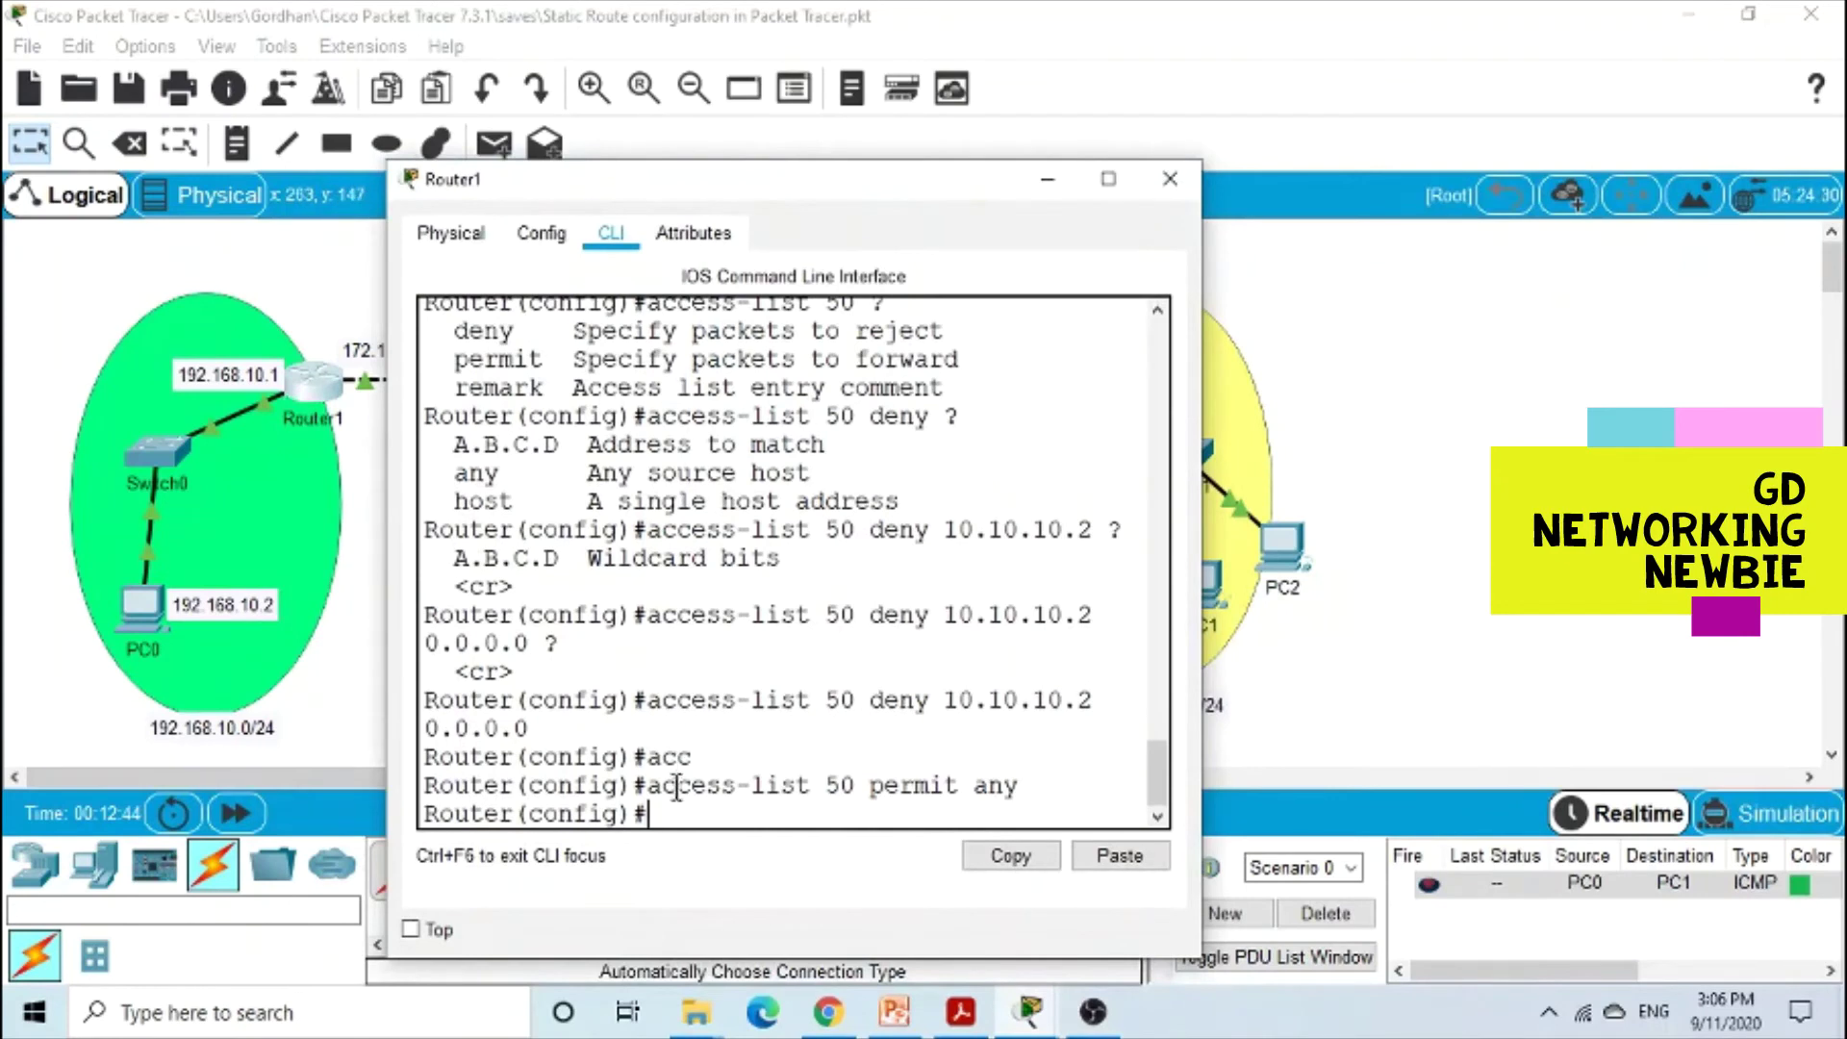
text(interface )
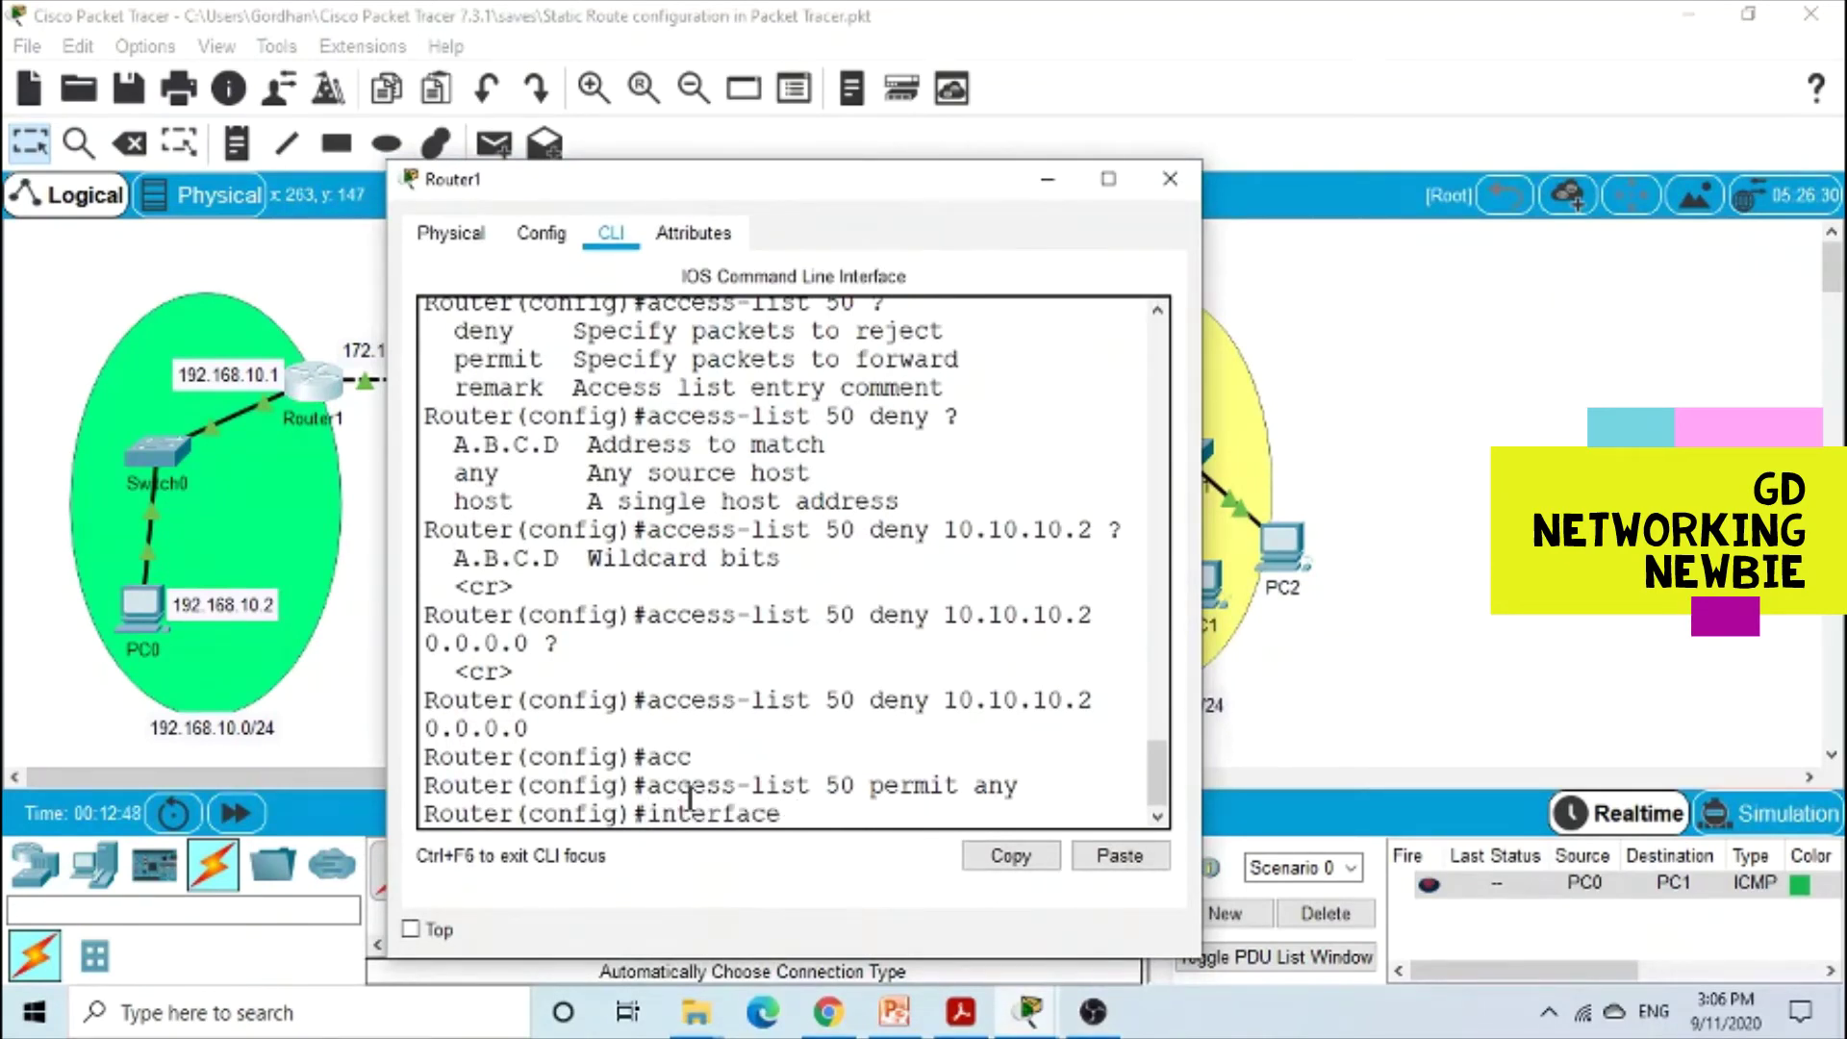
text(gigabitEthernet)
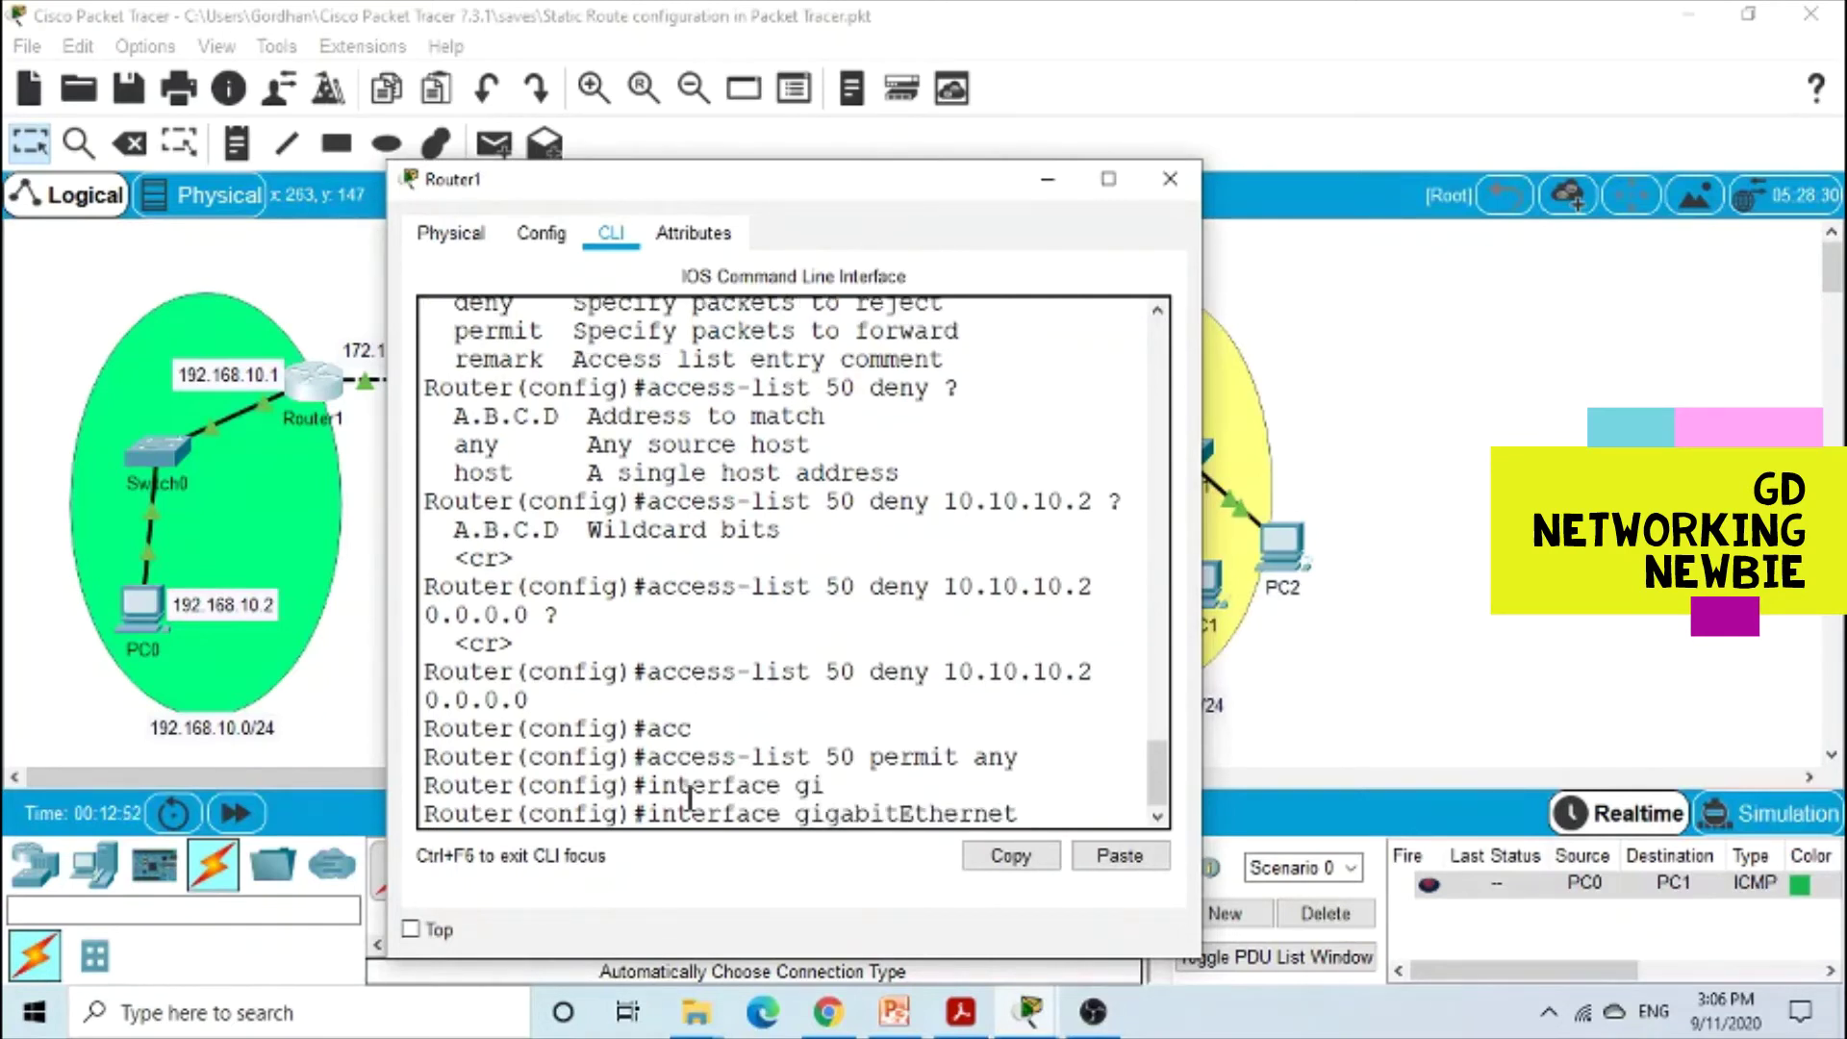
text(0/1)
key(Return)
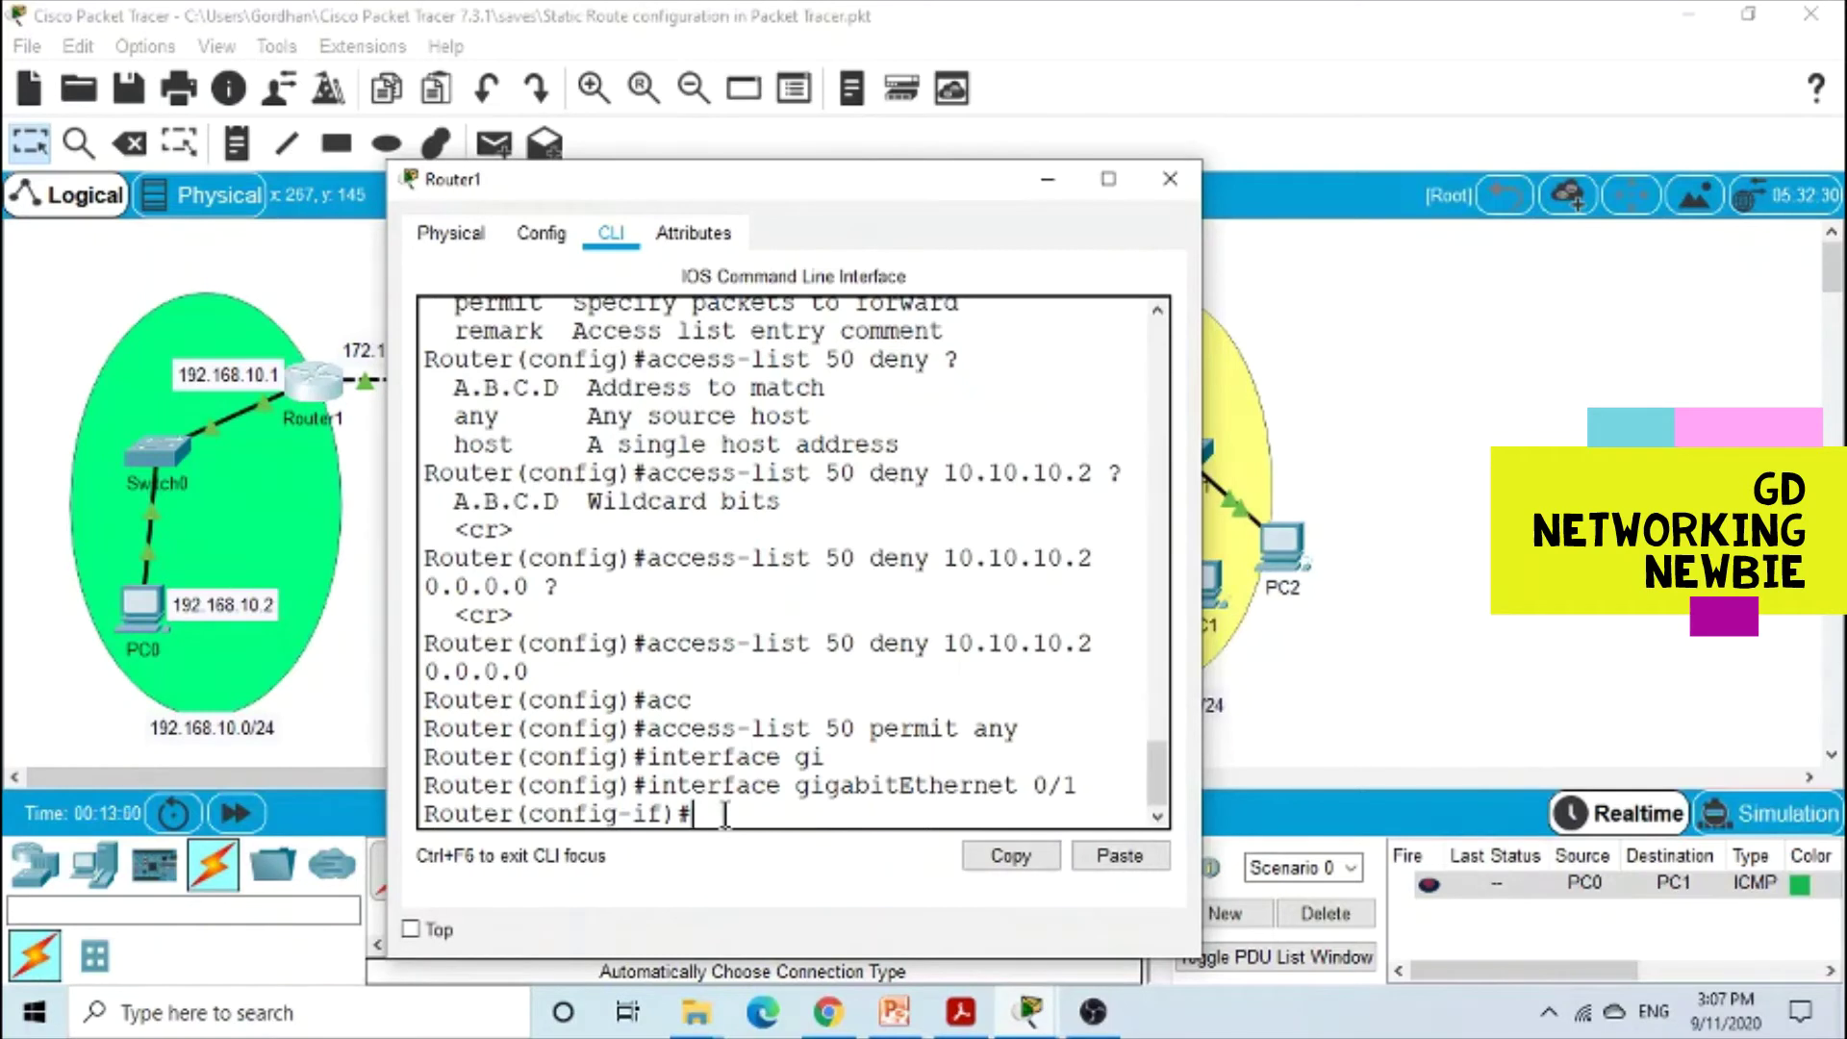
text(acc)
key(Tab)
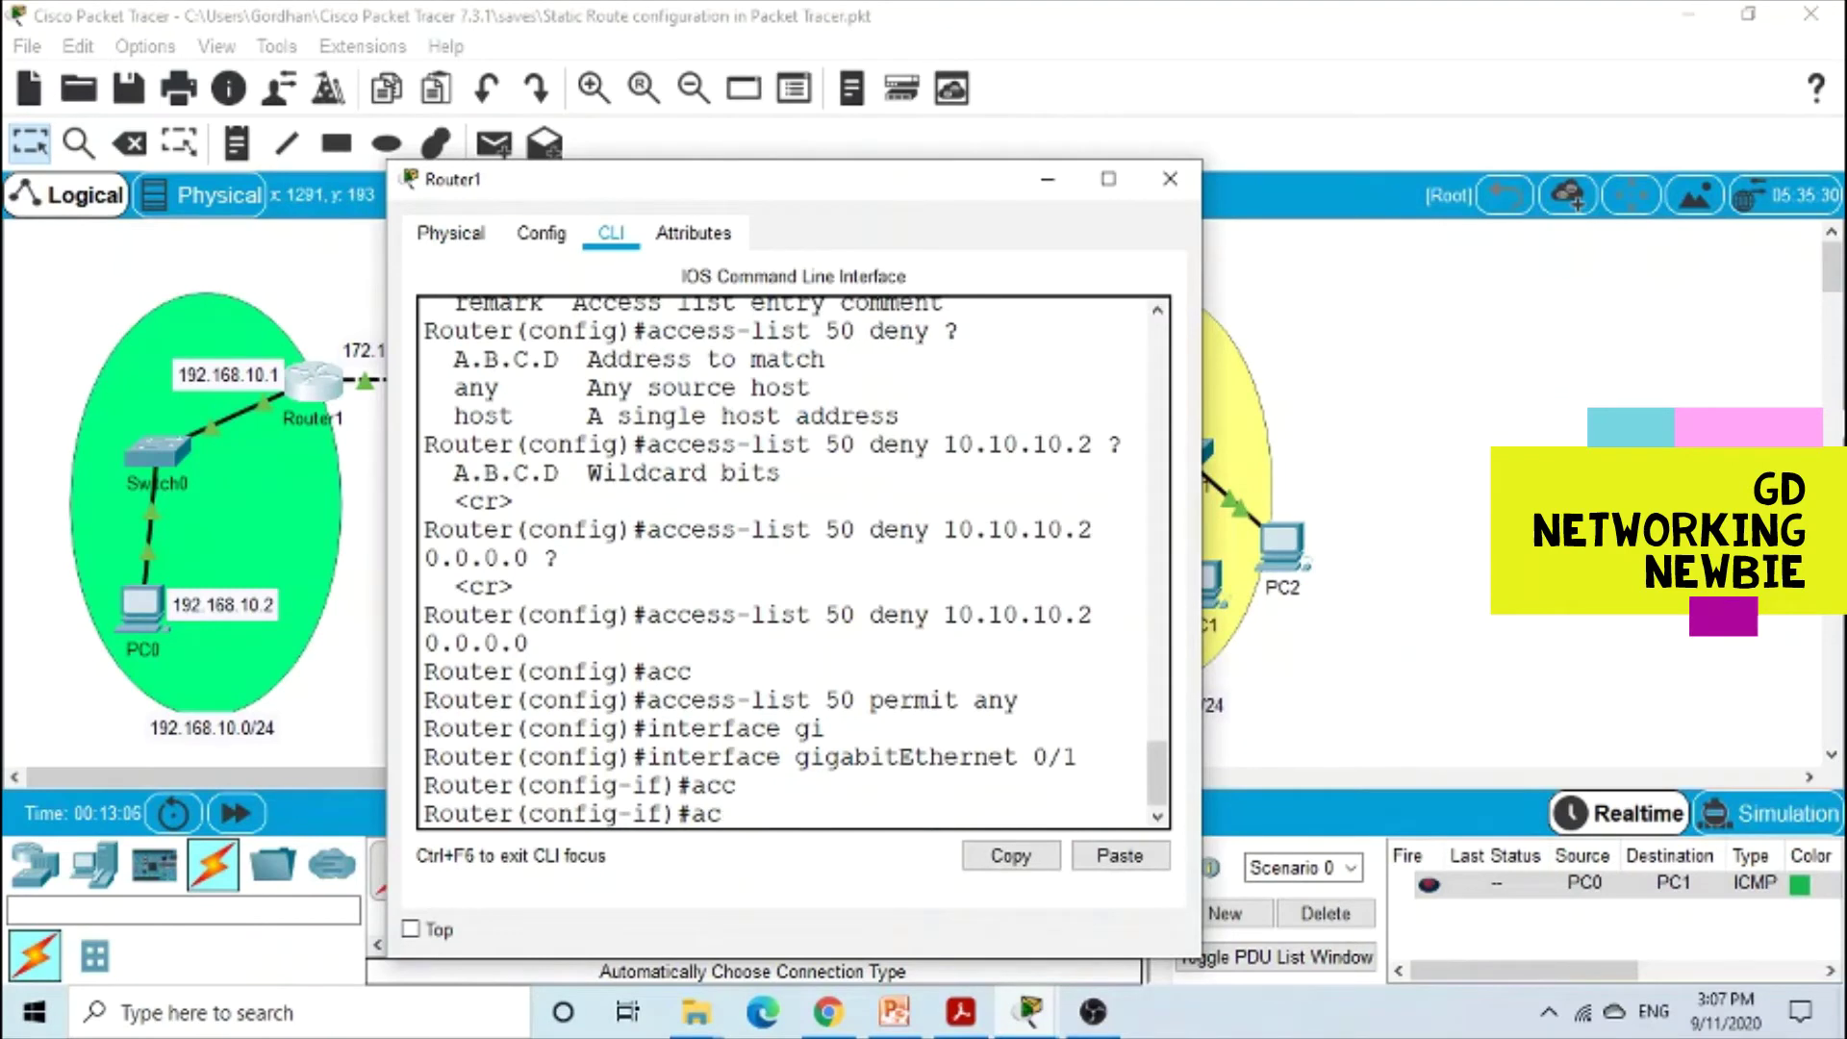
key(BackSpace)
text(a)
Step: Apply access list 50 to the interface's outbound packets with ip access-group, checking the help for the list and direction options
text(ip acc)
key(Tab)
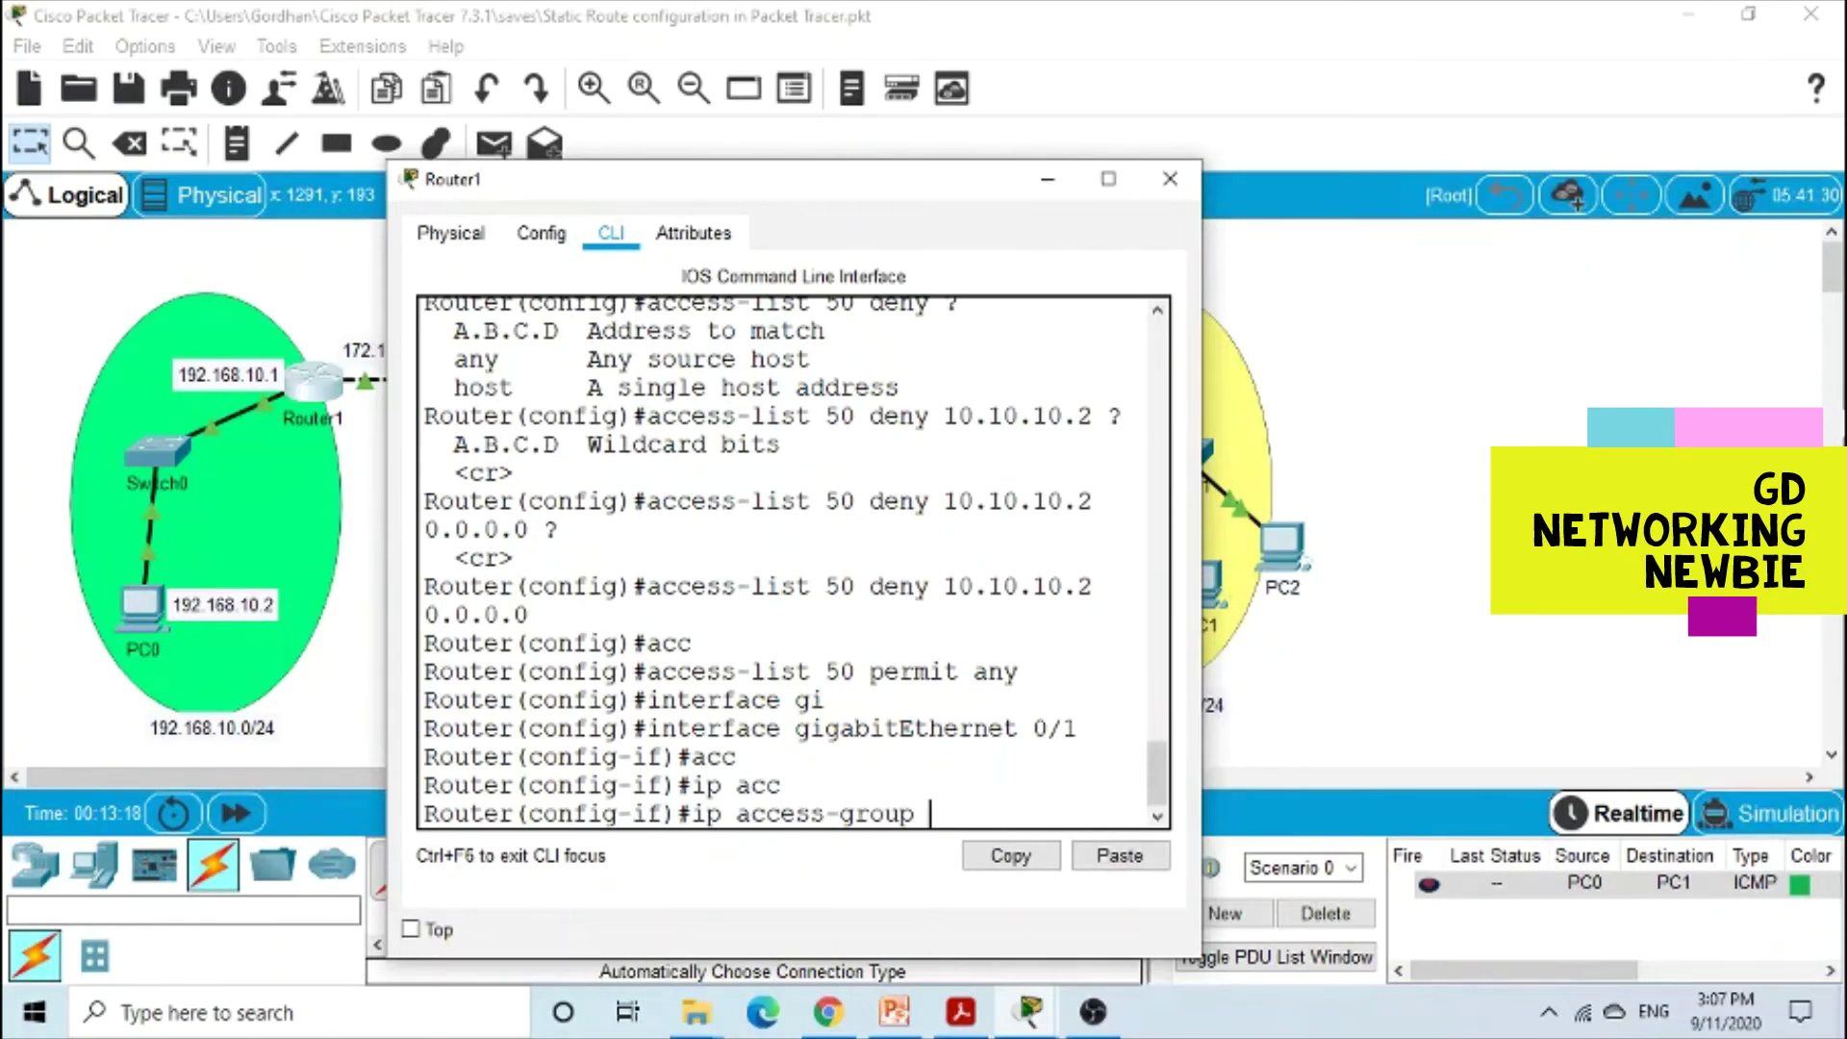
text(?)
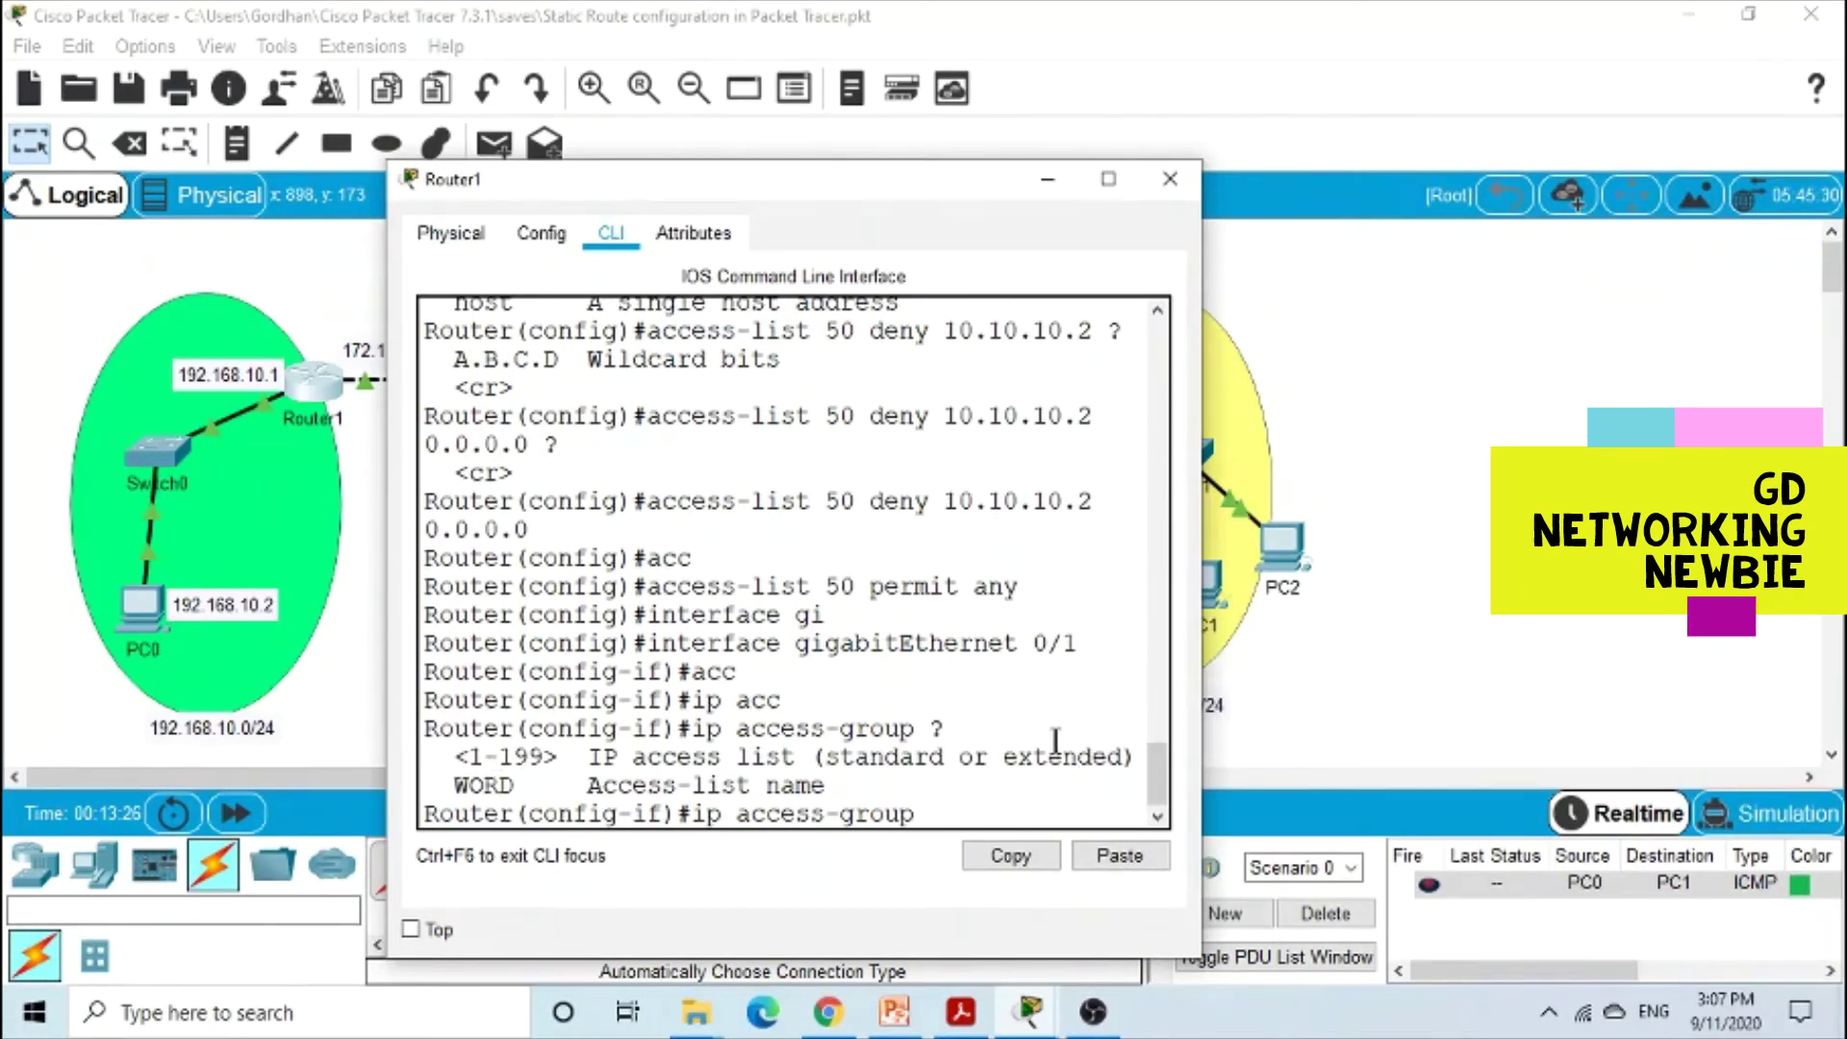
text(50 ?)
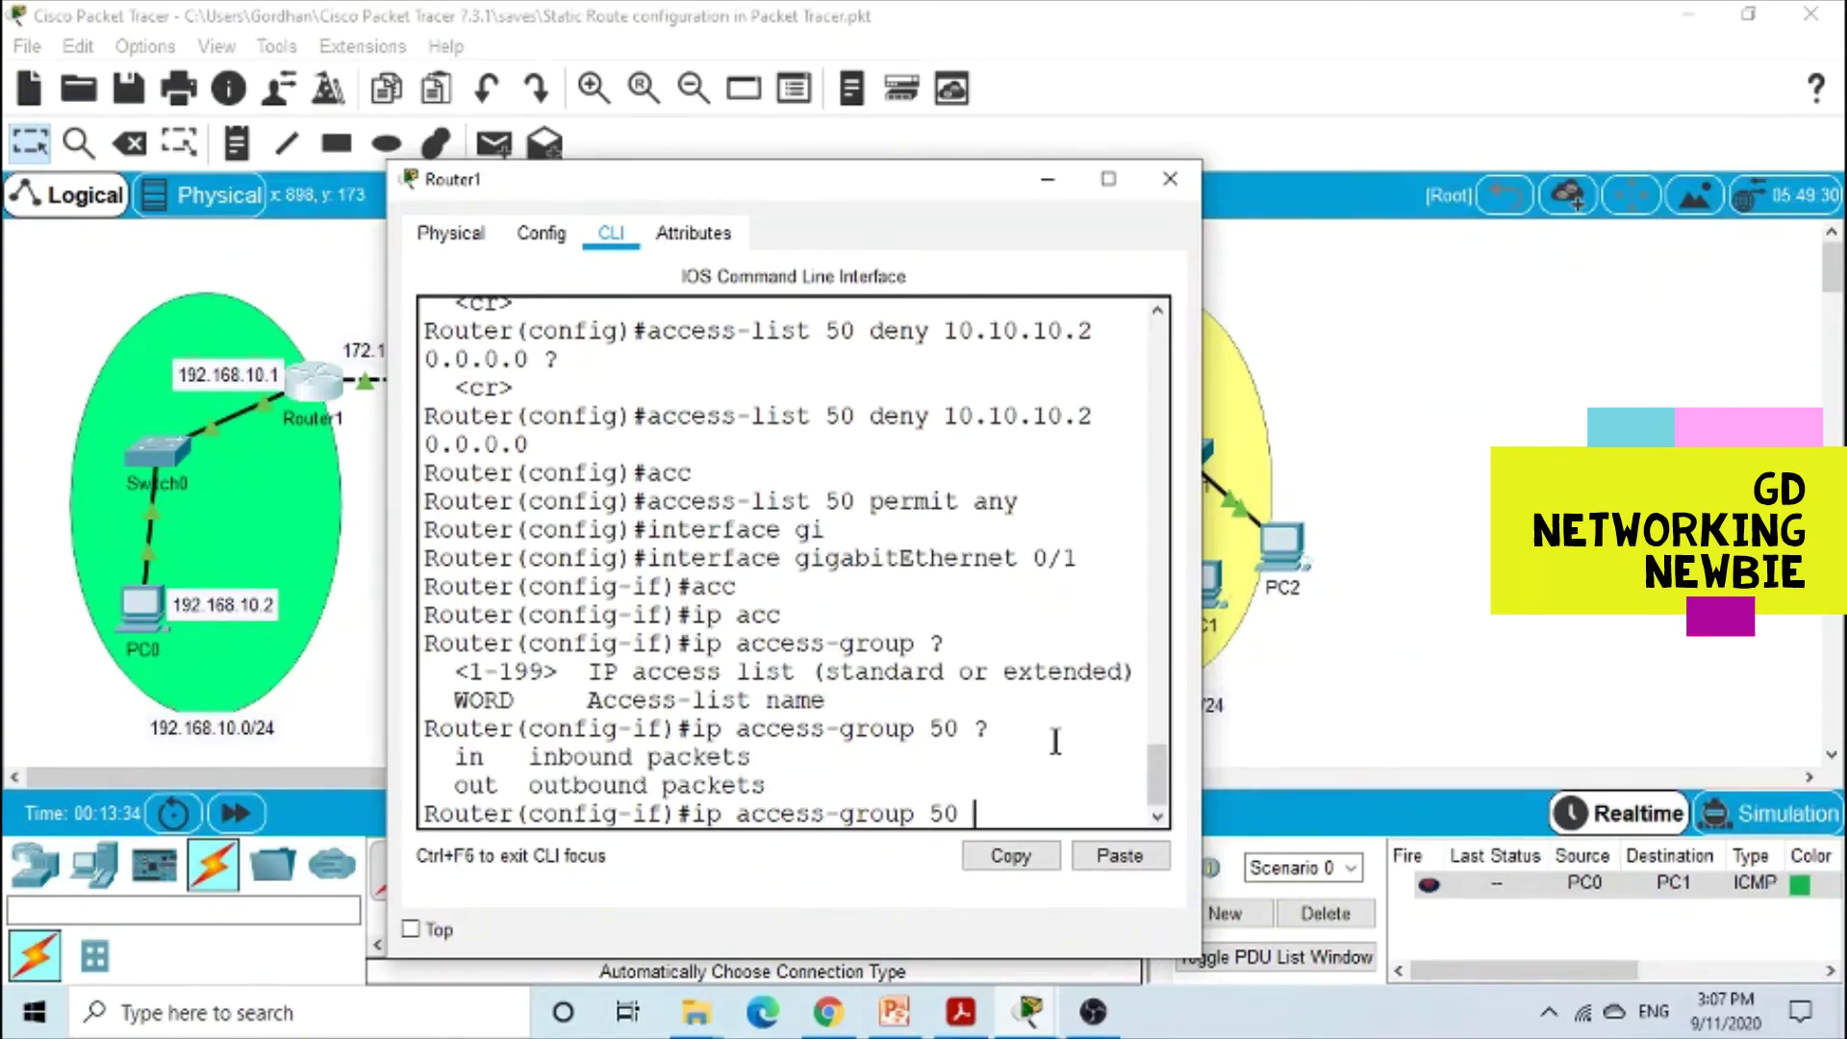
drag(828, 196, 992, 169)
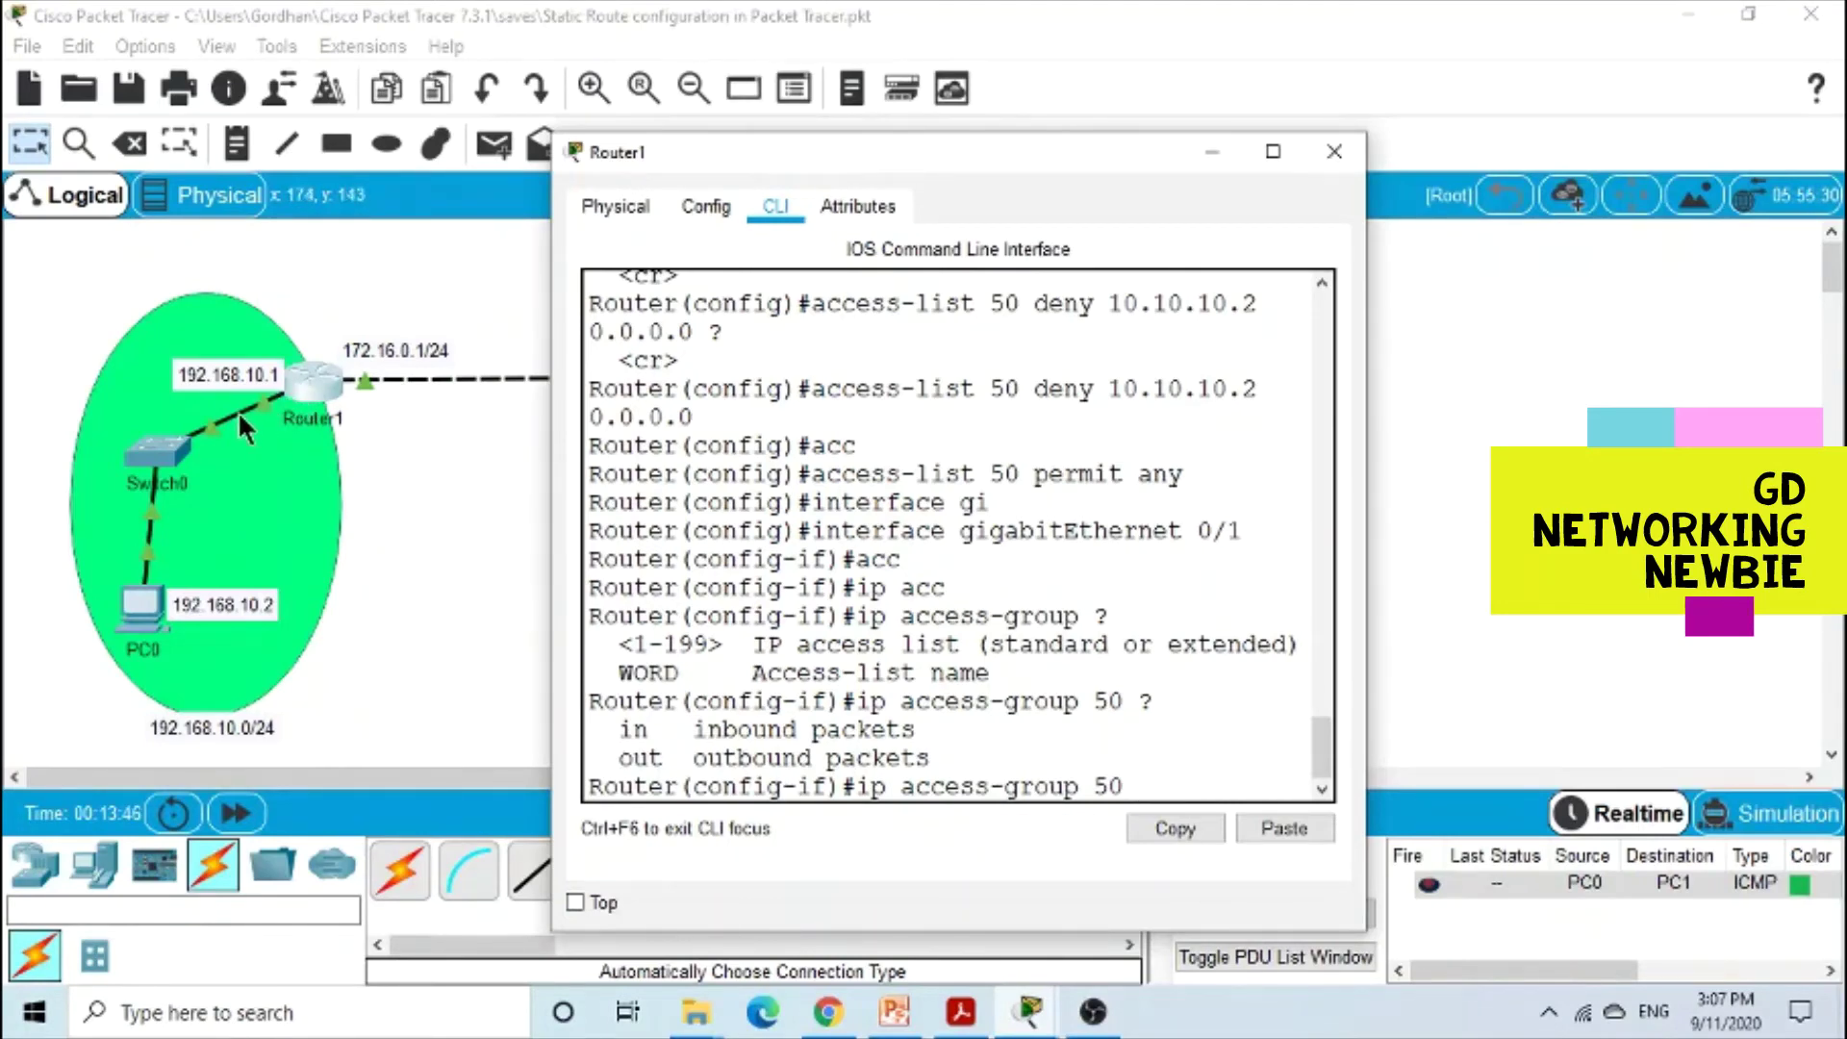
drag(831, 153, 476, 34)
text(out)
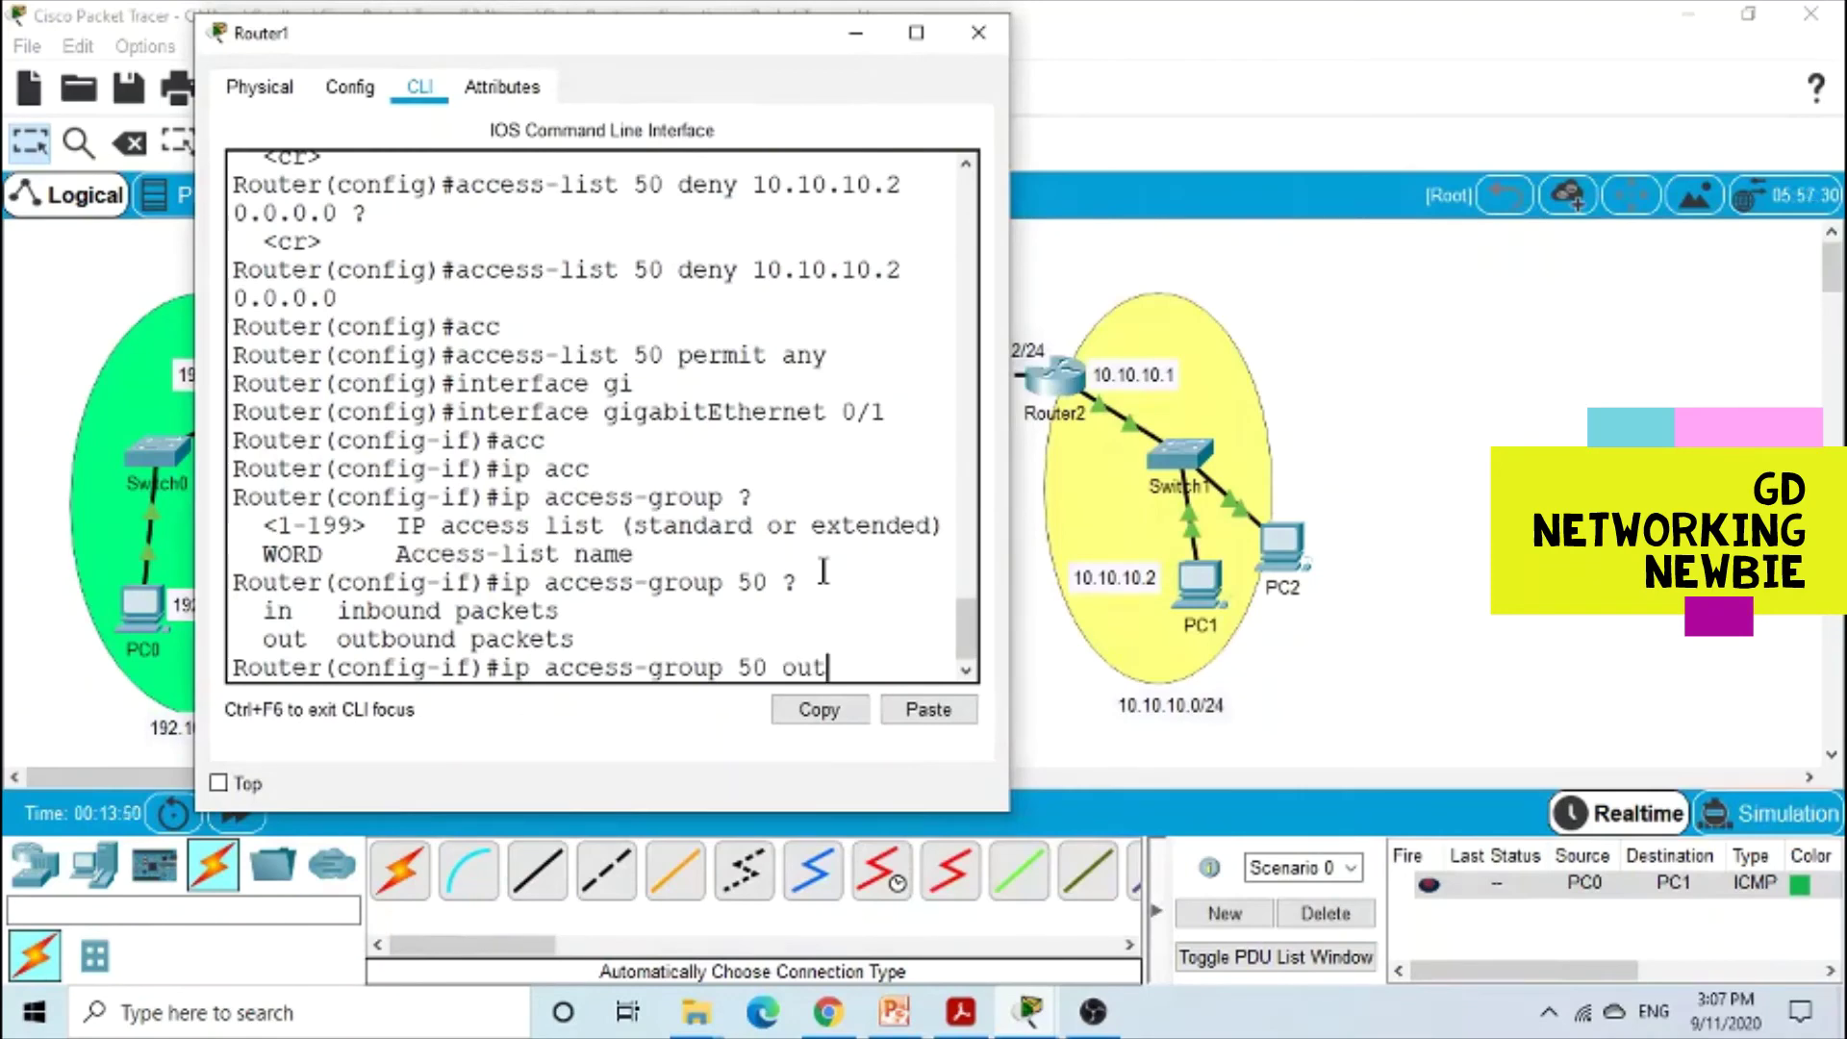
key(Return)
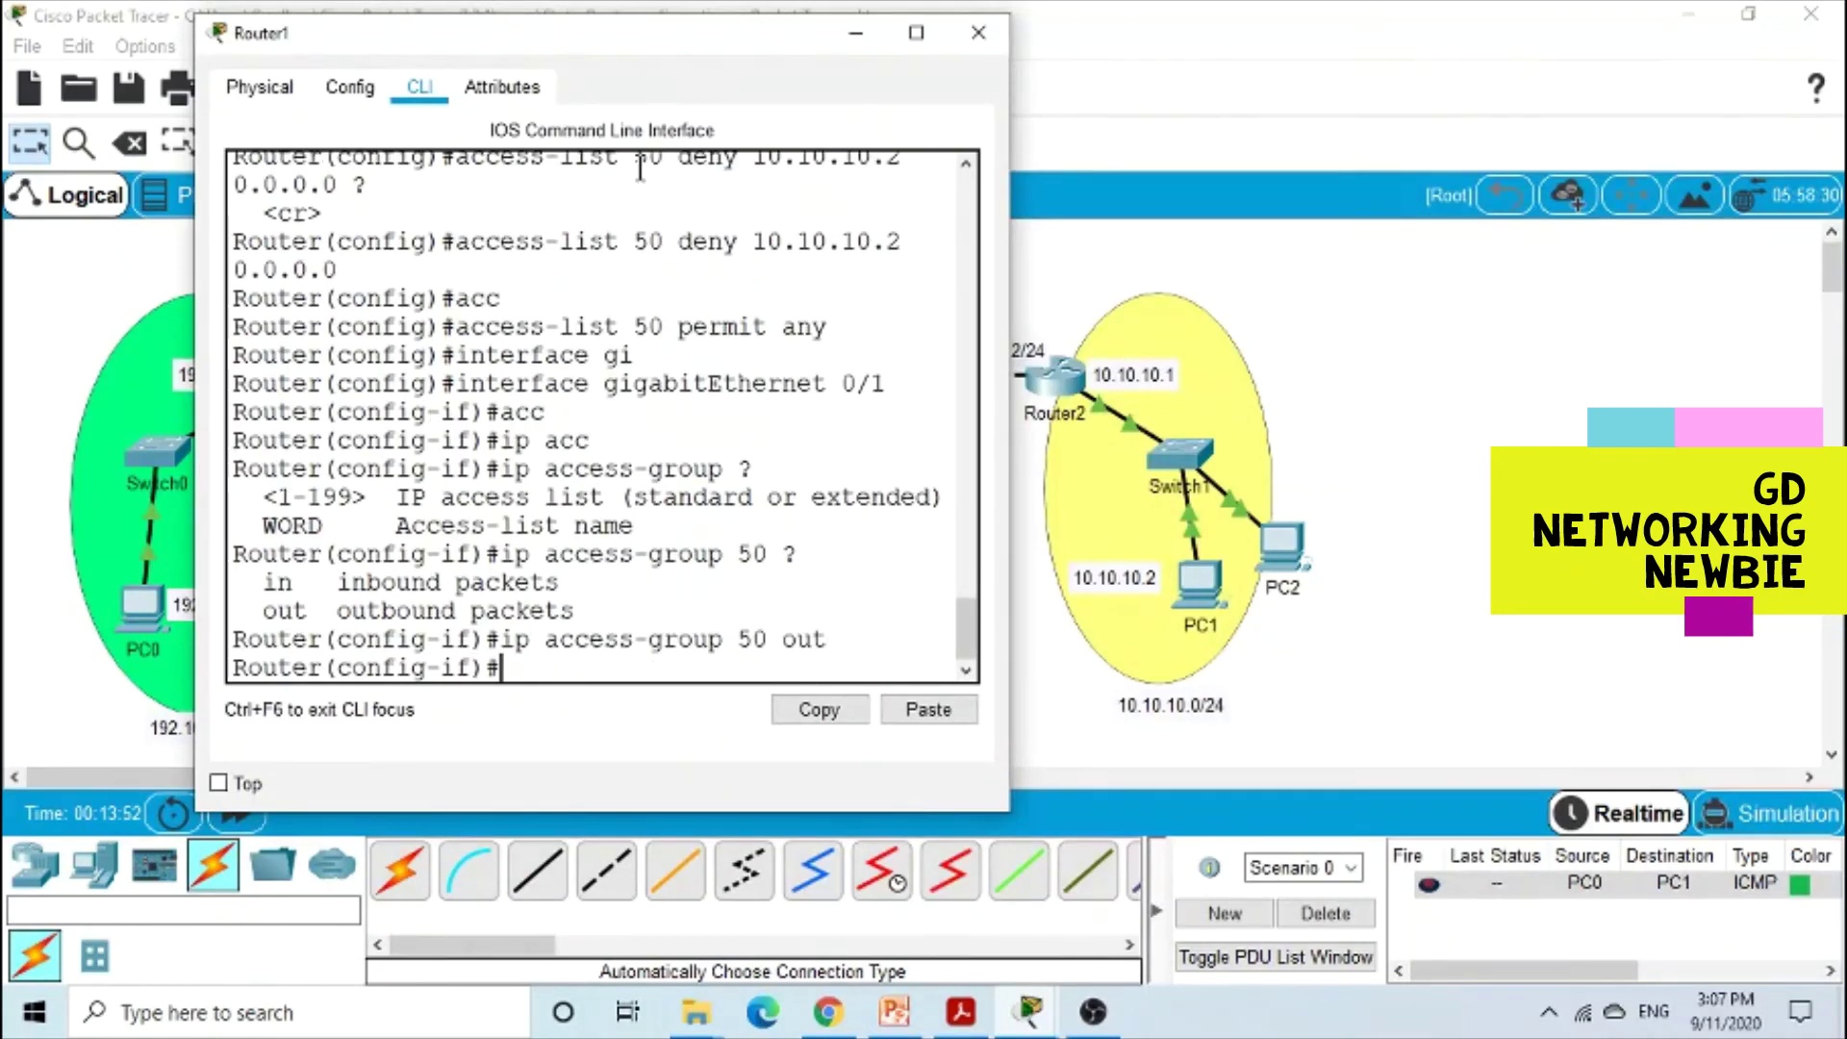
Step: Maximize Router1's window and leave interface configuration for privileged EXEC mode
drag(601, 53, 719, 2)
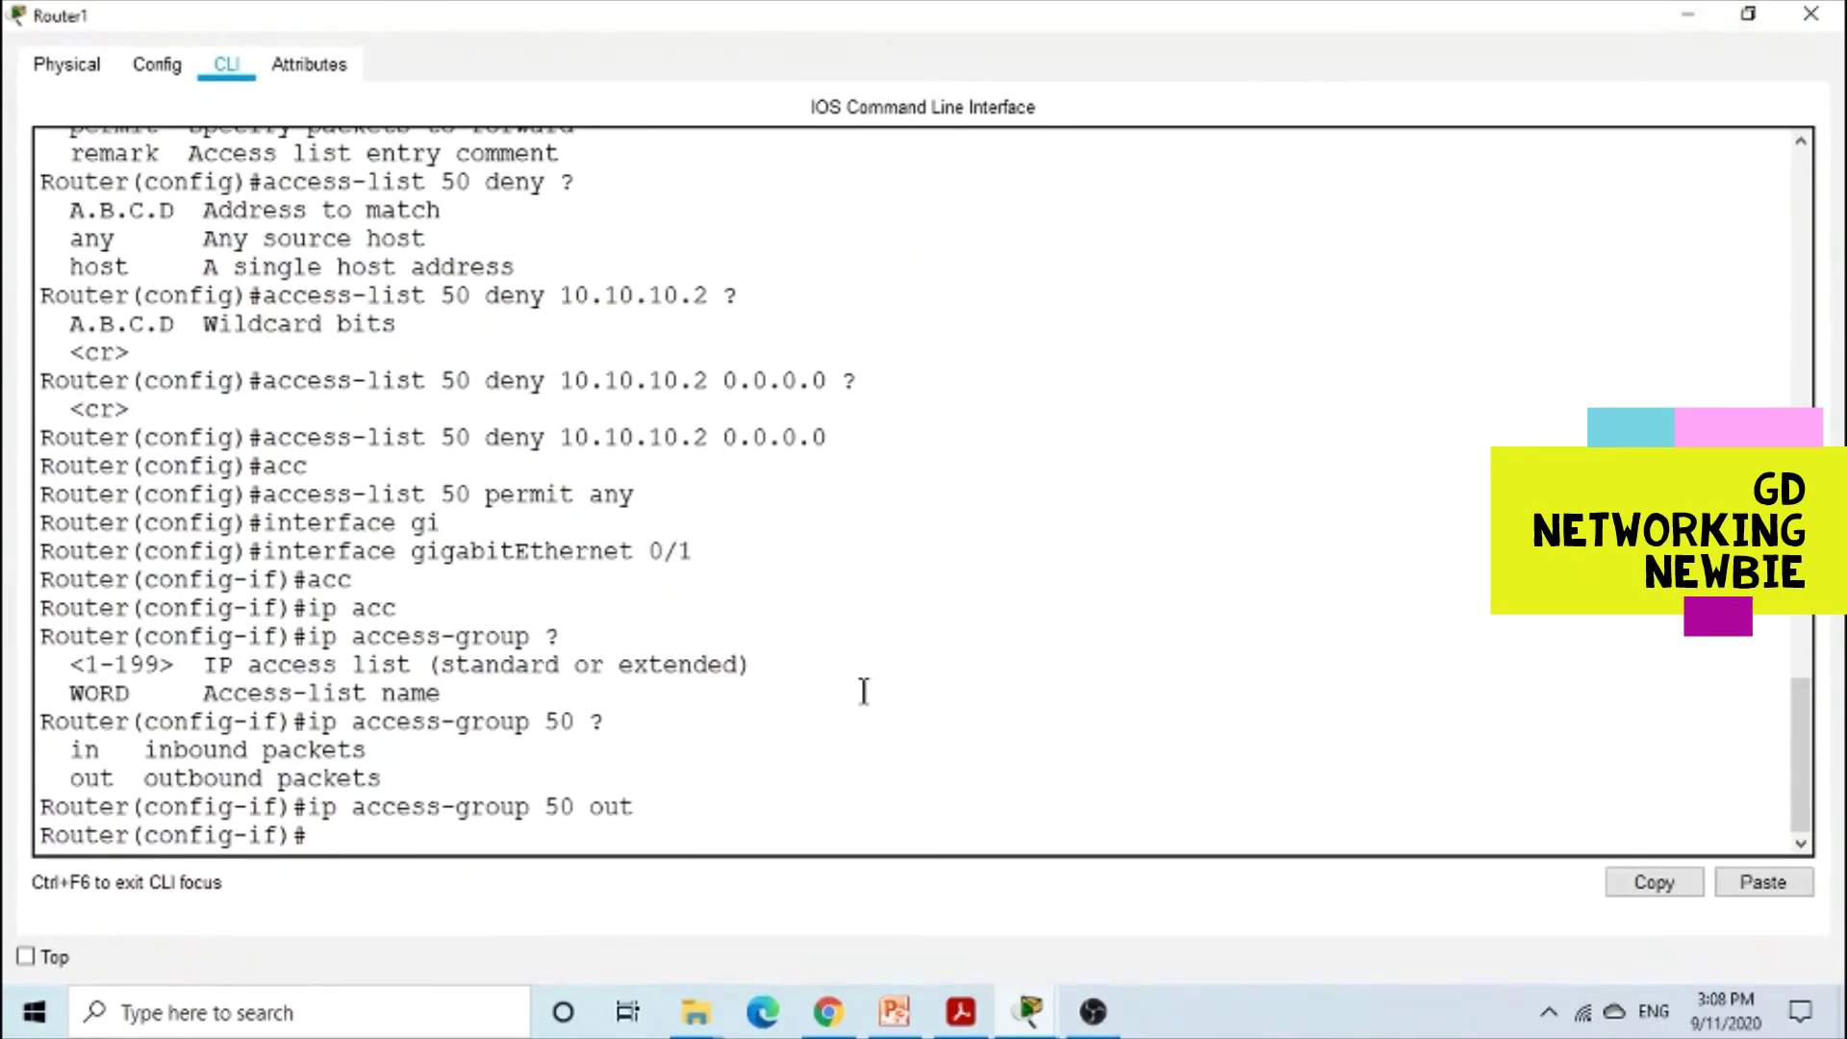
key(ctrl+z)
key(Return)
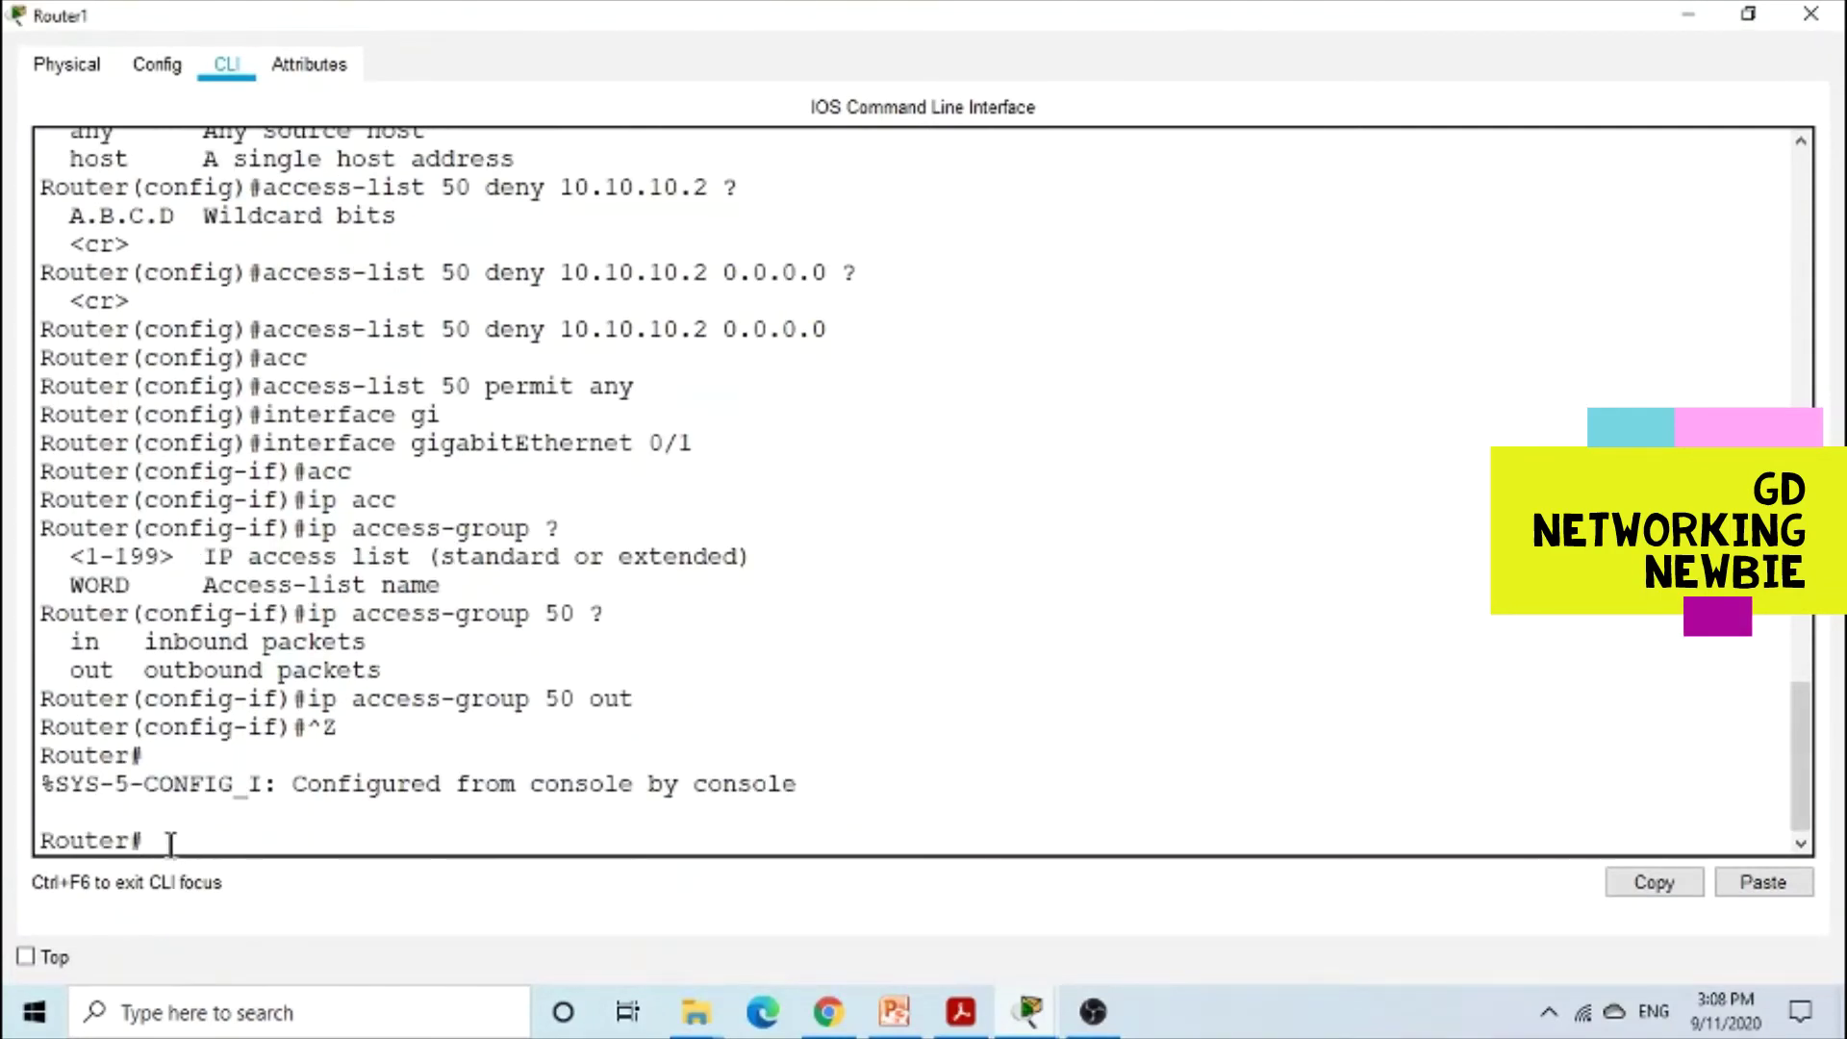
Step: Display the router's configured access lists with the show access-lists command
text(sow)
key(BackSpace)
key(BackSpace)
text(how)
key(Tab)
text(acc)
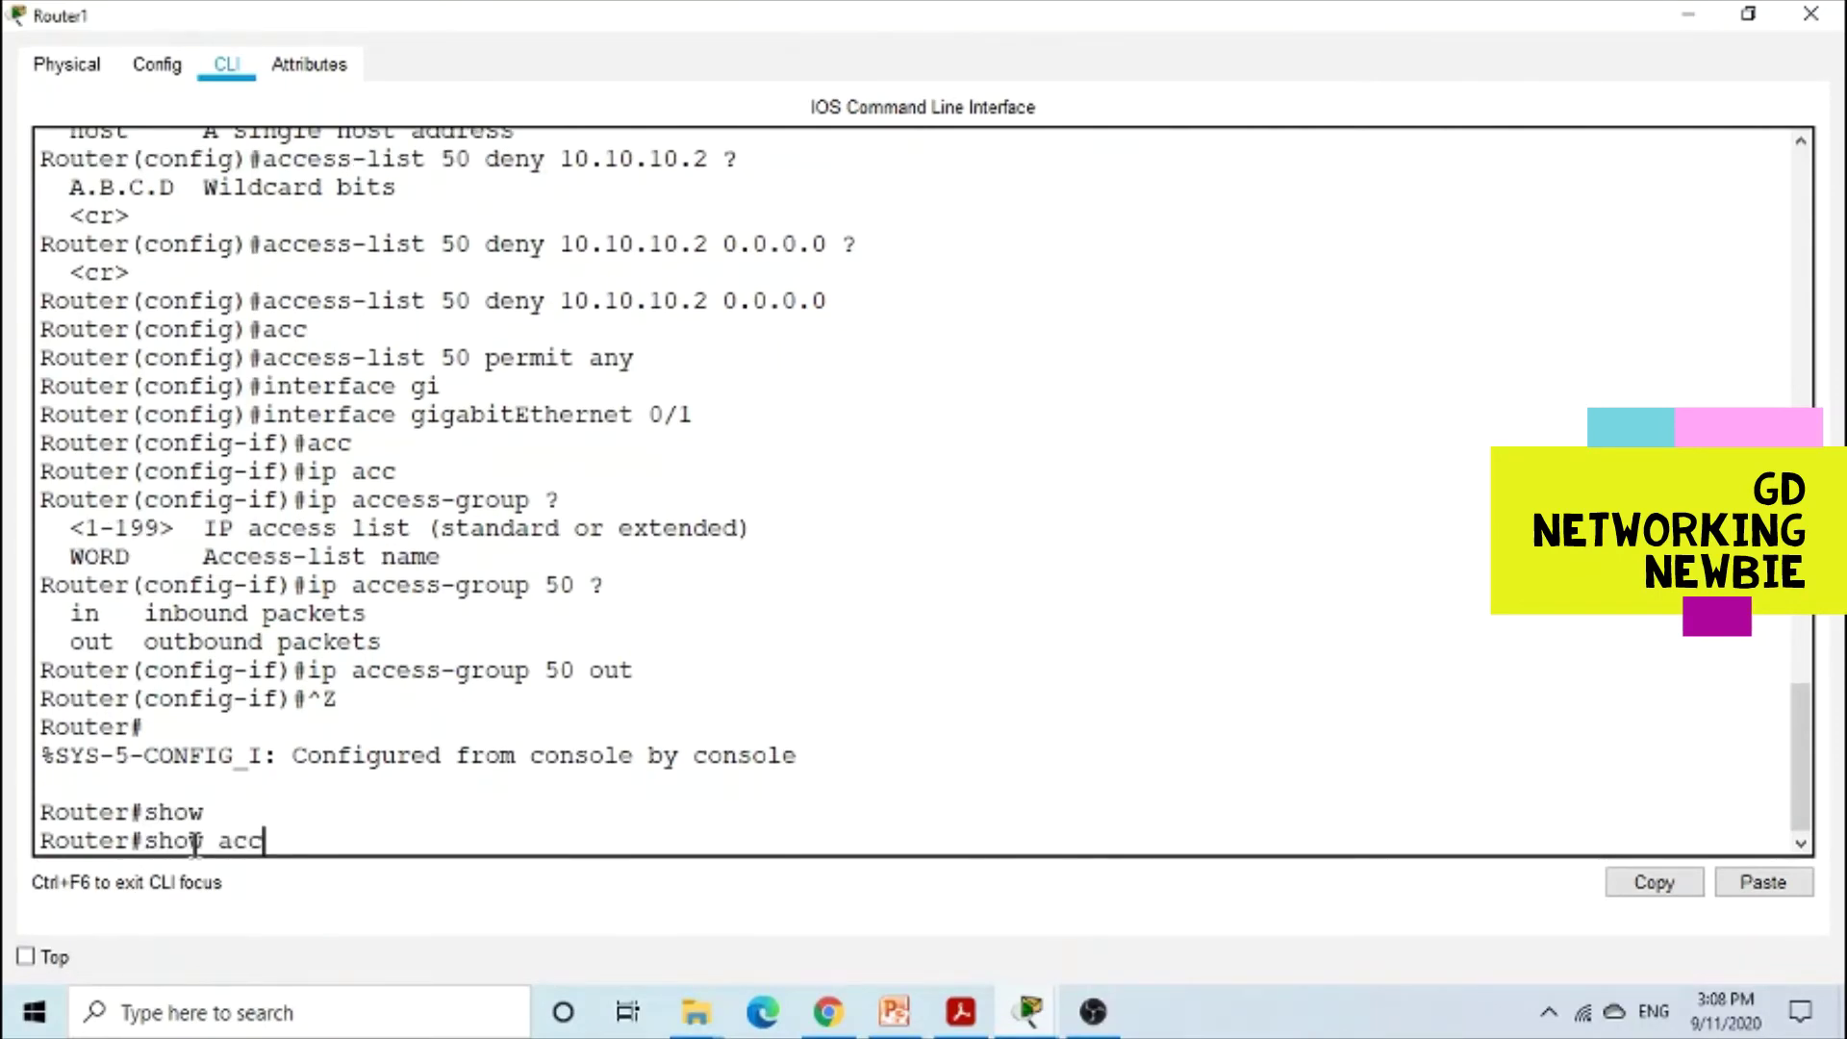
key(Tab)
key(Return)
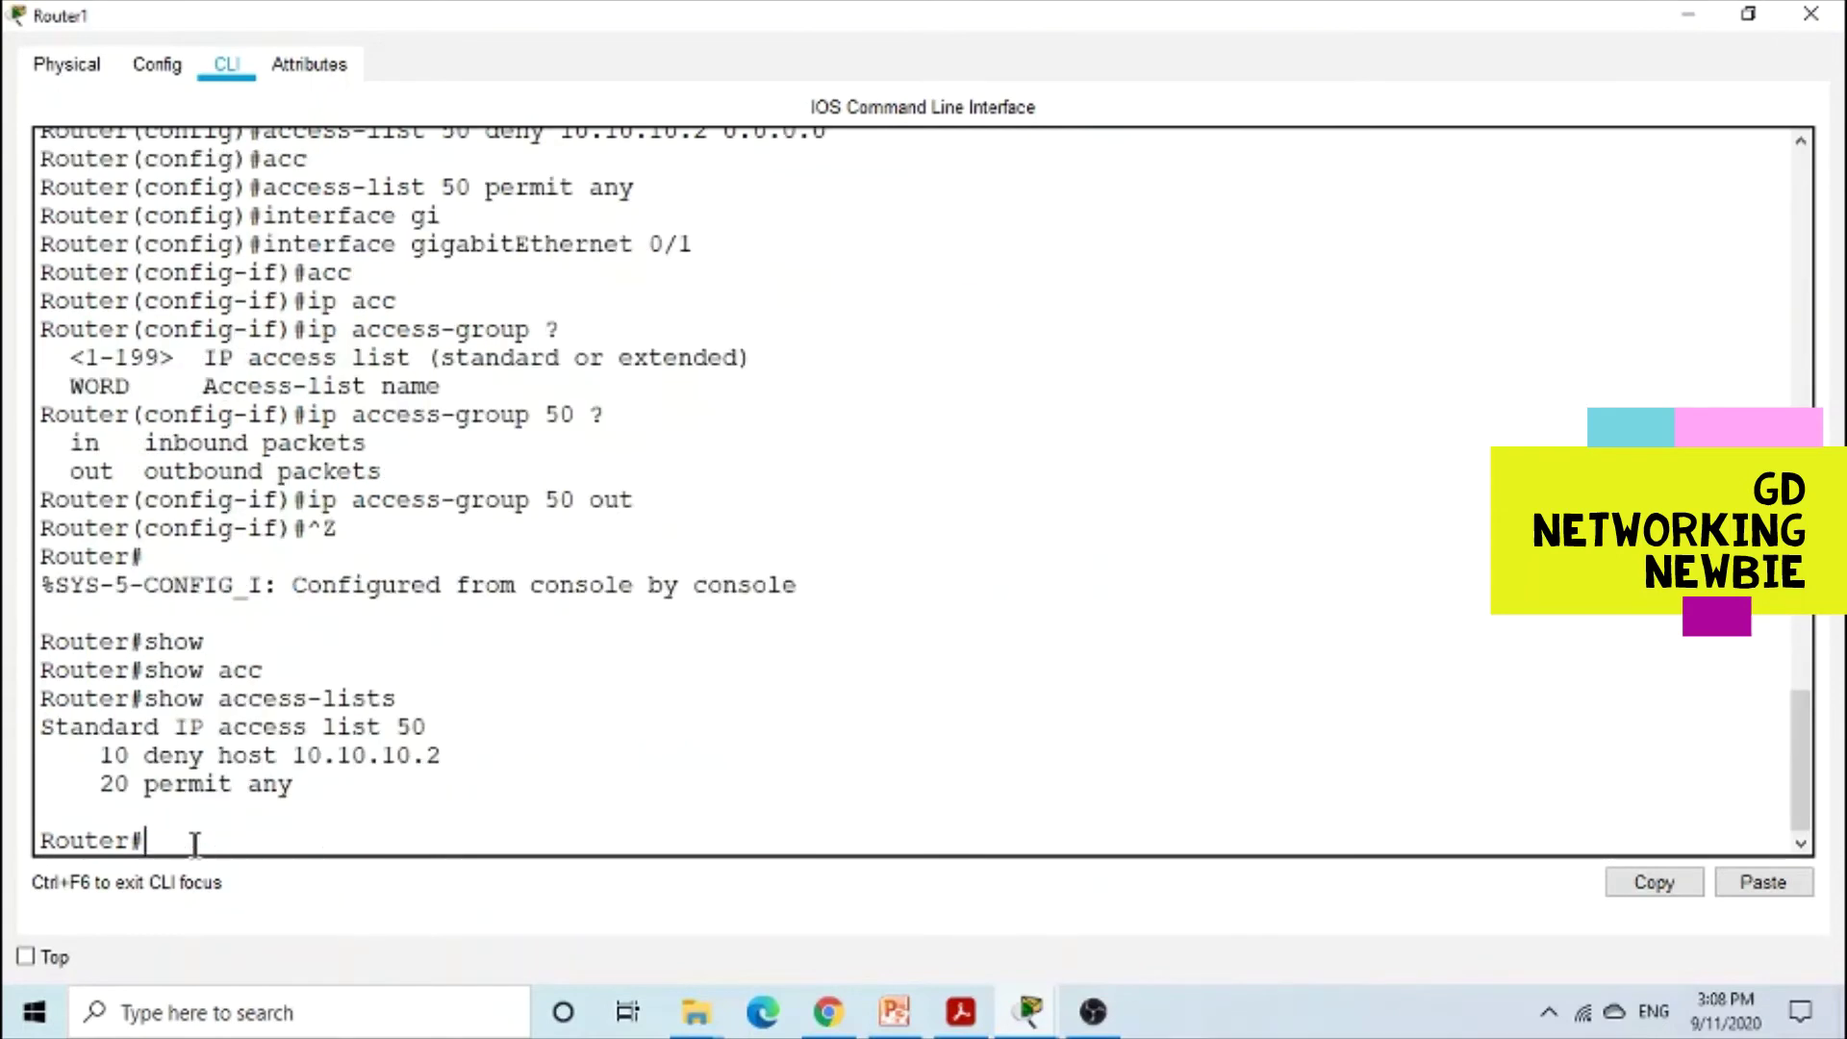
Step: Examine the deny host and permit any entries of standard IP access list 50
drag(42, 726, 427, 727)
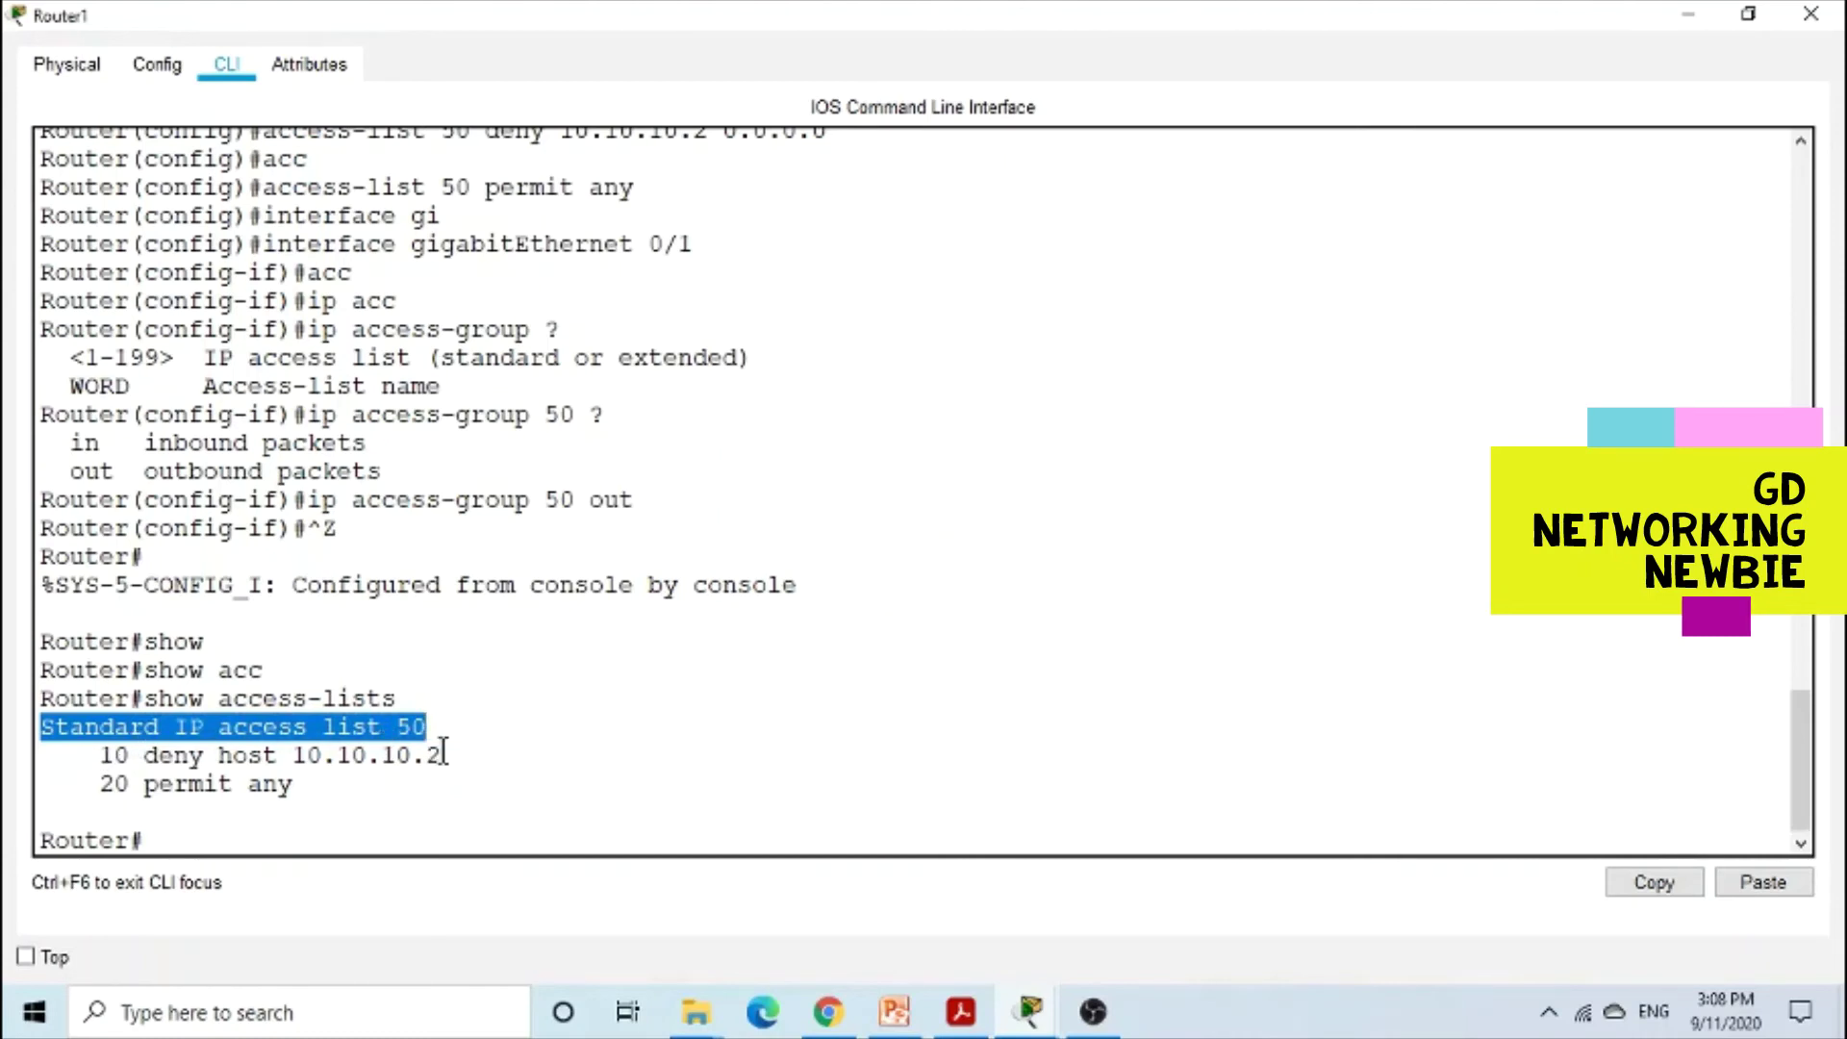
drag(445, 752, 211, 758)
click(327, 743)
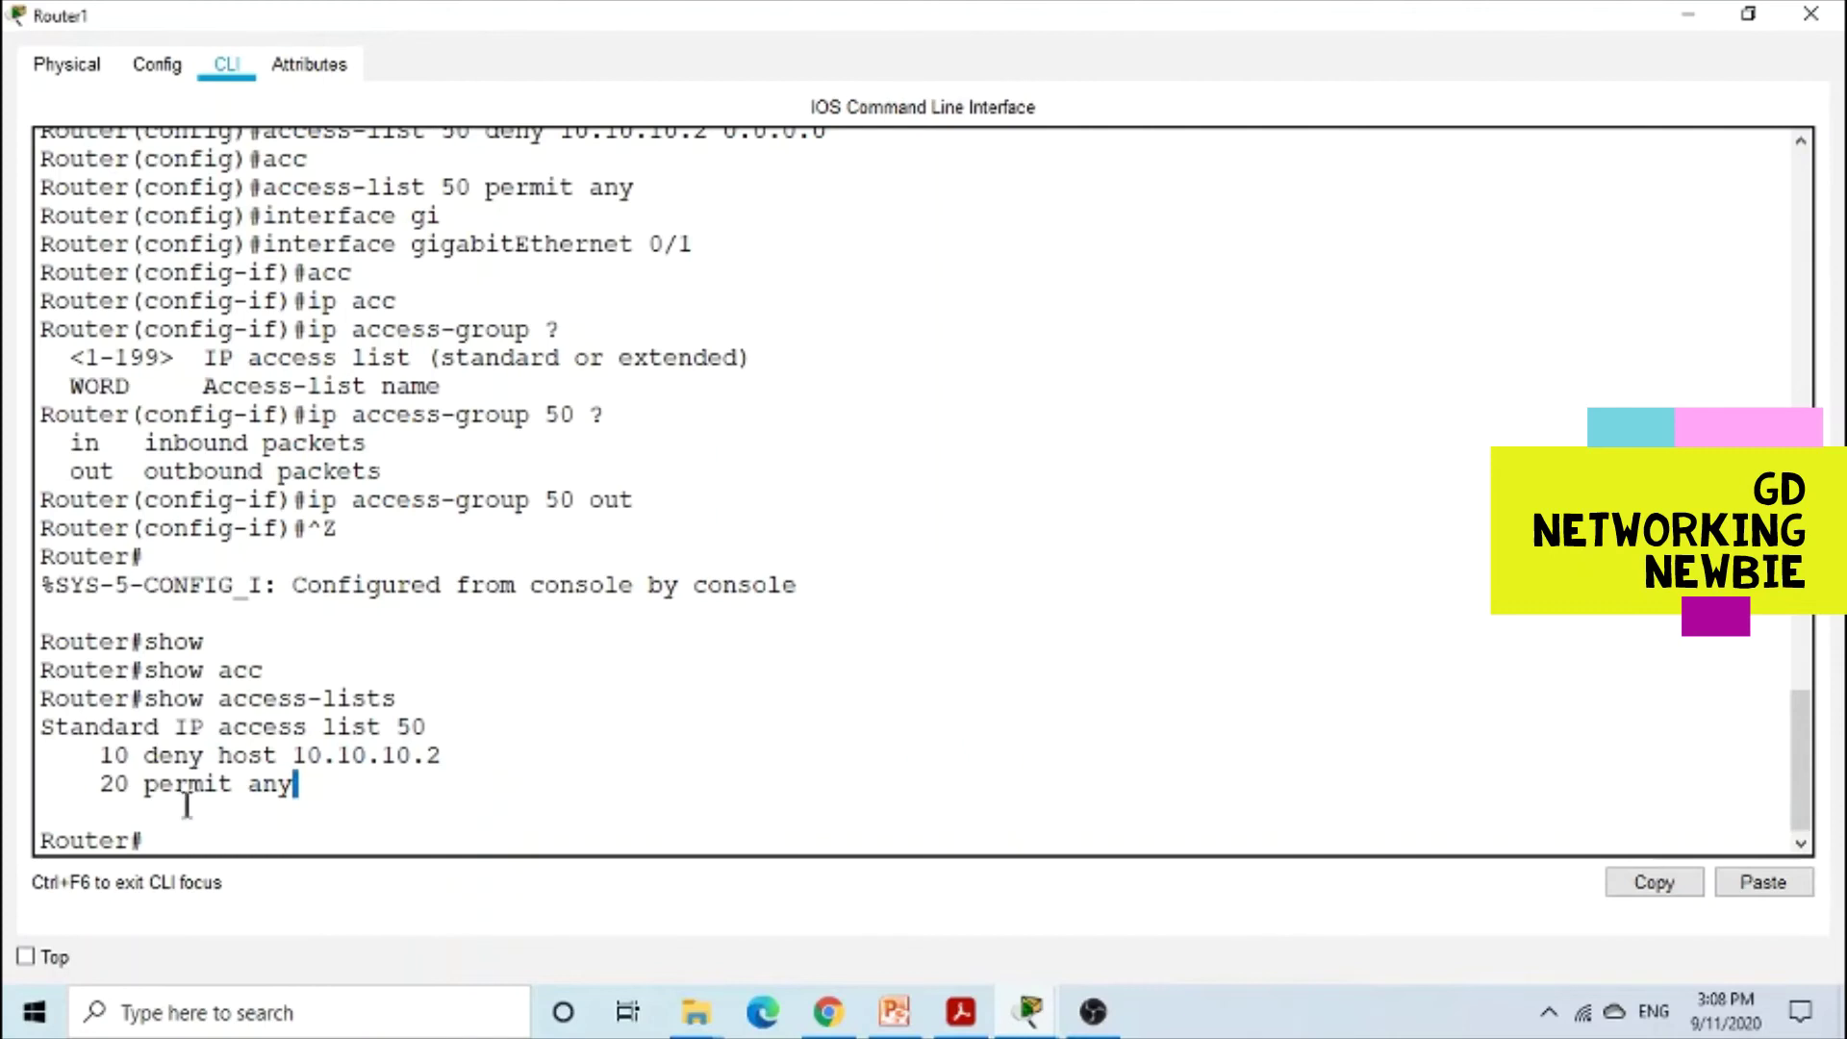
drag(187, 806, 149, 793)
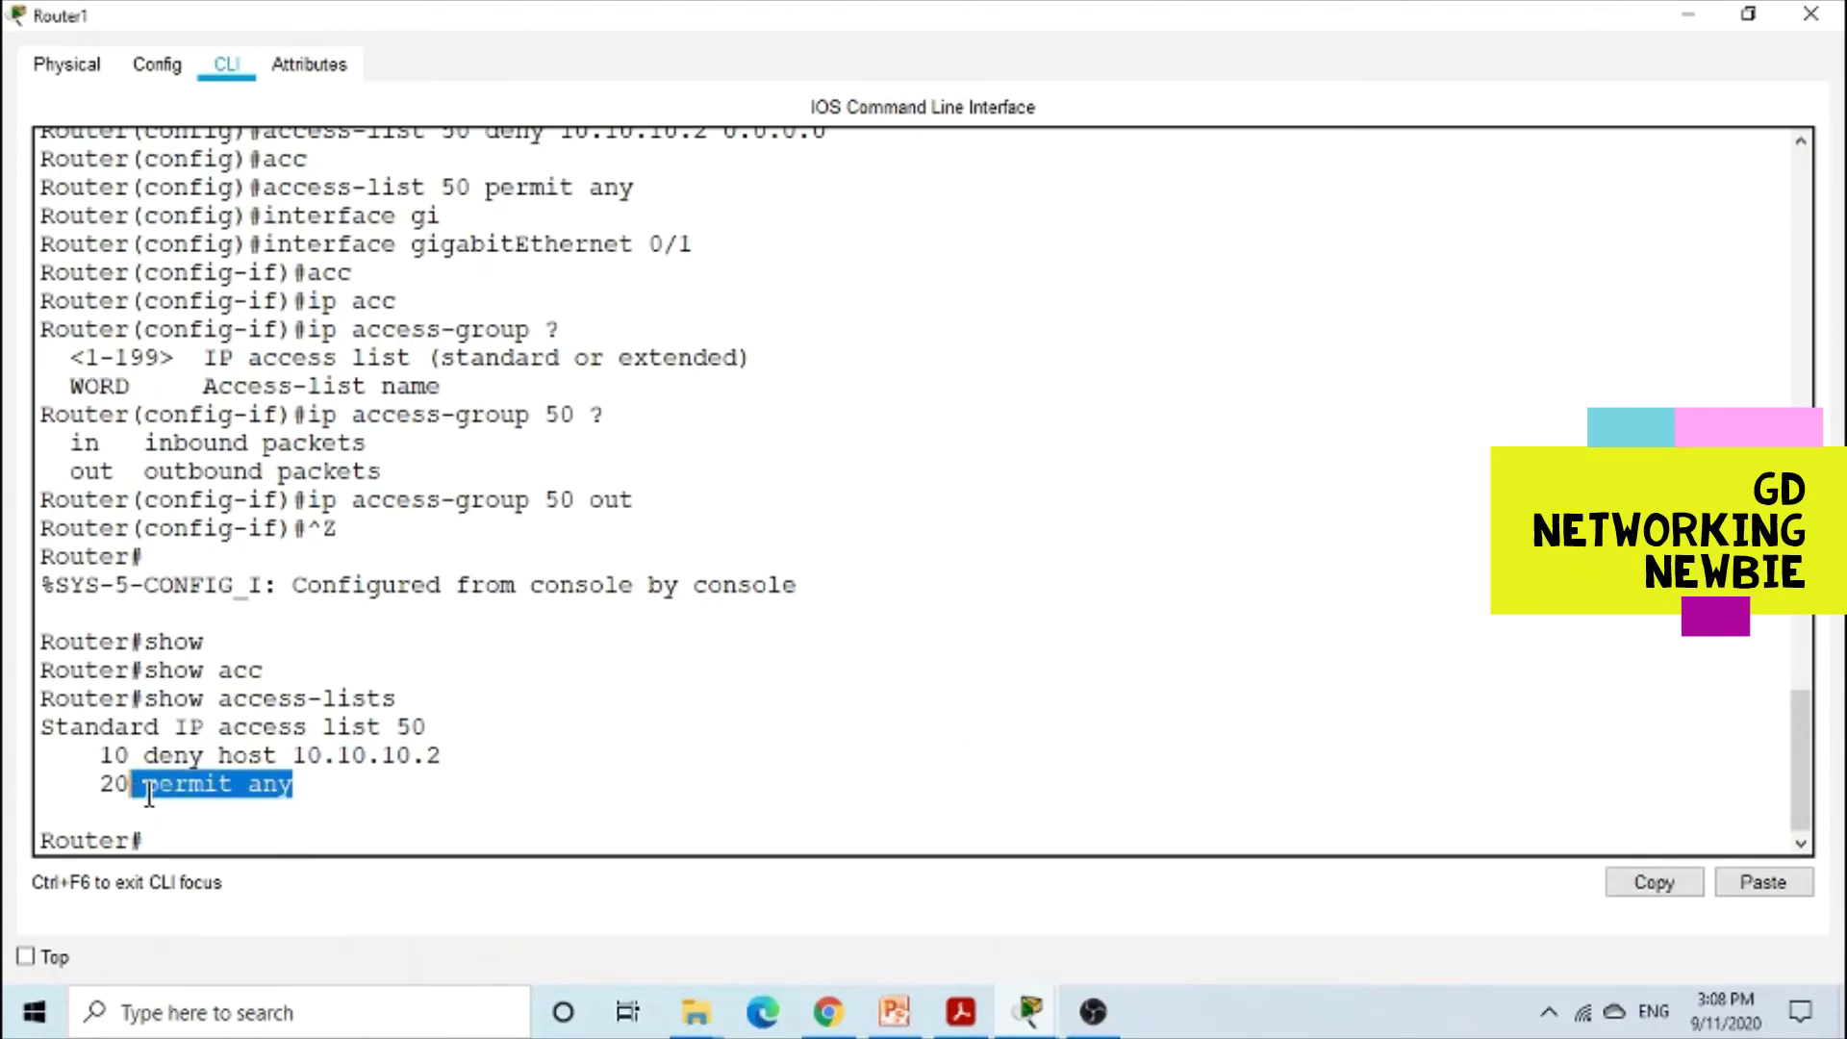
click(346, 789)
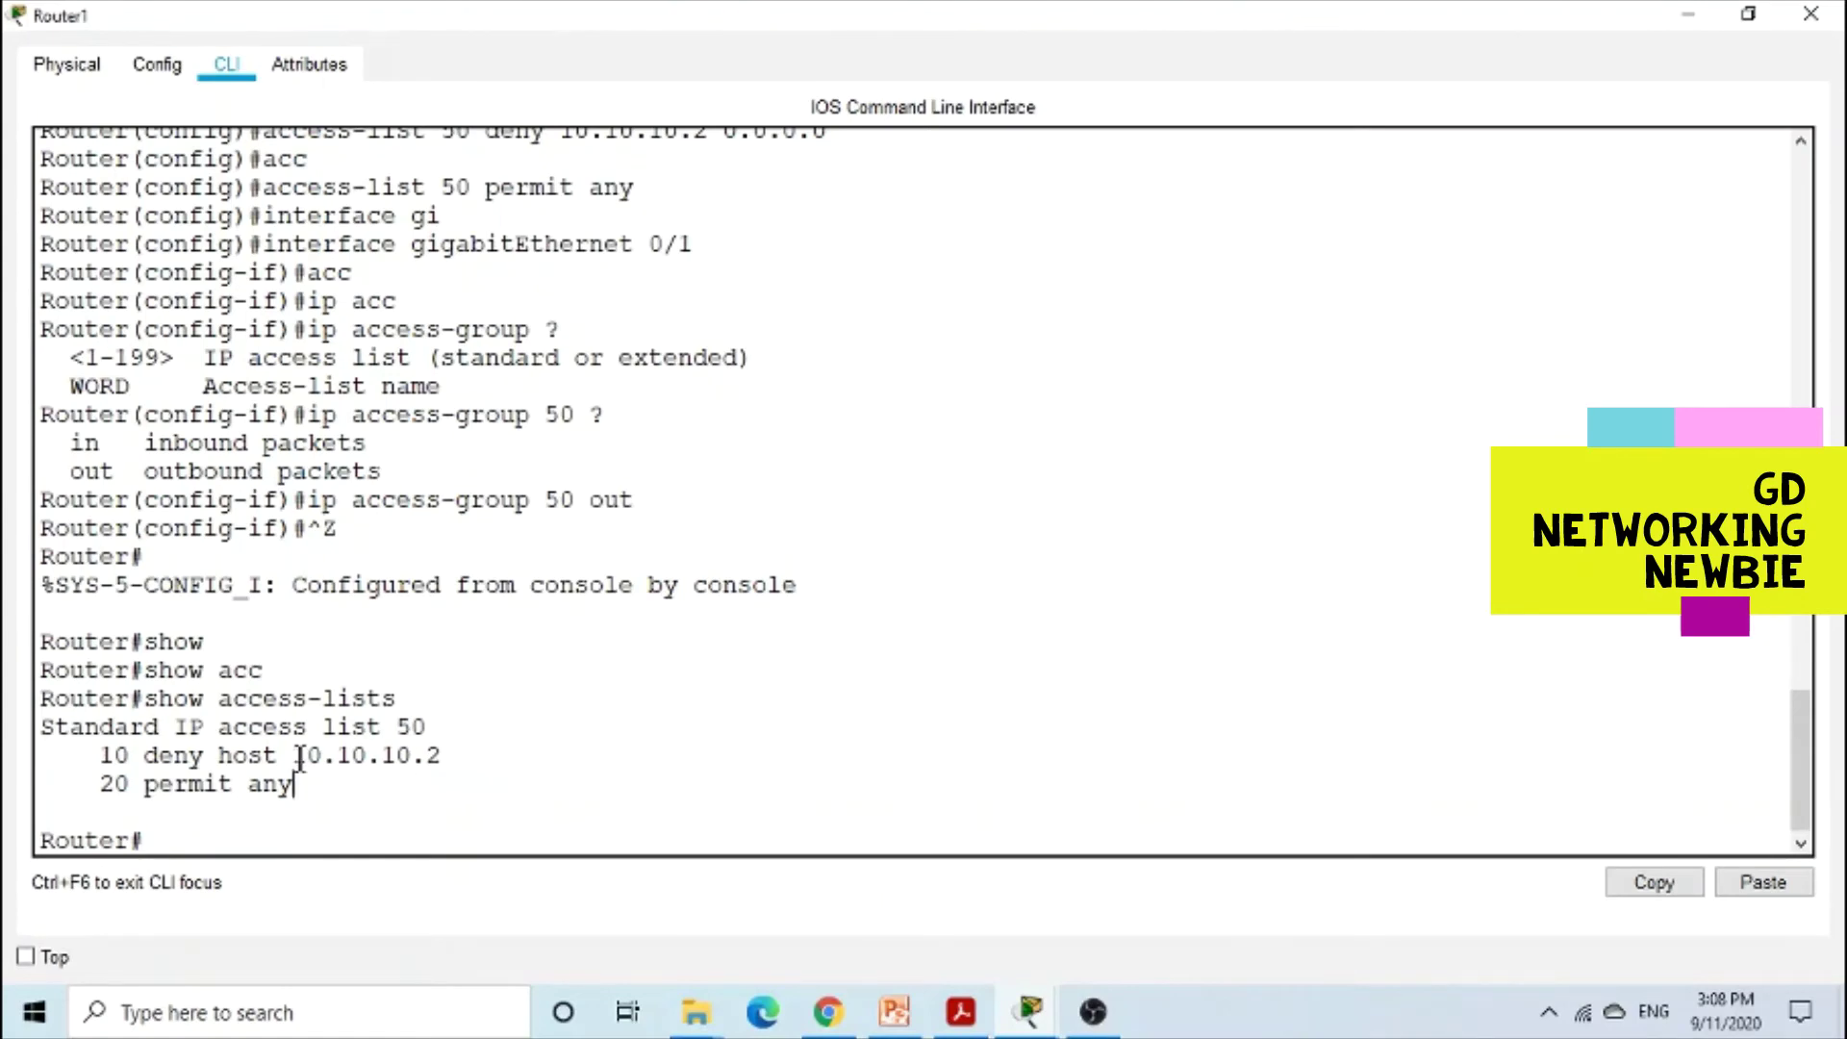
drag(217, 755, 262, 755)
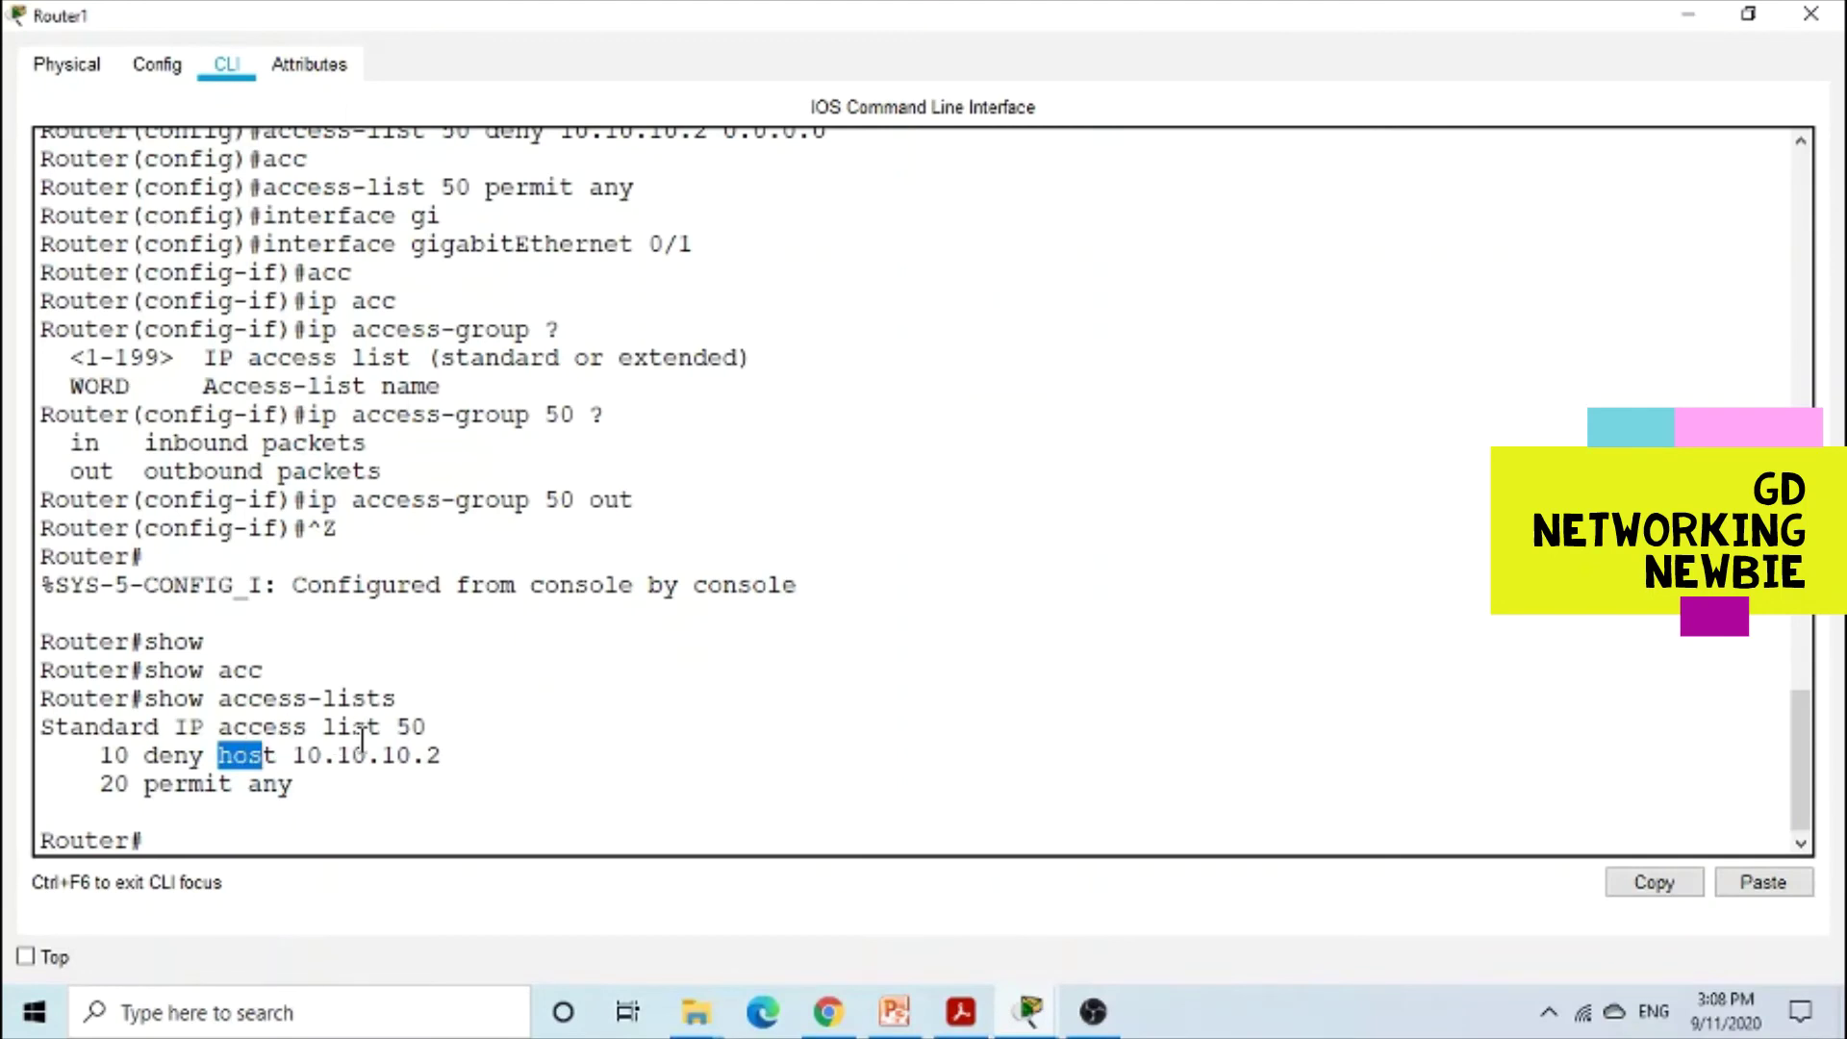
click(219, 837)
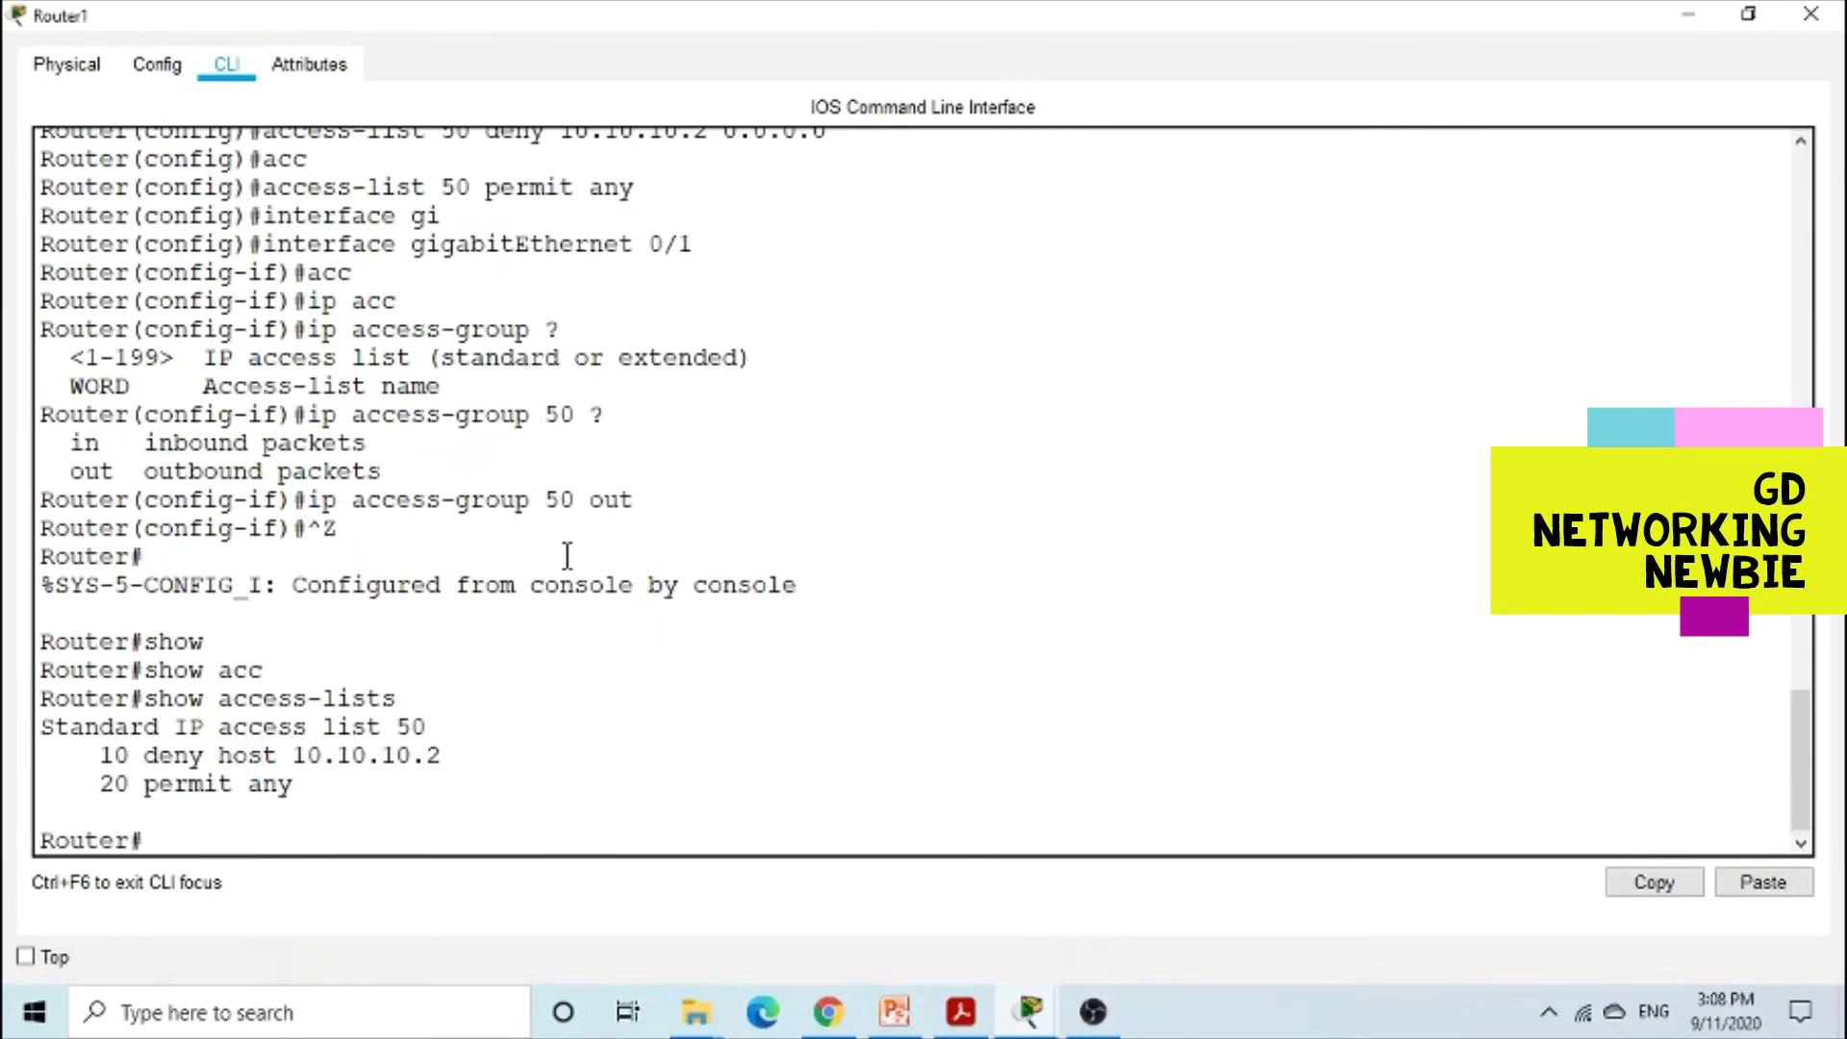
Step: Minimize Router1's window and bring up PC1's command prompt, repositioning its window and bringing up fresh prompt lines
click(1697, 12)
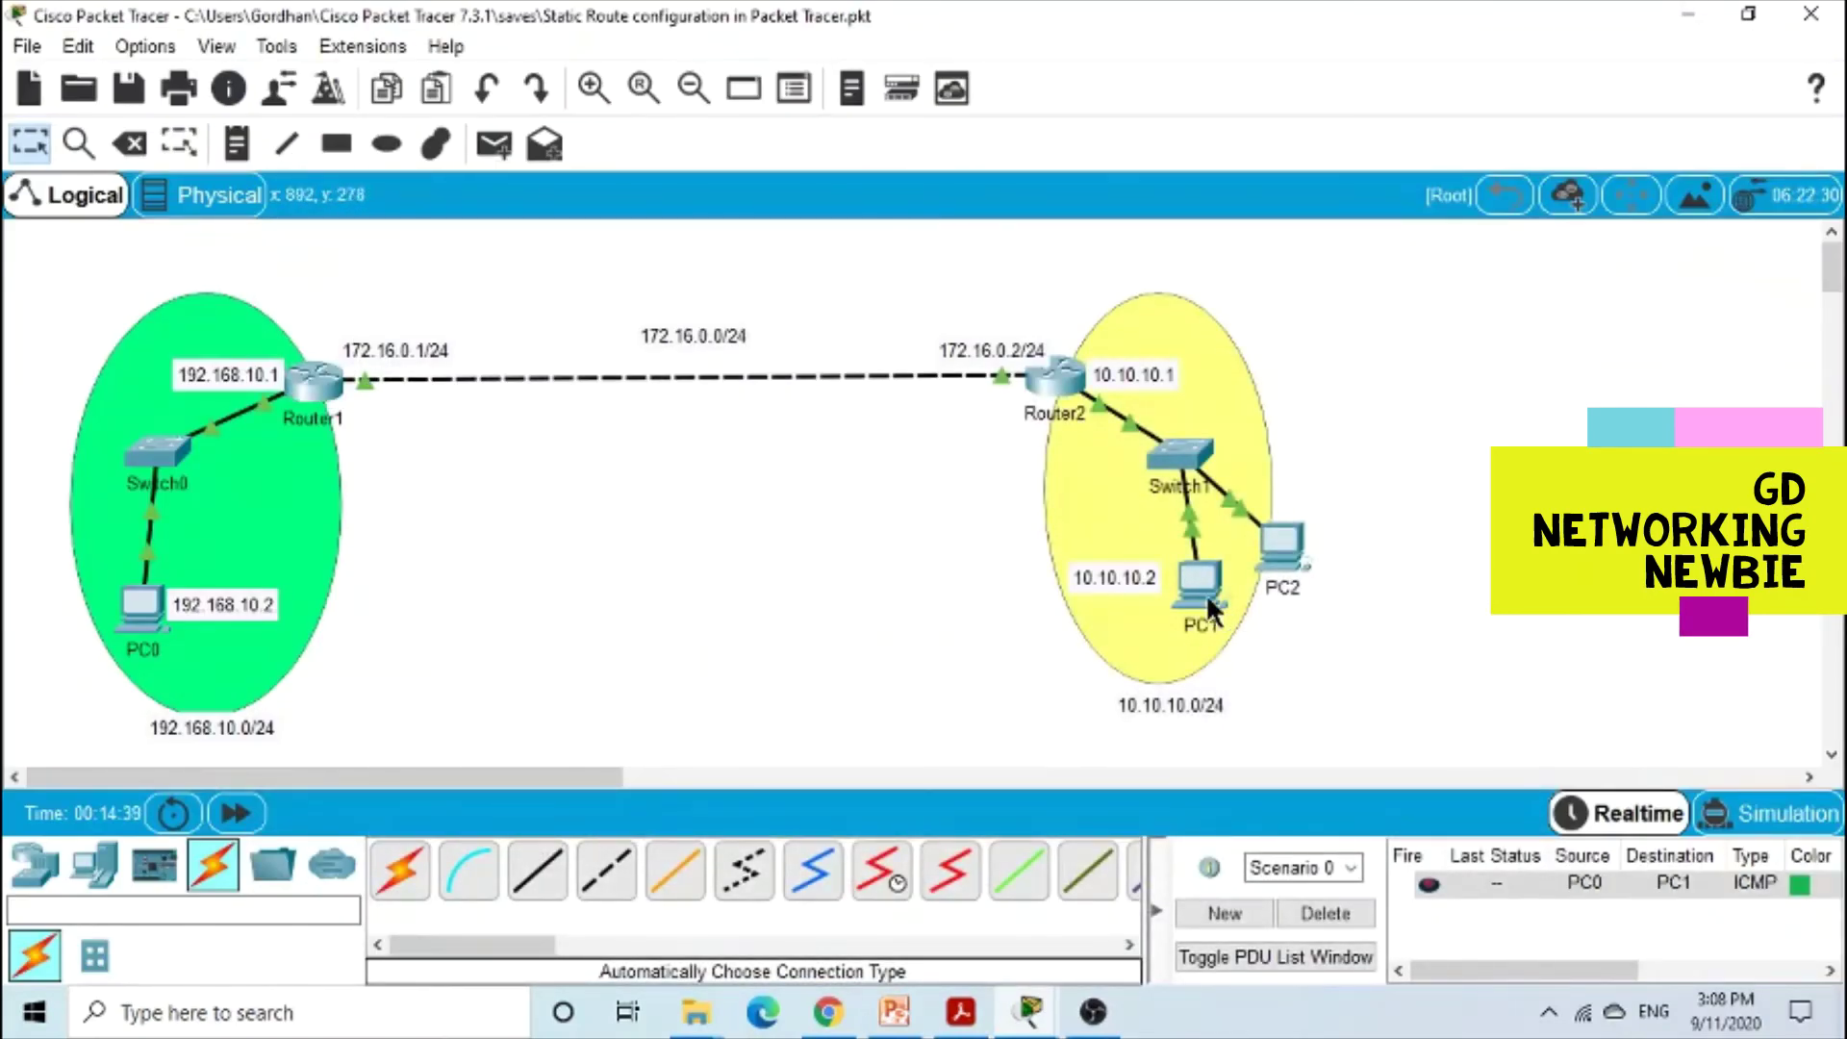
mouse_move(1208, 600)
click(1214, 606)
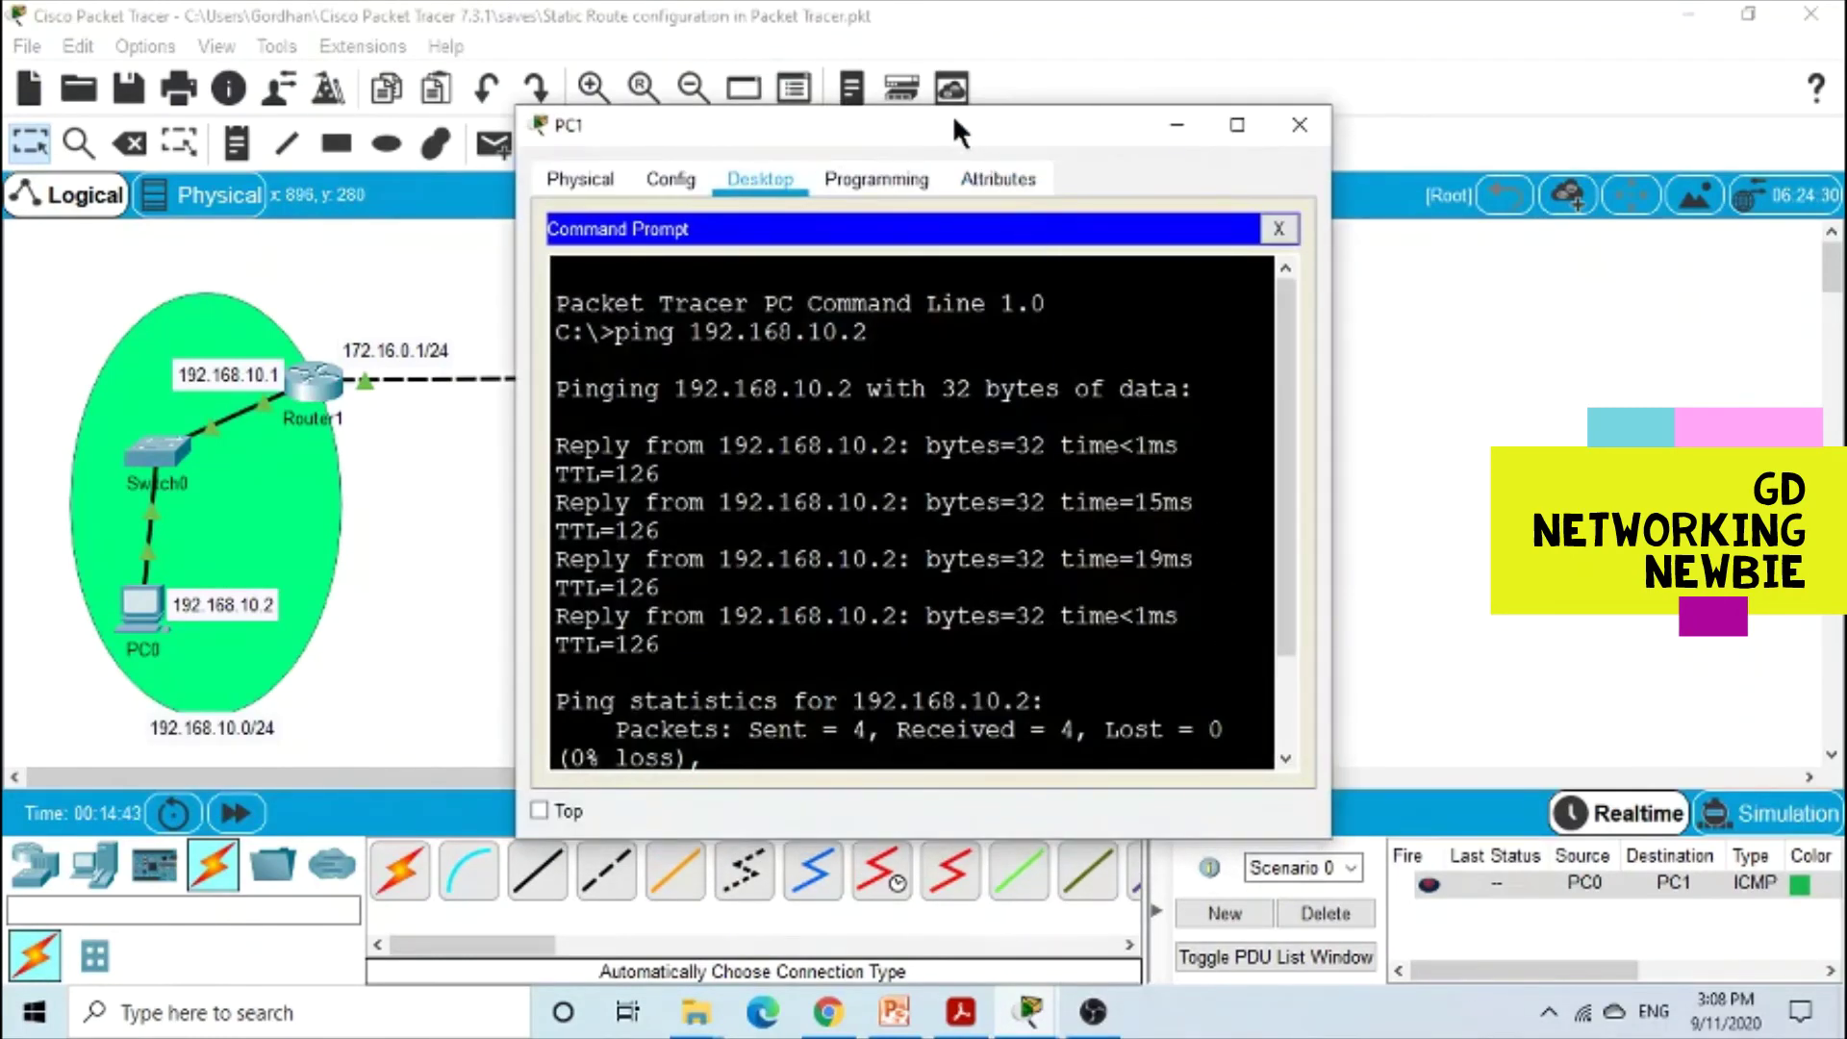
drag(953, 113, 992, 44)
key(Return)
key(Return)
key(Return)
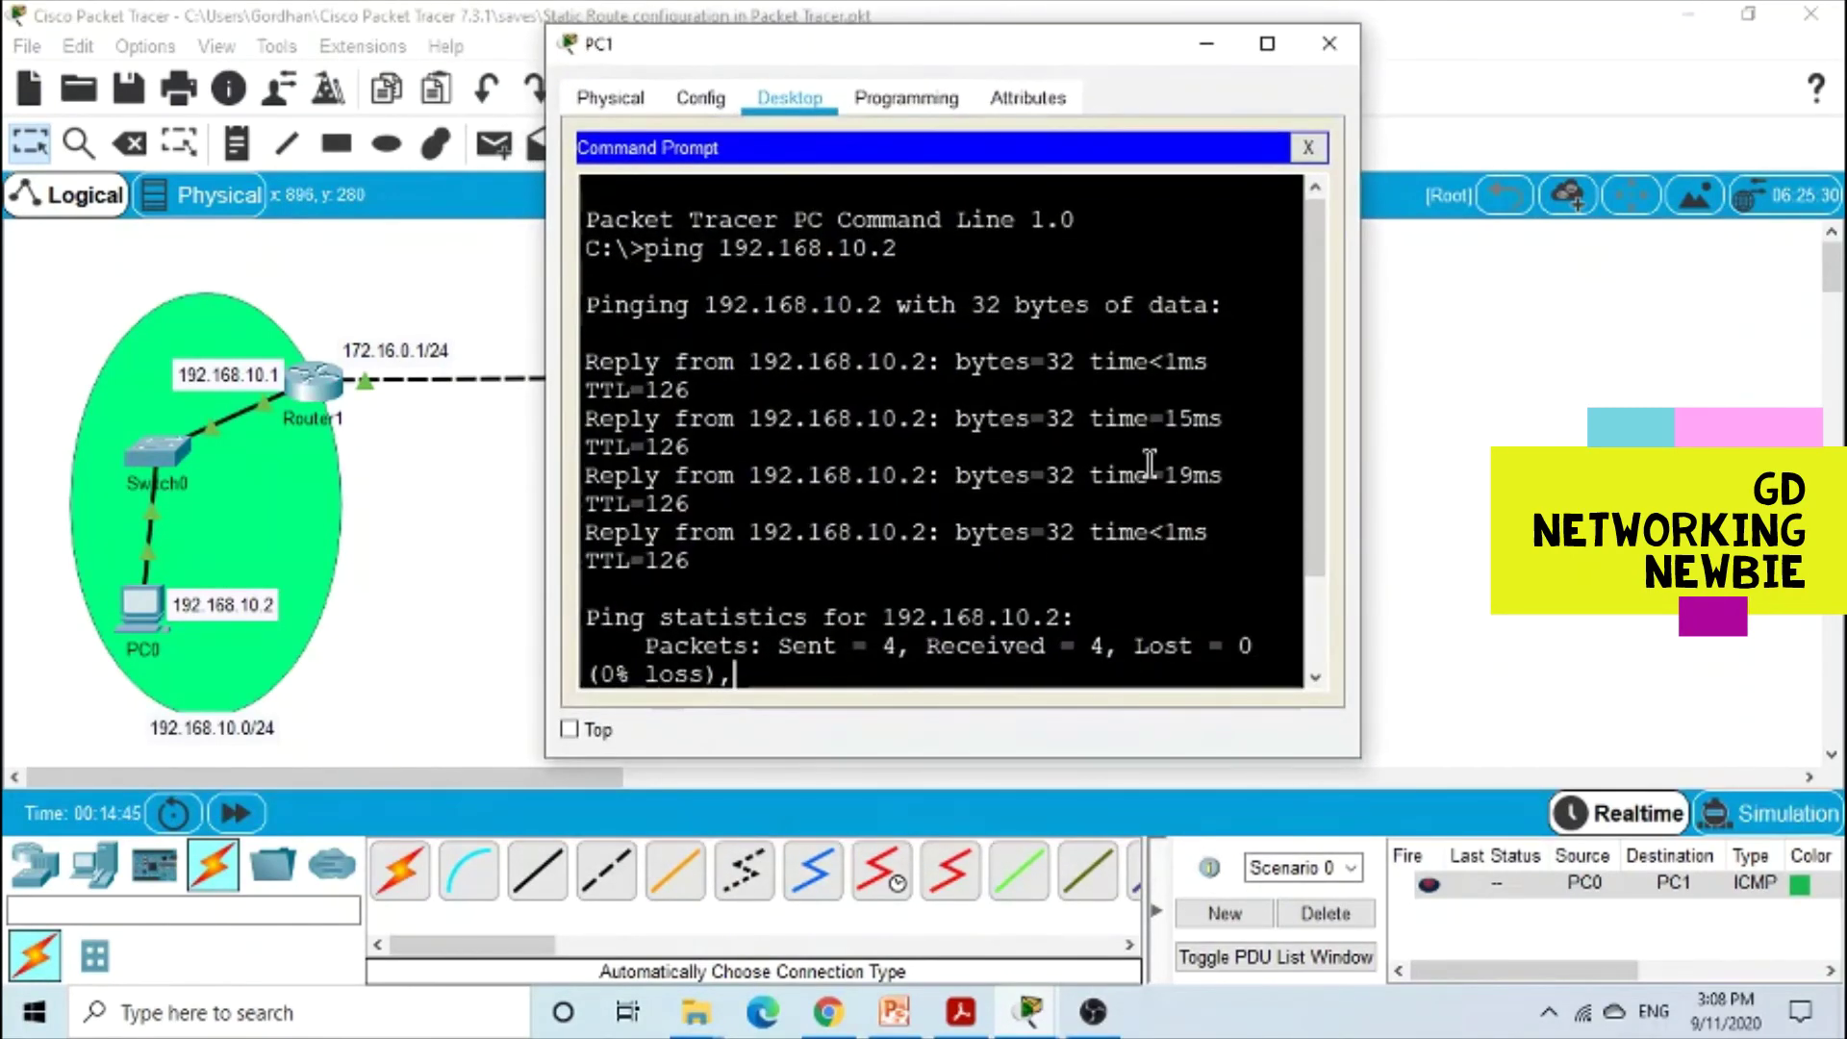
Step: Try to clear PC1's command prompt with the cls and clc commands
text(cls)
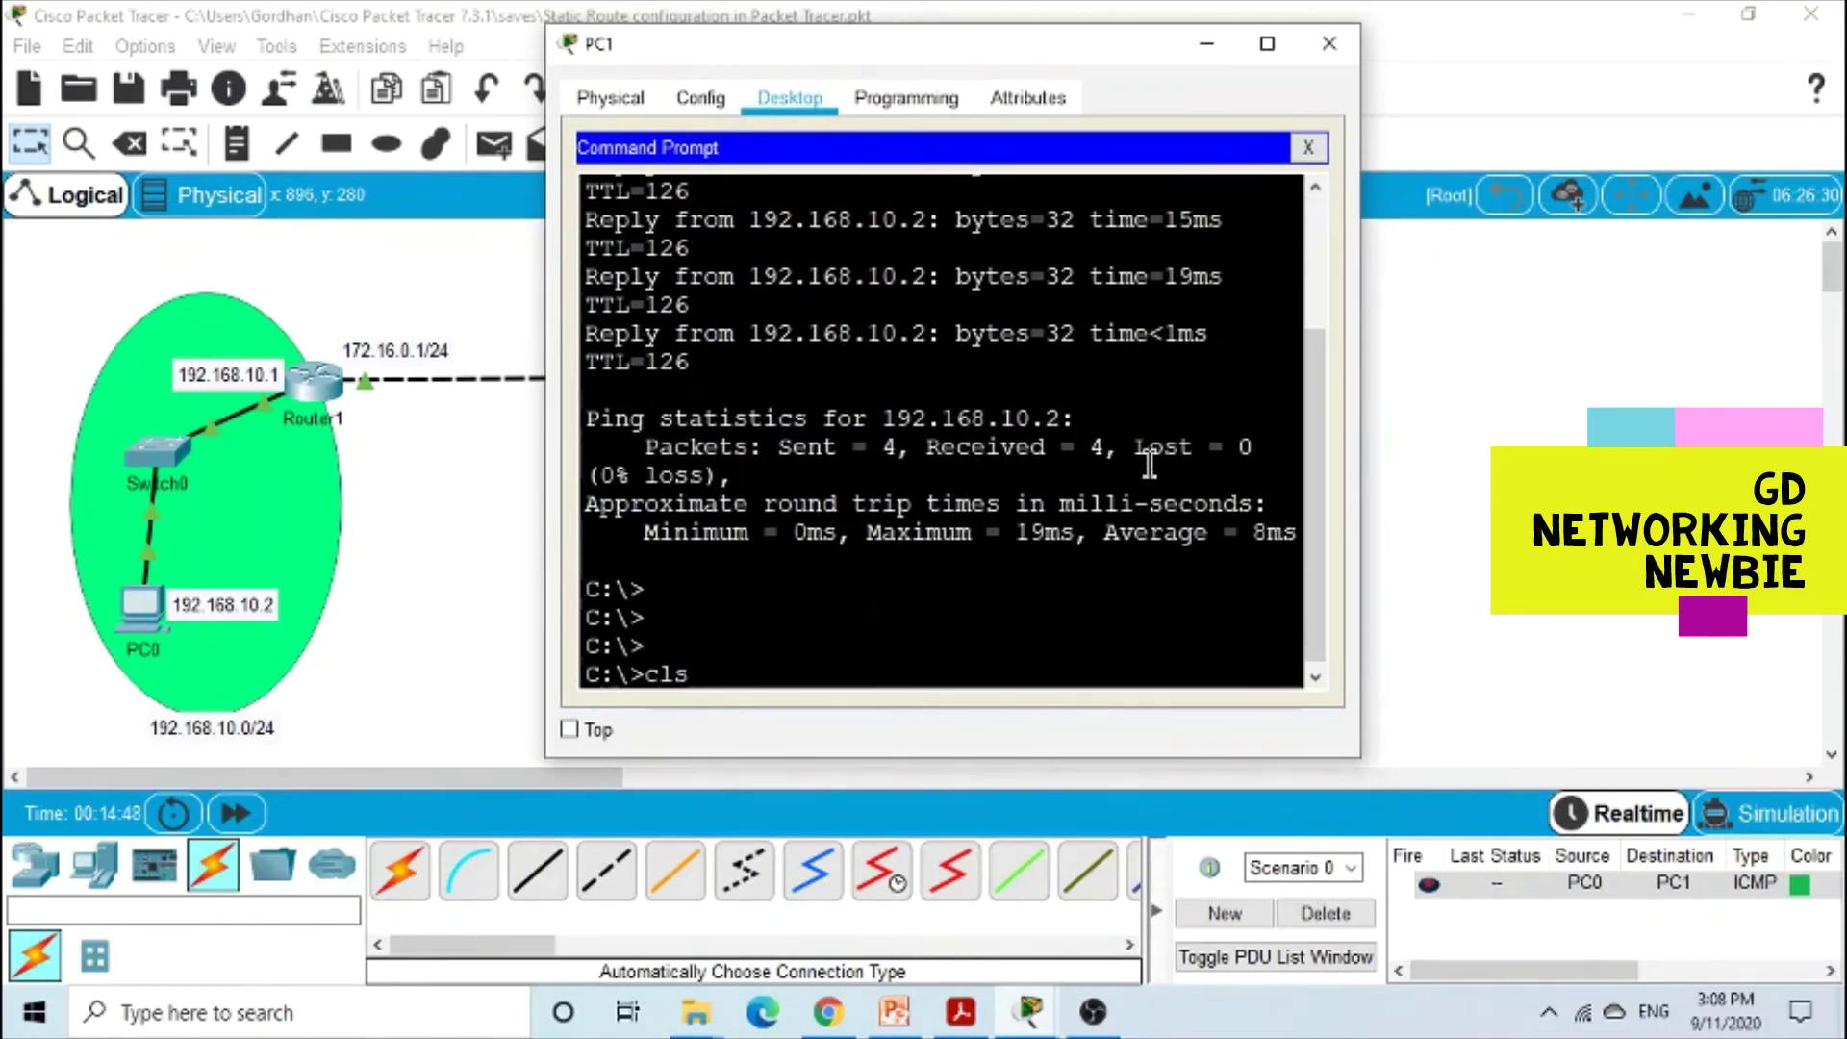
key(Return)
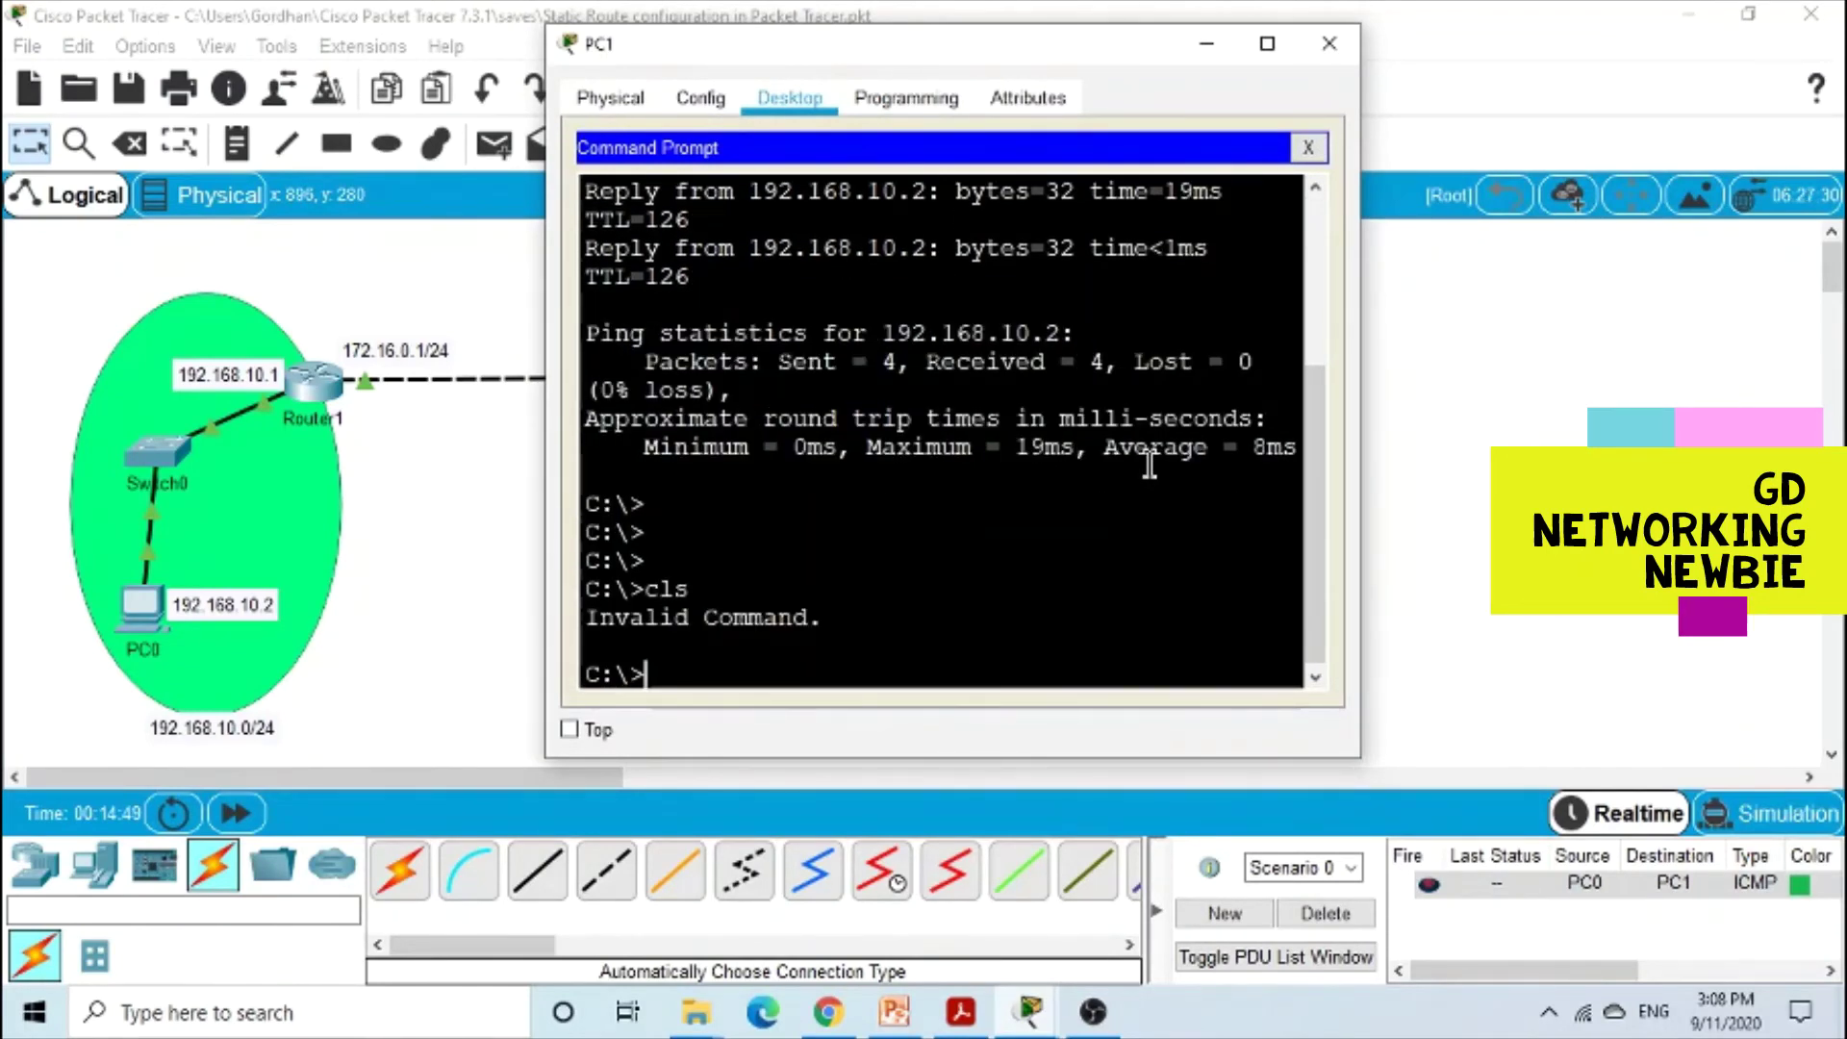
text(clc)
key(Return)
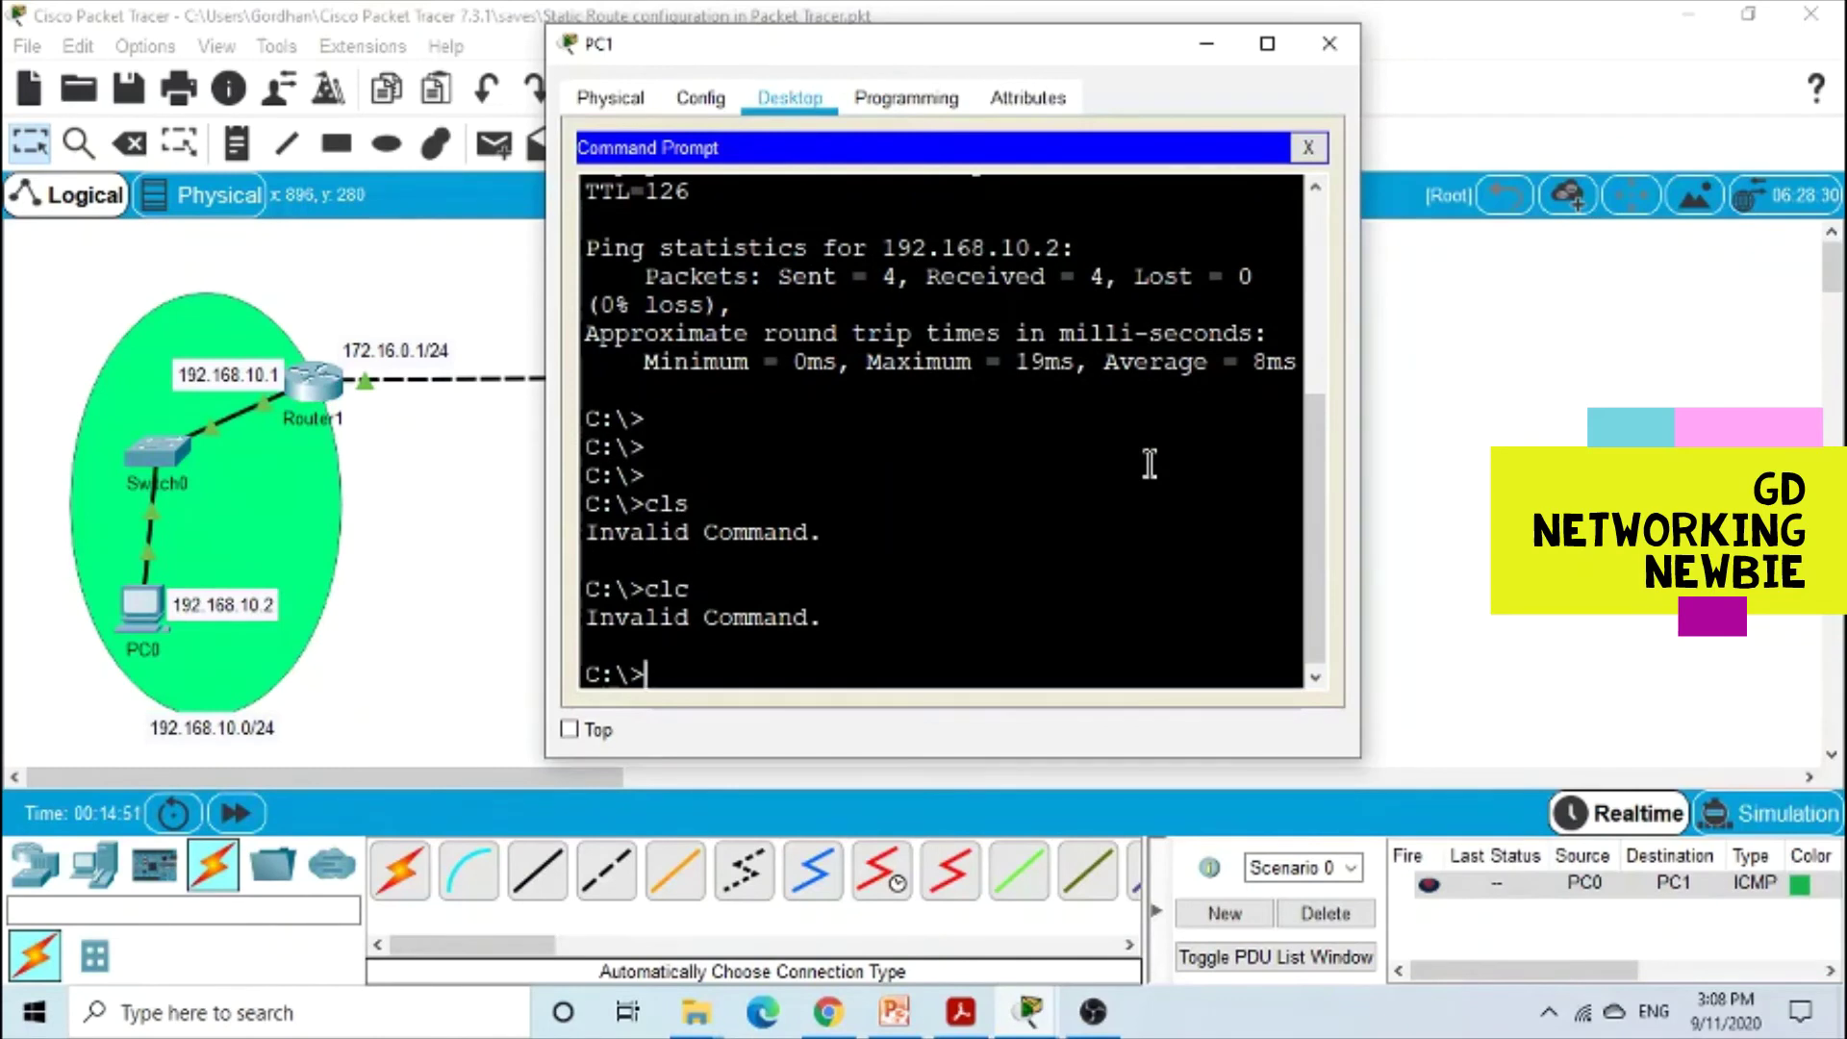
right_click(1150, 464)
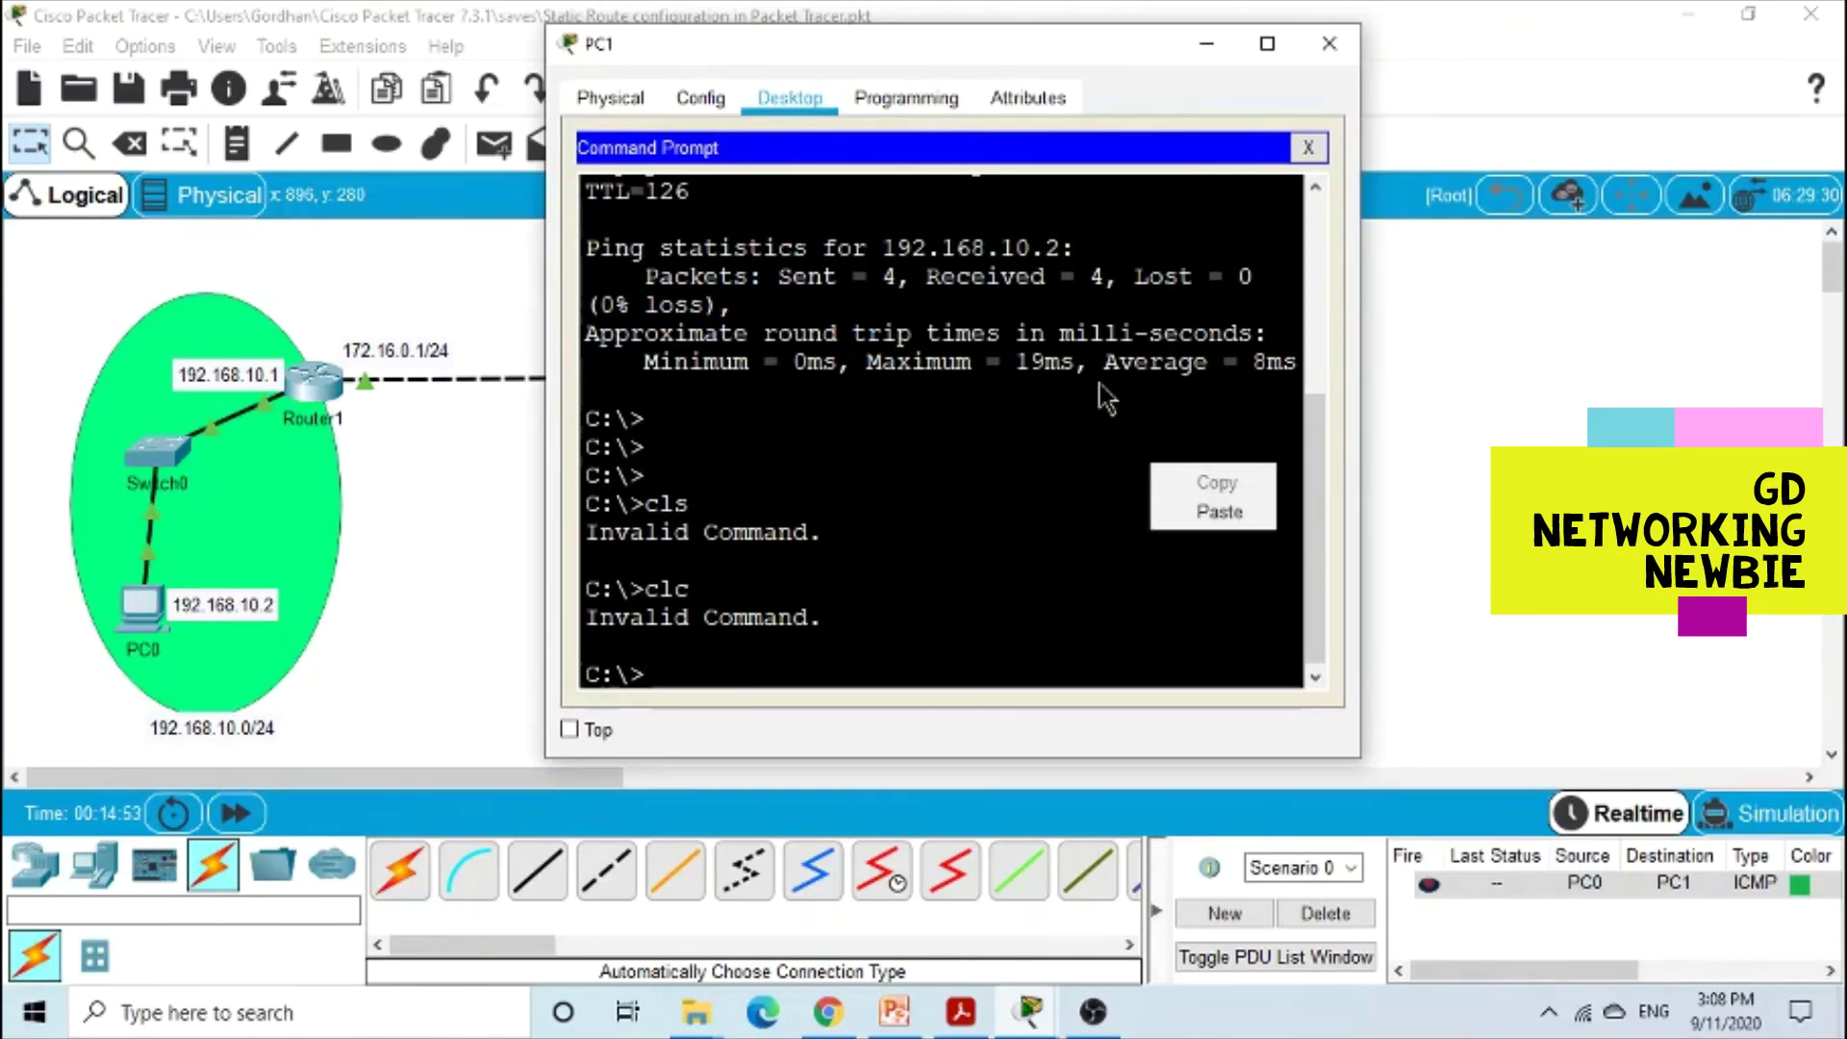
click(693, 669)
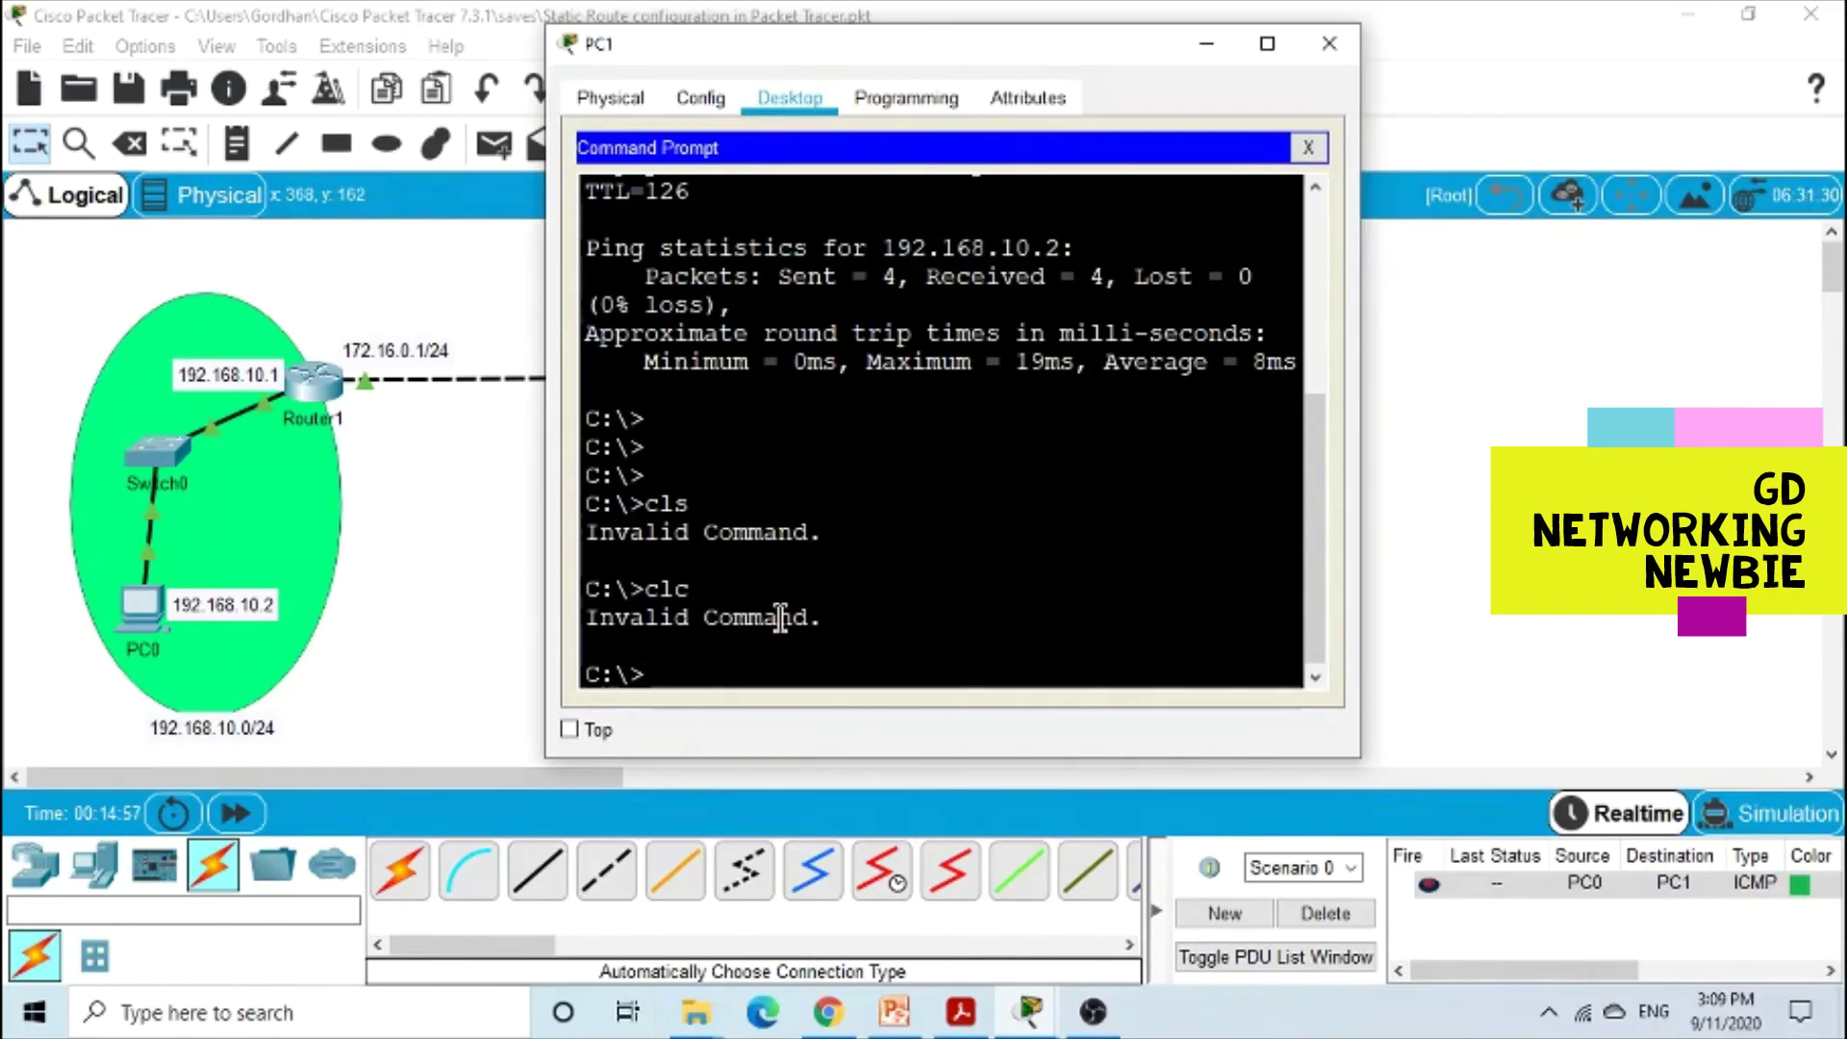
Step: Fill PC1's command prompt with blank prompt lines to push the old output out of view
key(Return)
key(Return)
key(Return)
key(Return)
key(Return)
key(Return)
key(Return)
key(Return)
key(Return)
key(Return)
key(Return)
key(Return)
key(Return)
key(Return)
key(Return)
key(Return)
key(Return)
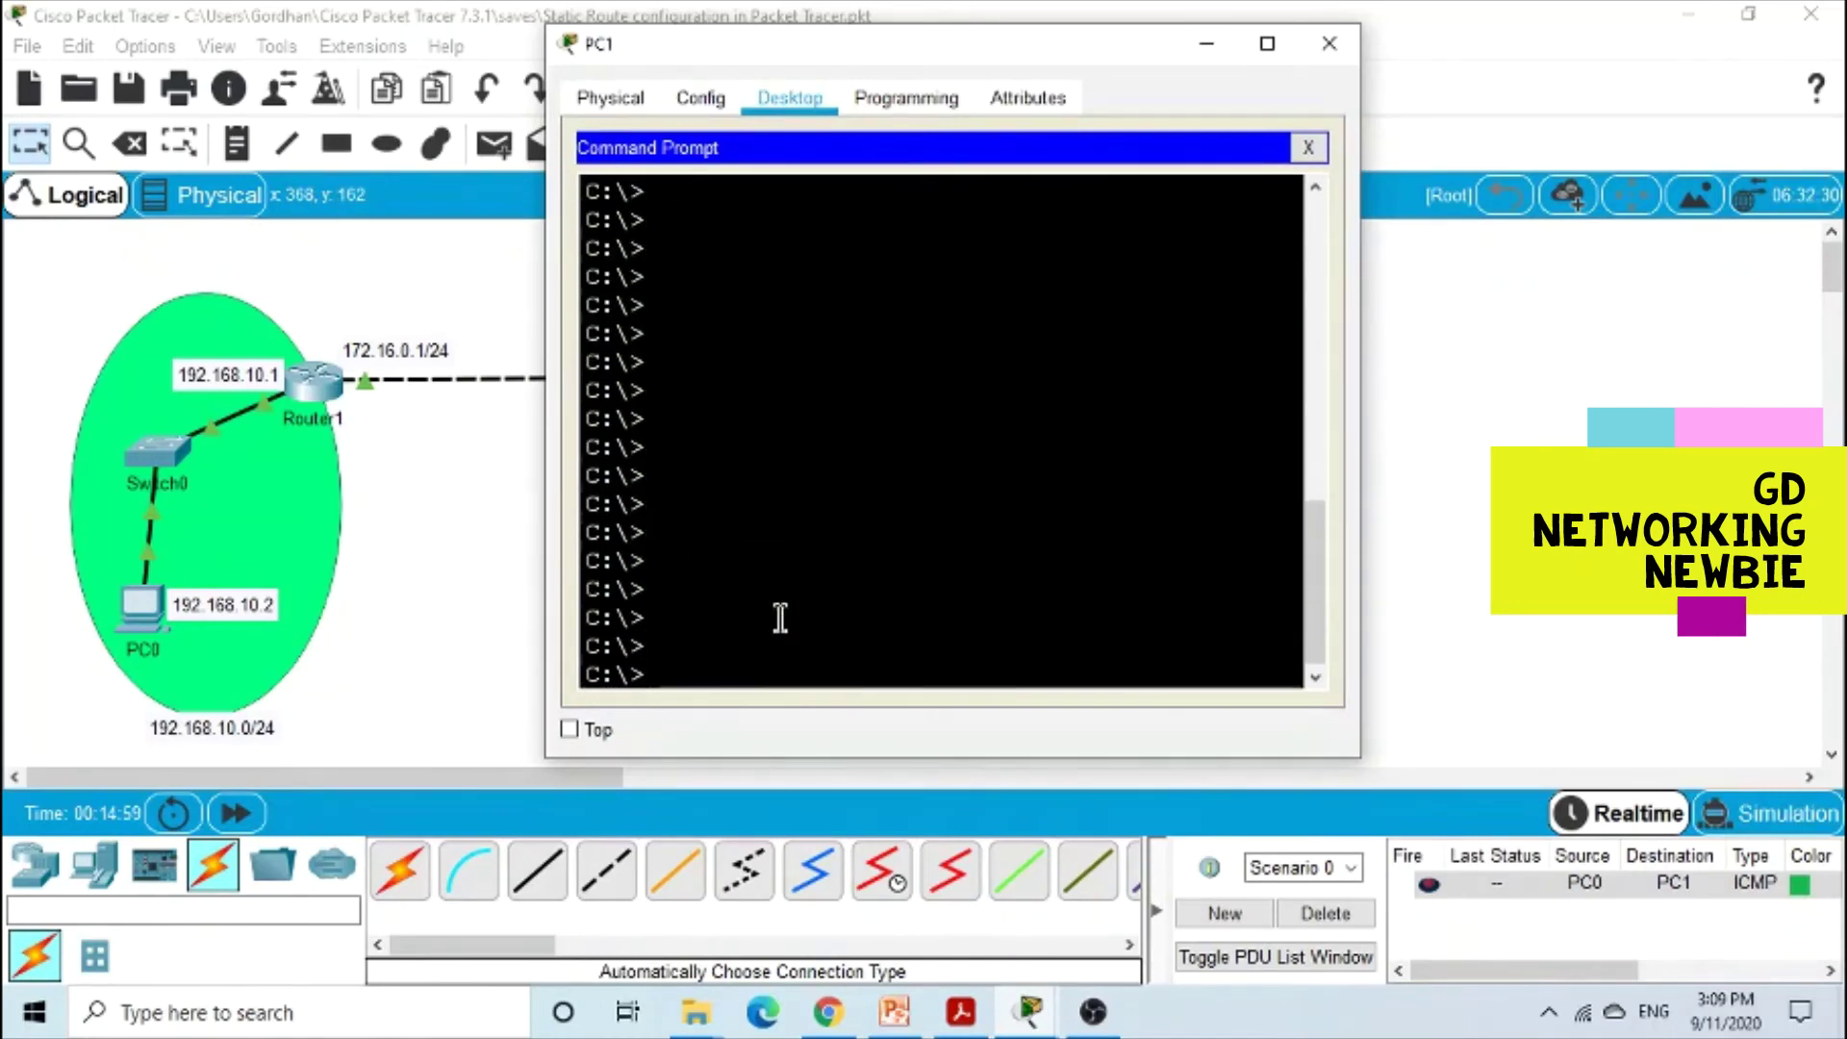
Step: Ping PC0 at 192.168.10.2 from PC1, keeping the PC1 window placed so the command prompt is fully readable
text(ping )
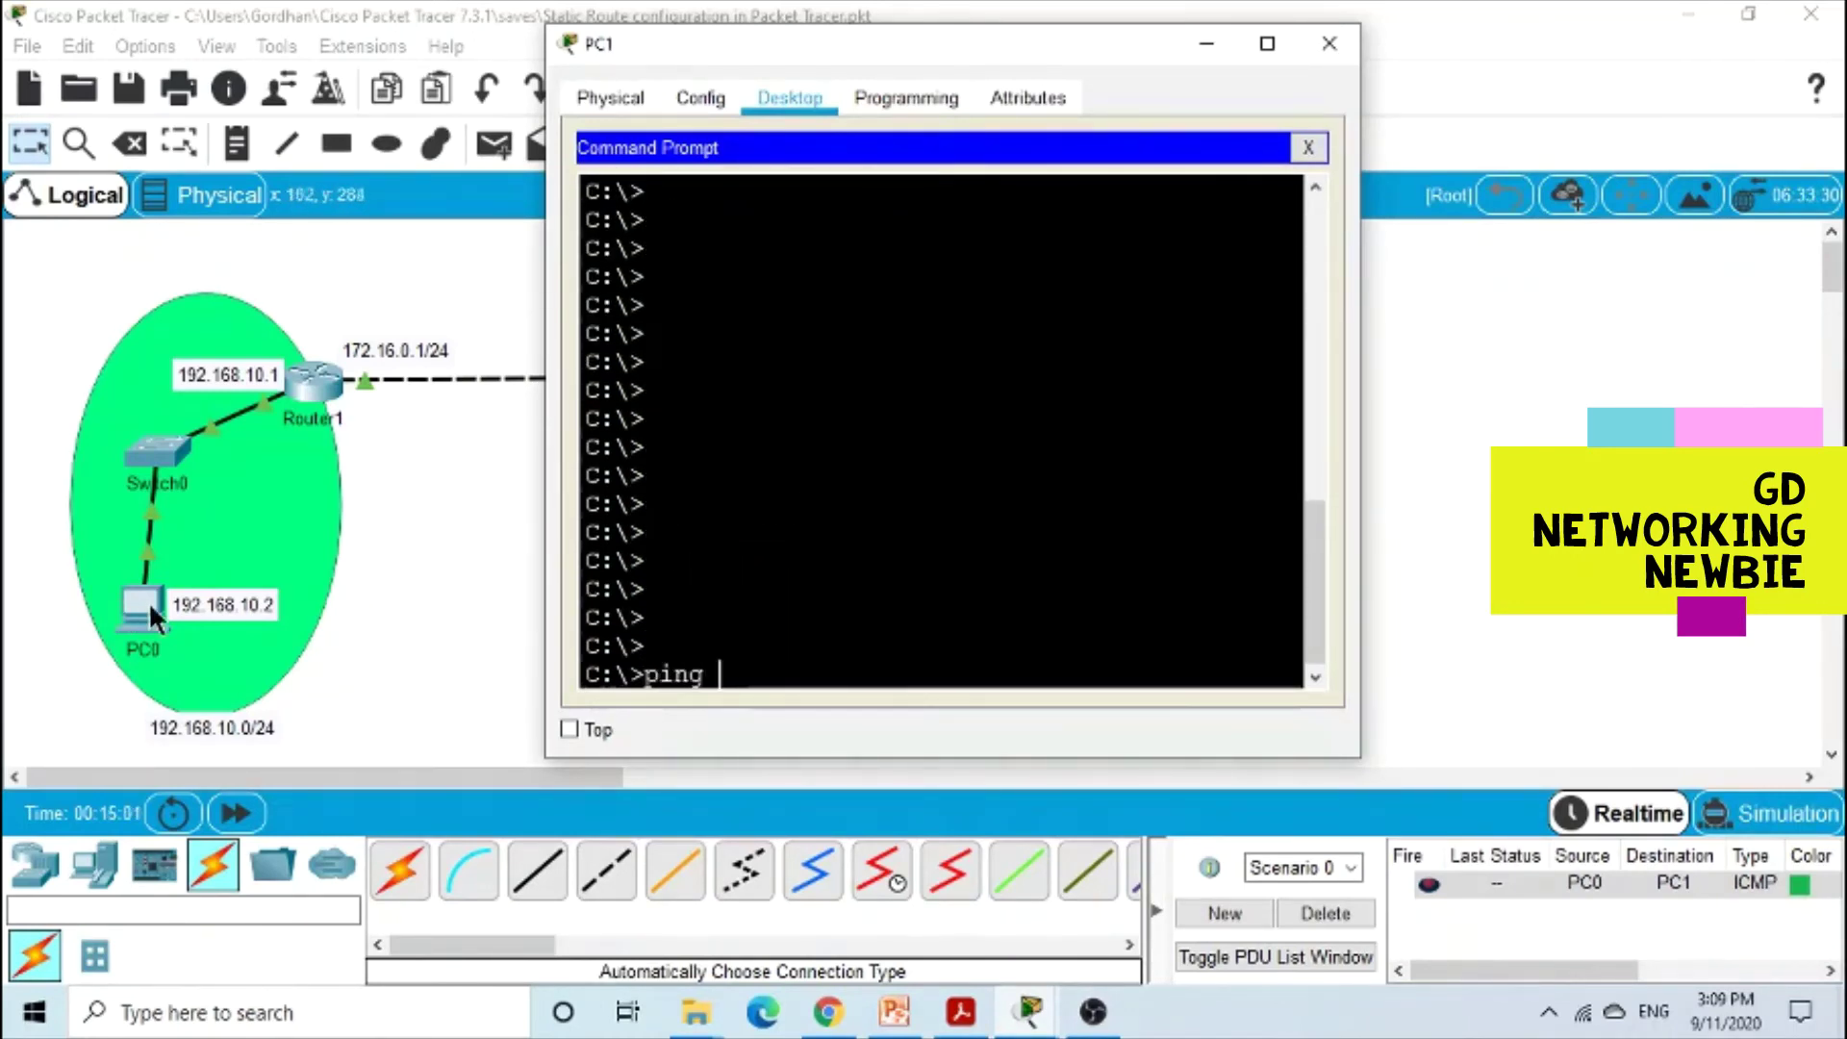
text(192.)
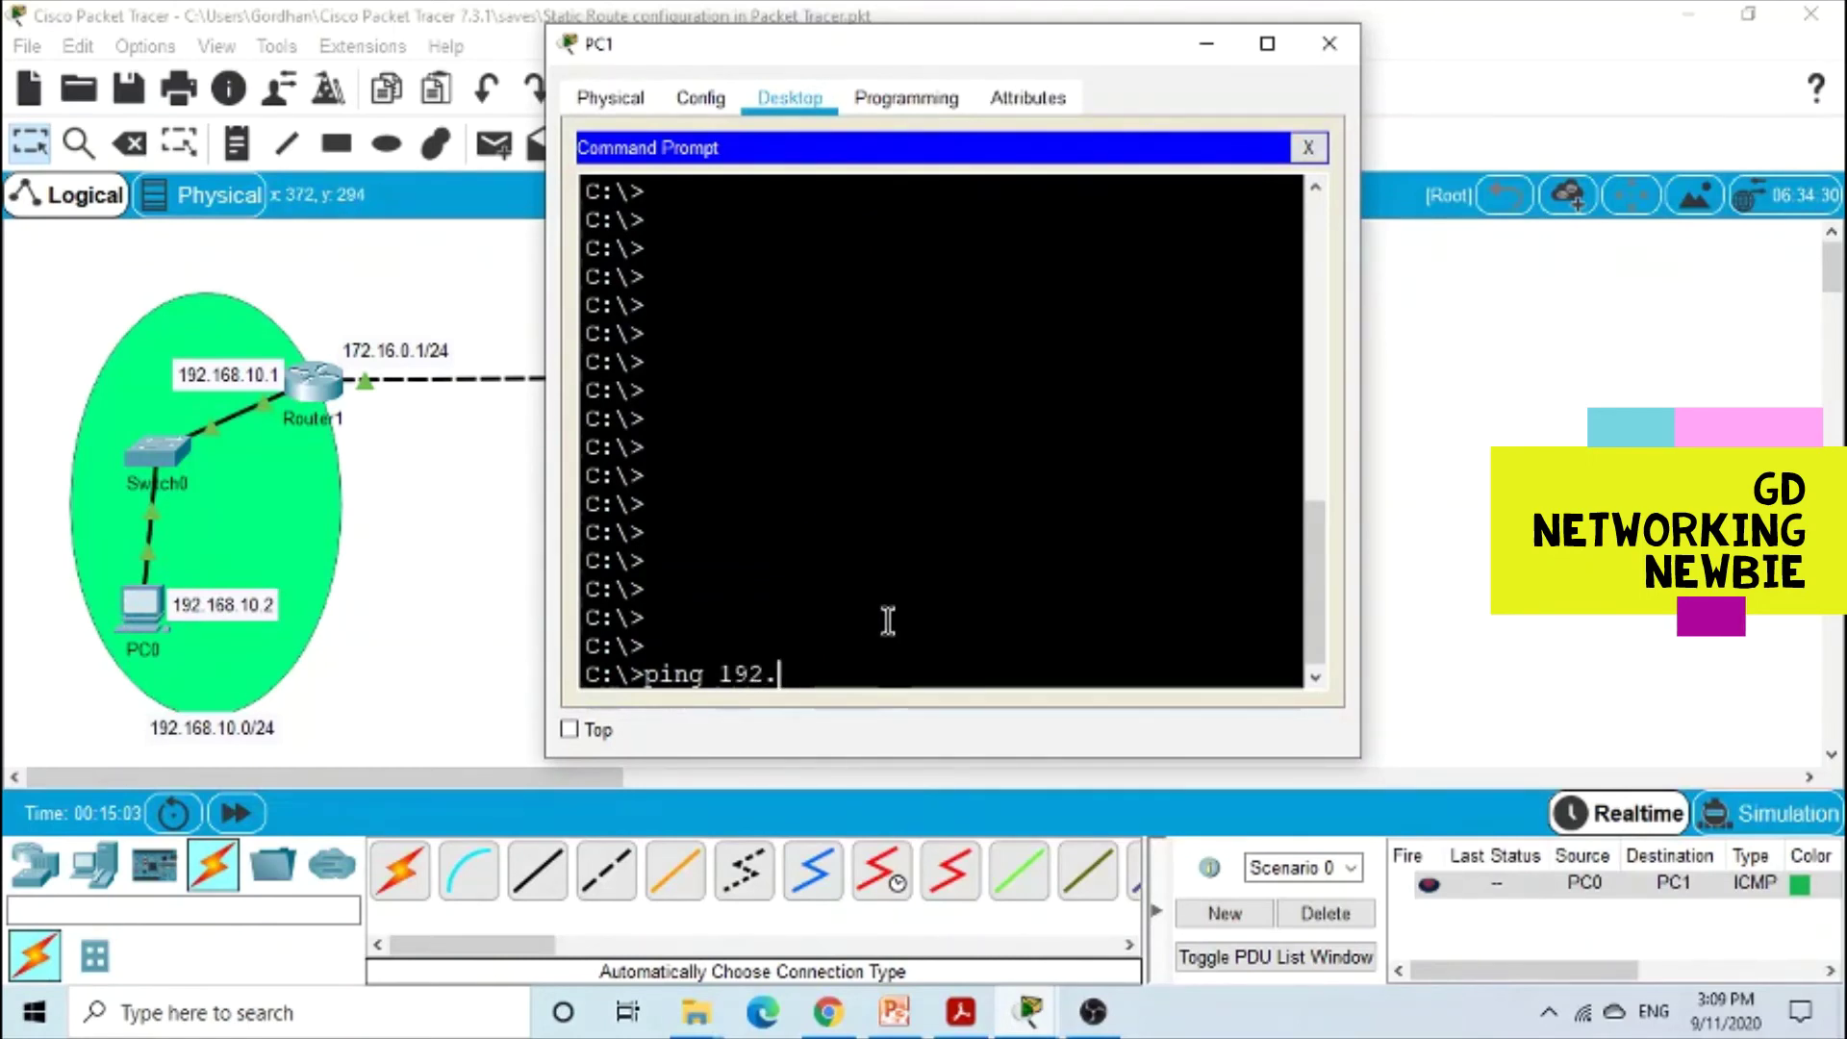
text(168.10.2)
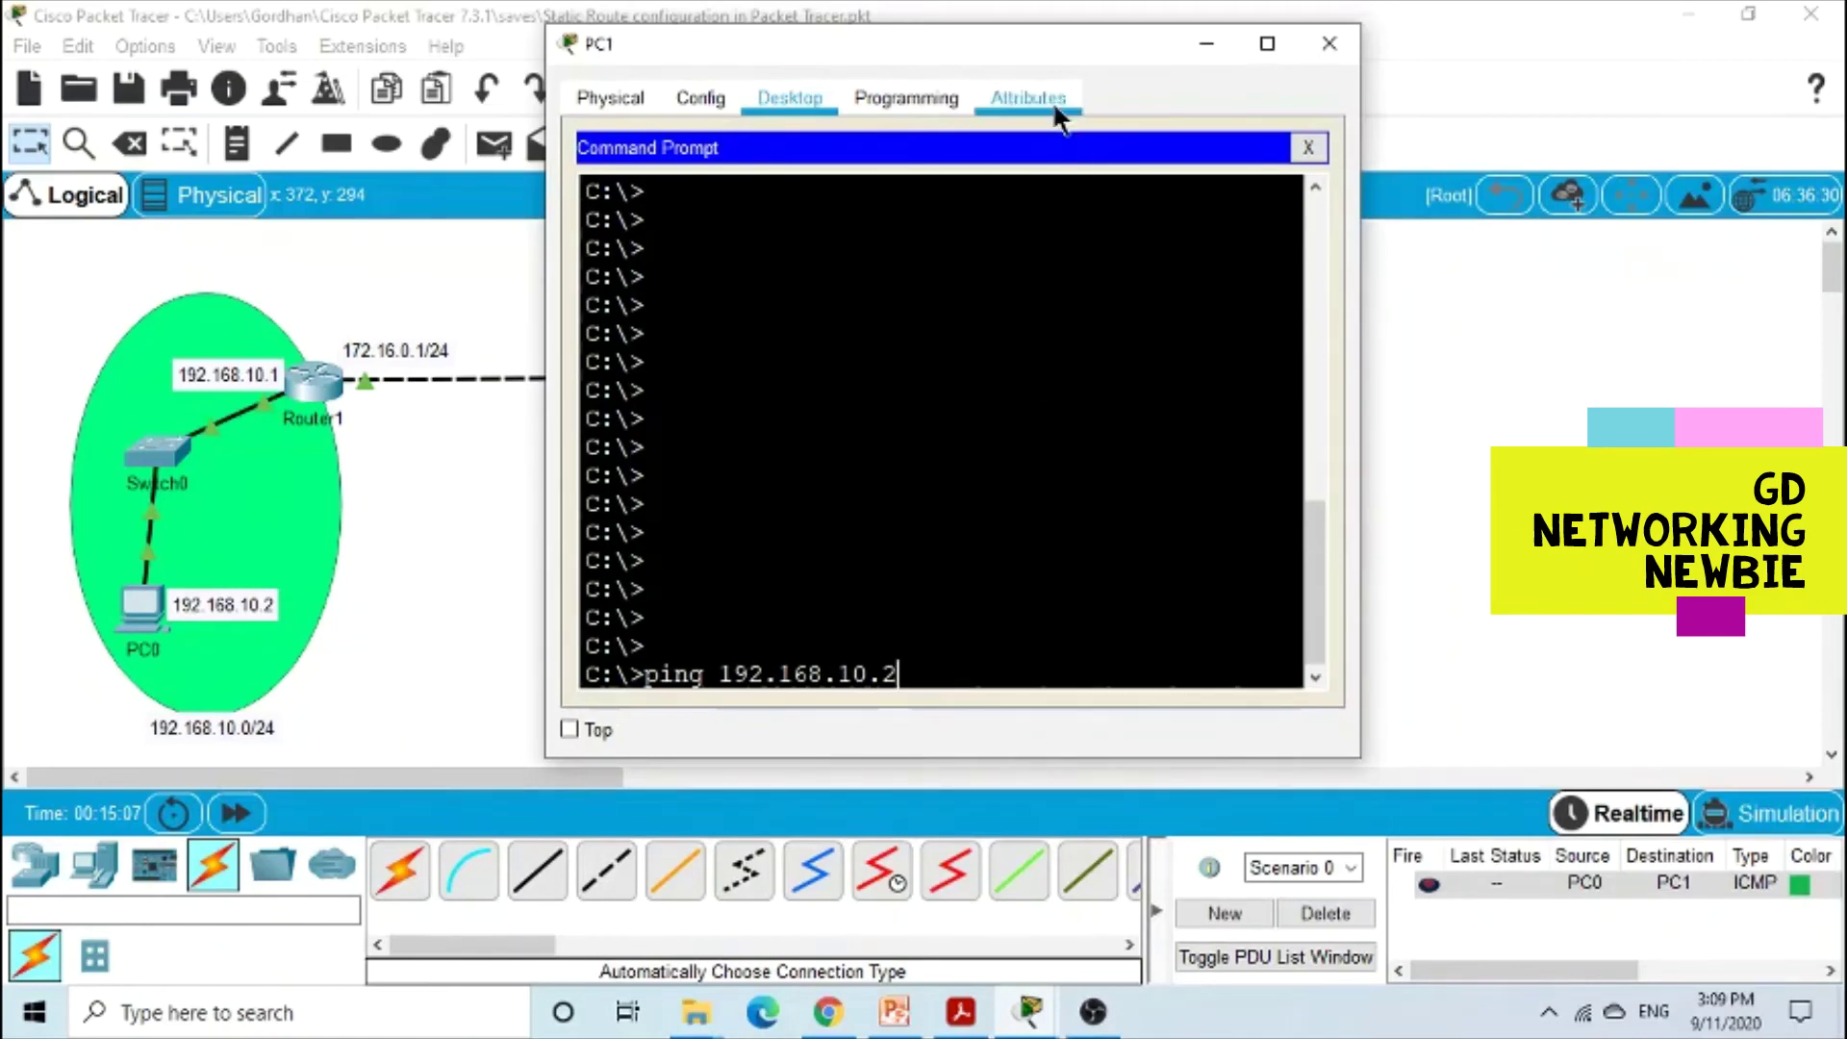
drag(991, 46, 731, 493)
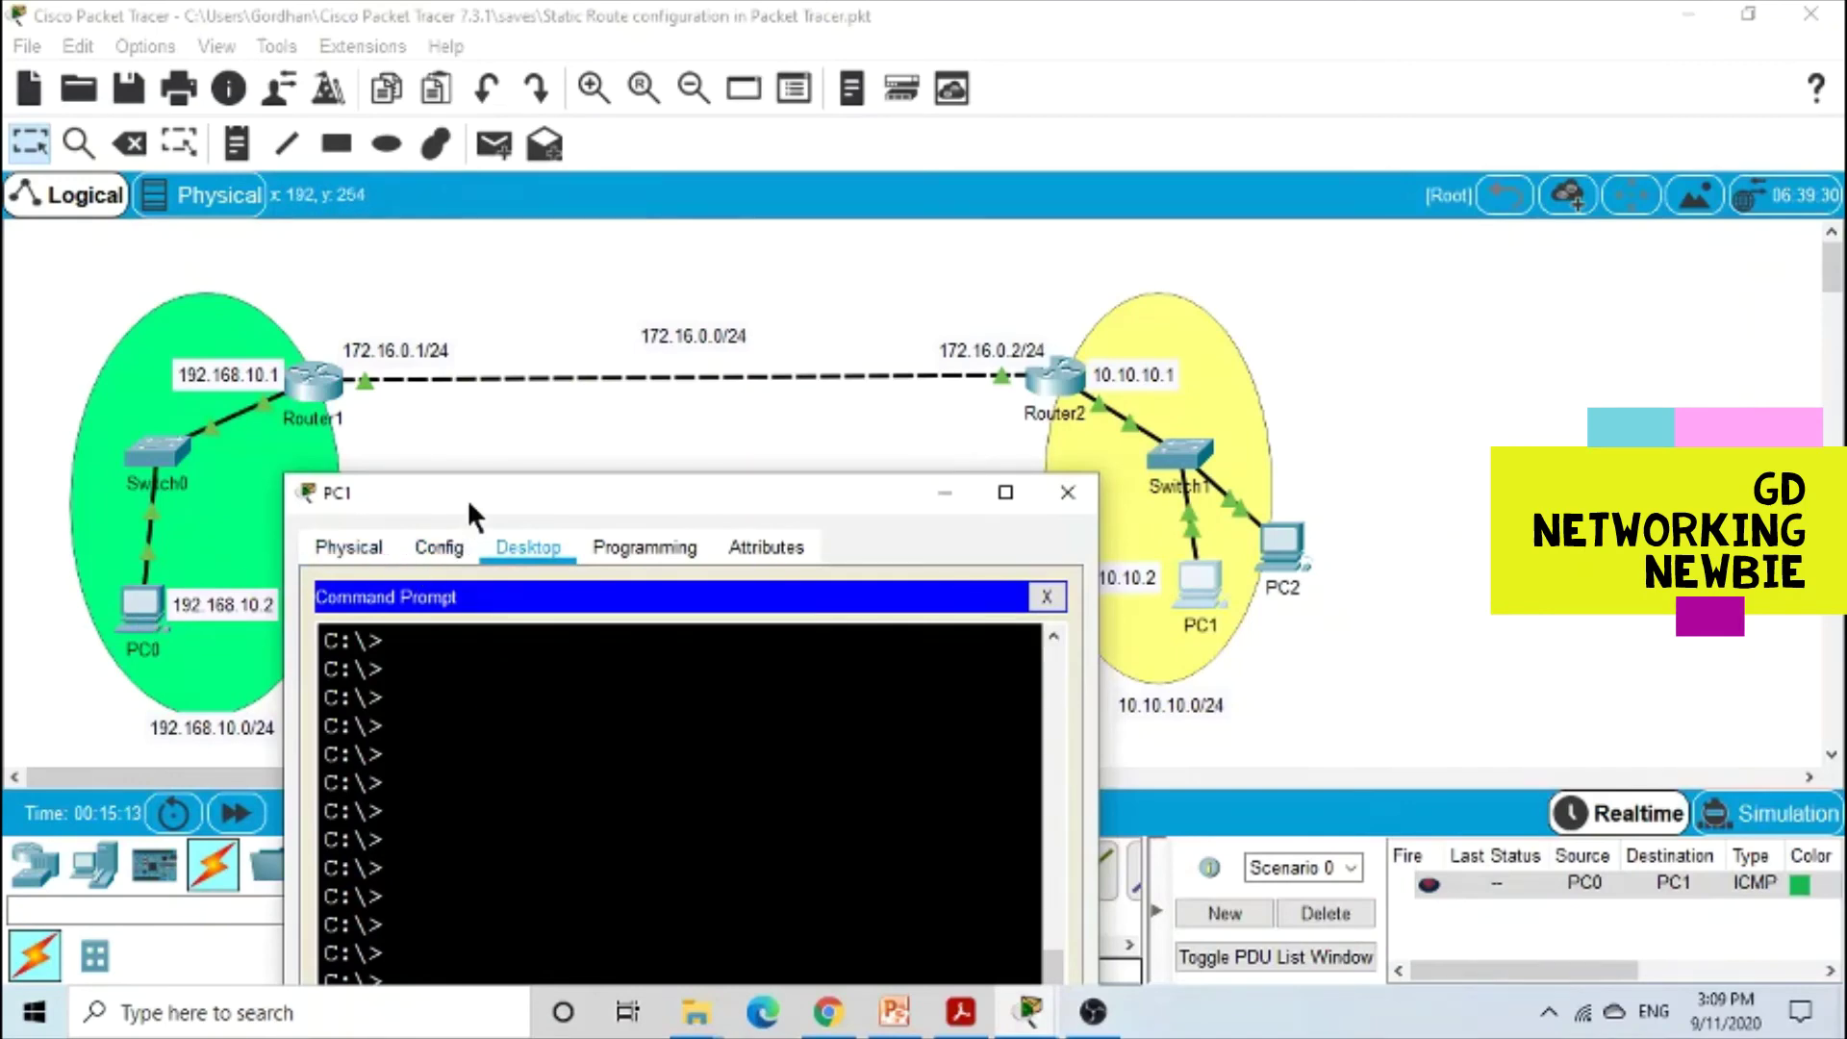
drag(465, 499, 506, 196)
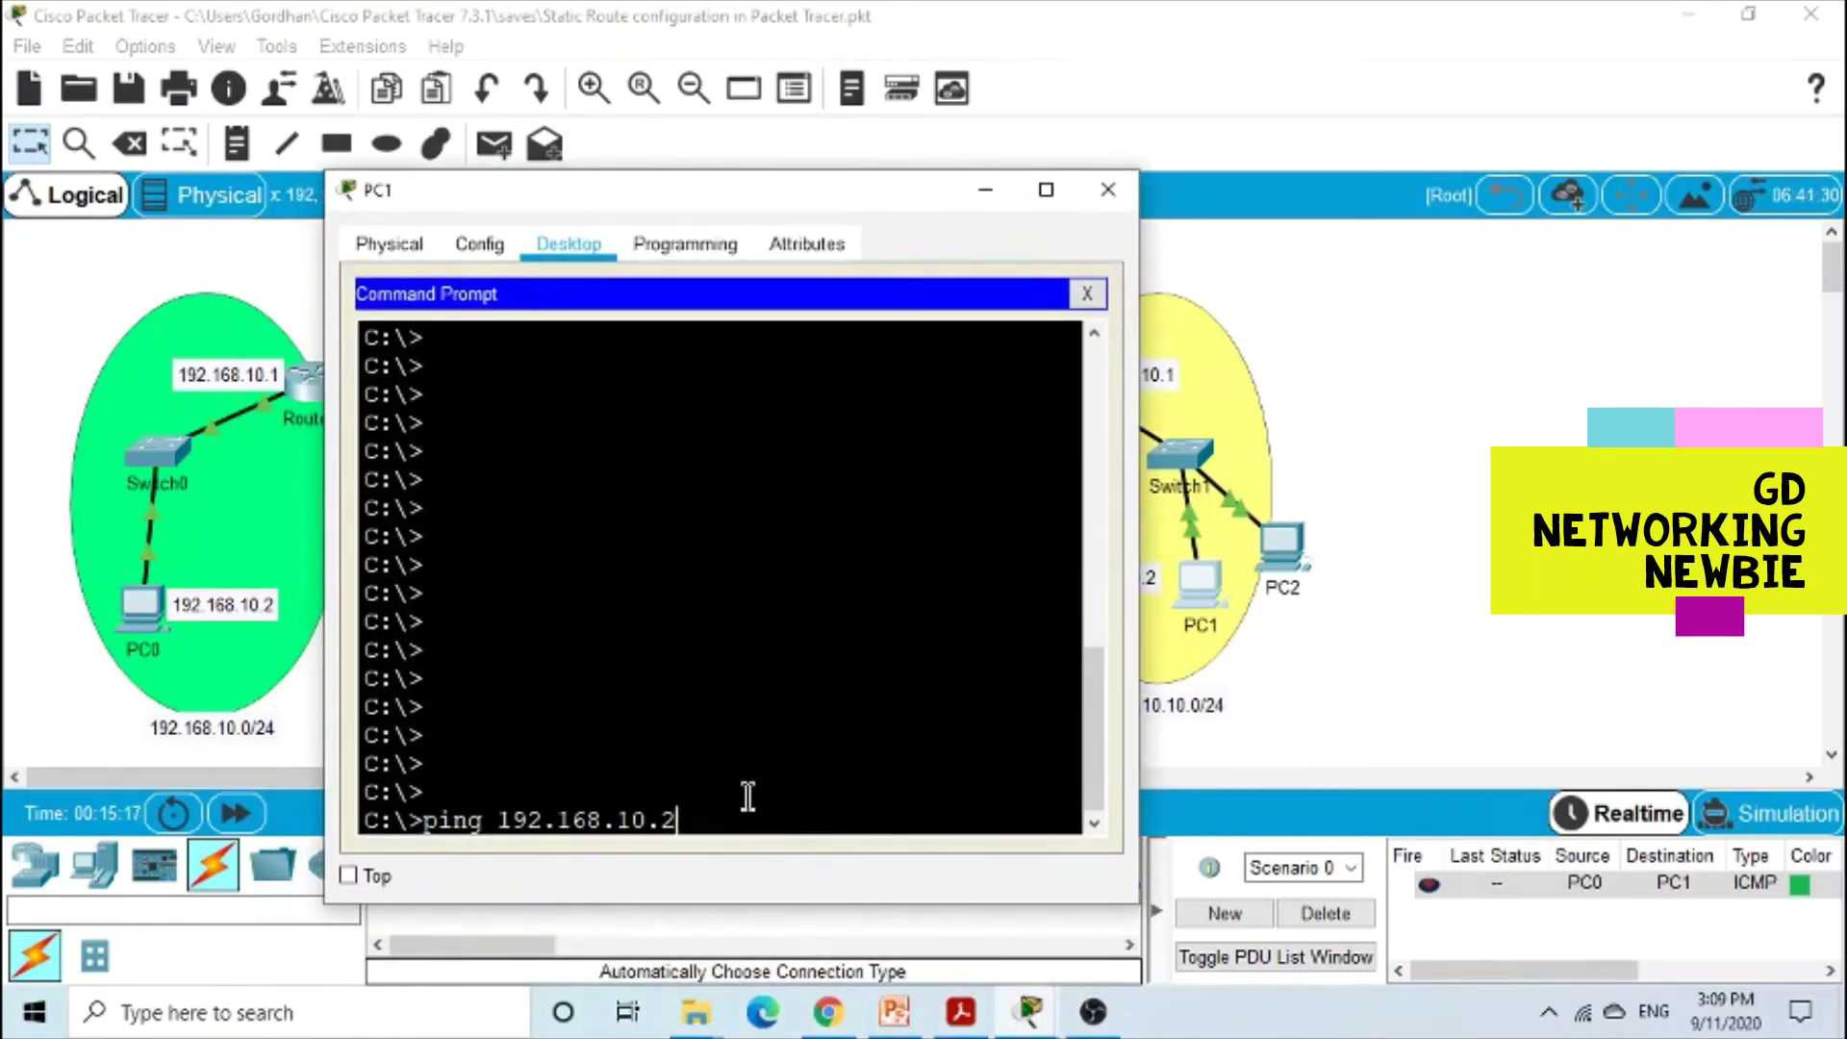
key(Return)
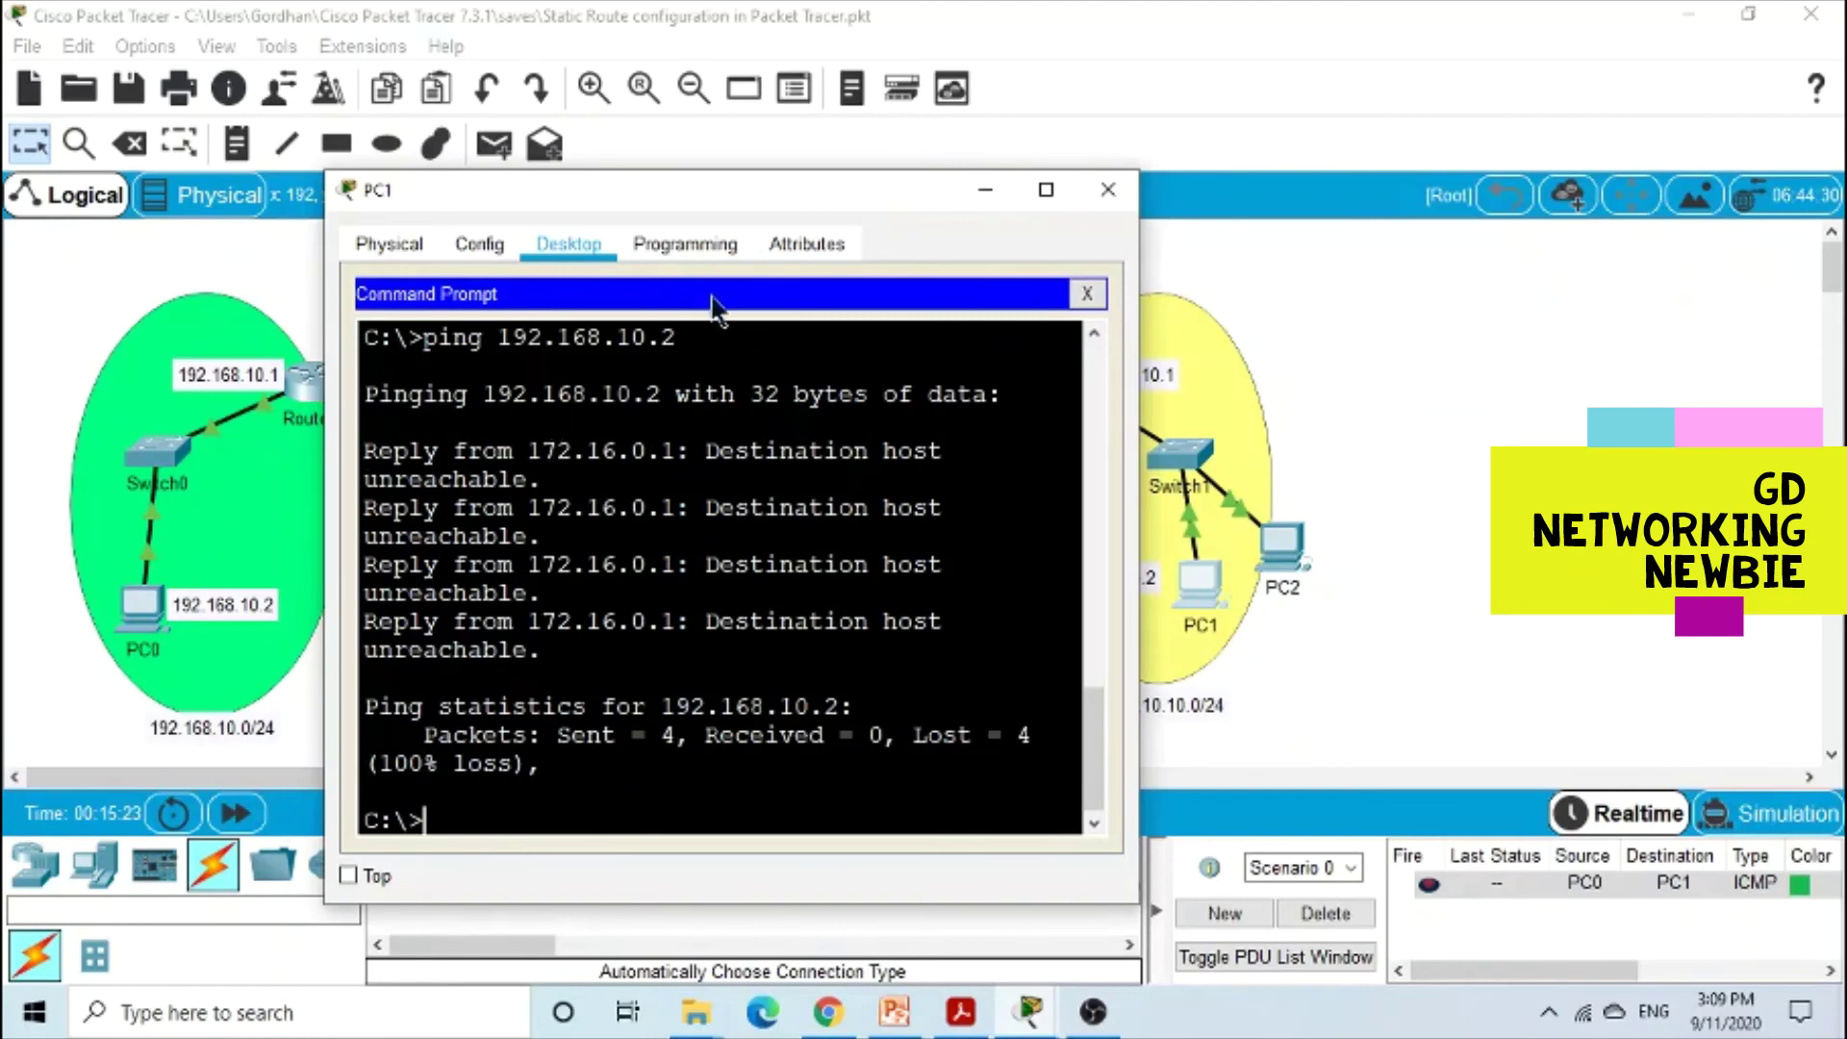
Step: Examine the reply lines and packet statistics of PC1's ping against the topology, and close PC1's window
drag(735, 193, 862, 198)
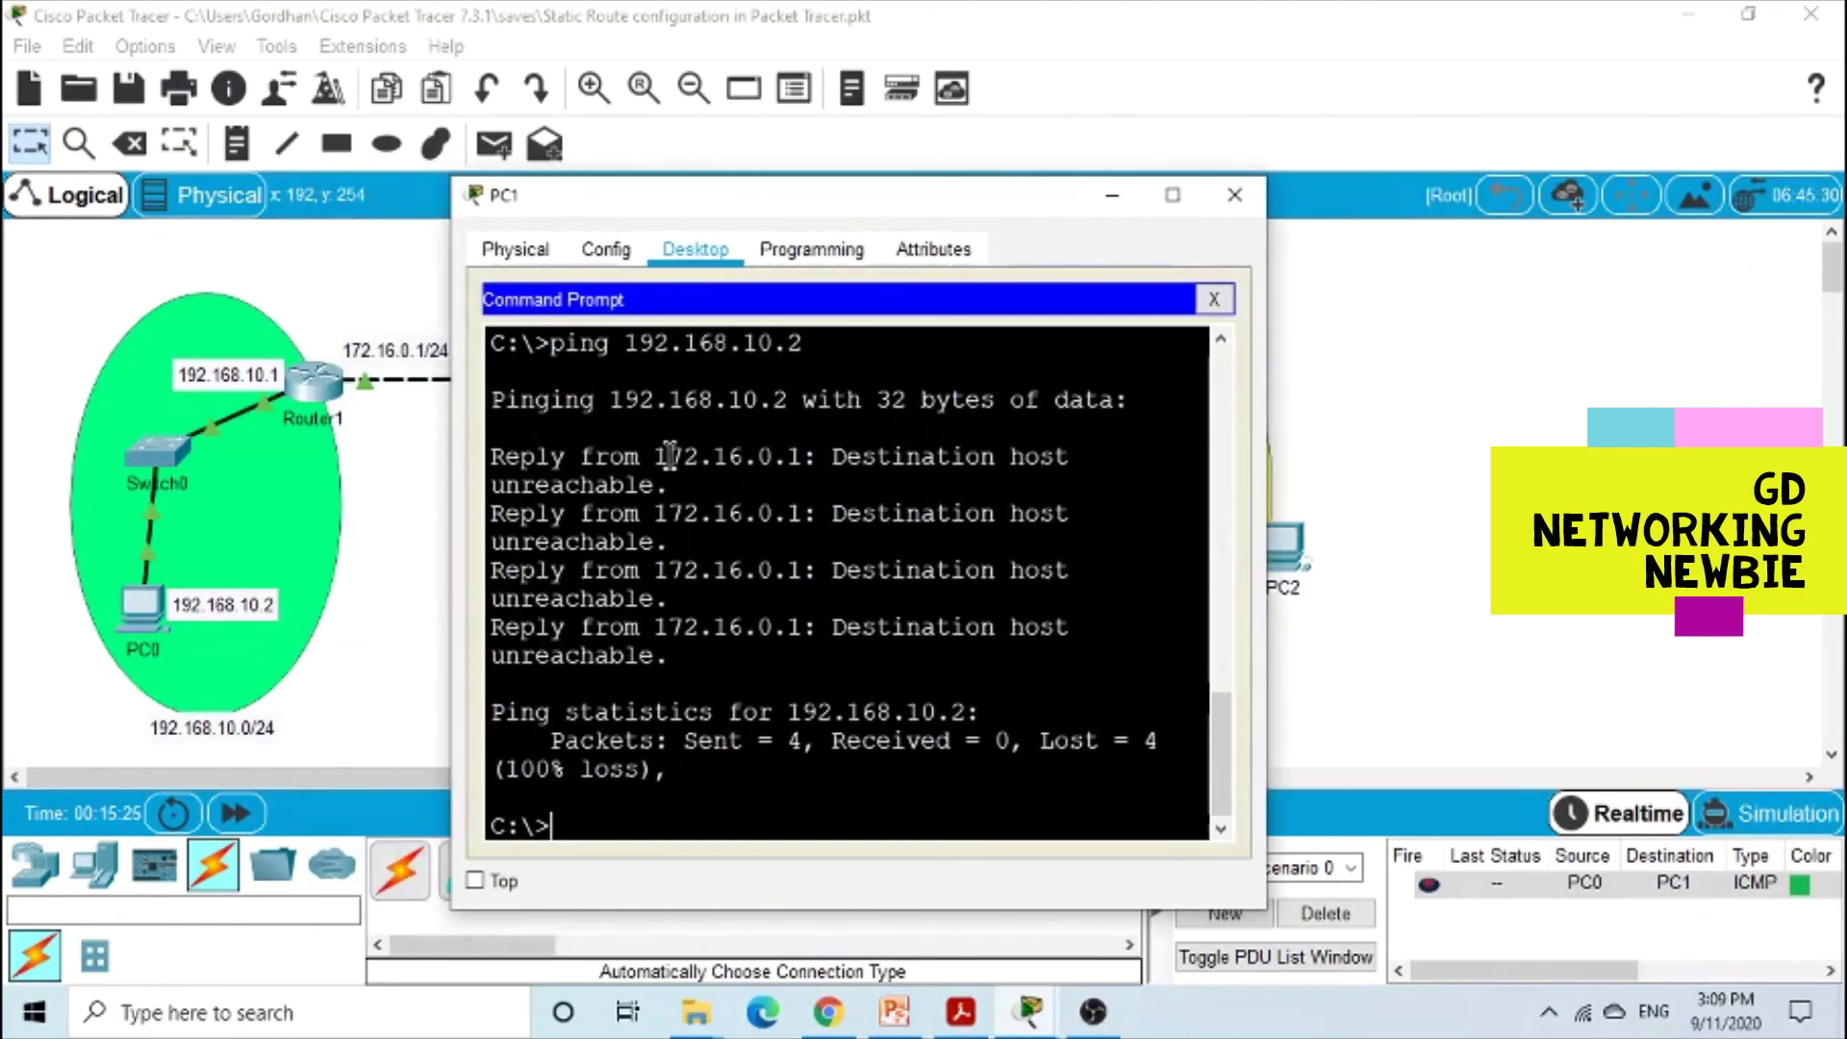
drag(667, 456, 904, 486)
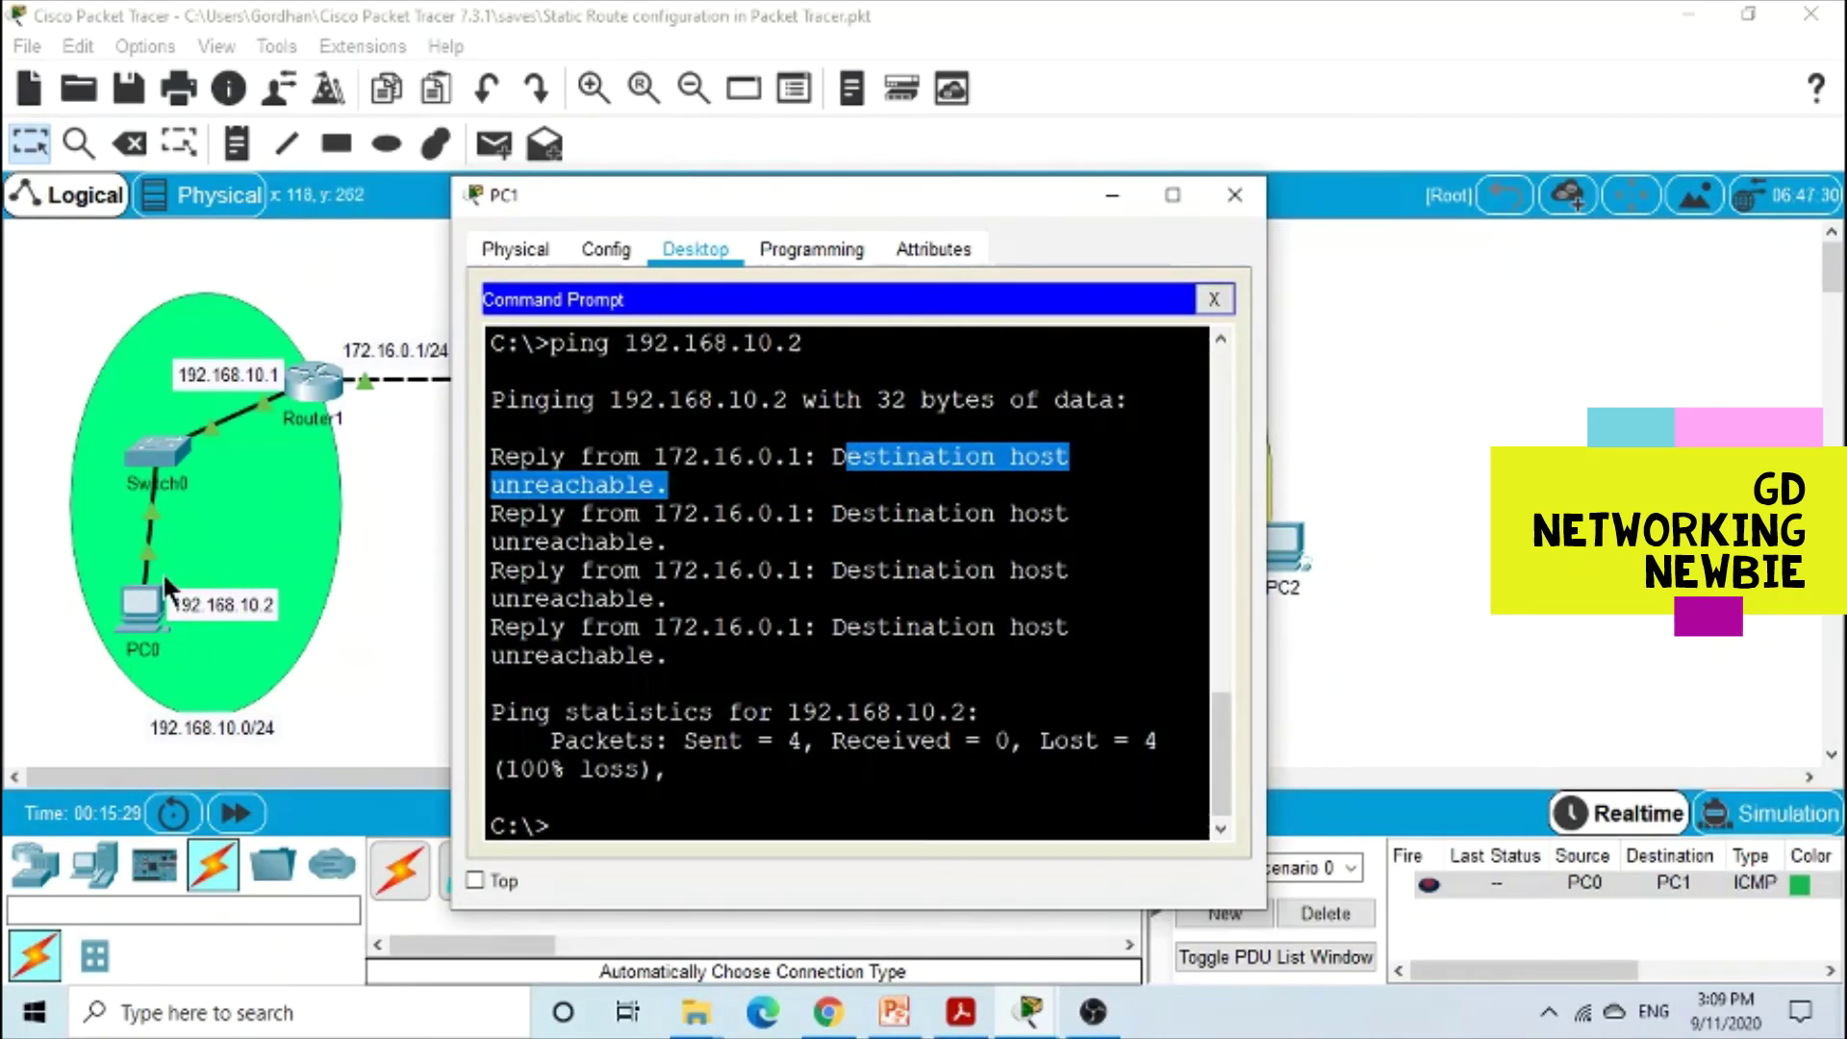
click(679, 562)
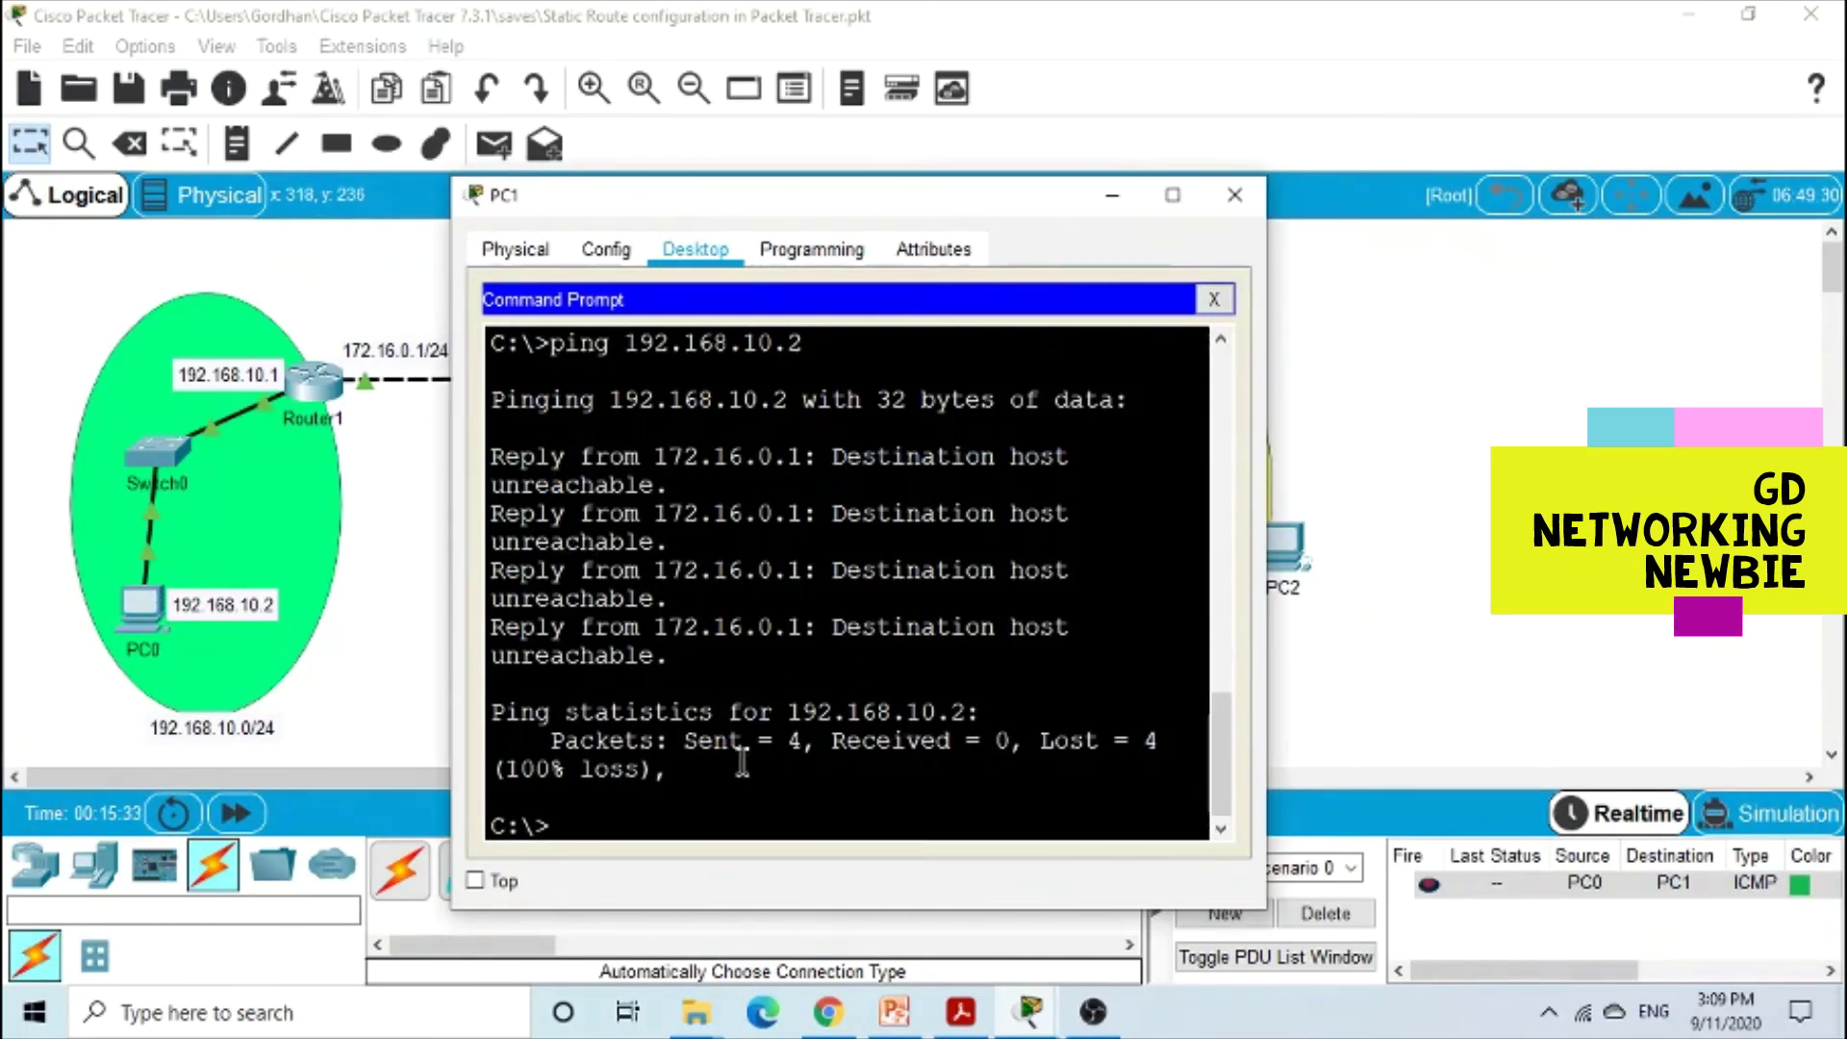
drag(700, 743, 1145, 746)
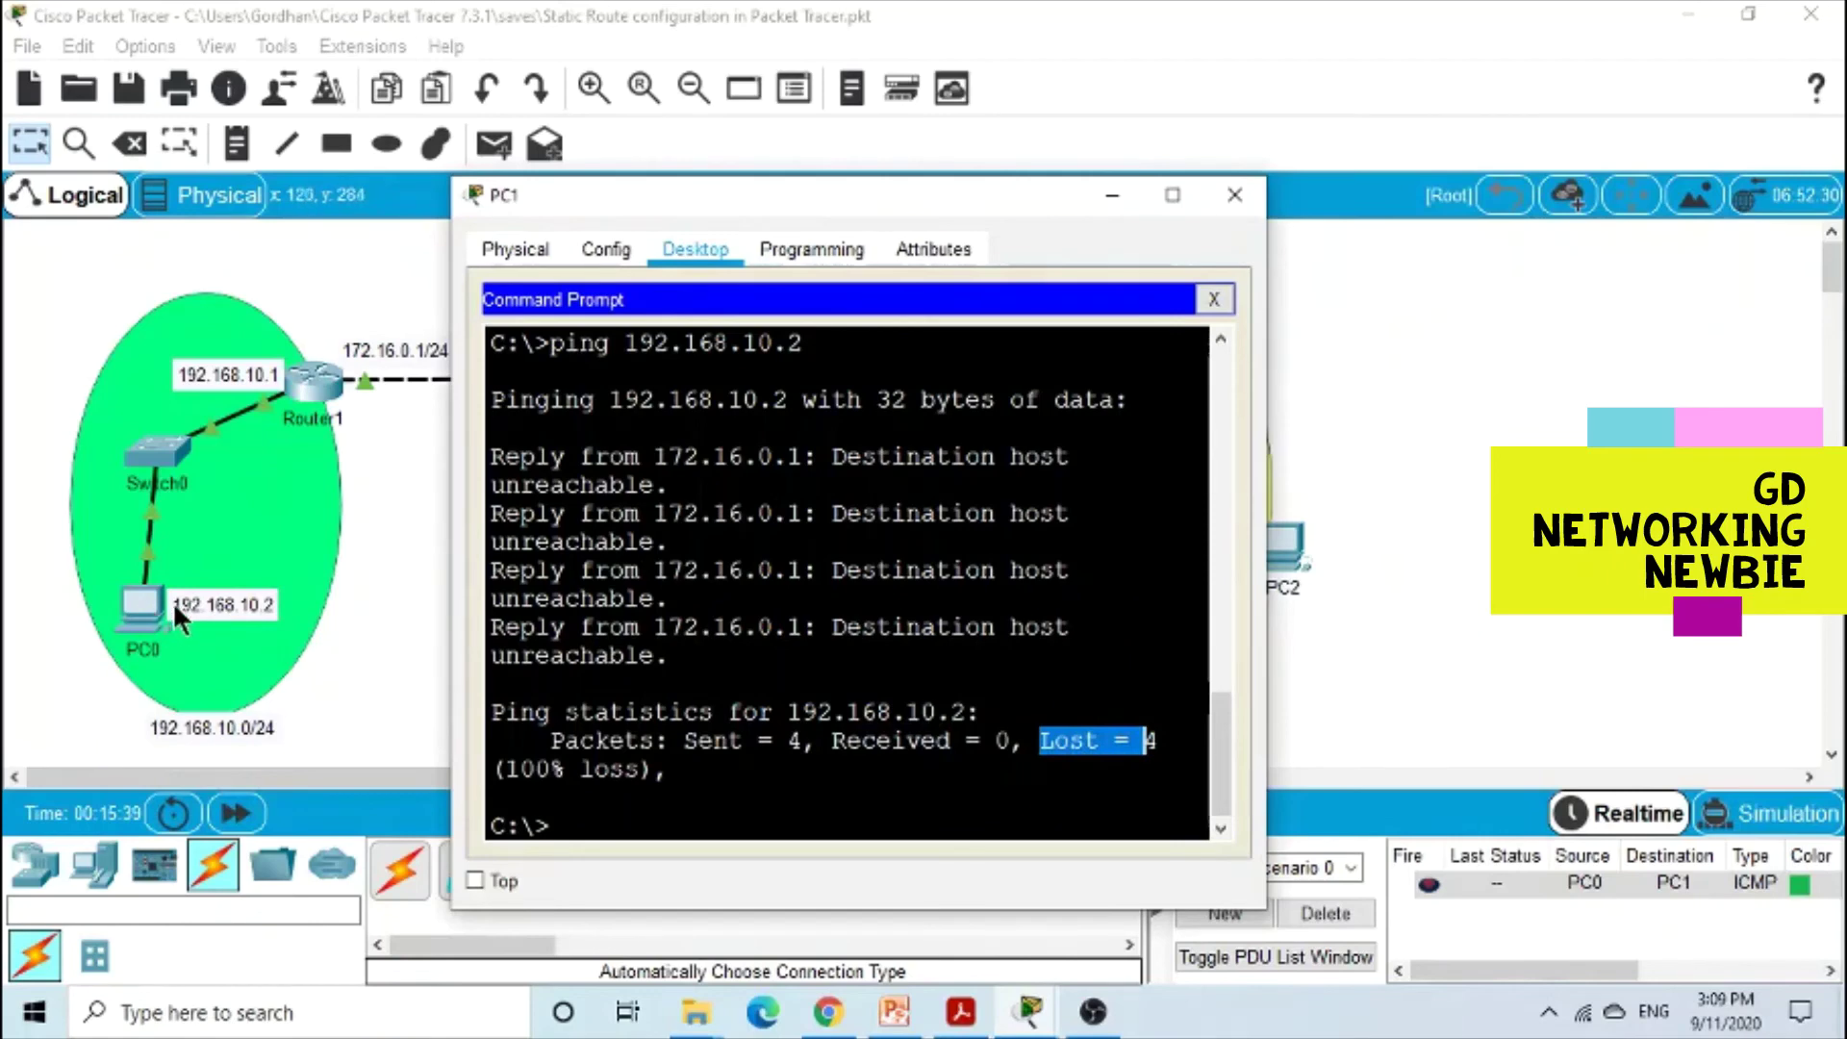
drag(853, 193, 496, 187)
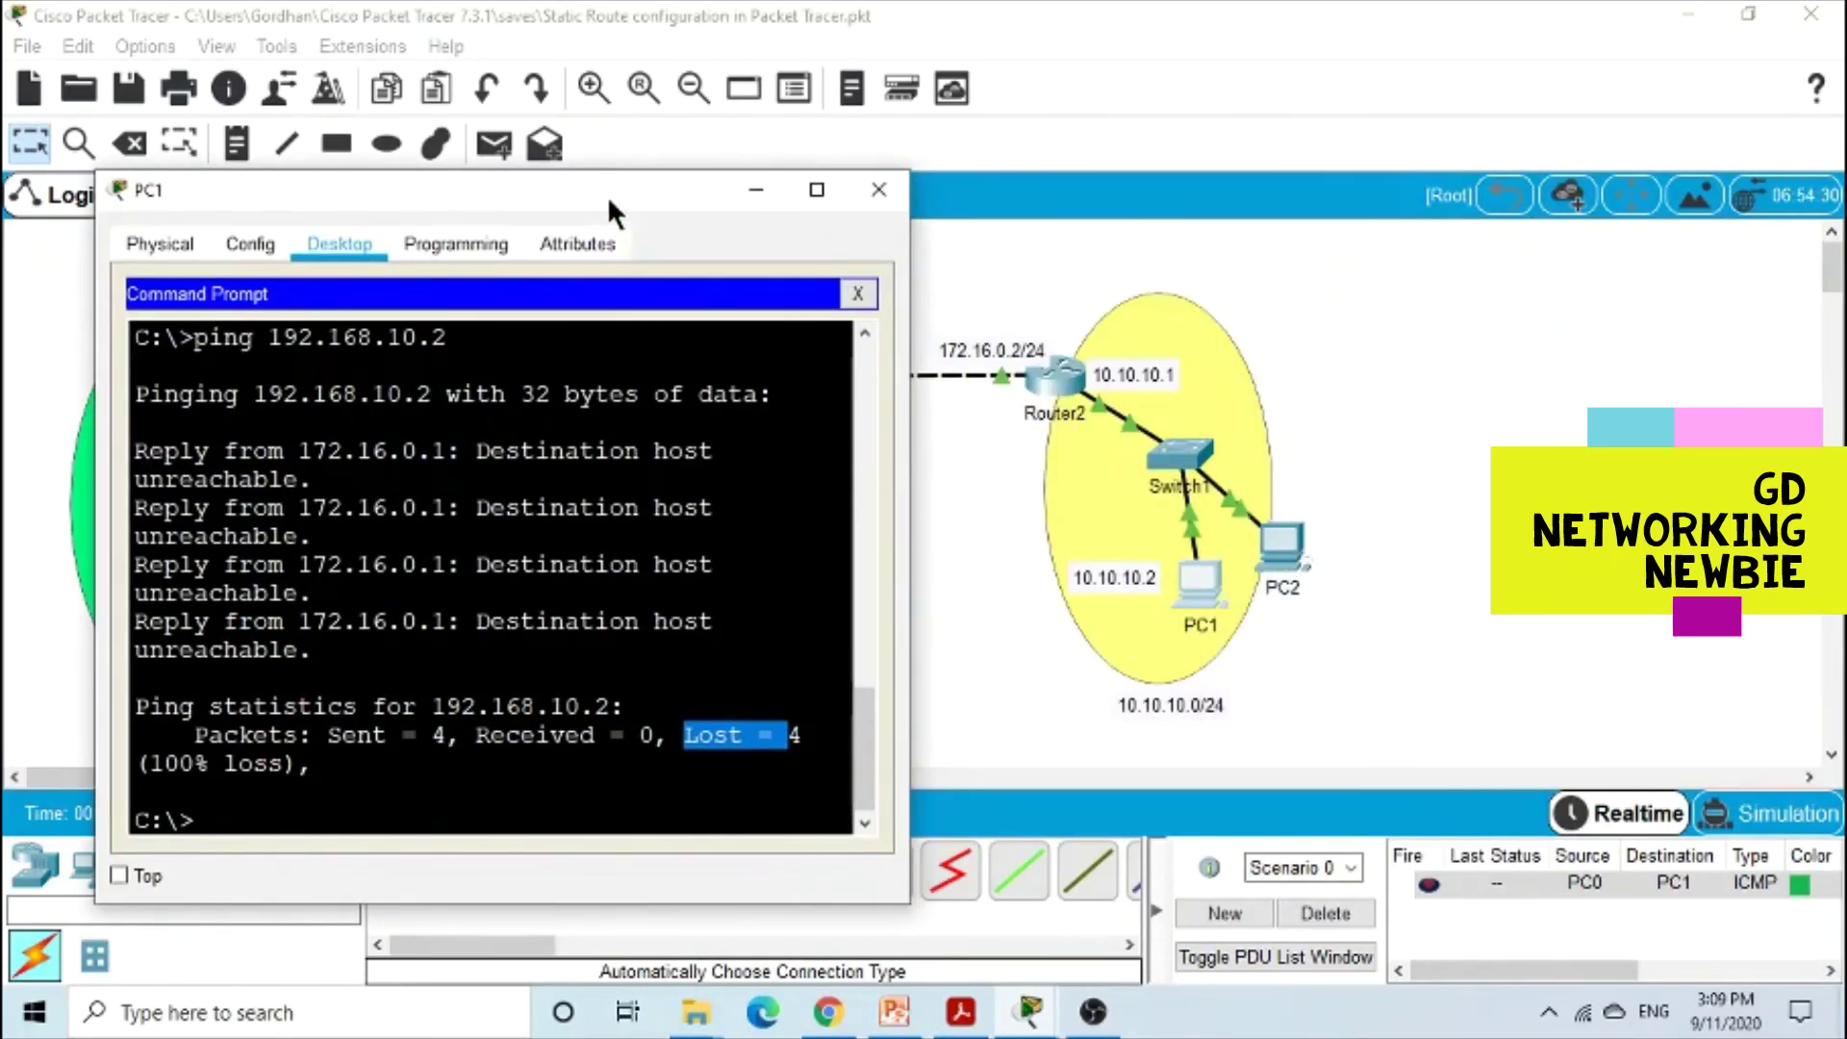
drag(608, 194, 698, 96)
click(383, 688)
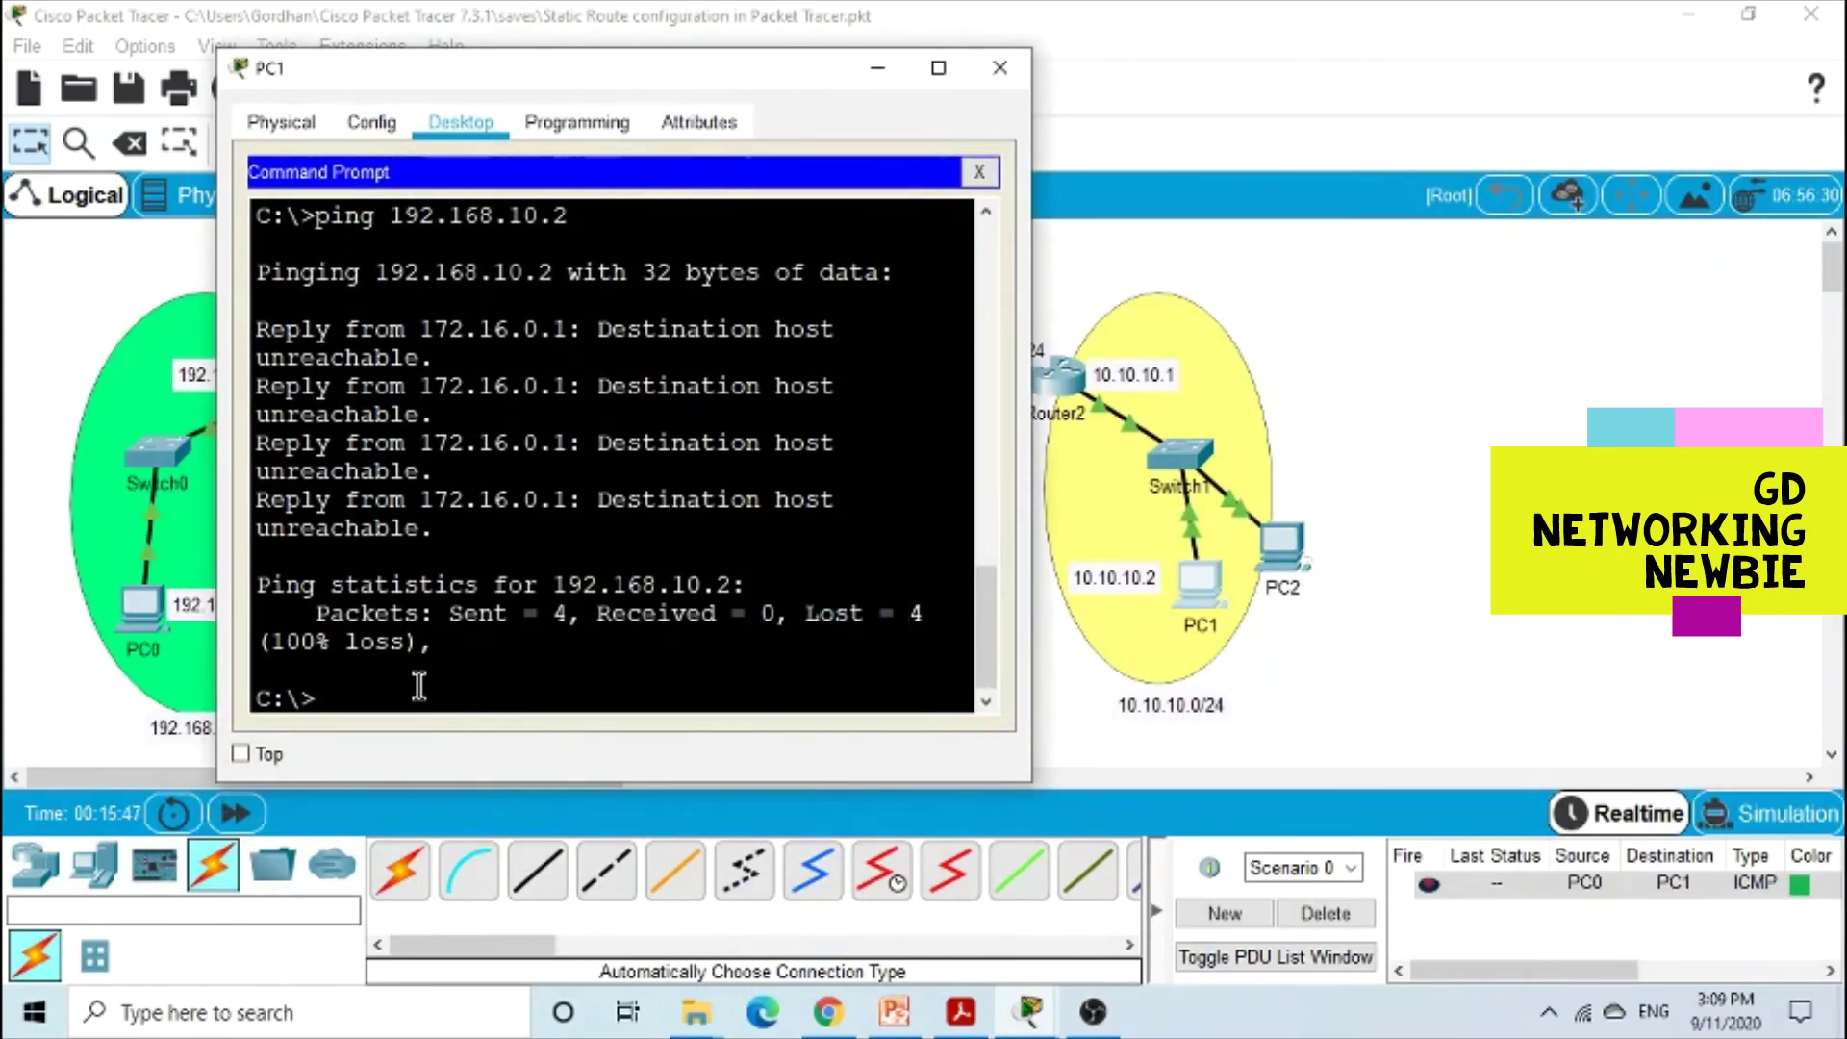
click(995, 69)
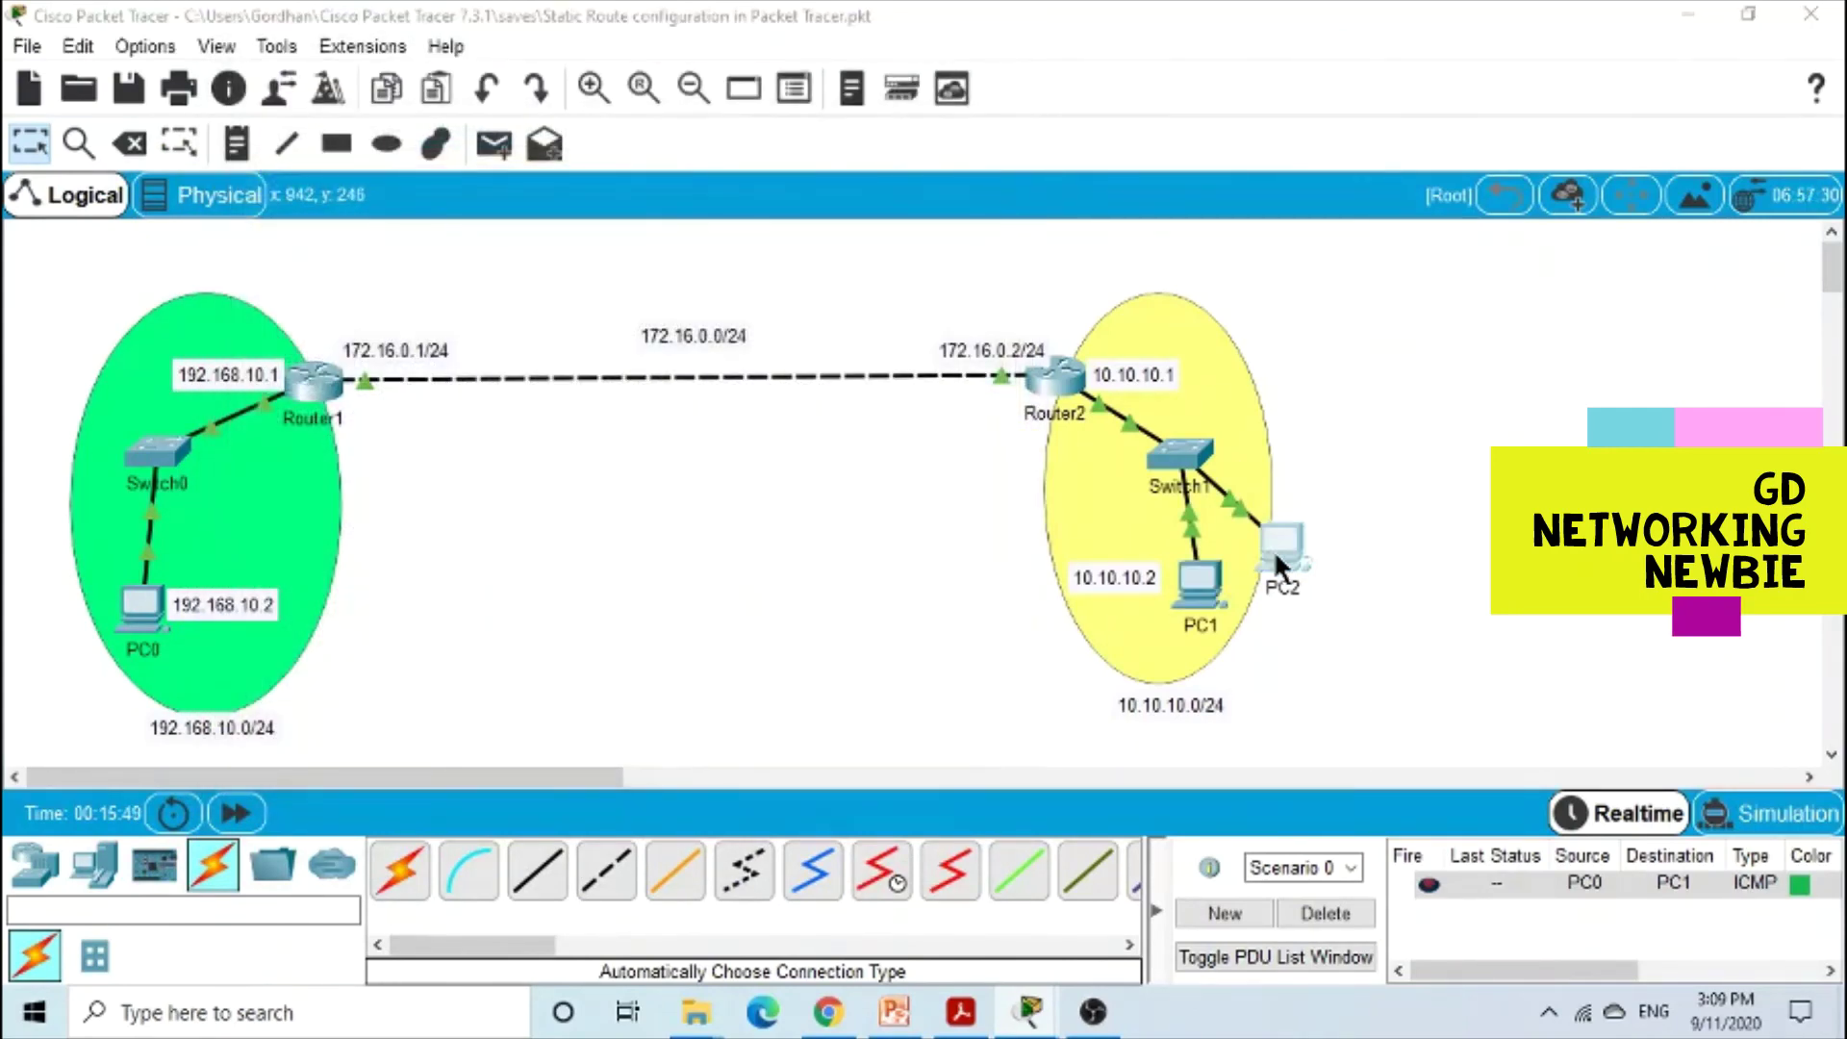
Step: Open PC2's command prompt and push its earlier ping output out of view with blank prompt lines
click(1272, 551)
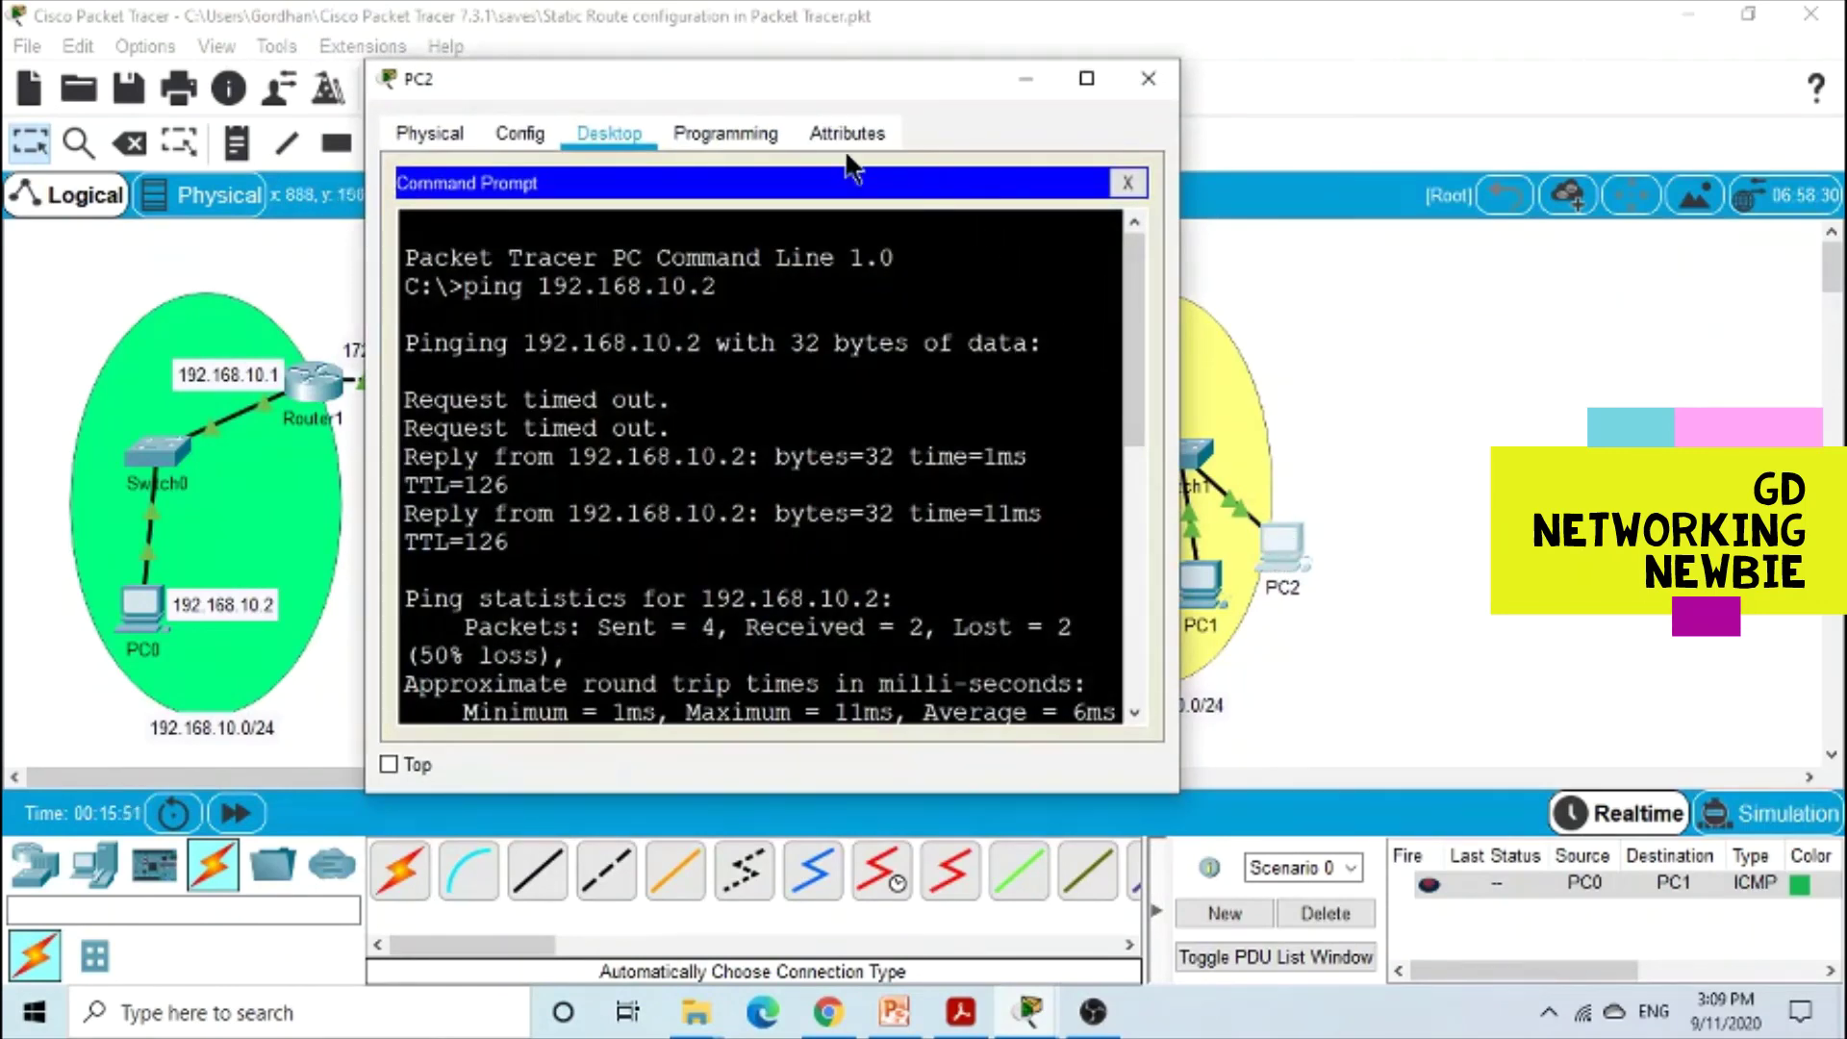
scroll(803, 327, down, 3)
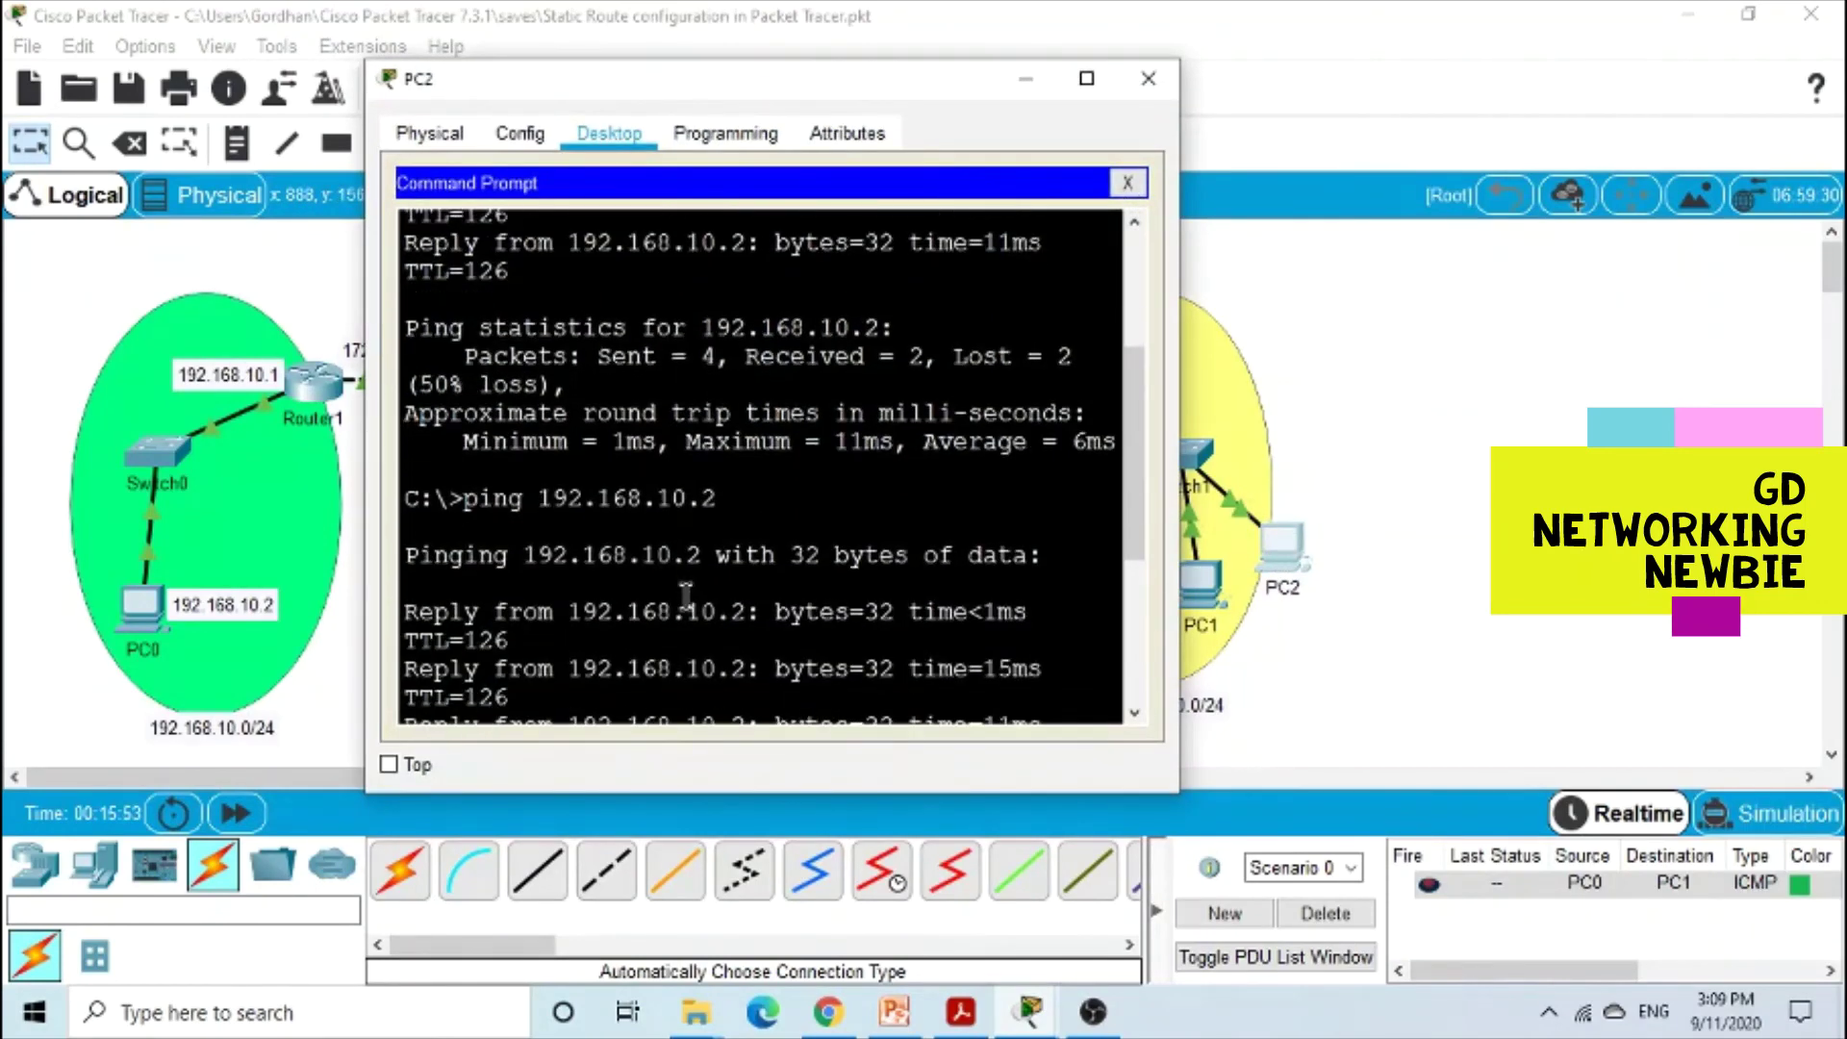
key(Return)
key(Return)
key(Return)
key(Return)
key(Return)
key(Return)
key(Return)
key(Return)
key(Return)
key(Return)
key(Return)
key(Return)
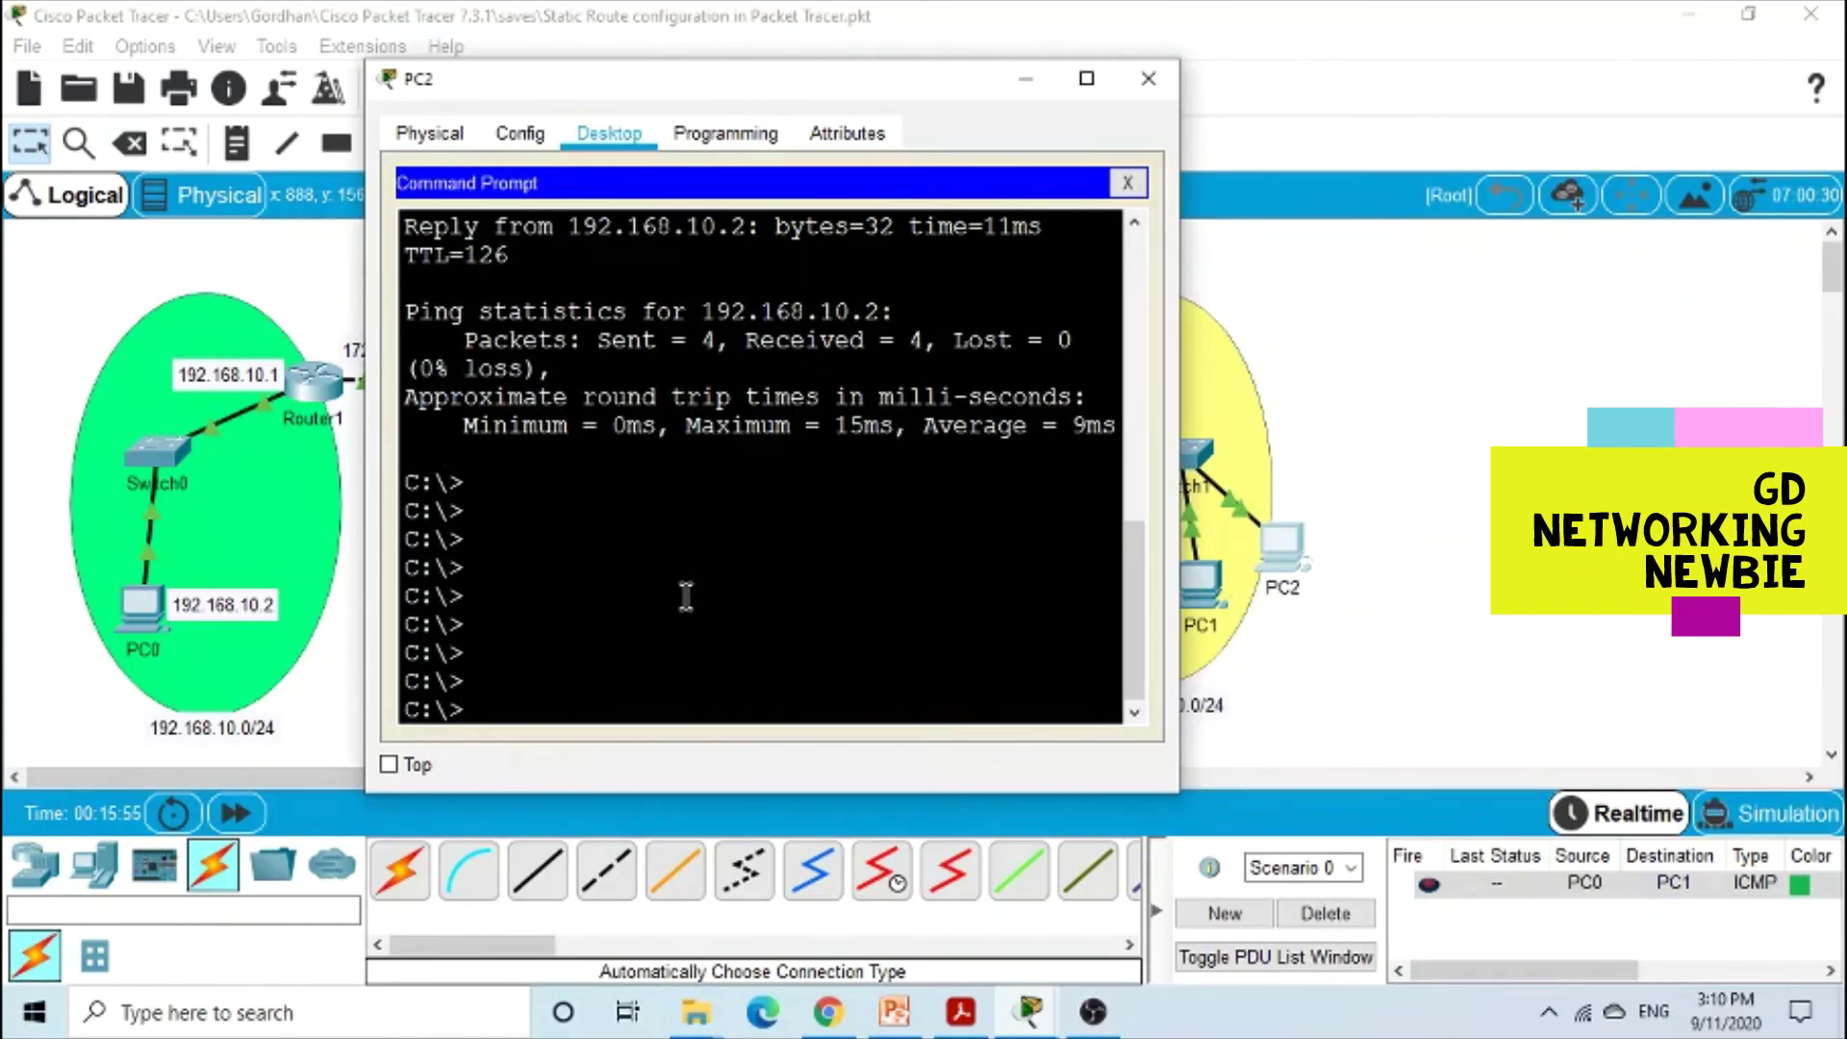
key(Return)
key(Return)
key(Return)
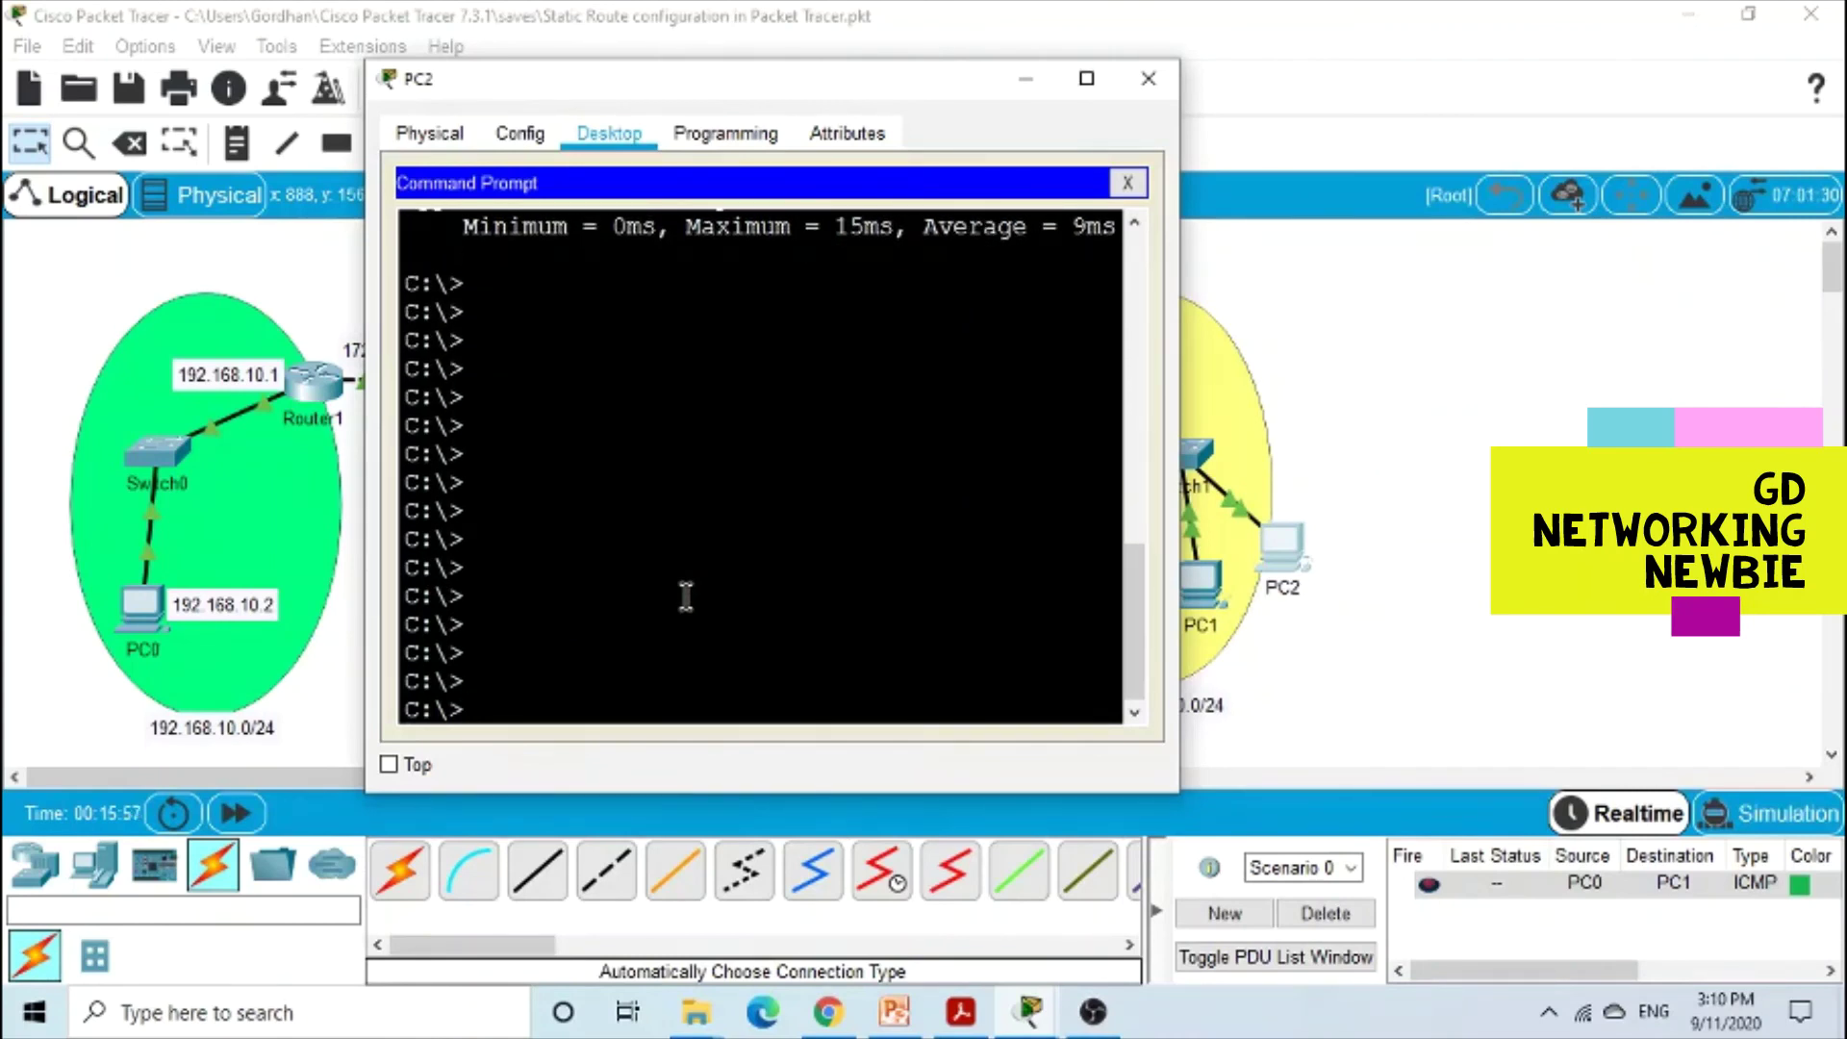
Step: Ping PC0 at 192.168.10.2 from PC2
text(ping 192.168.10)
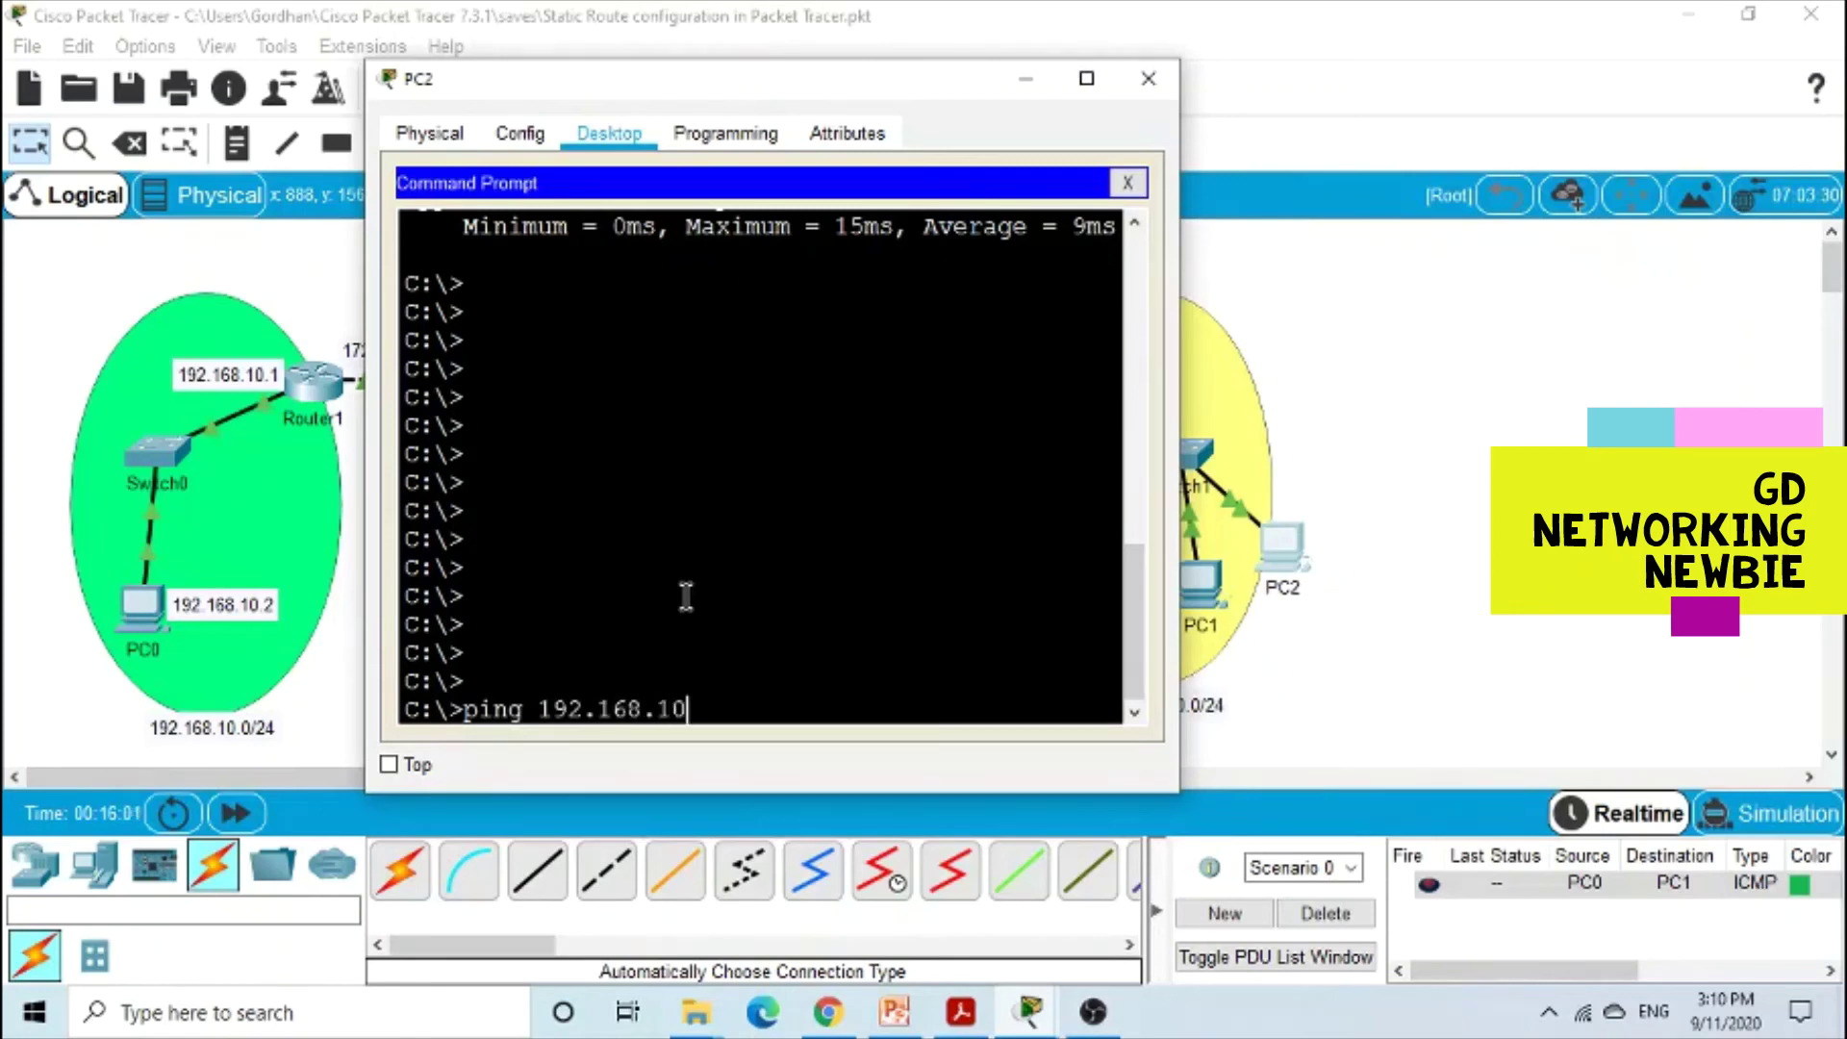
text(.2)
key(Return)
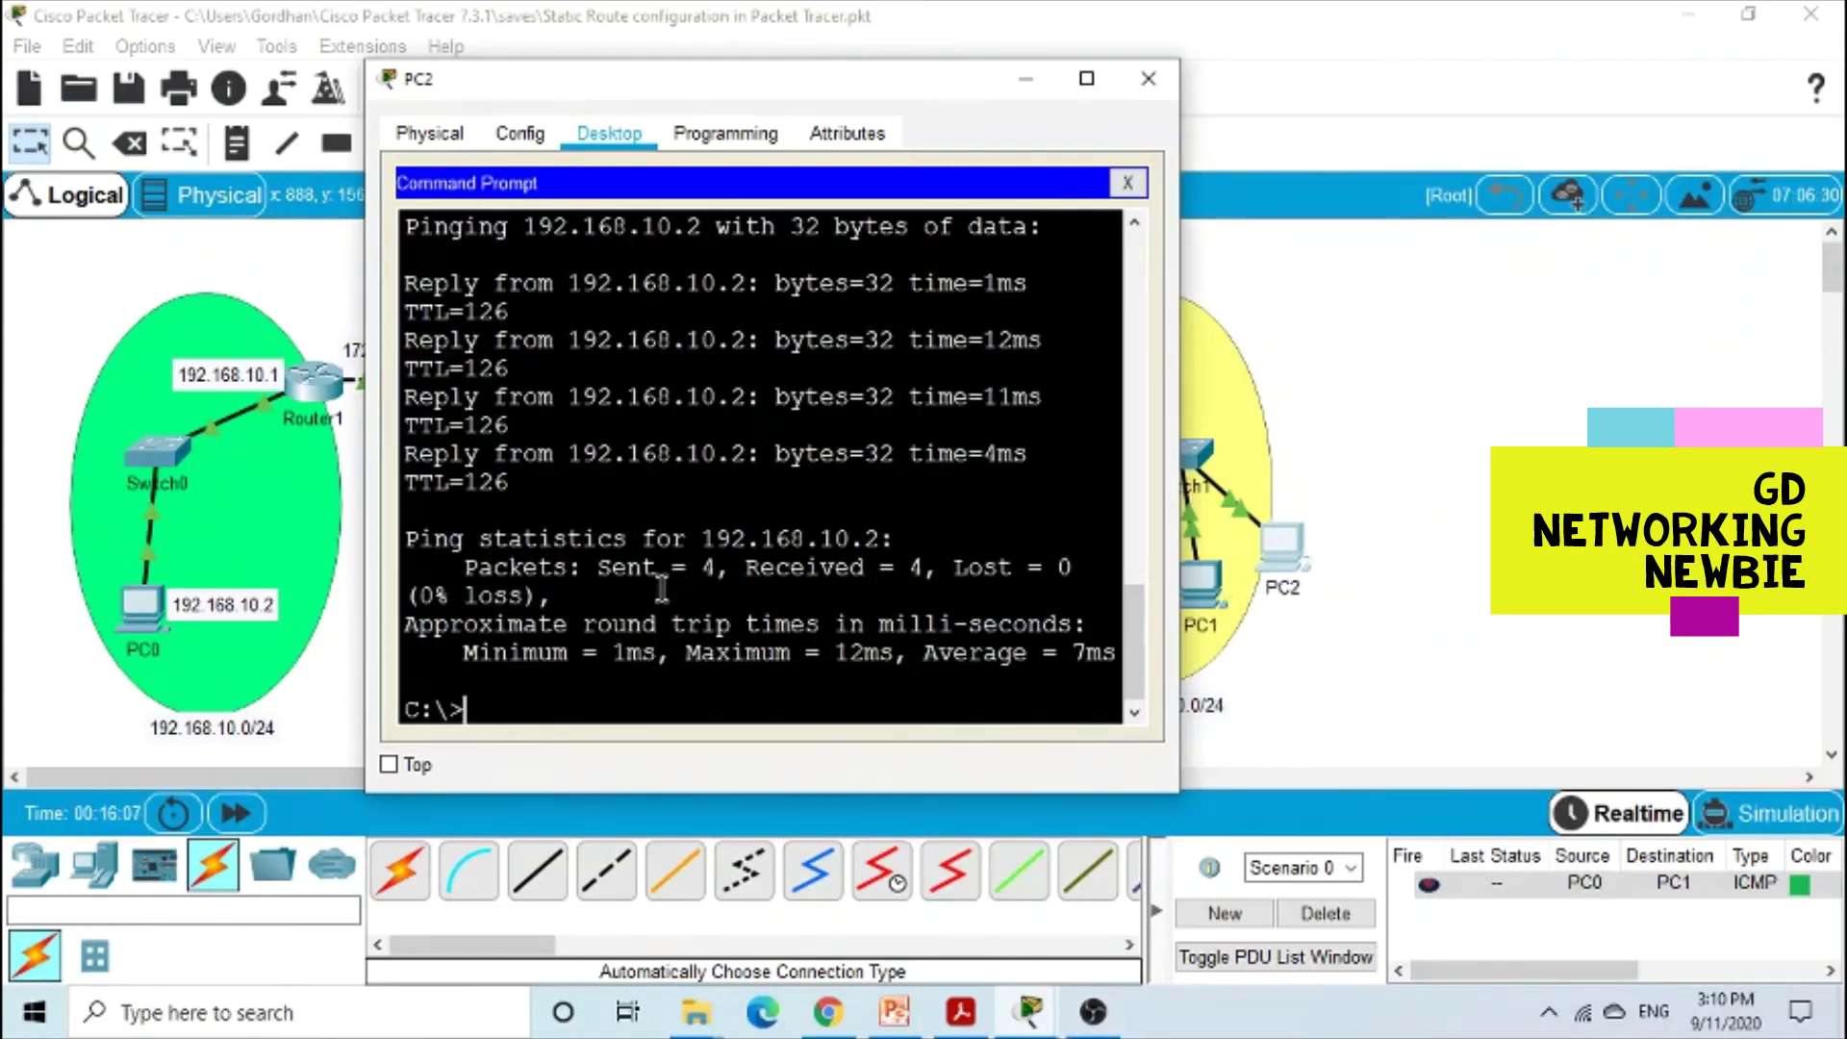
Step: Check the sent, received and lost packet statistics of PC2's ping, and close PC2's window
drag(598, 567, 953, 569)
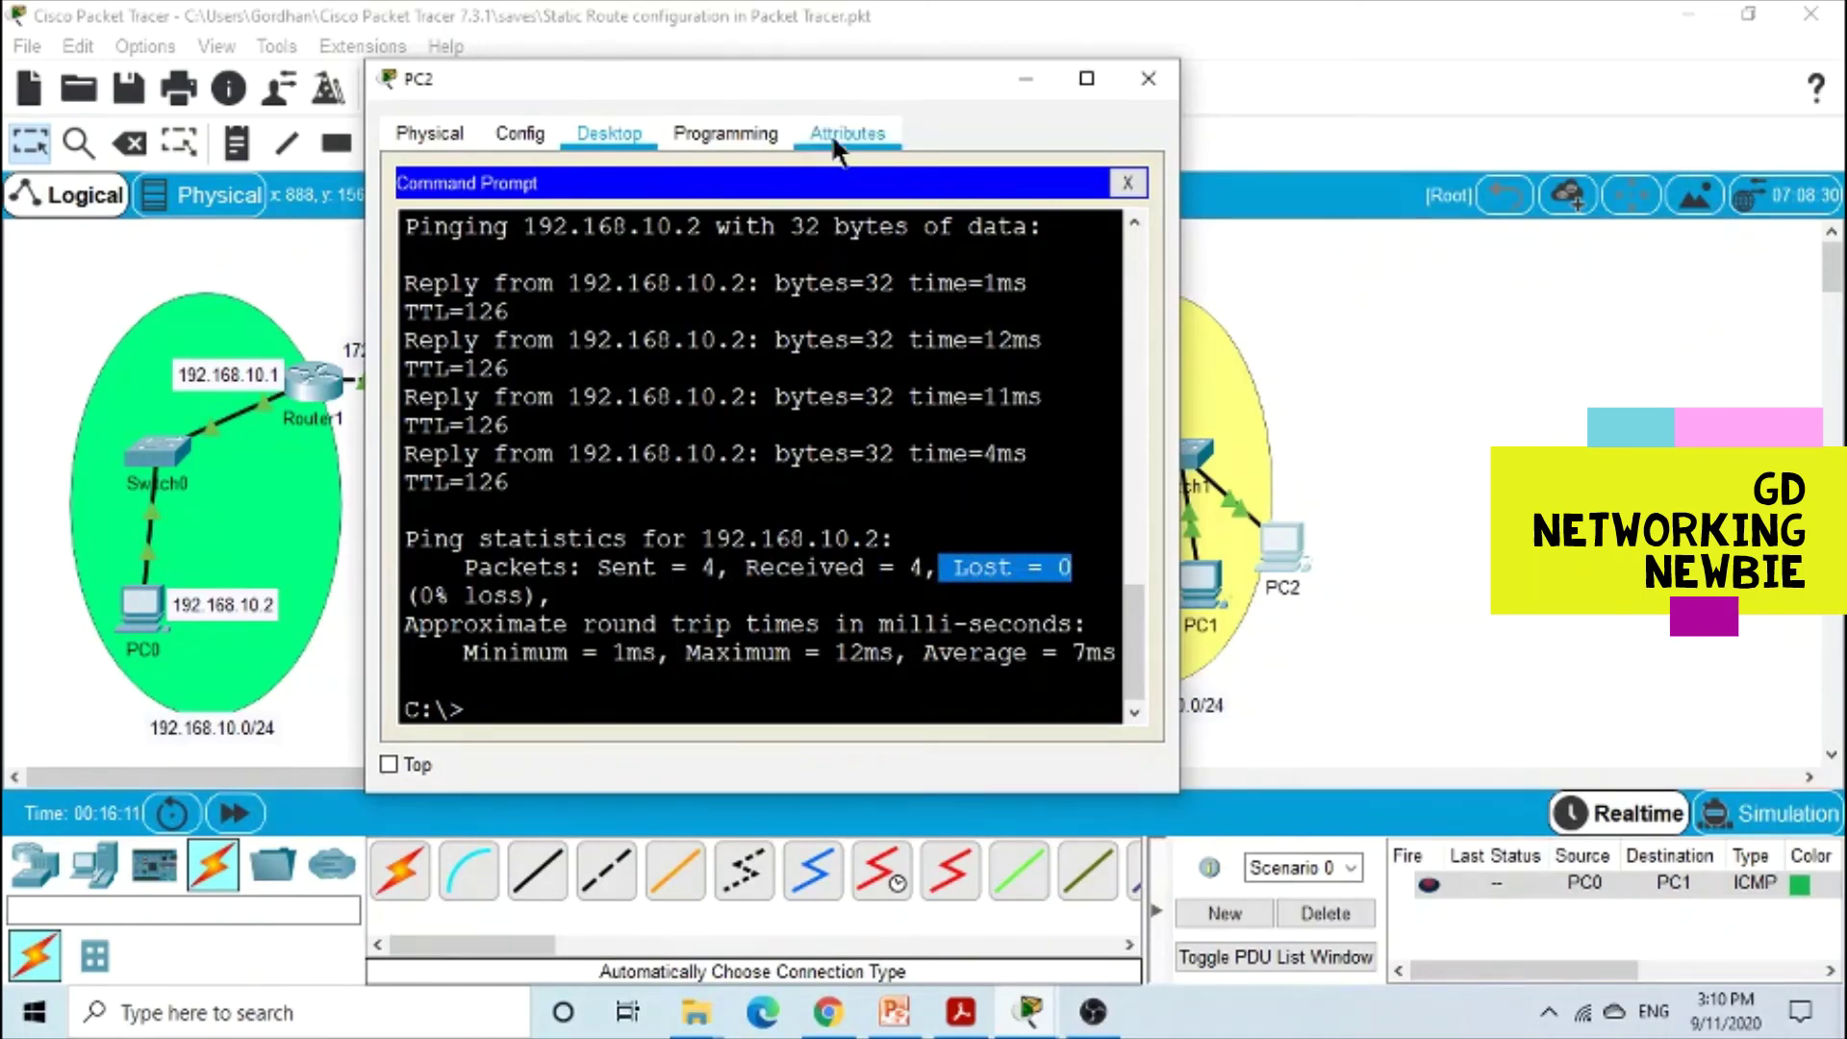
drag(829, 81, 601, 367)
click(796, 365)
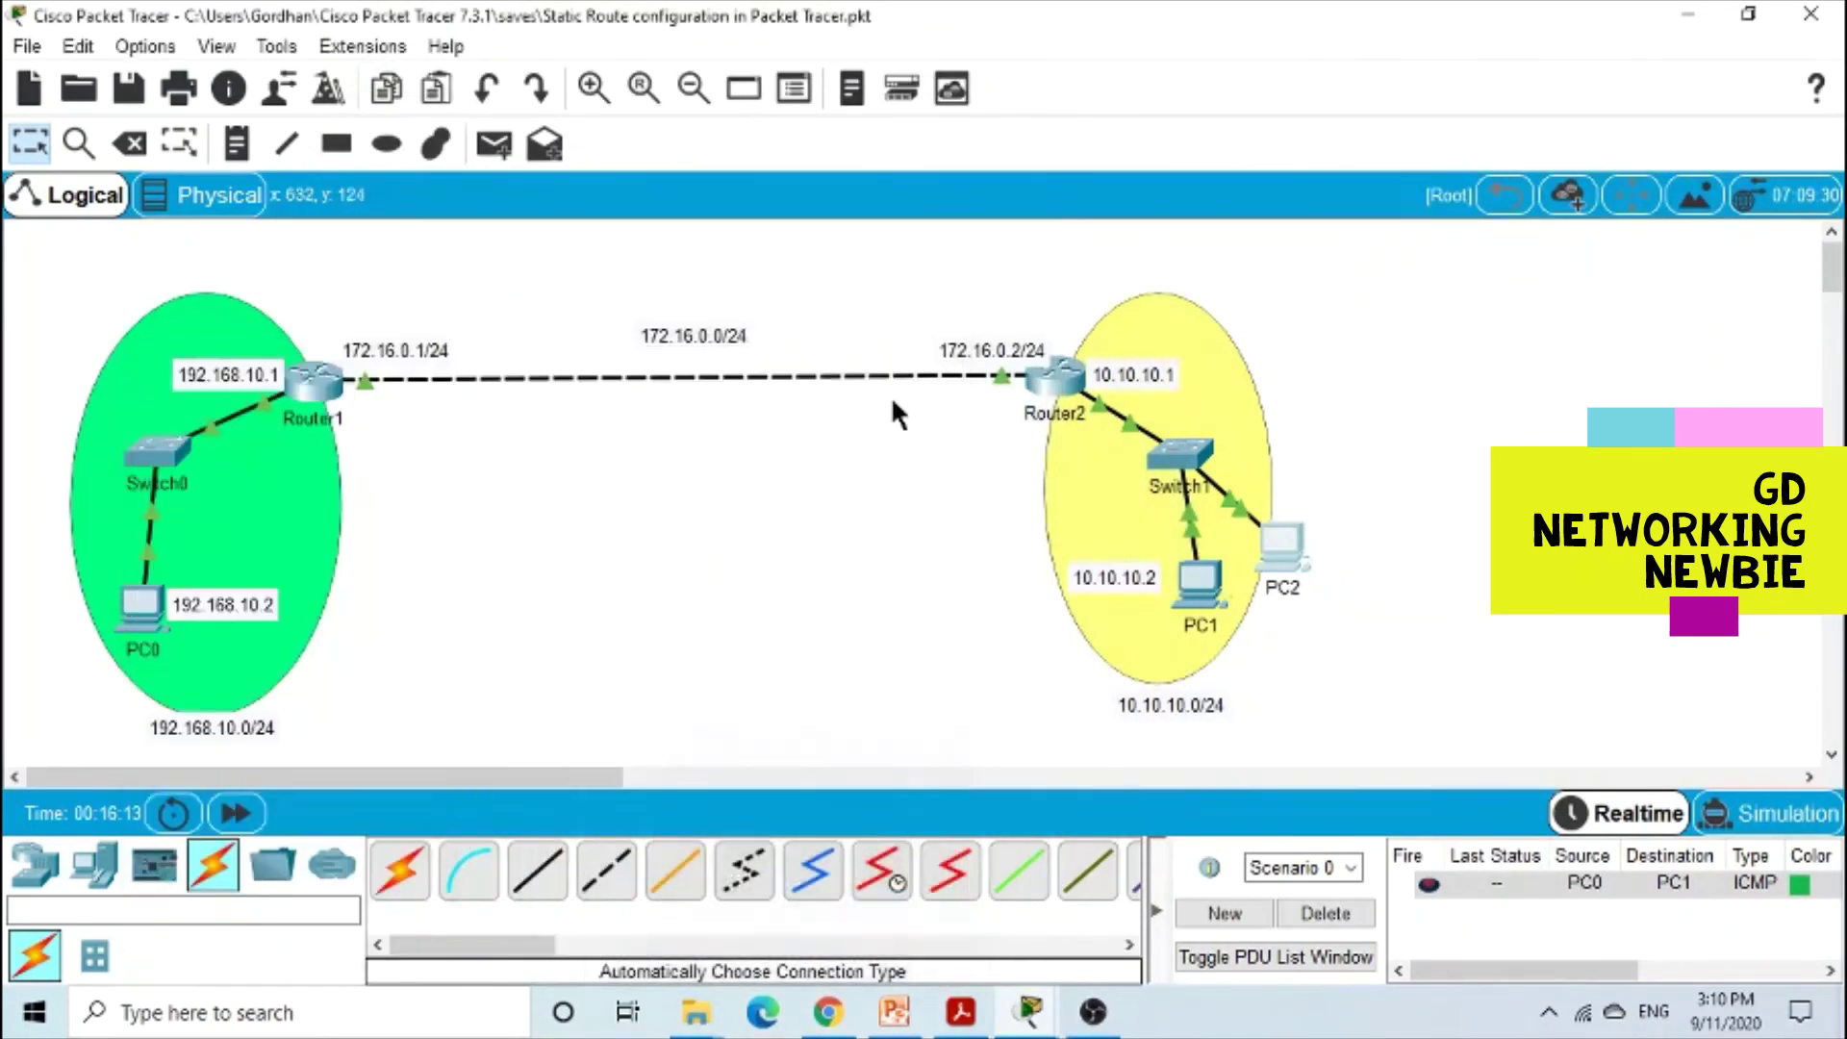